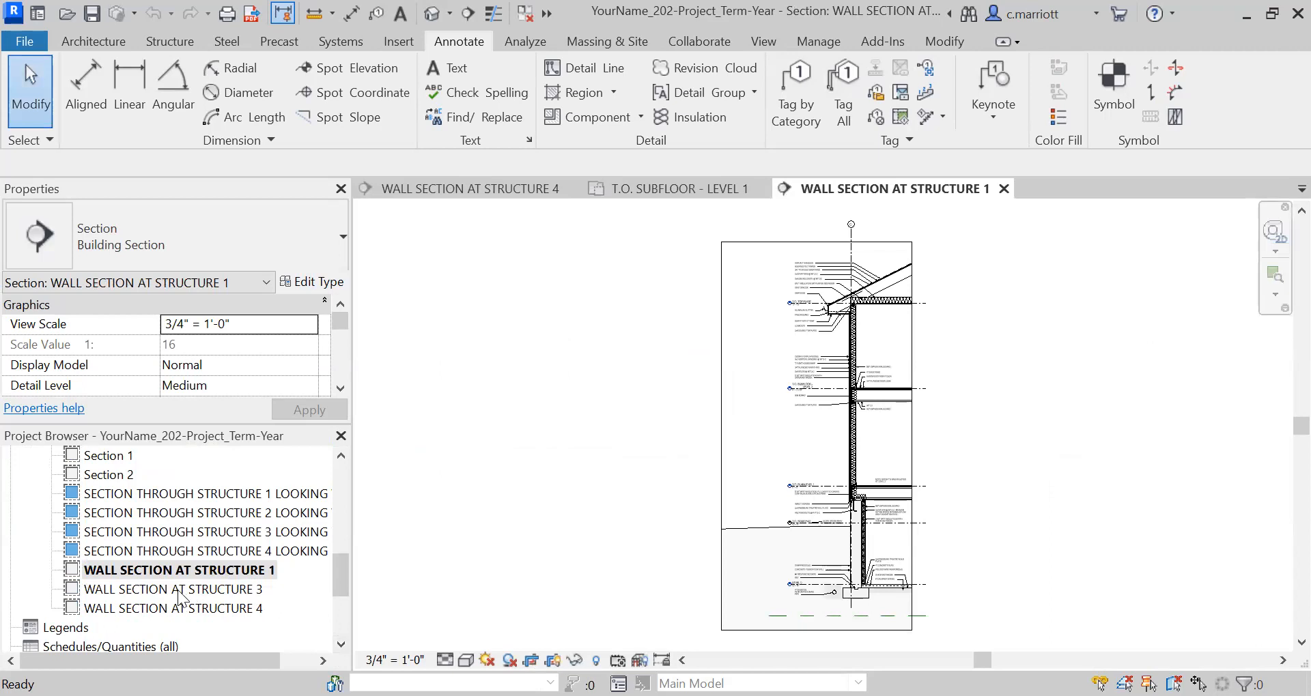
Open the Structure 4 wall section view, and create a new sheet using the 202_24_x_36_Titleblock : Arch D titleblock.
double_click(172, 609)
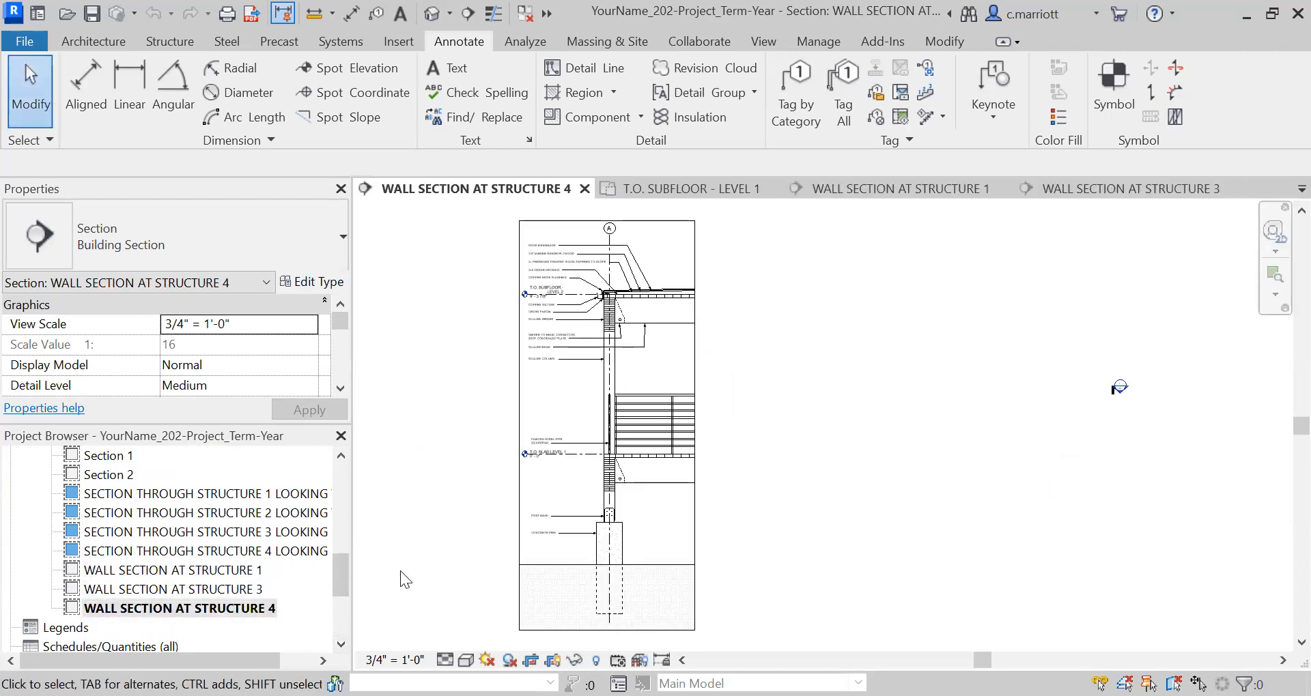
left_click(344, 631)
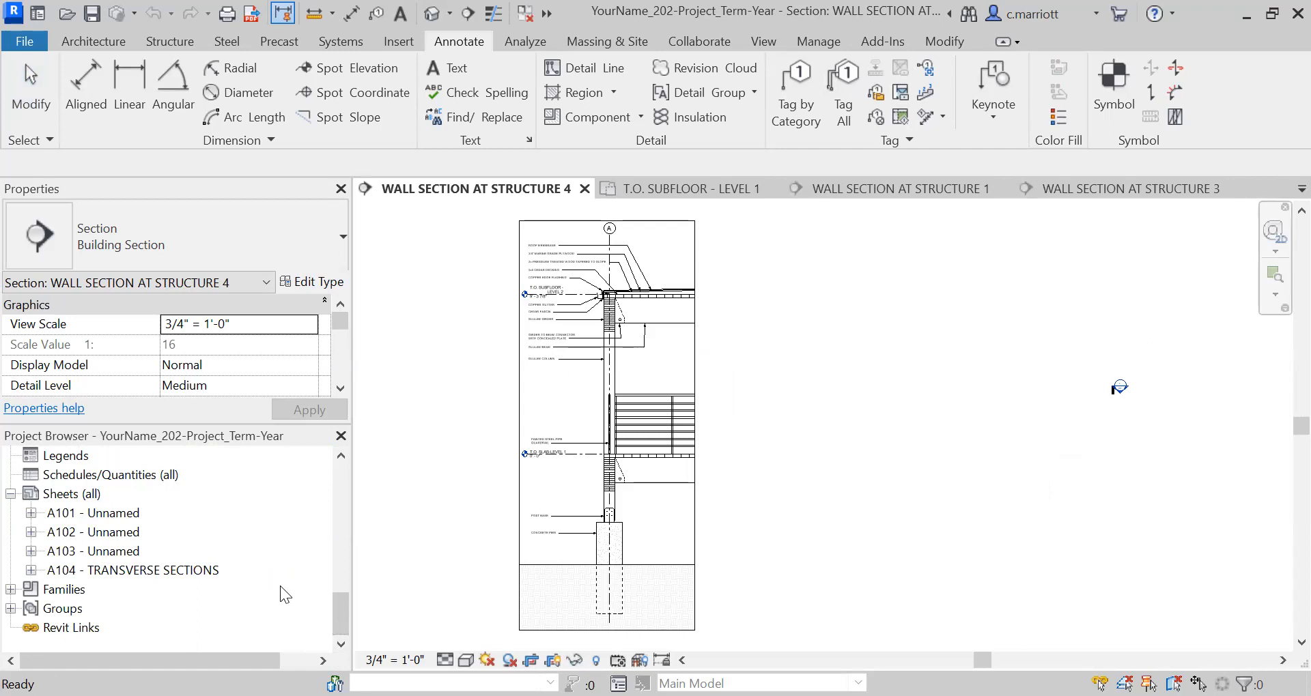
left_click(73, 493)
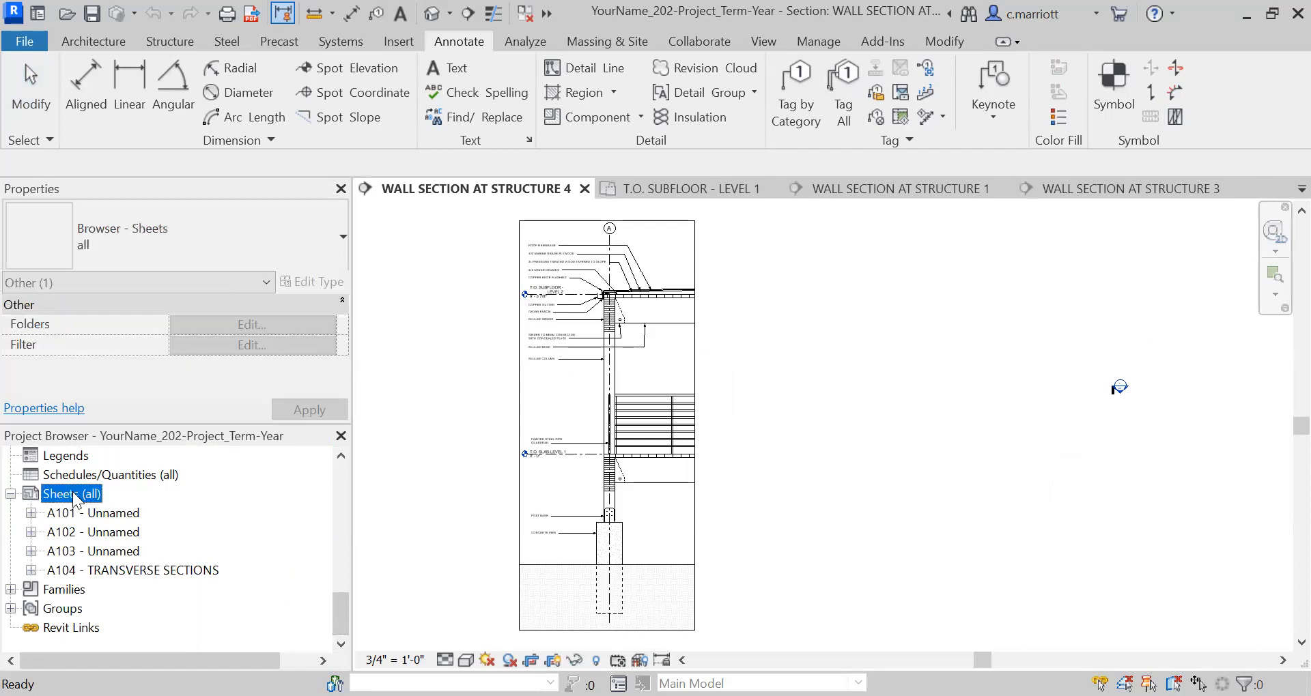
right_click(73, 493)
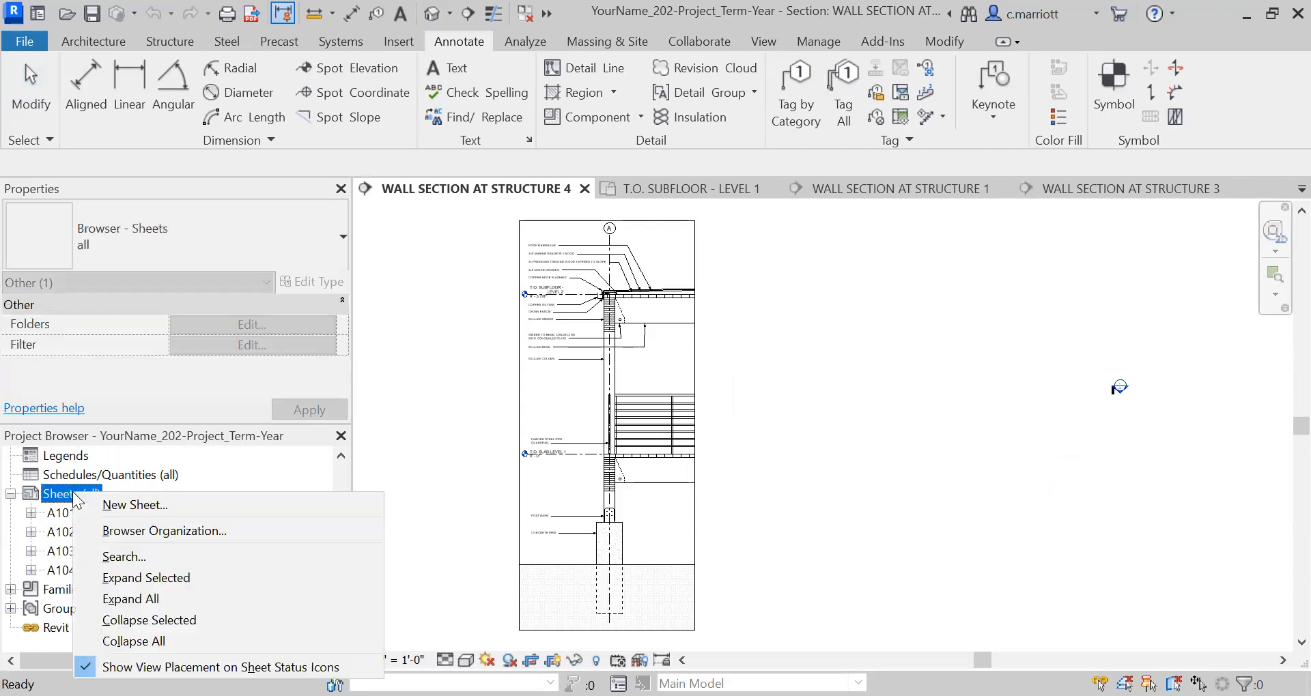
left_click(123, 504)
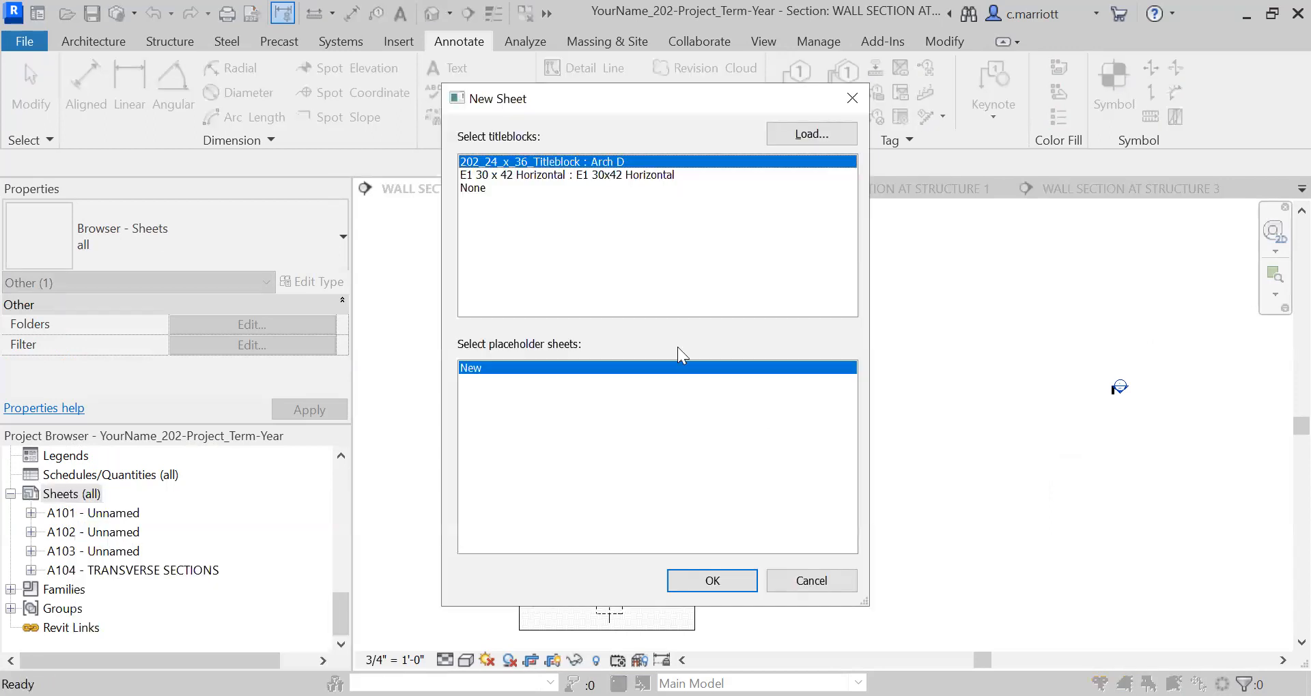
left_click(712, 582)
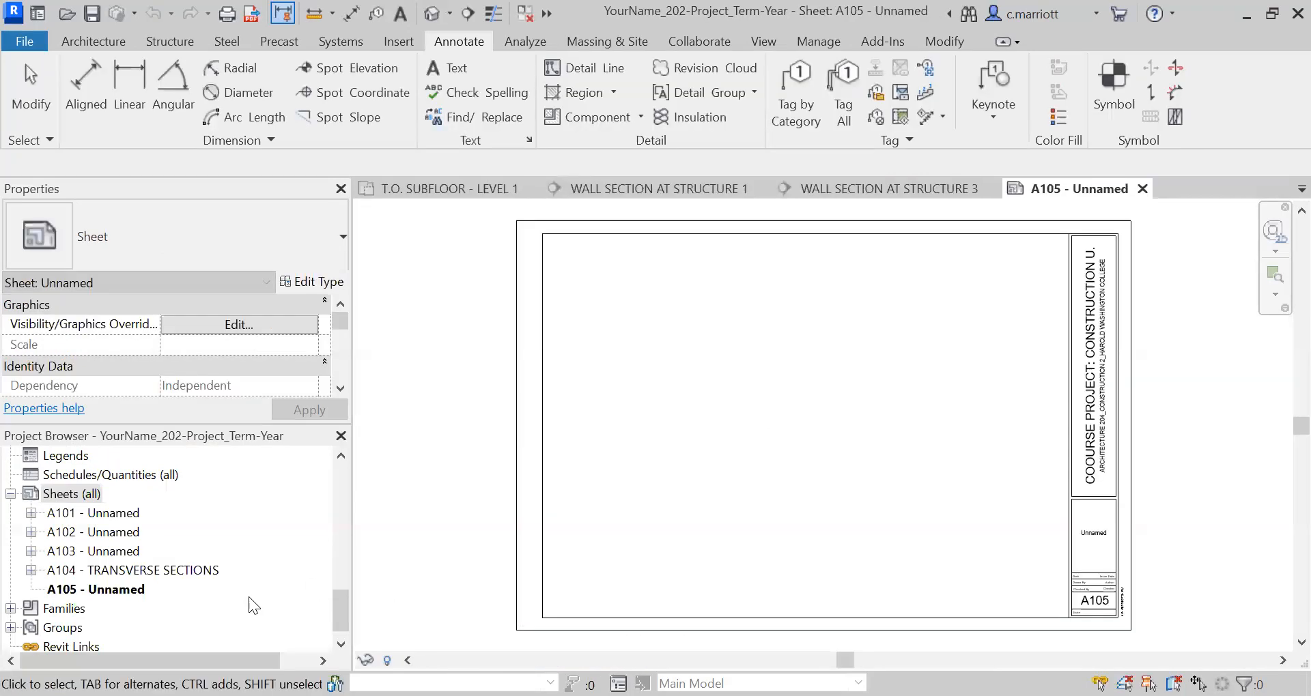
Rename sheet A105 to WALL SECTIONS, keeping its number.
left_click(102, 590)
right_click(102, 586)
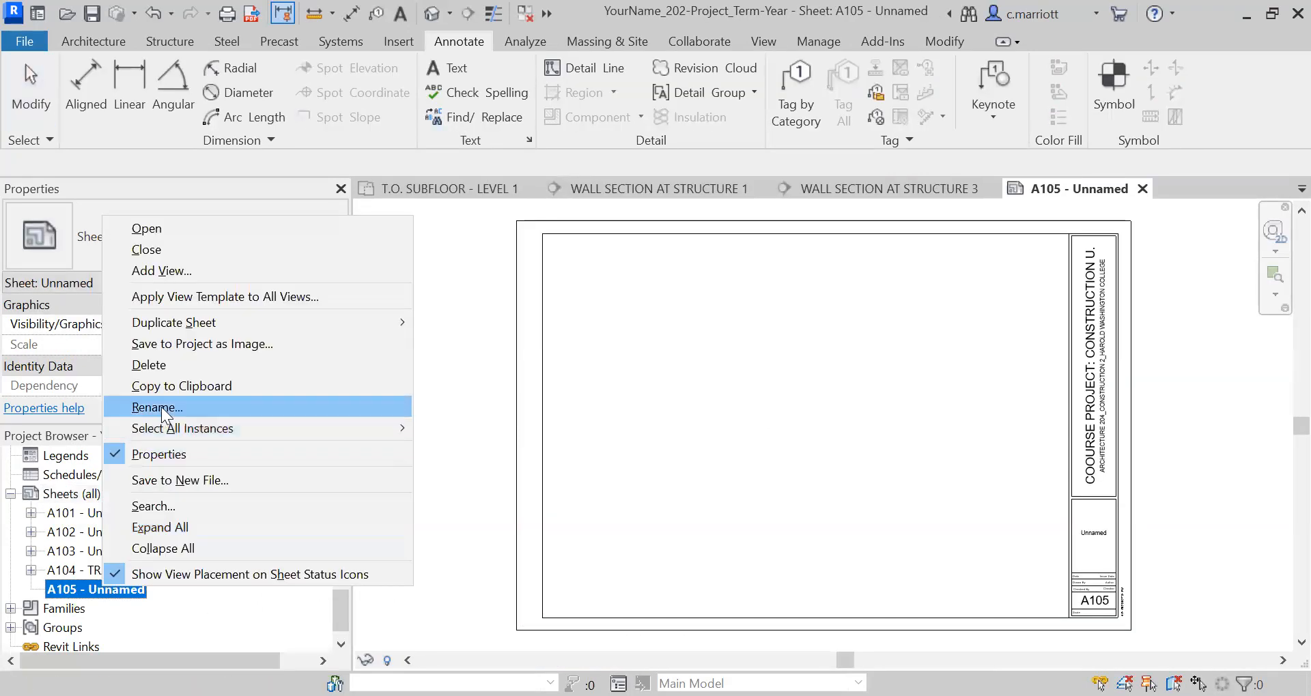
key("Return")
left_click(619, 373)
key("BackSpace")
key("BackSpace")
key("BackSpace")
key("BackSpace")
key("BackSpace")
key("BackSpace")
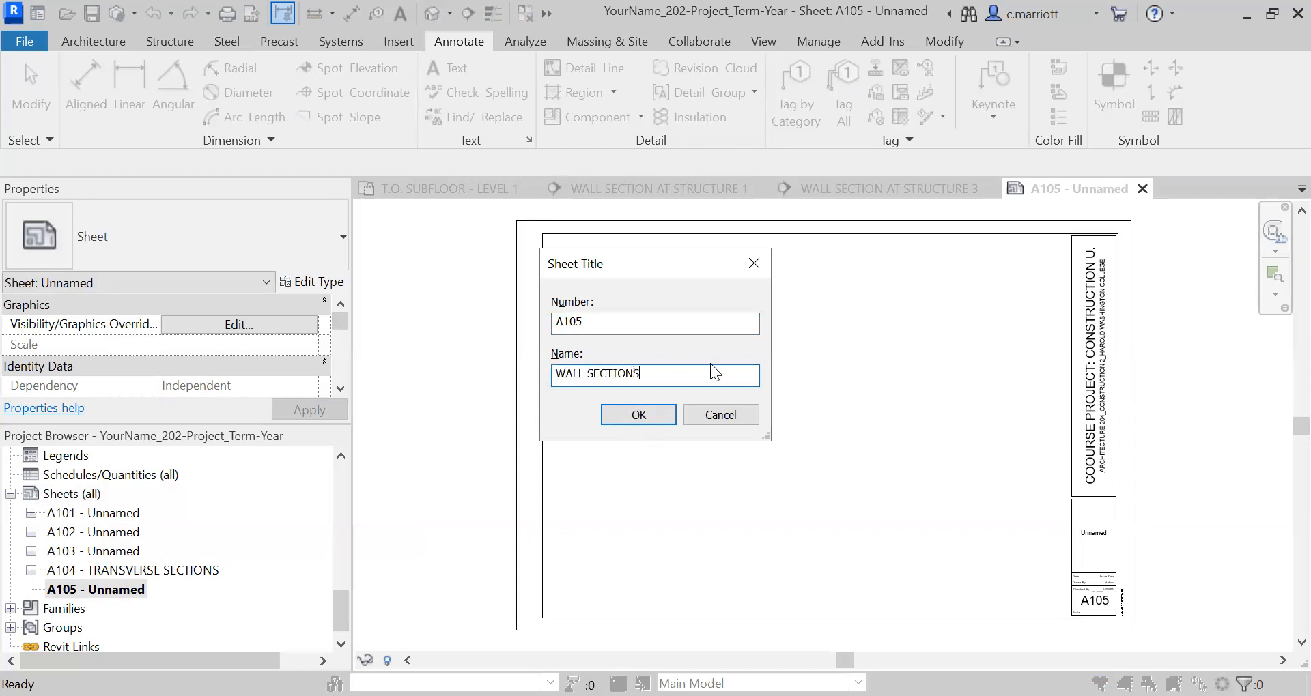
left_click(622, 414)
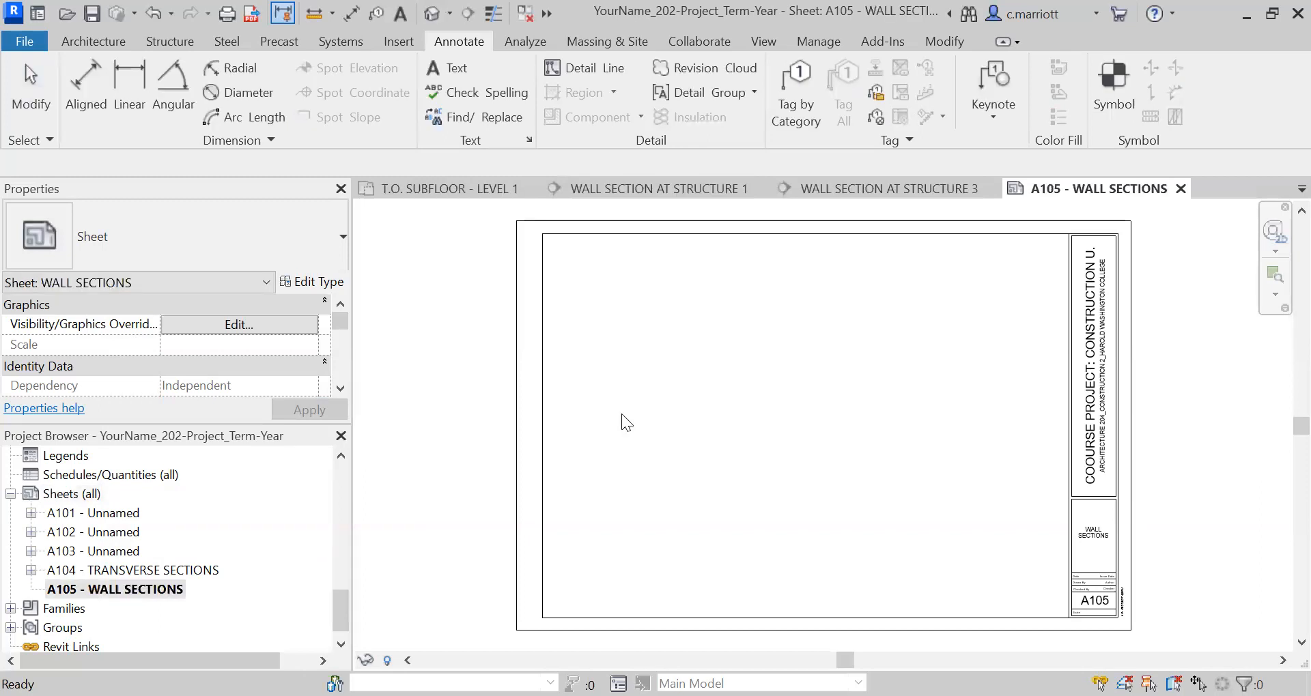
Place the wall section views at Structure 1, Structure 3 and Structure 4 on sheet A105.
scroll(964, 573, "down", 2)
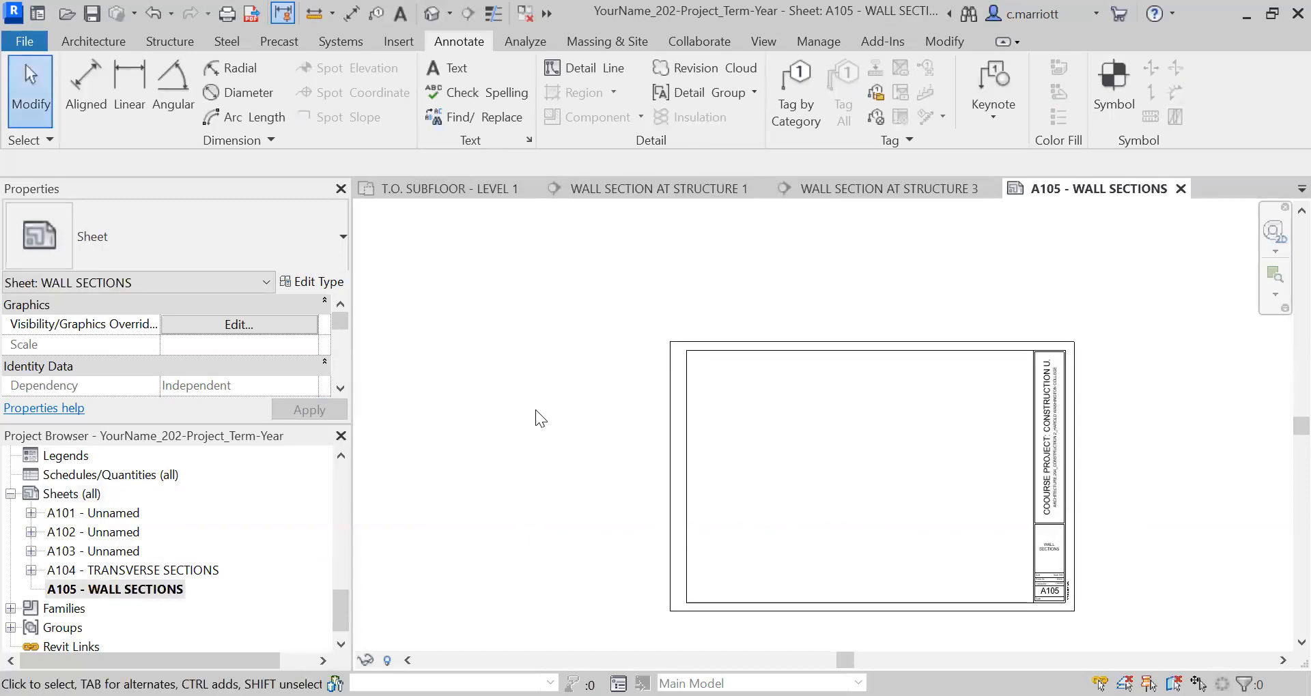
scroll(322, 512, "up", 5)
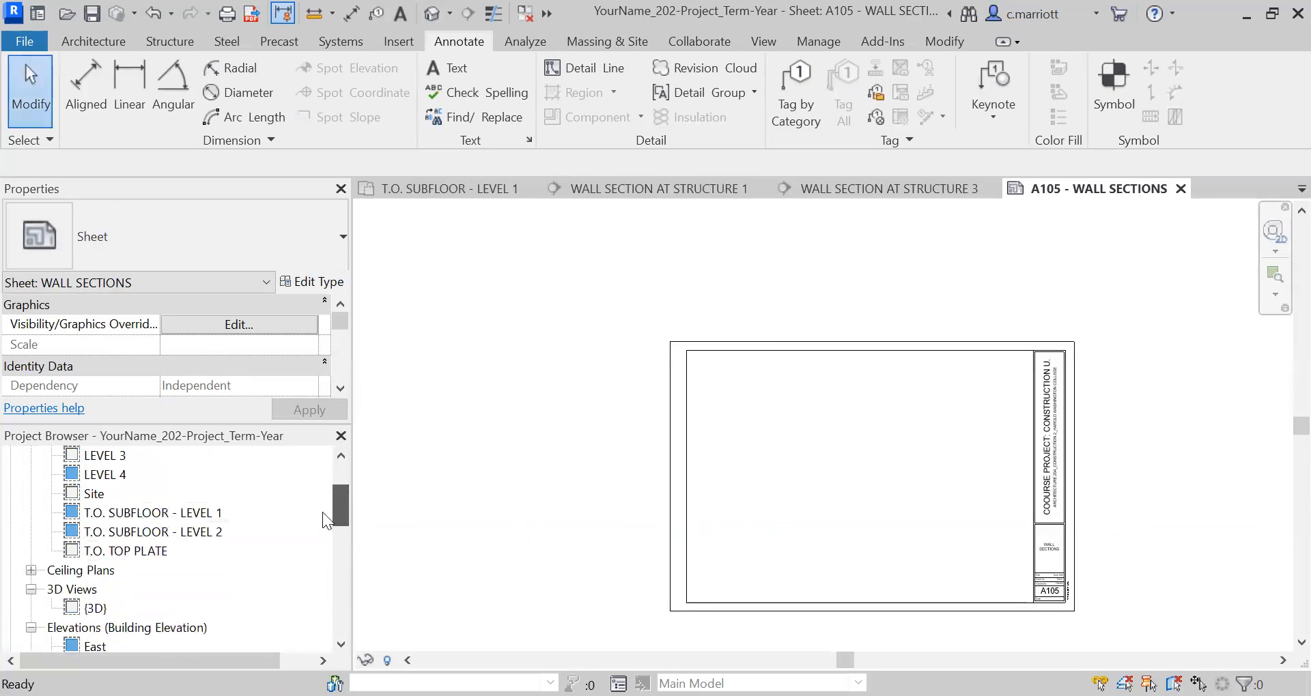
scroll(340, 611, "down", 6)
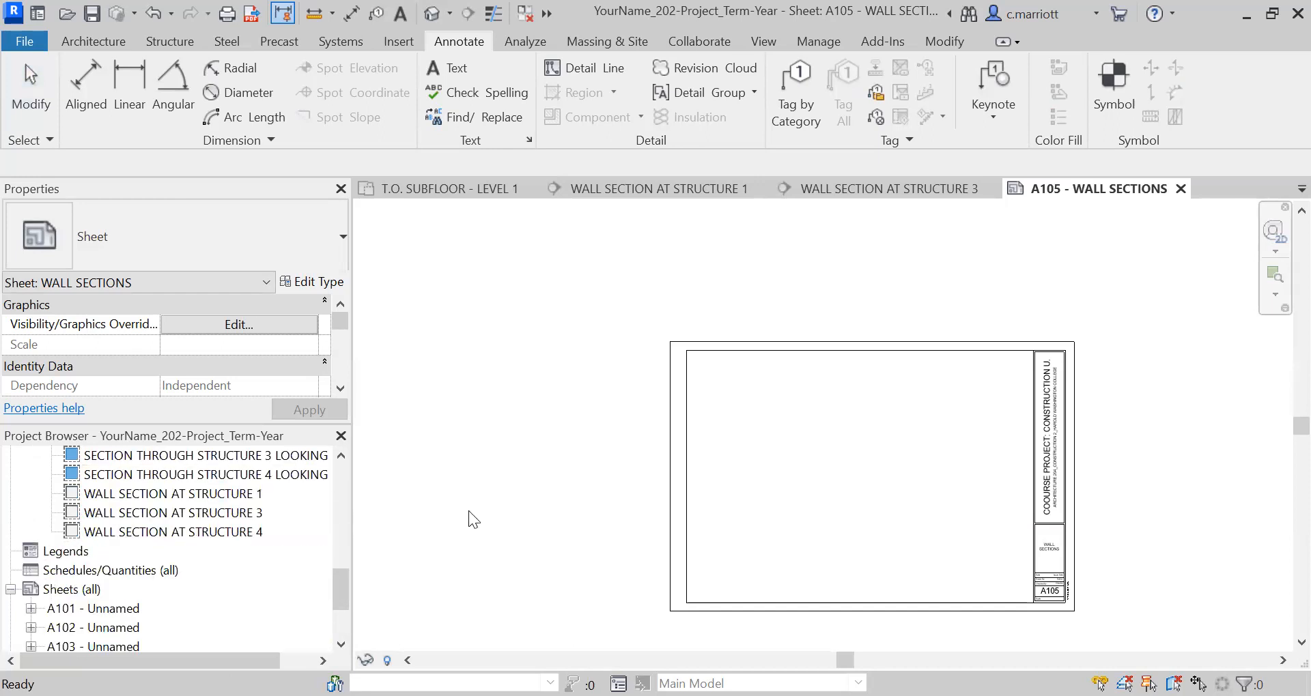
left_click(118, 502)
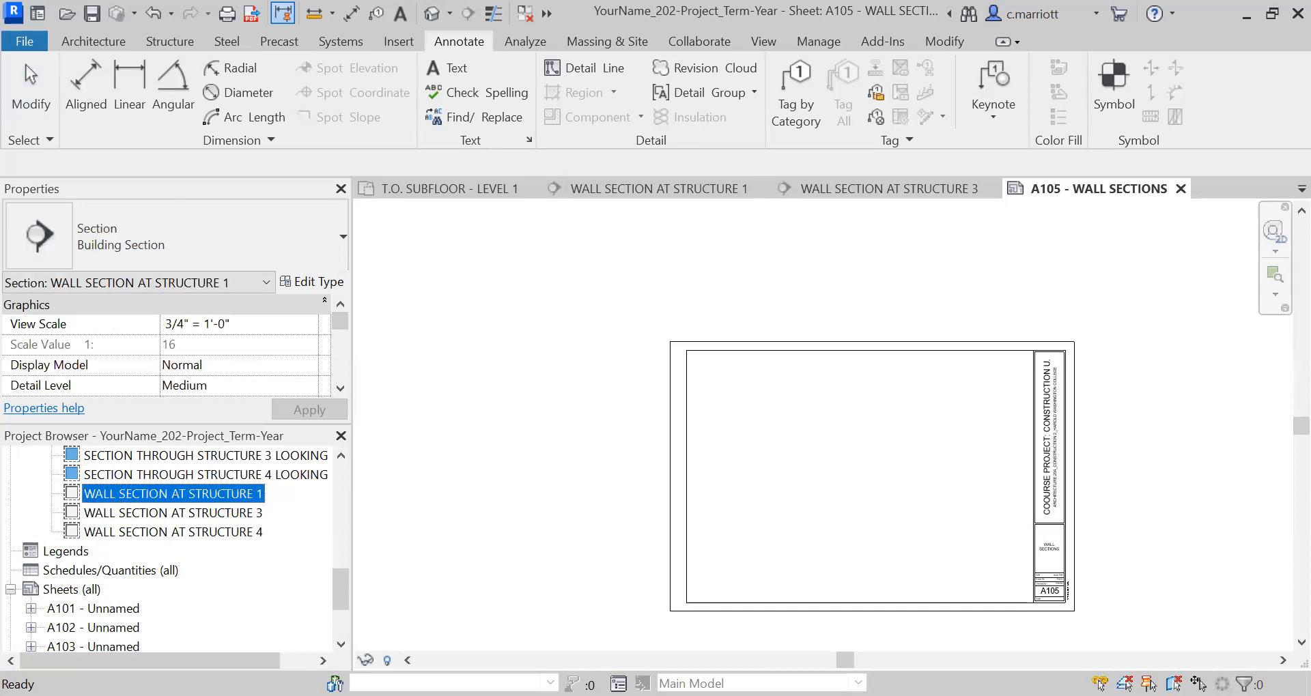
left_click(749, 480)
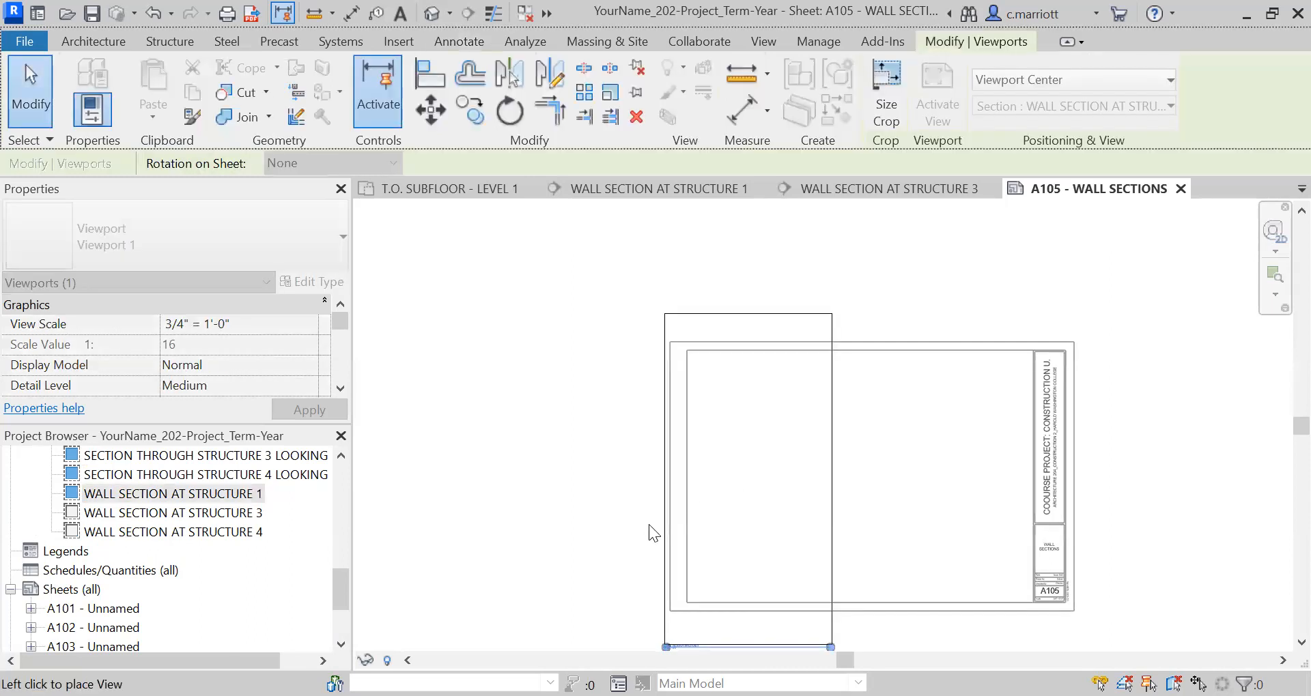
left_click(111, 513)
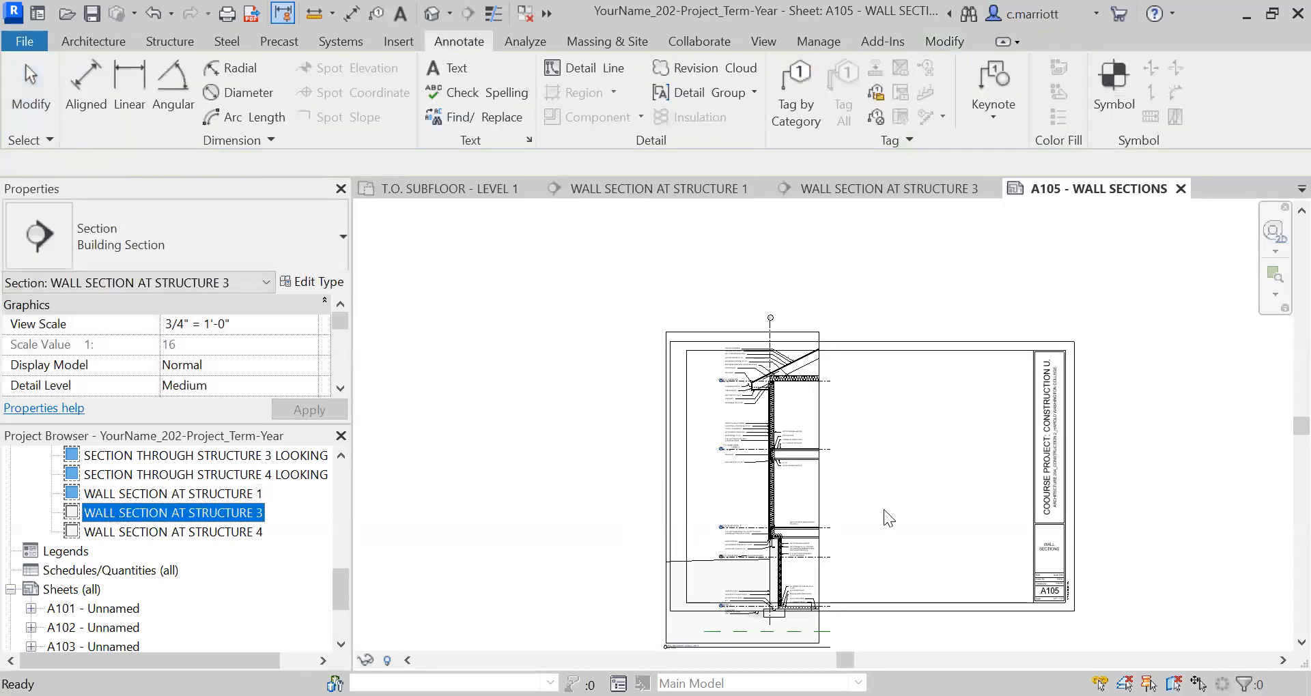
left_click(900, 468)
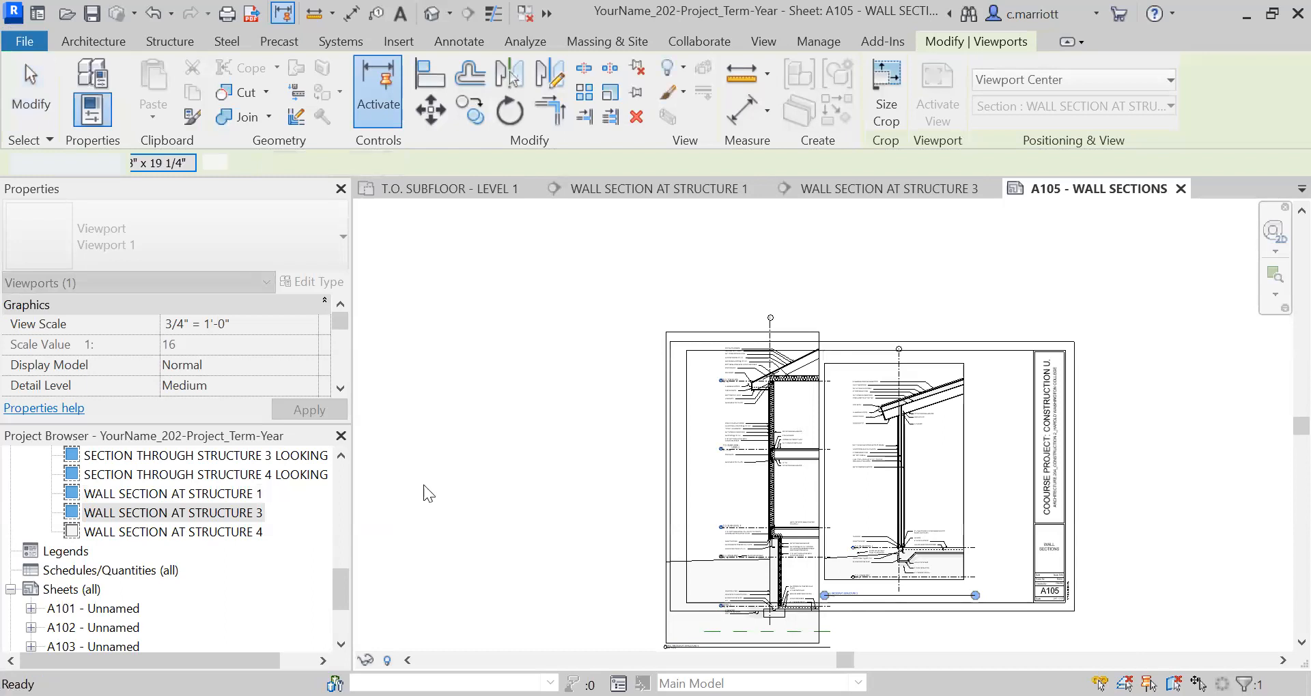
left_click(135, 533)
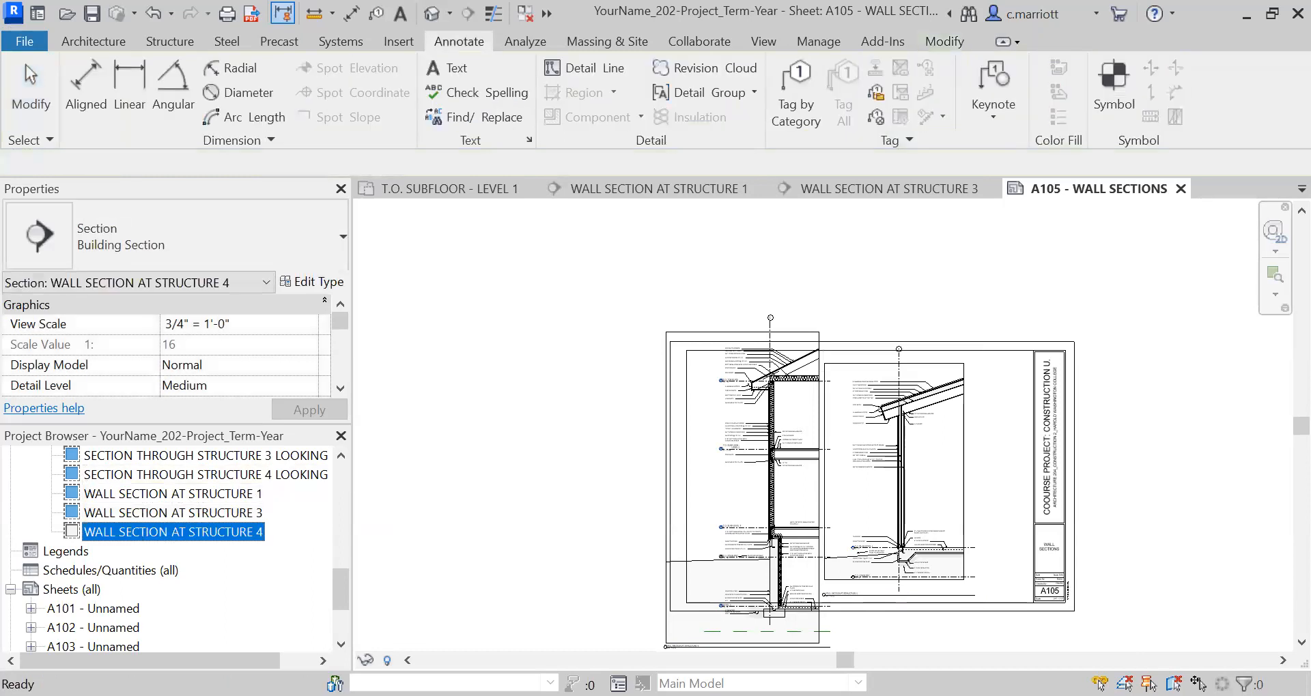
left_click_drag(135, 532, 987, 460)
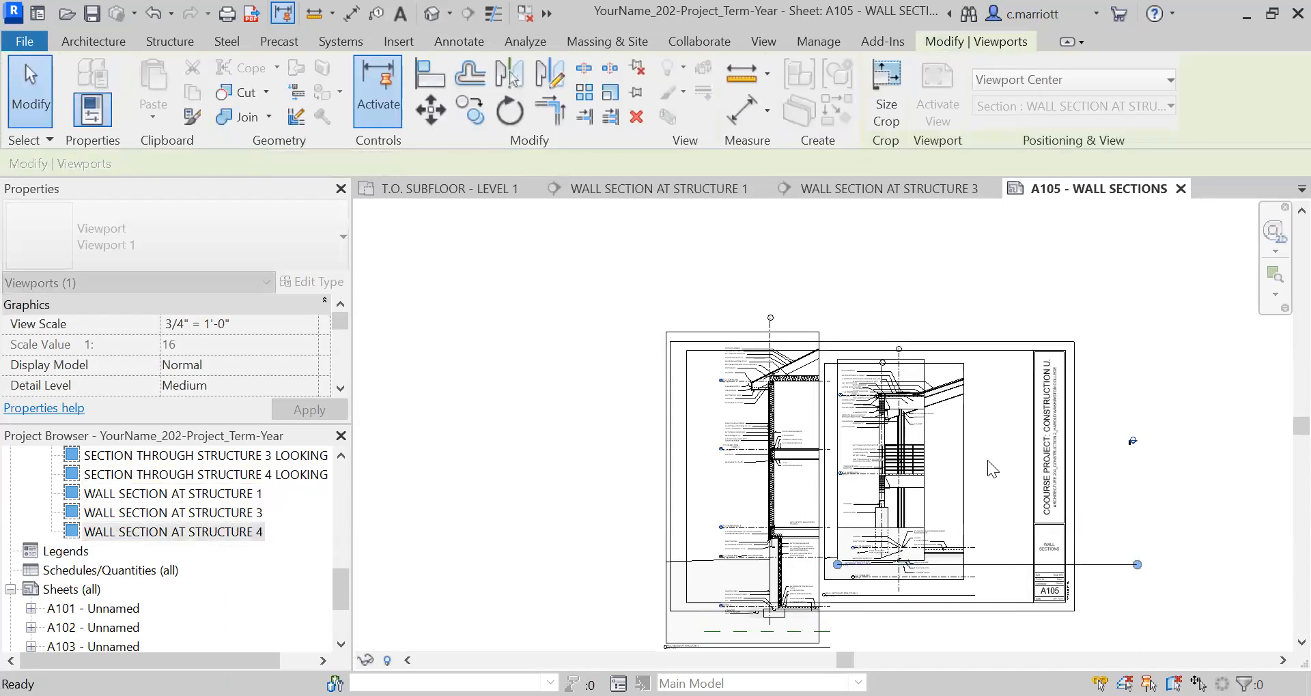
left_click(987, 461)
Move the Structure 4 wall section viewport off the Structure 3 section so it sits beside the titleblock strip.
scroll(1123, 444, "up", 6)
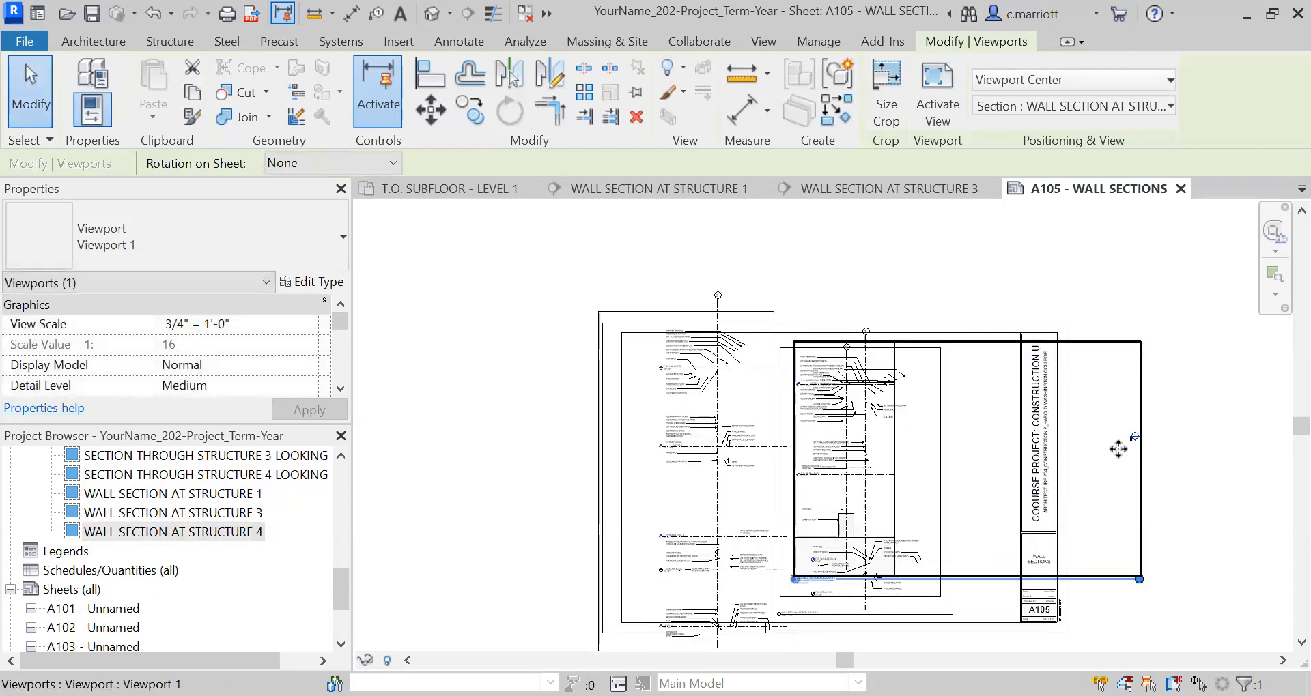
scroll(1140, 413, "down", 6)
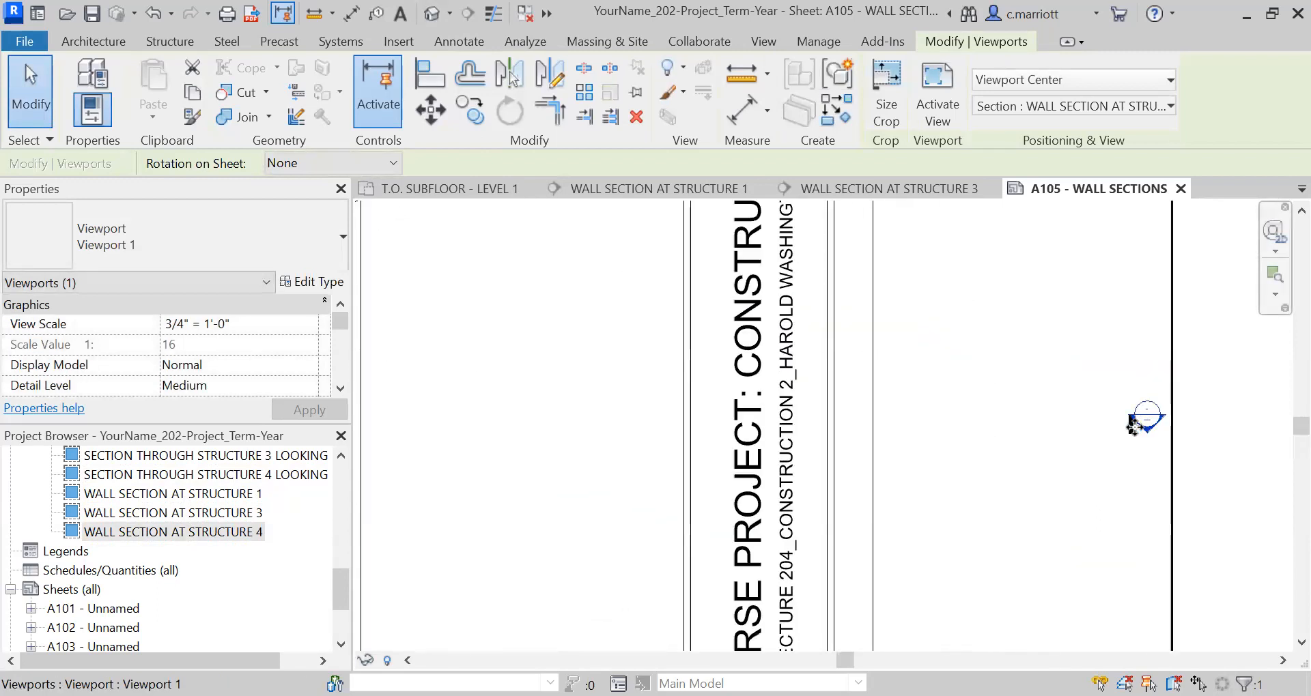
scroll(1135, 427, "down", 3)
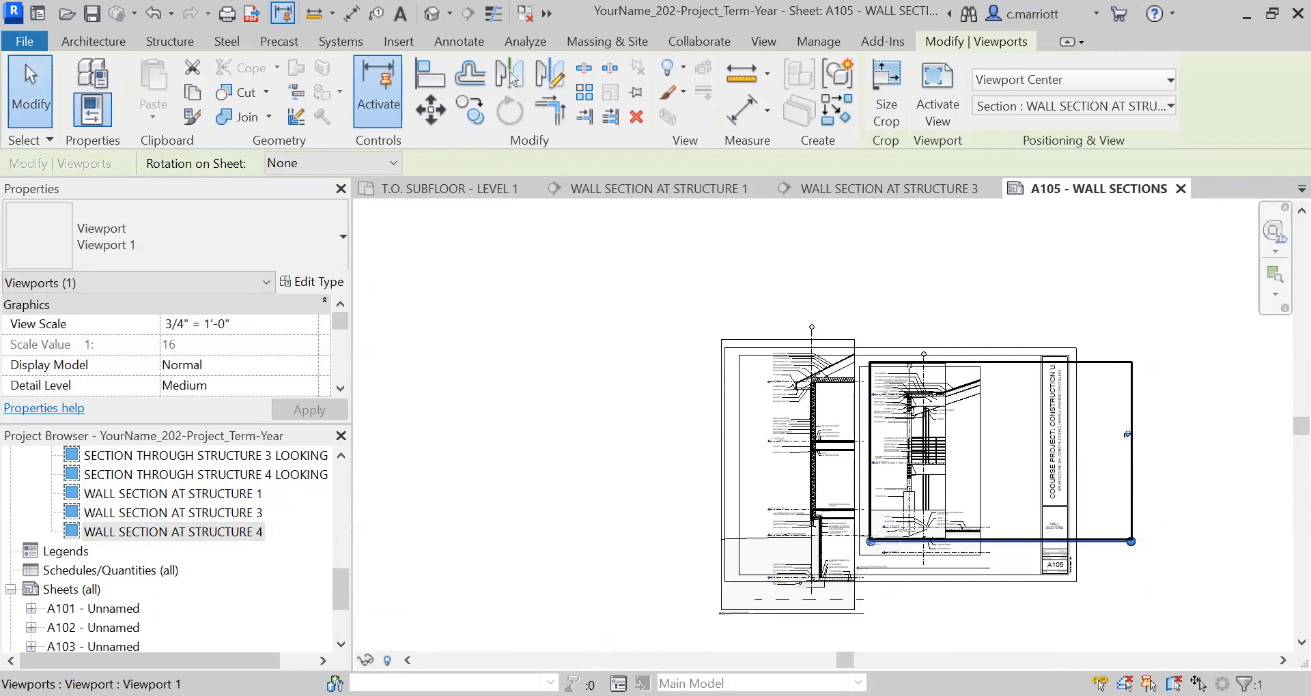
left_click_drag(1137, 434, 1218, 434)
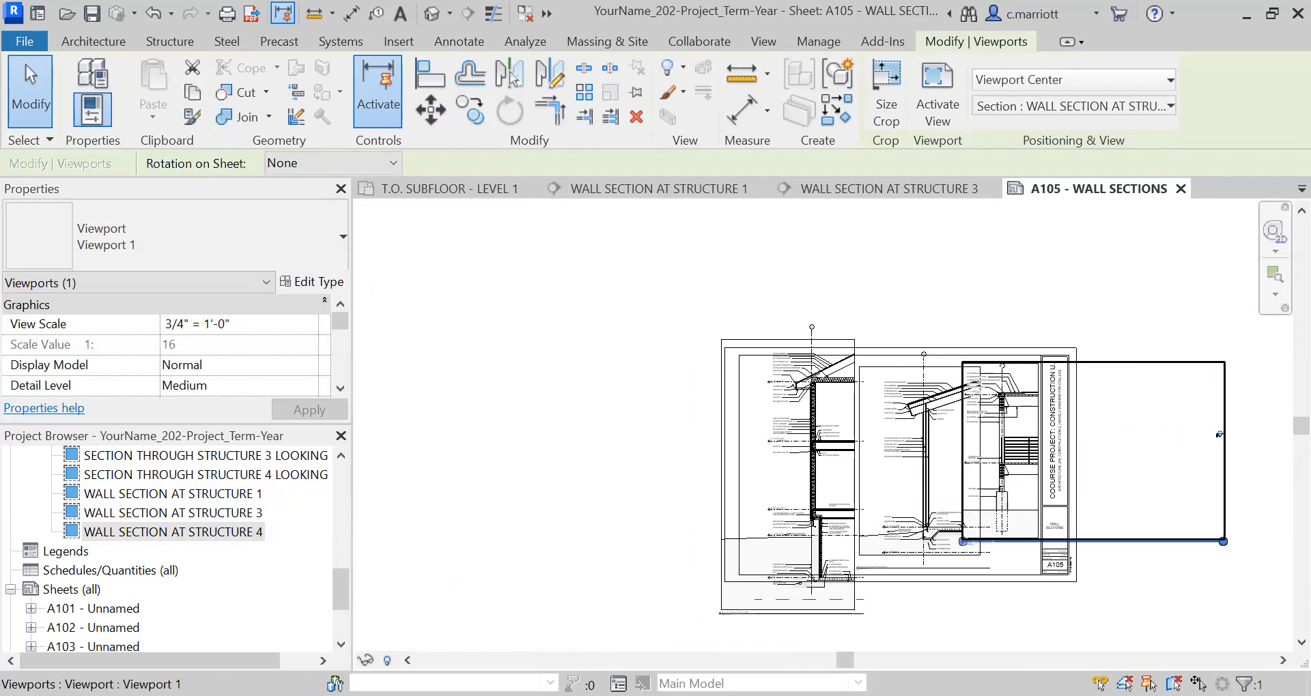
Nudge the Structure 3 wall section viewport left to clear the Structure 4 section.
scroll(841, 526, "up", 1)
scroll(842, 525, "up", 2)
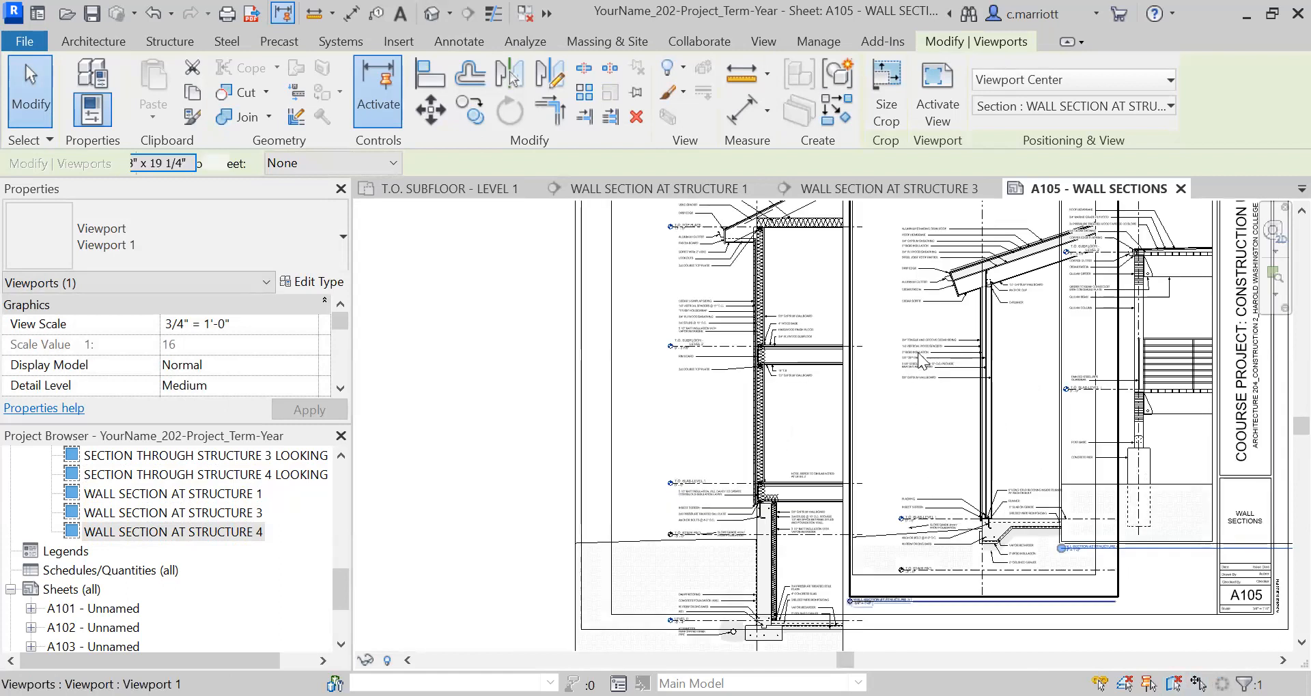
key("Left")
key("Left")
key("Left")
key("Left")
key("Left")
key("Left")
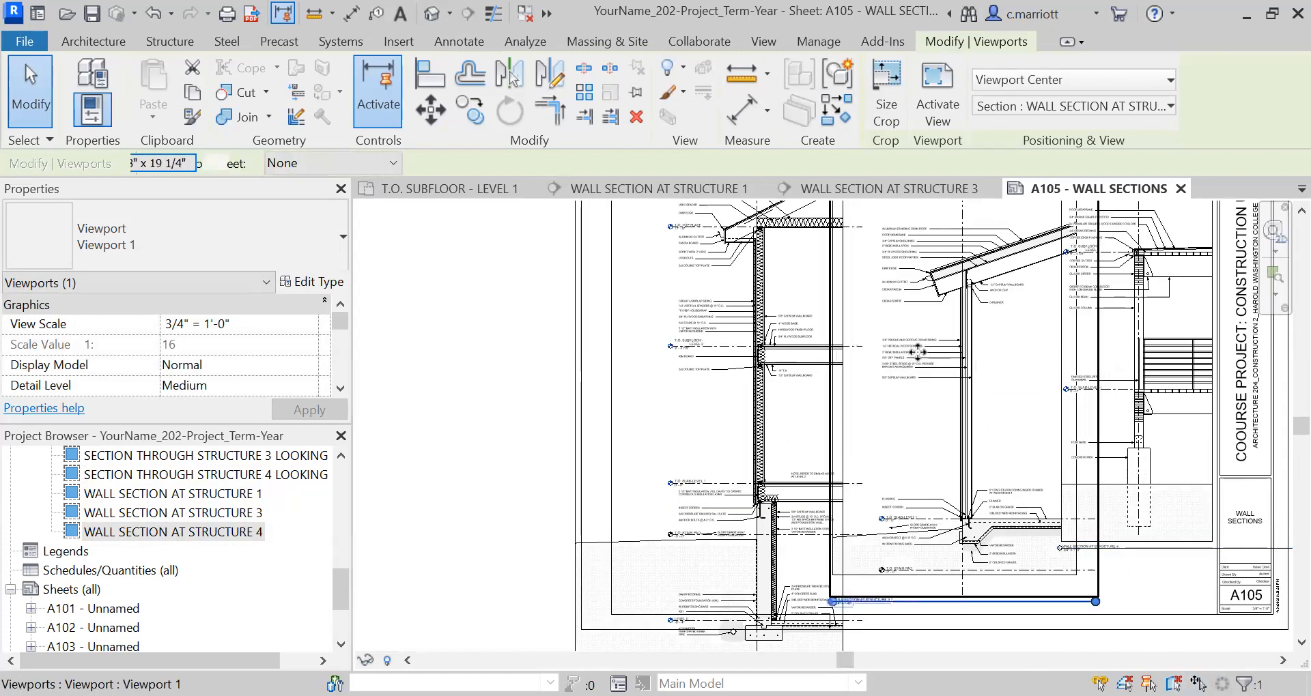
key("Left")
key("Left")
key("Left")
key("Left")
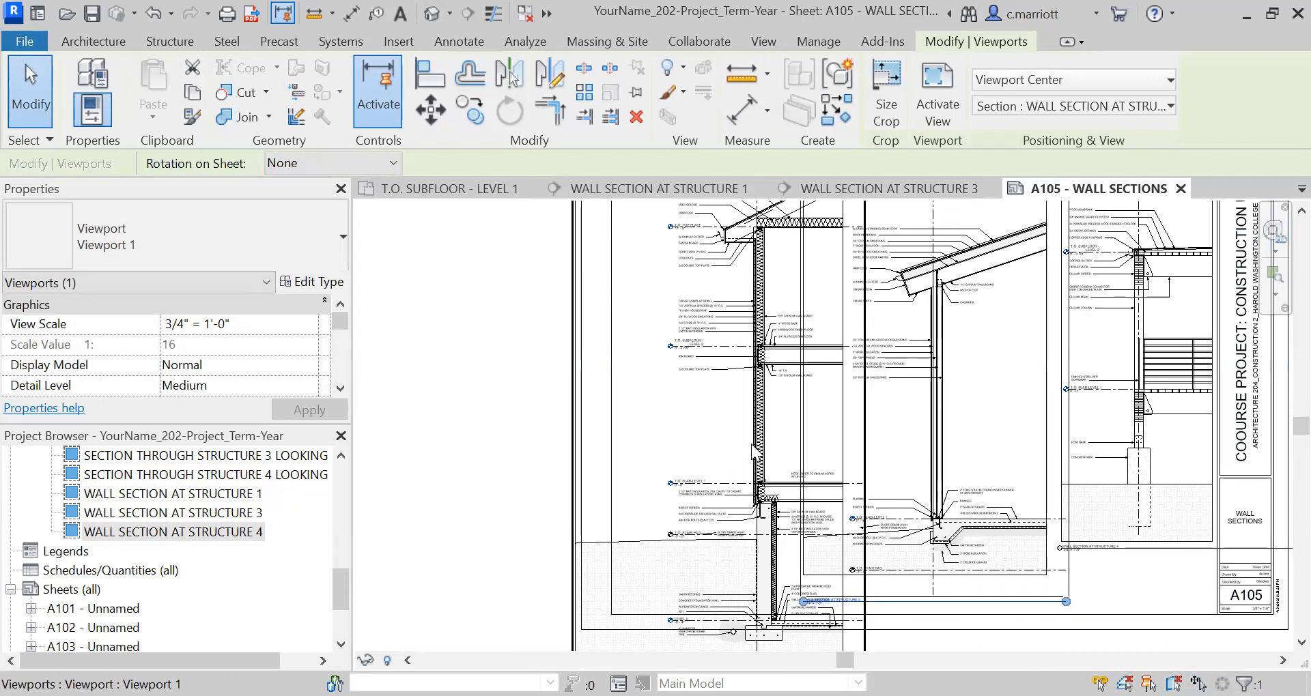
Nudge the Structure 1 wall section viewport left to separate it from the Structure 3 section.
key("Left")
key("Left")
key("Left")
key("Left")
key("Left")
key("Left")
key("Left")
key("Left")
key("Left")
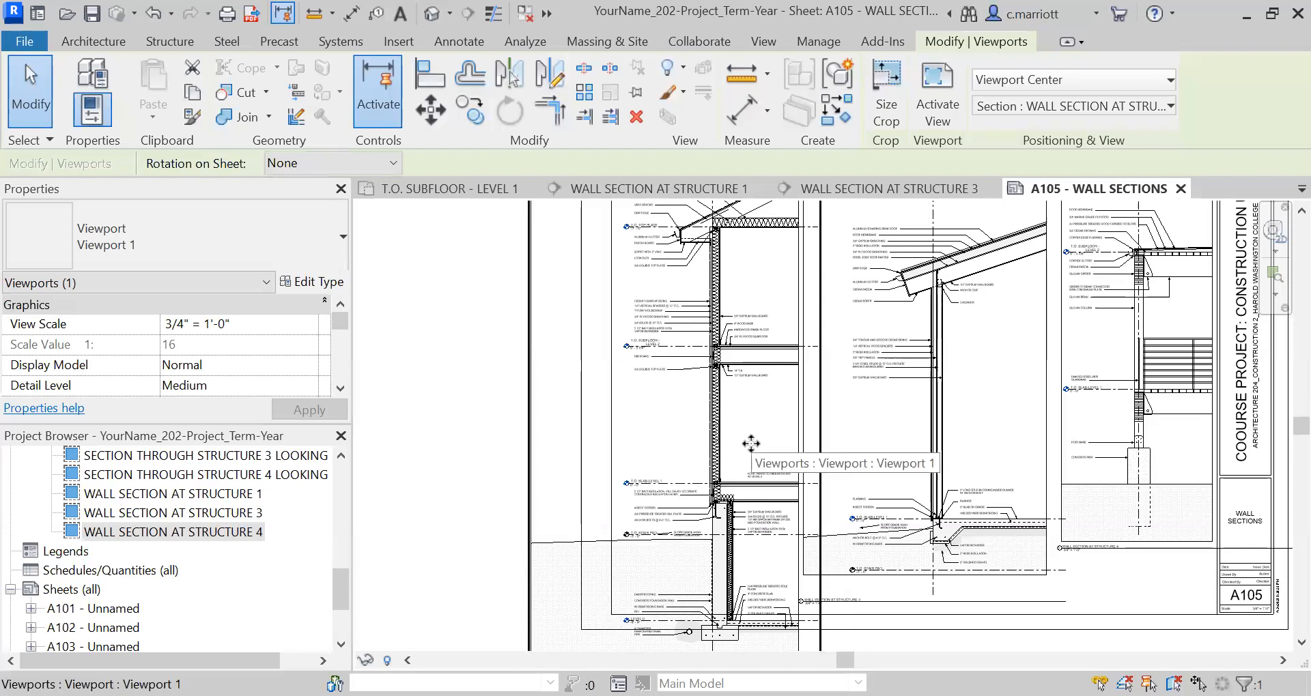
Examine how the three wall sections, their notes and crop regions fit within the border of sheet A105.
scroll(751, 444, "down", 5)
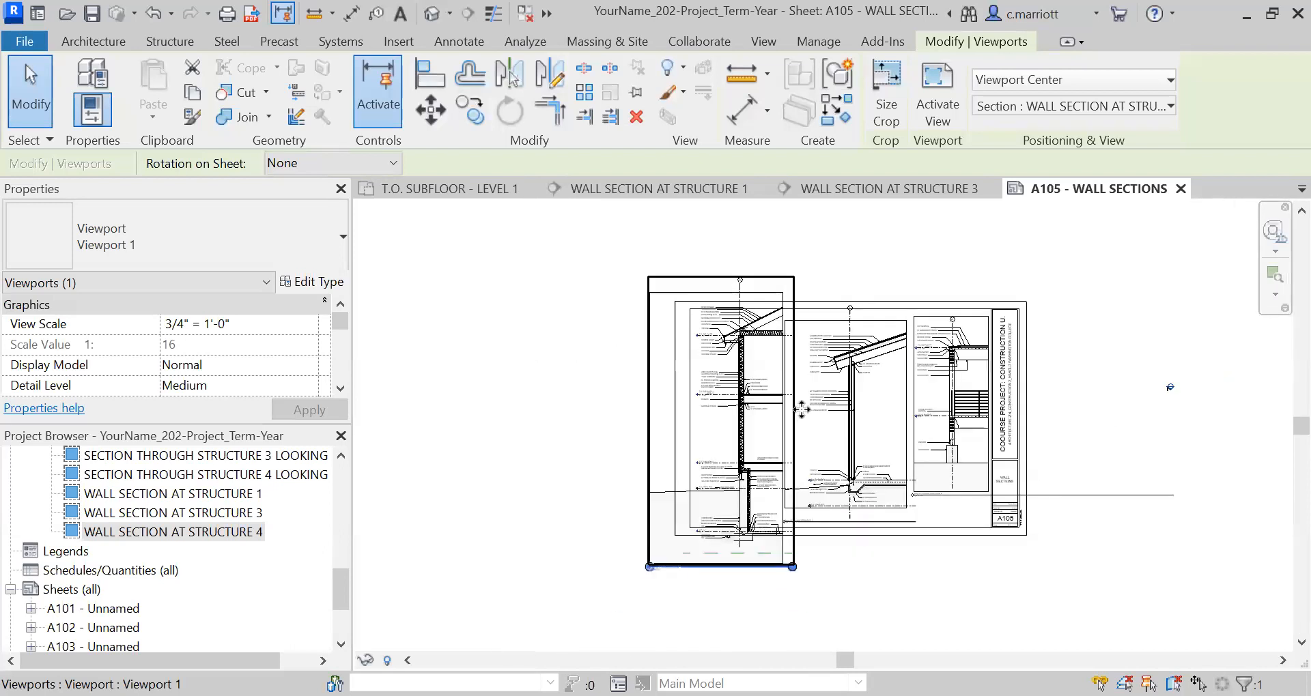
scroll(818, 367, "up", 1)
middle_click_drag(537, 402, 549, 452)
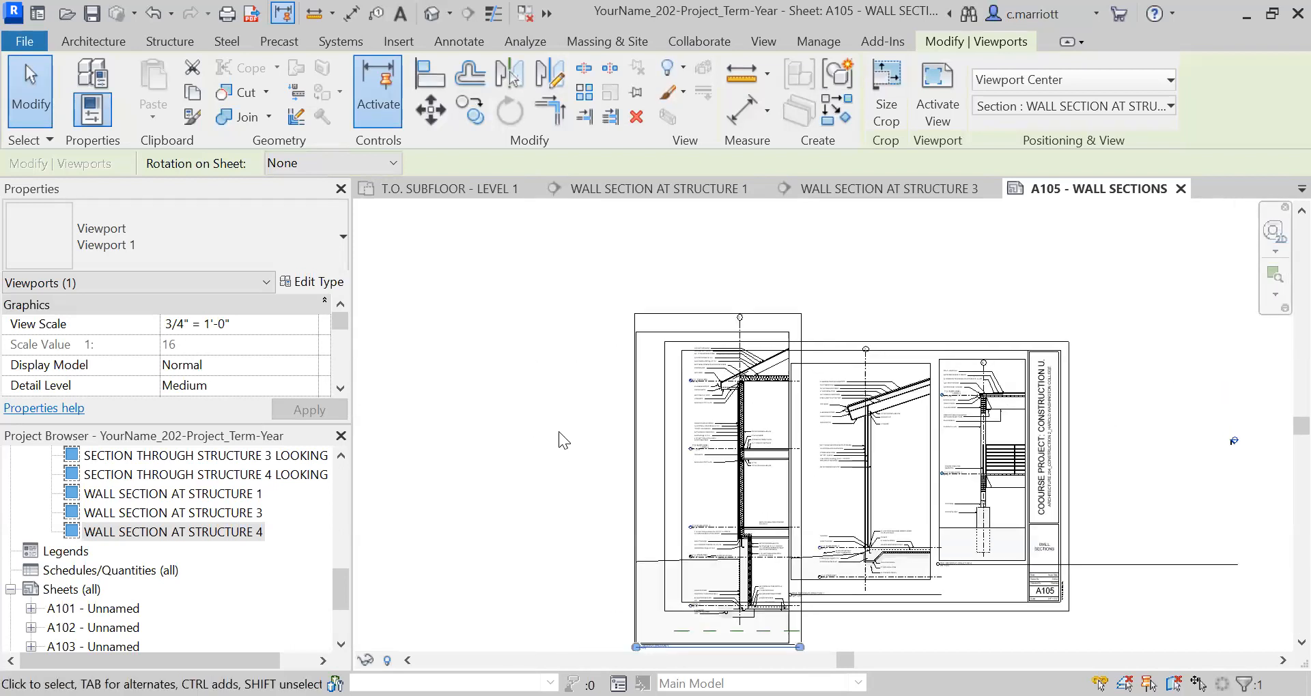
scroll(729, 509, "up", 2)
scroll(729, 508, "up", 1)
middle_click_drag(758, 550, 697, 511)
scroll(921, 549, "down", 2)
middle_click_drag(835, 533, 744, 536)
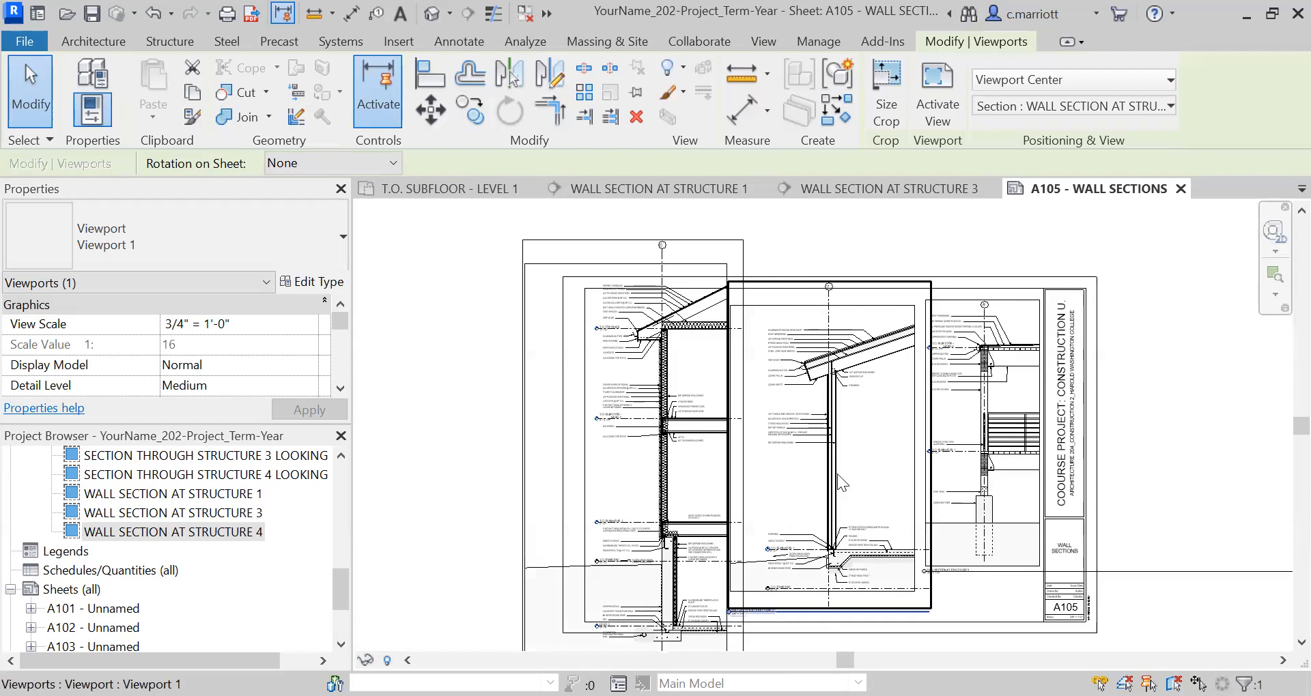
scroll(839, 478, "up", 1)
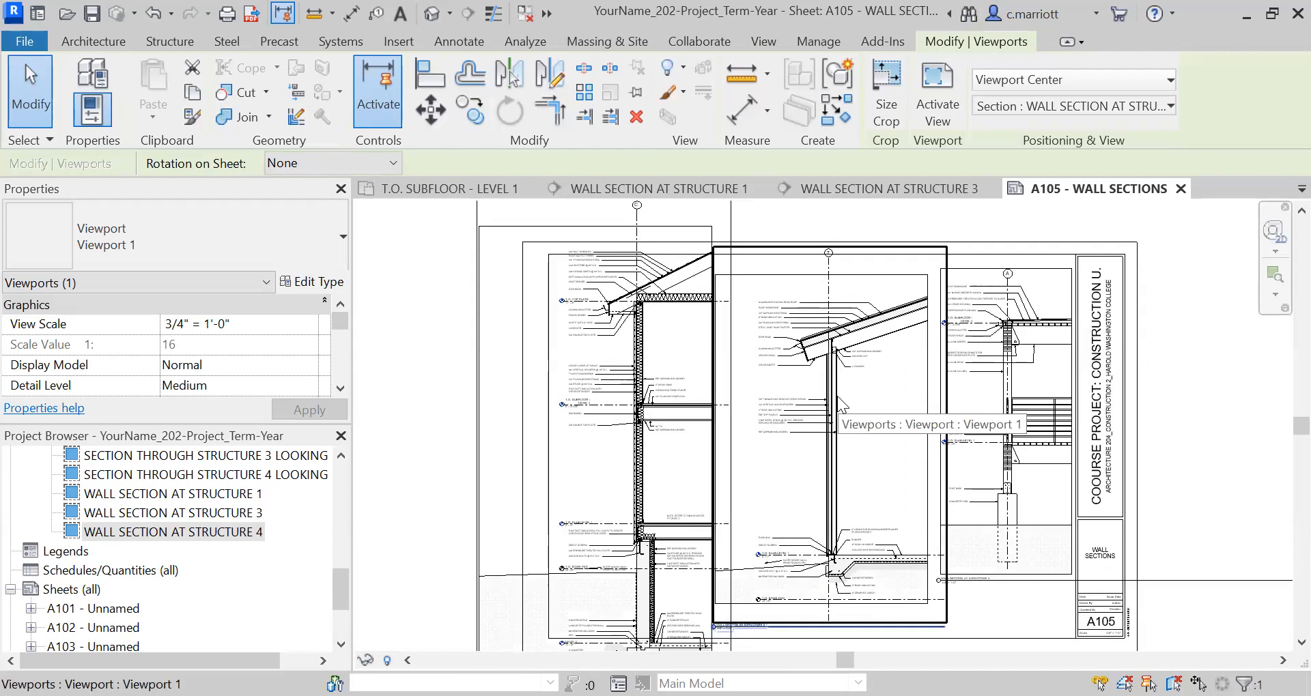
left_click(1005, 335)
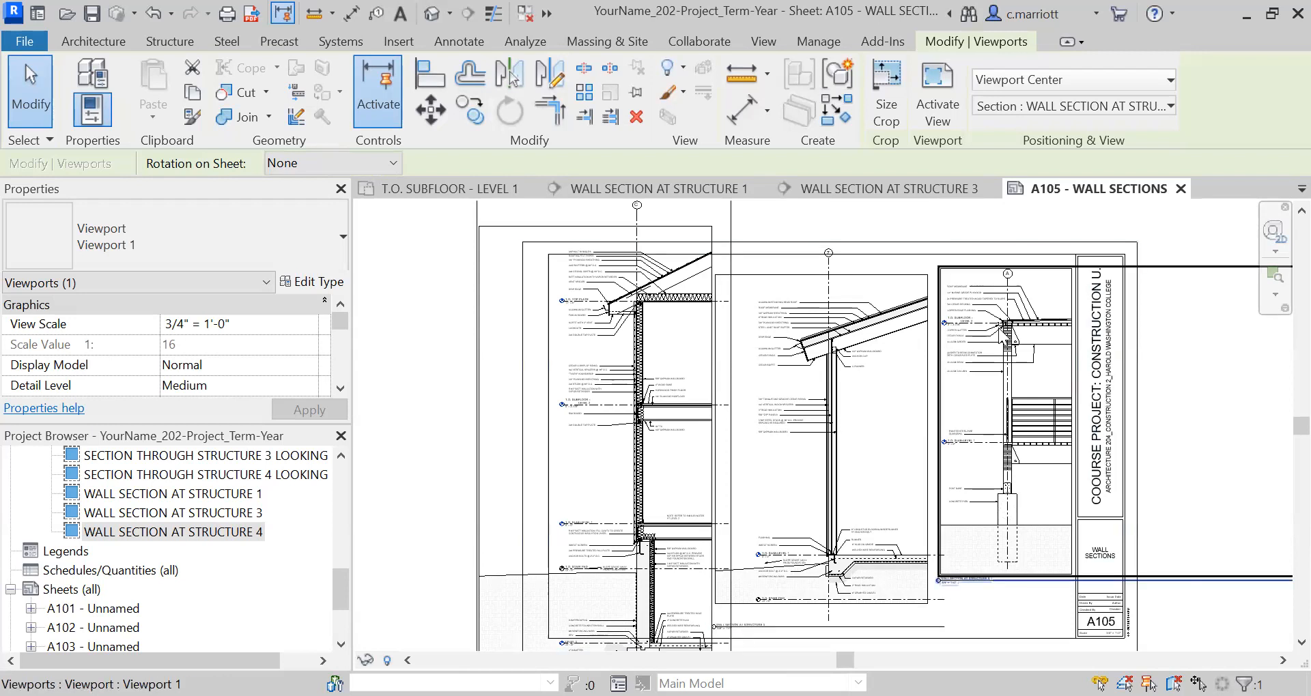
left_click(621, 512)
scroll(623, 515, "down", 2)
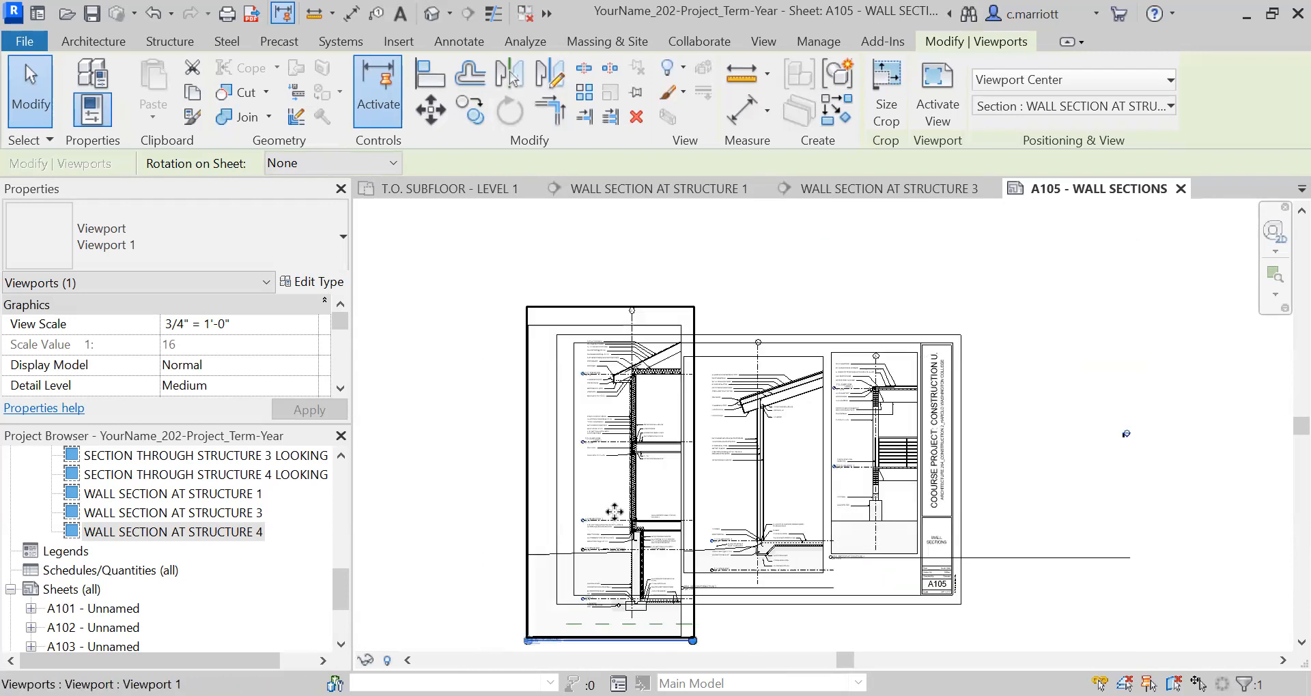
middle_click_drag(668, 431, 701, 345)
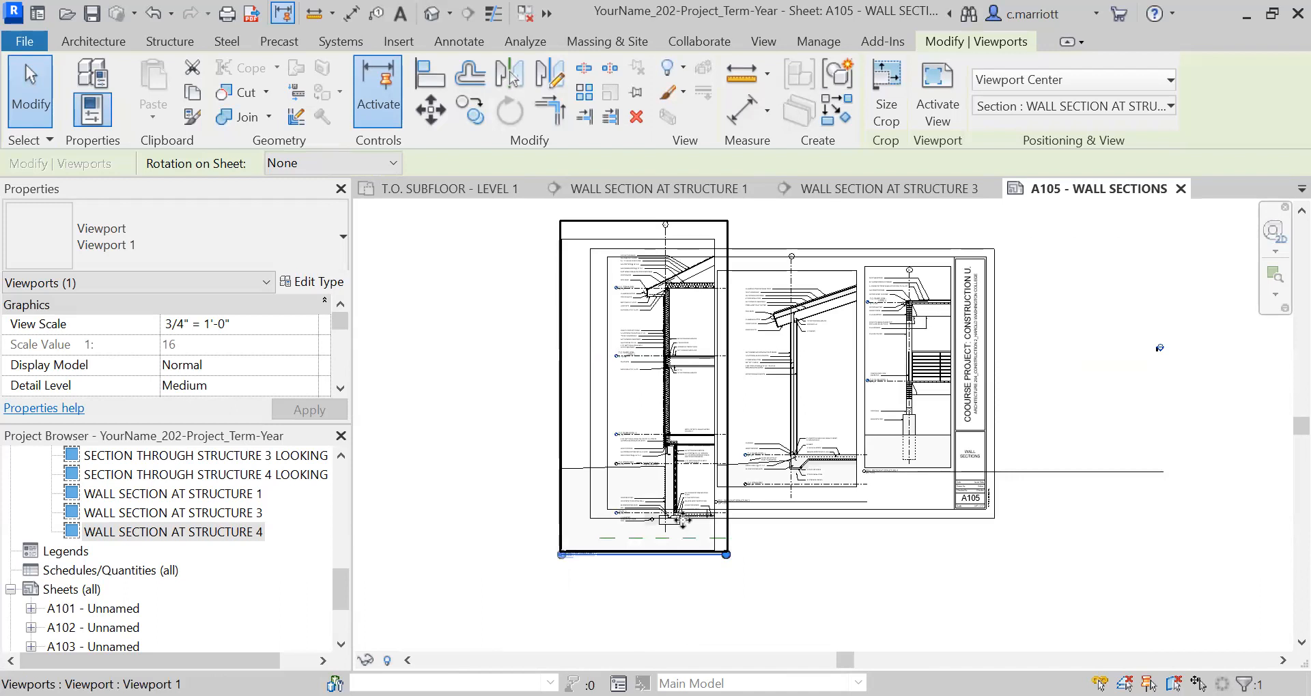
middle_click_drag(698, 510, 714, 662)
middle_click_drag(670, 486, 631, 401)
scroll(631, 402, "up", 3)
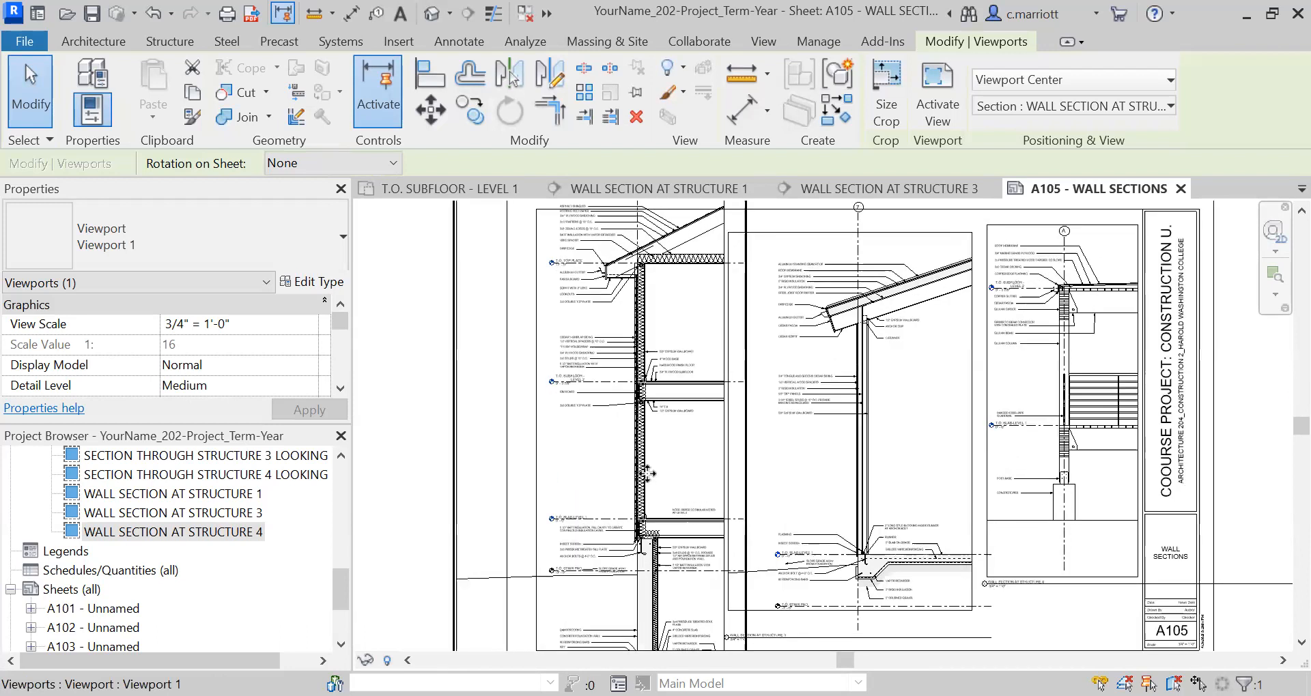
scroll(647, 474, "up", 2)
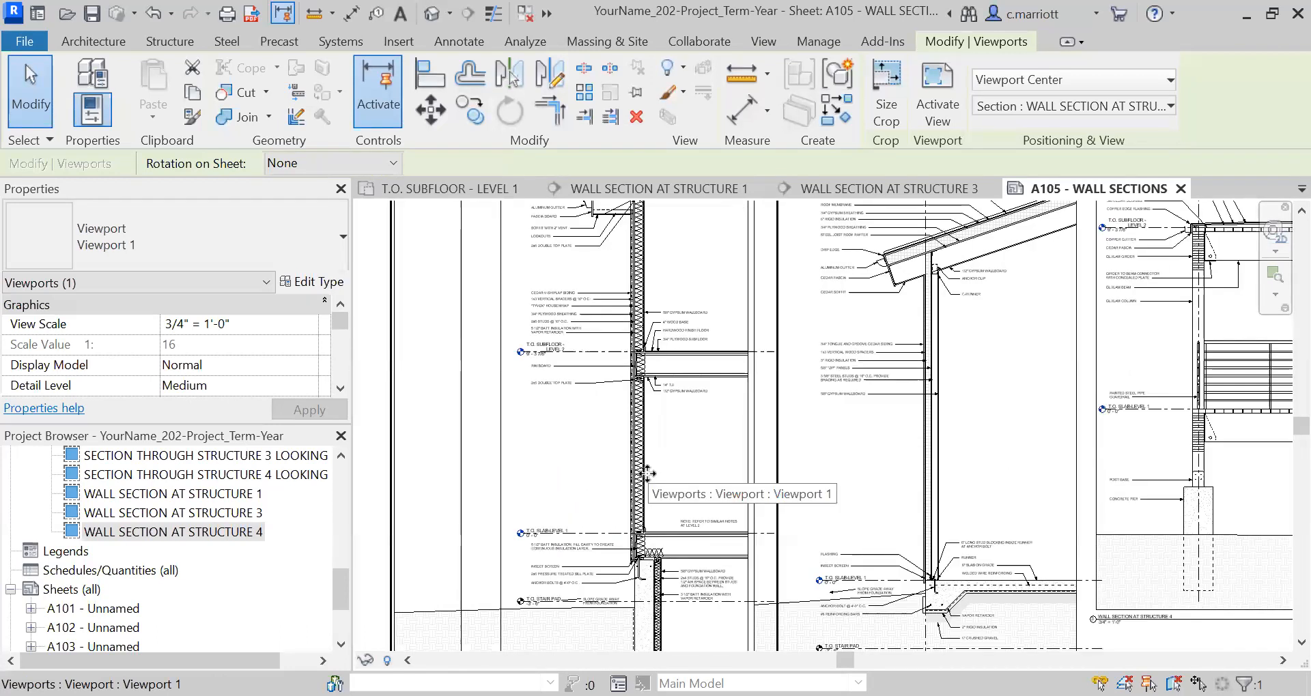
Examine the Structure 1 wall section from roof to footing and how far its viewport extends beyond the A105 sheet border.
scroll(648, 473, "up", 2)
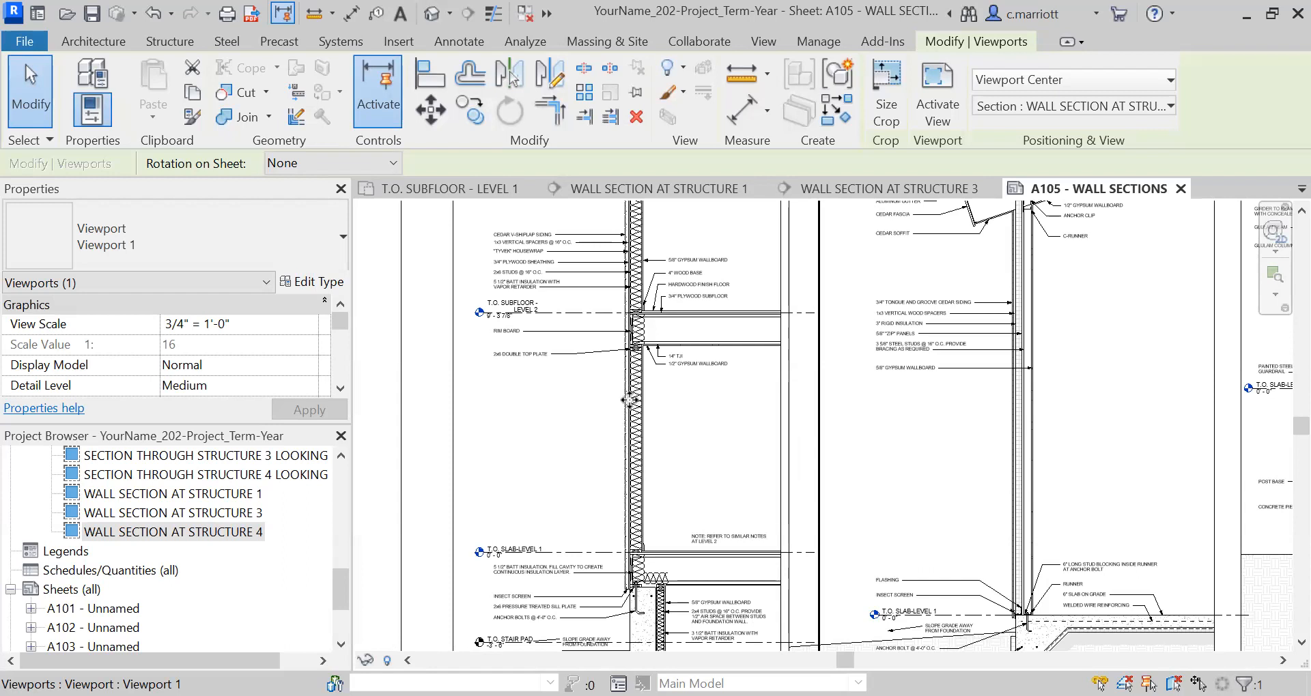
scroll(638, 442, "down", 4)
middle_click_drag(633, 503, 612, 594)
scroll(608, 404, "up", 1)
scroll(606, 404, "up", 2)
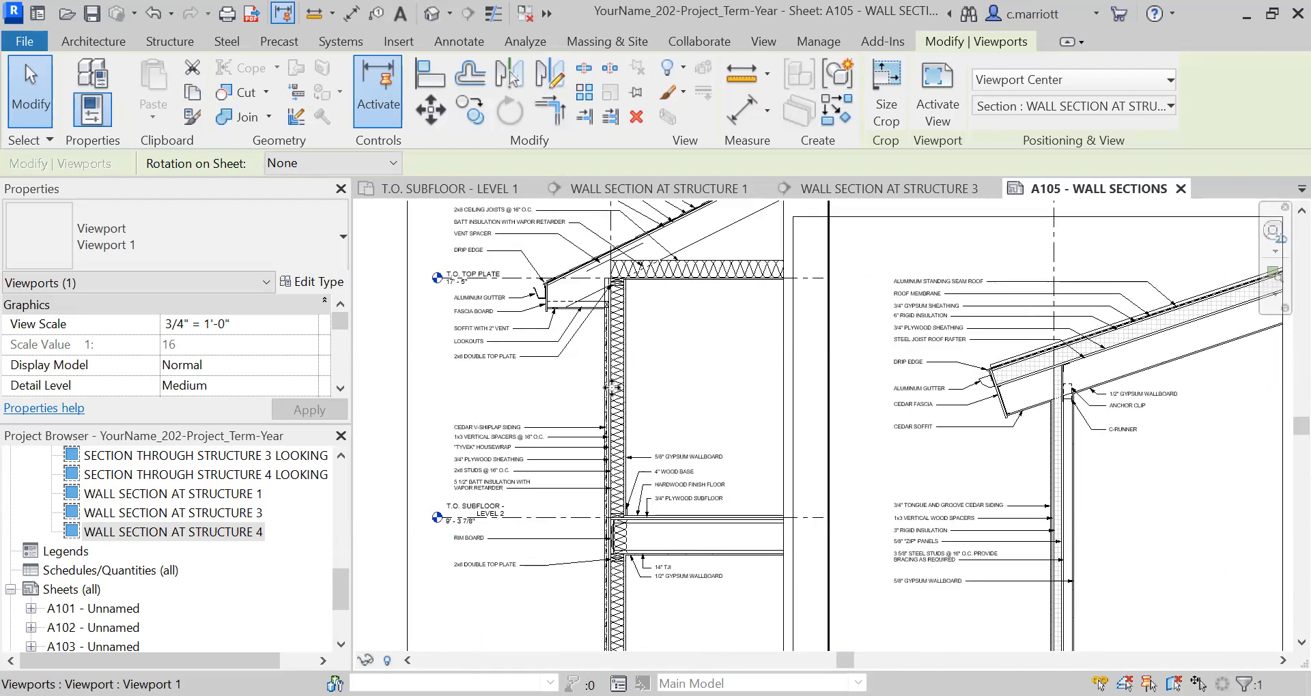
scroll(613, 402, "down", 5)
middle_click_drag(619, 592, 609, 377)
scroll(607, 377, "up", 3)
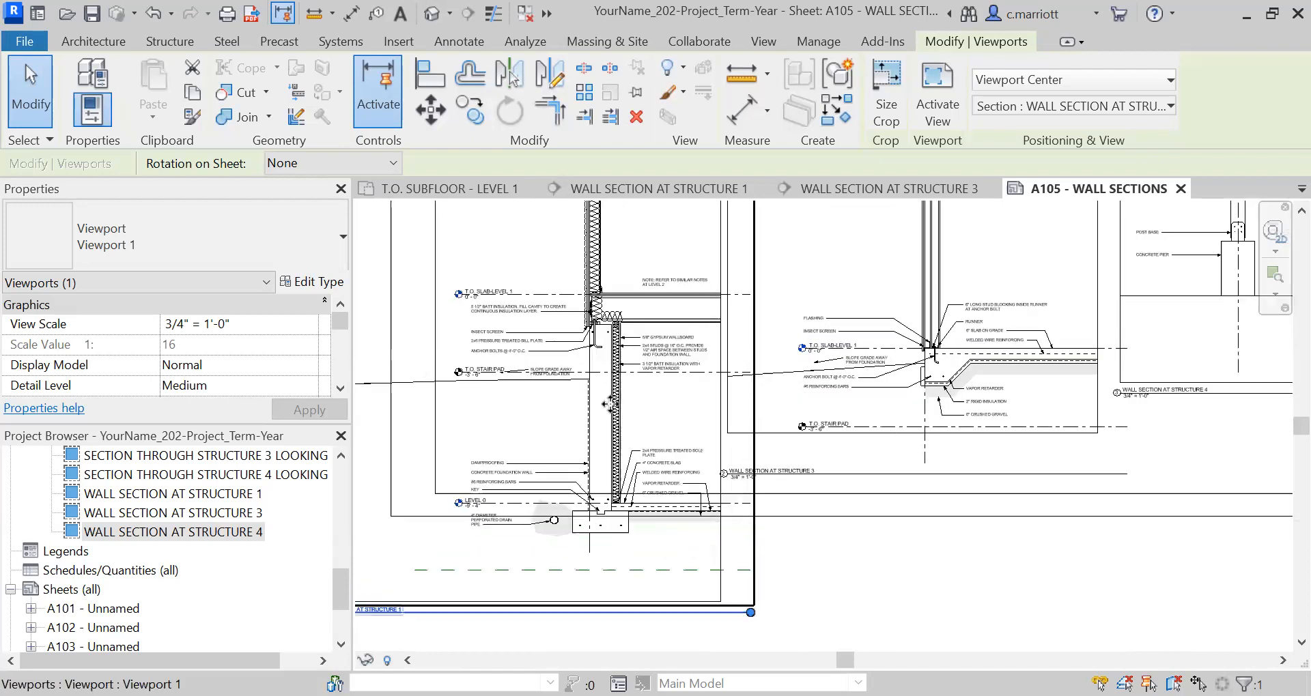
scroll(611, 418, "down", 5)
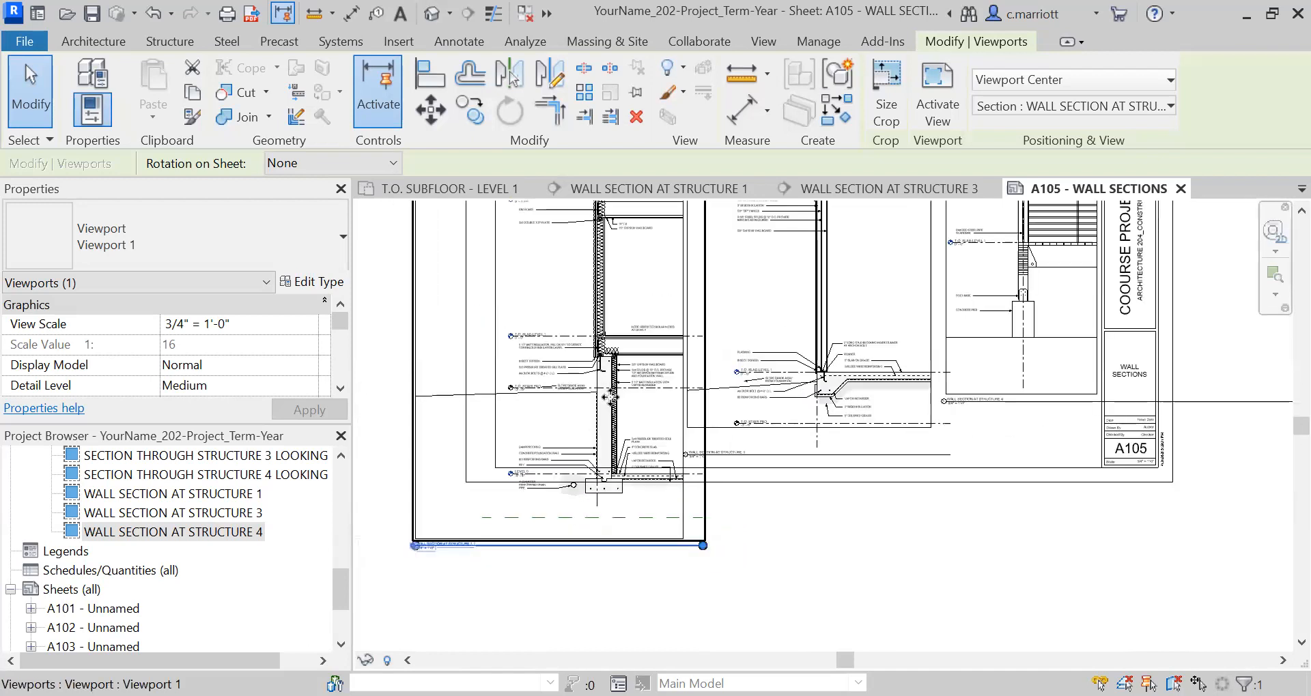
scroll(615, 420, "up", 3)
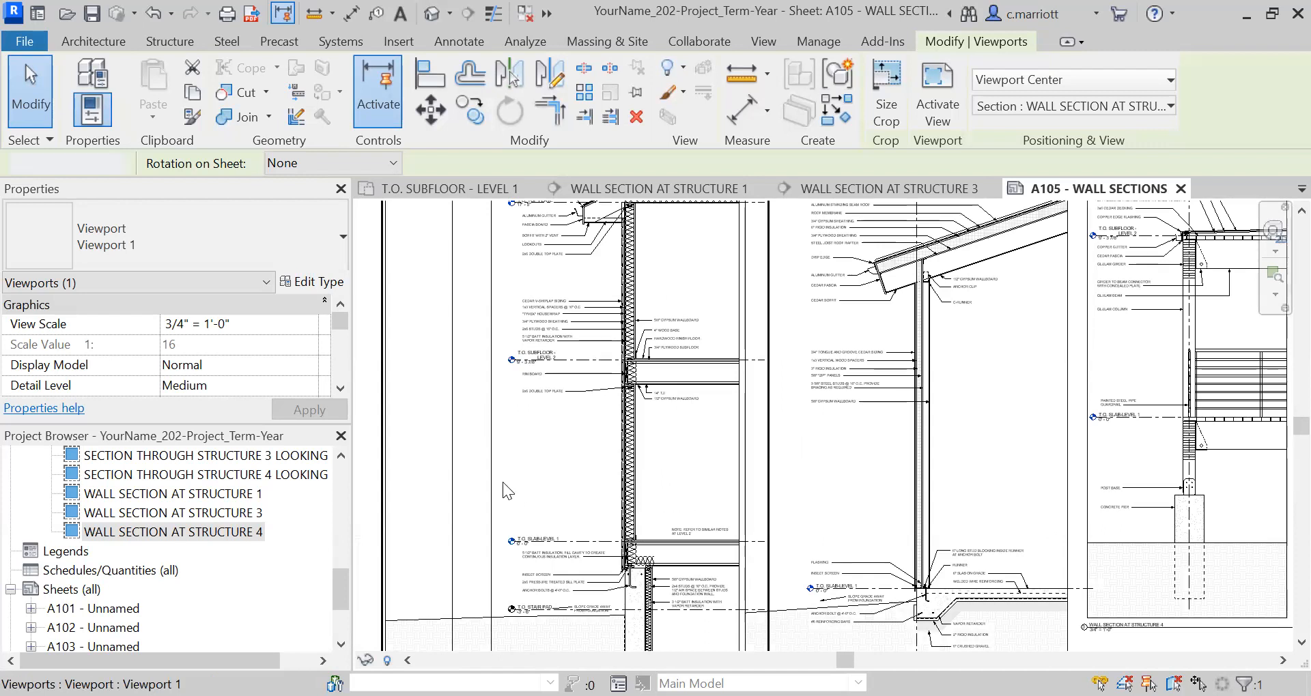
key("Escape")
scroll(535, 426, "down", 3)
scroll(515, 433, "up", 1)
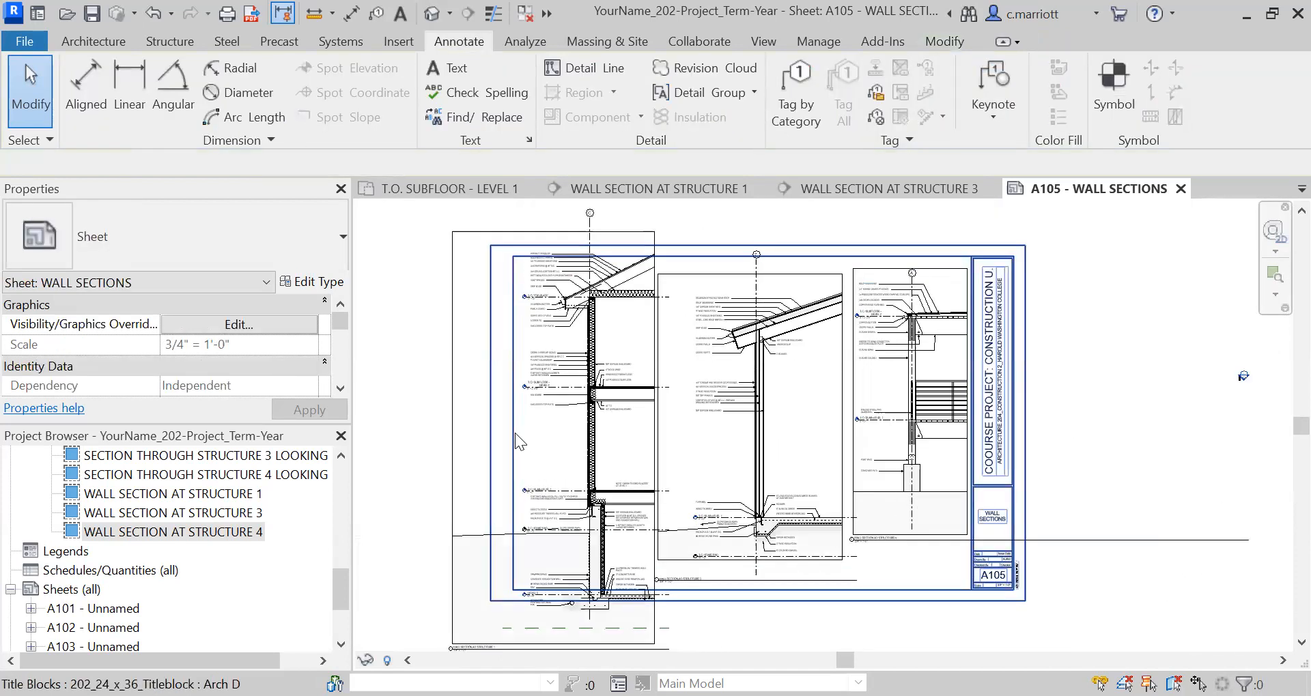
left_click(514, 432)
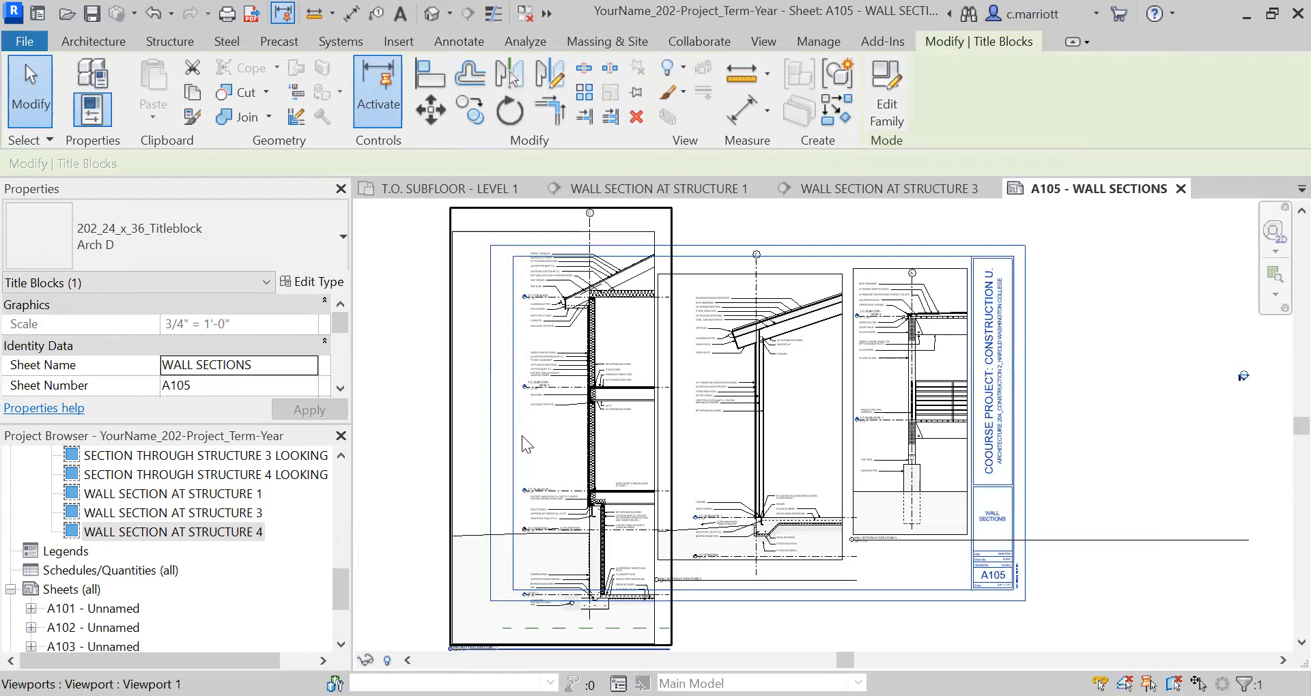
key("Escape")
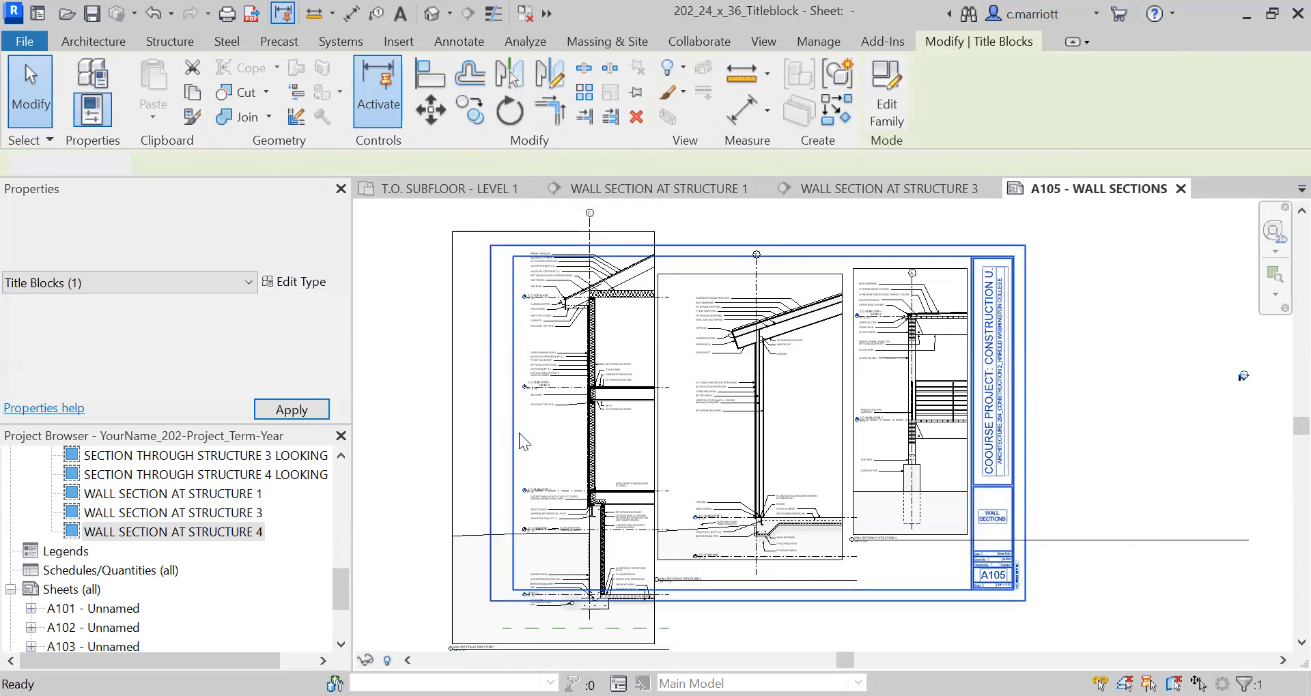
double_click(519, 433)
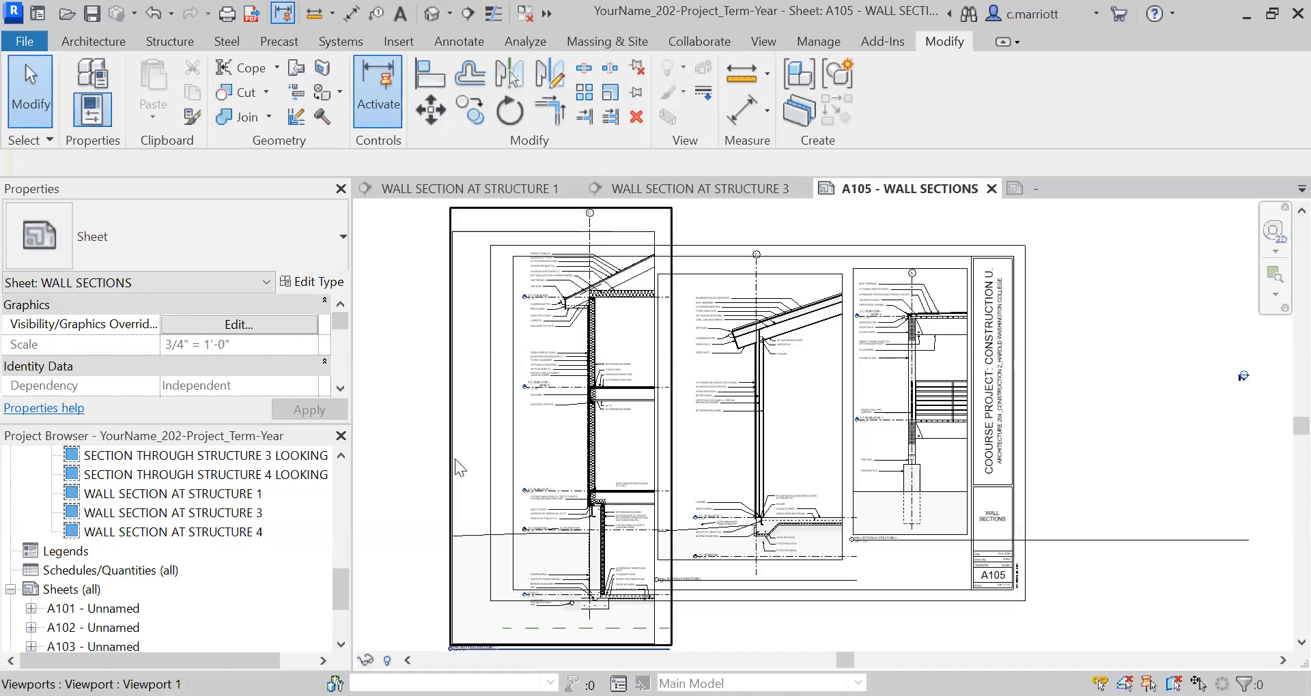
Activate the Structure 1 wall section viewport and split its crop region with a horizontal view break.
left_click(450, 459)
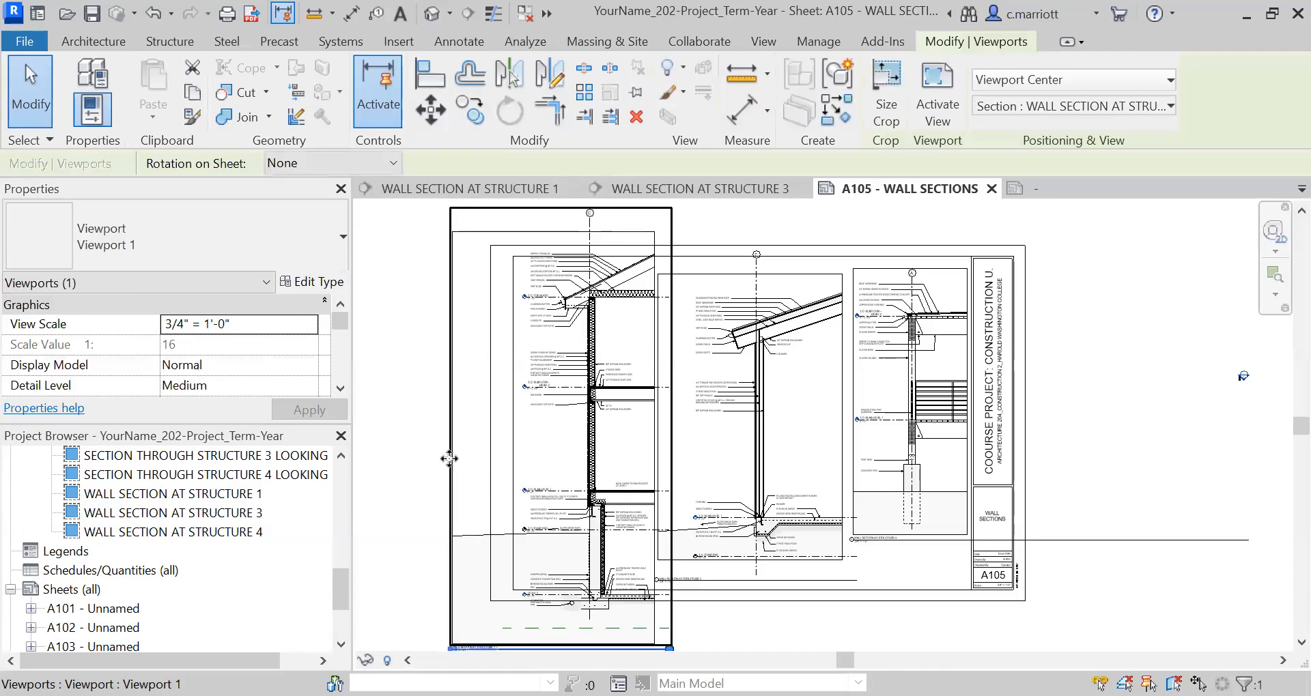
double_click(449, 461)
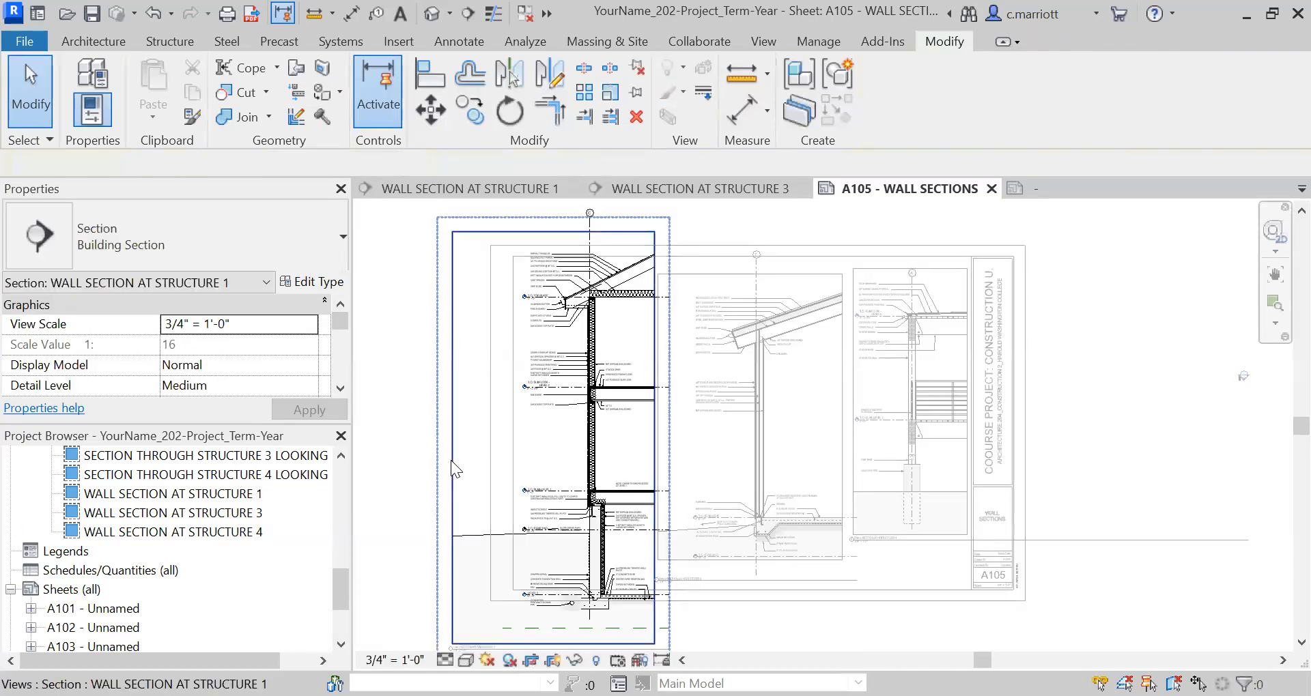
left_click(452, 433)
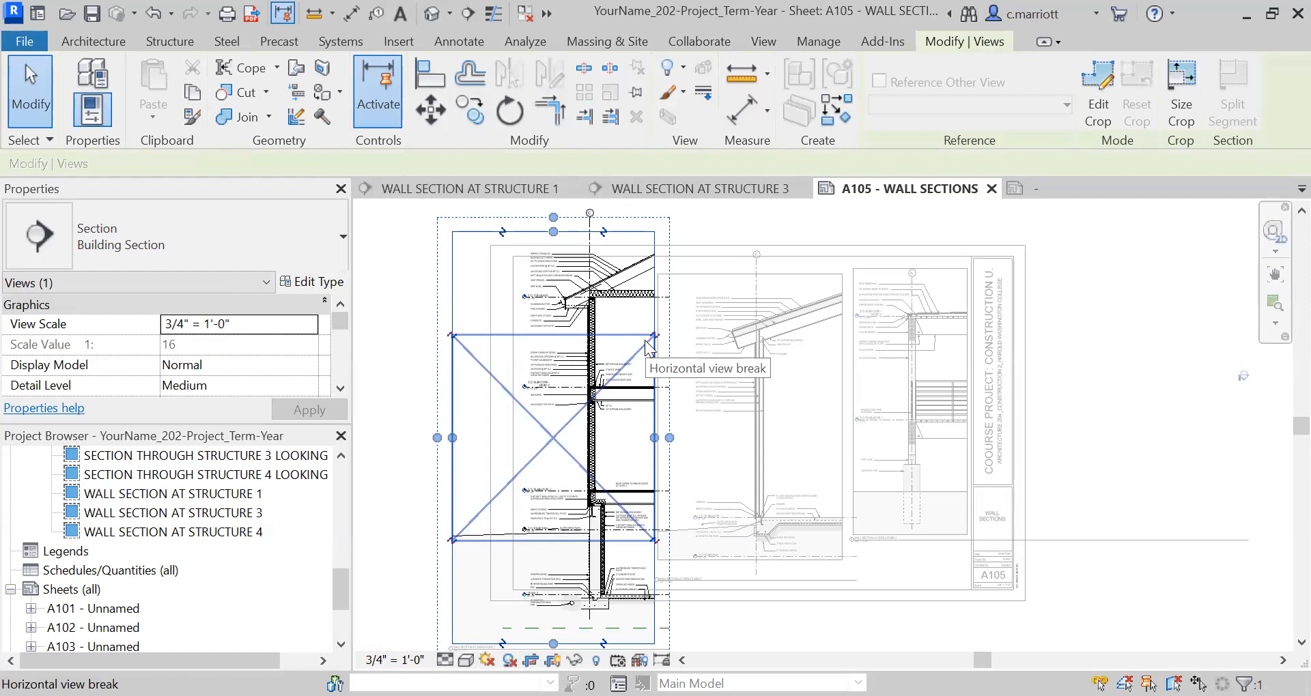
left_click(646, 344)
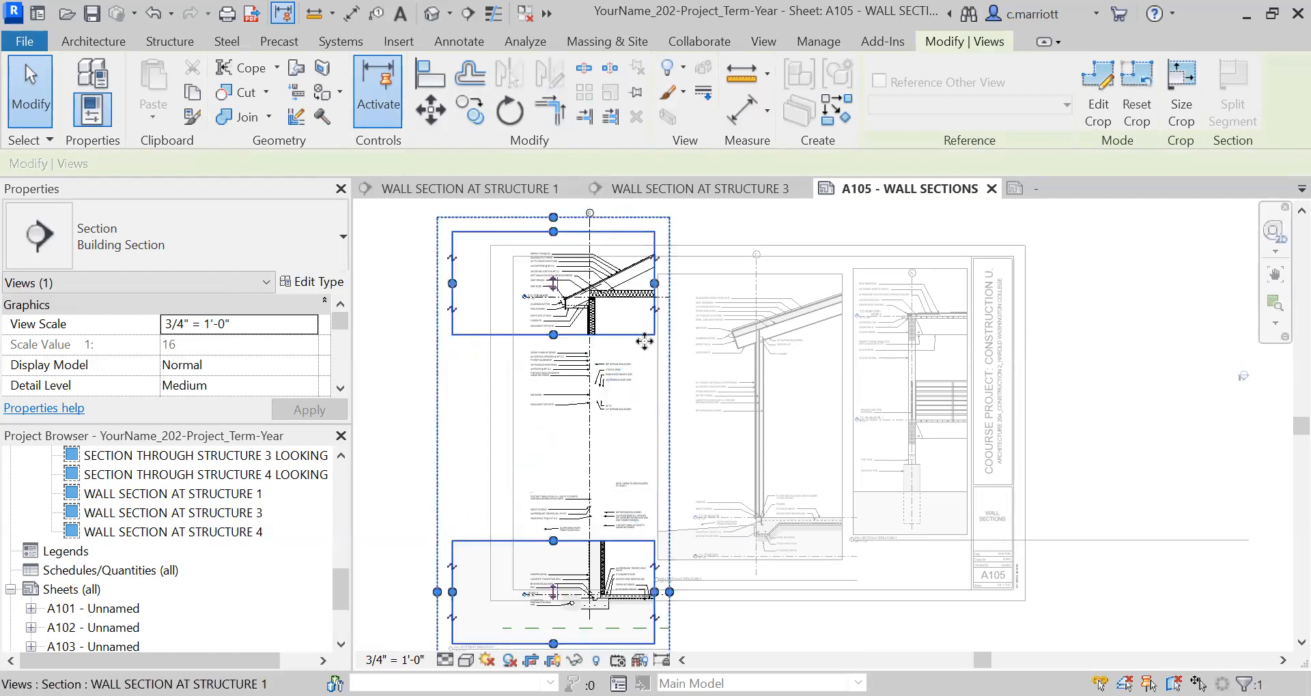
Extend the upper crop region of the Structure 1 section down to just below the Level 2 floor framing and its notes.
middle_click_drag(647, 342, 702, 478)
scroll(641, 471, "up", 2)
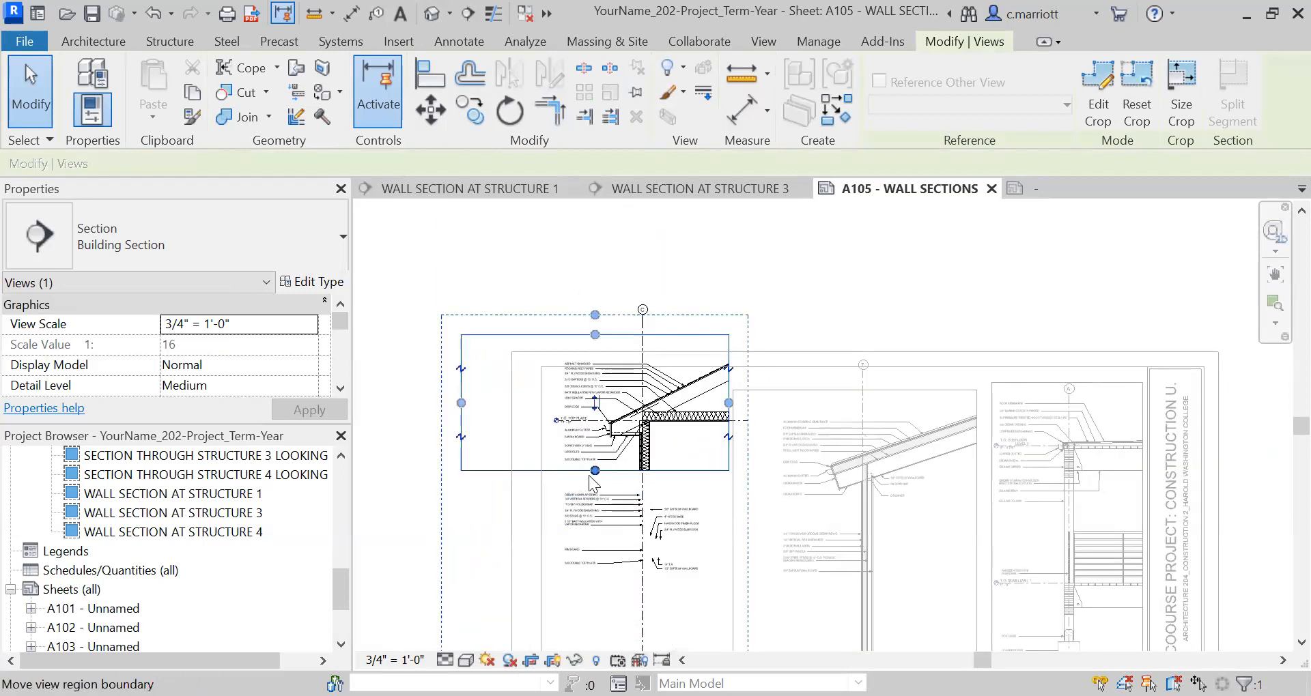
left_click_drag(590, 468, 603, 578)
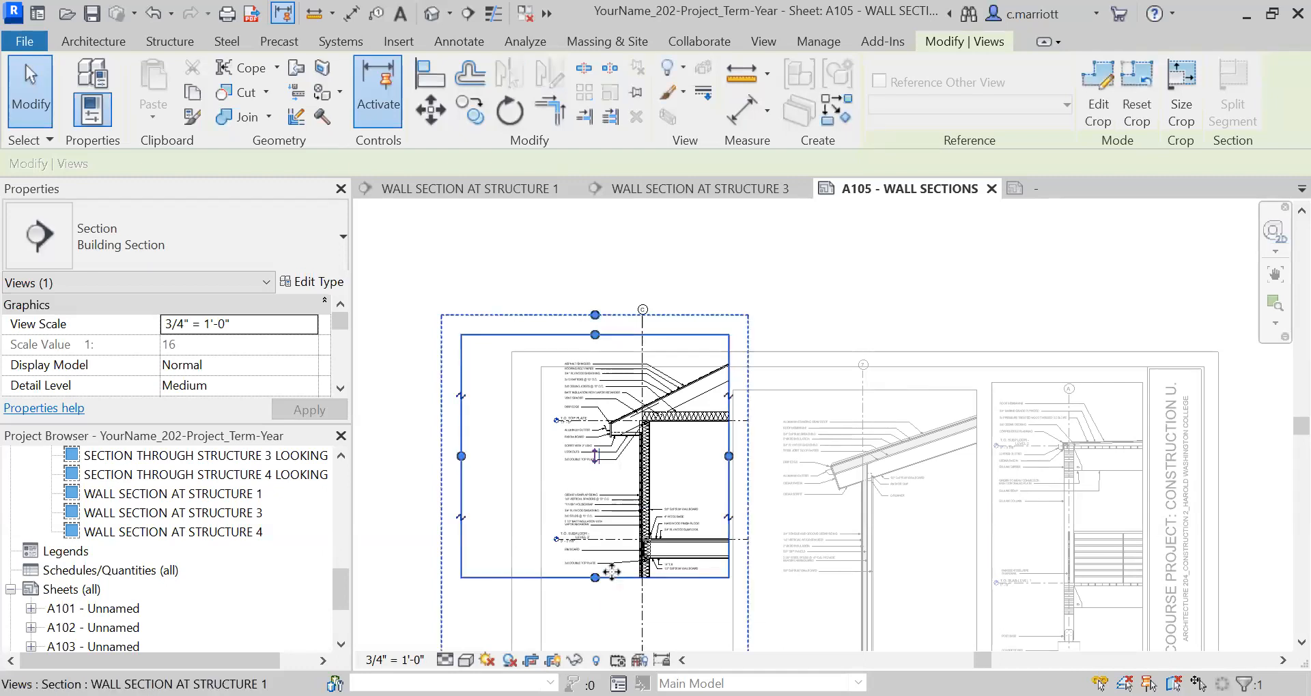
Extend the lower crop region of the Structure 1 section up to just above the T.O. Slab-Level 1 floor framing.
scroll(612, 581, "down", 3)
middle_click_drag(612, 582, 601, 339)
scroll(615, 478, "up", 2)
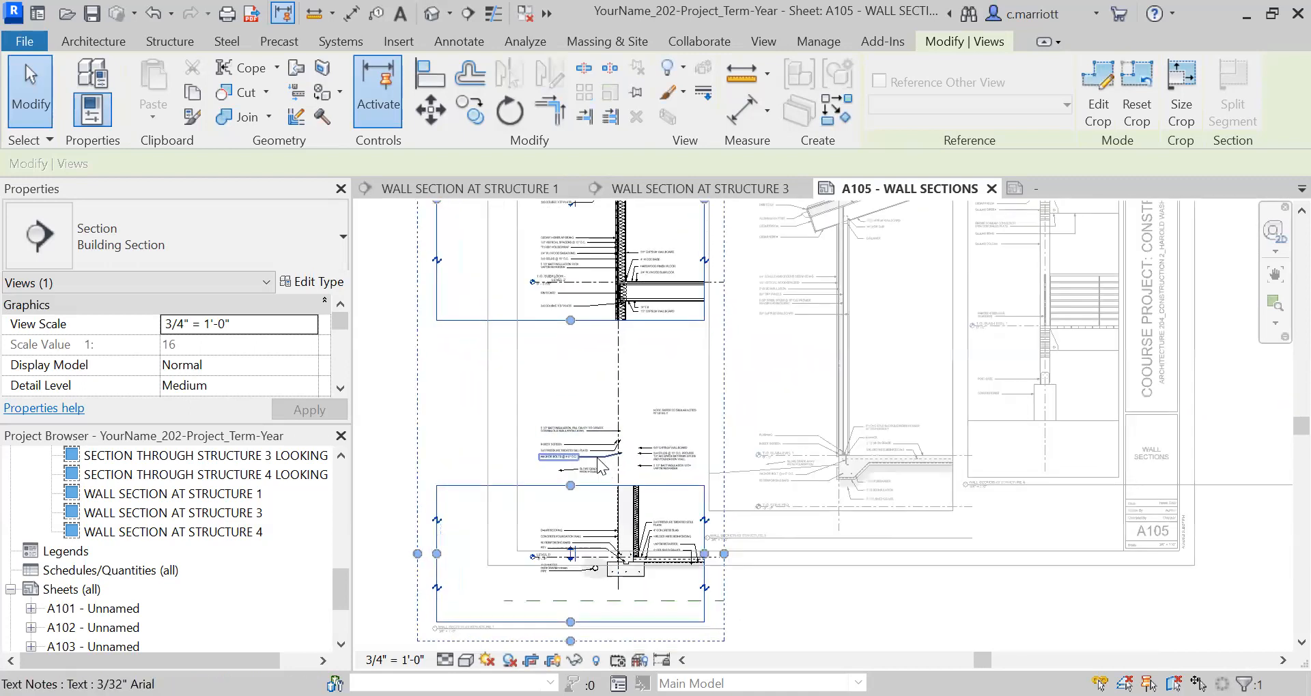
scroll(587, 454, "up", 3)
left_click_drag(558, 501, 575, 379)
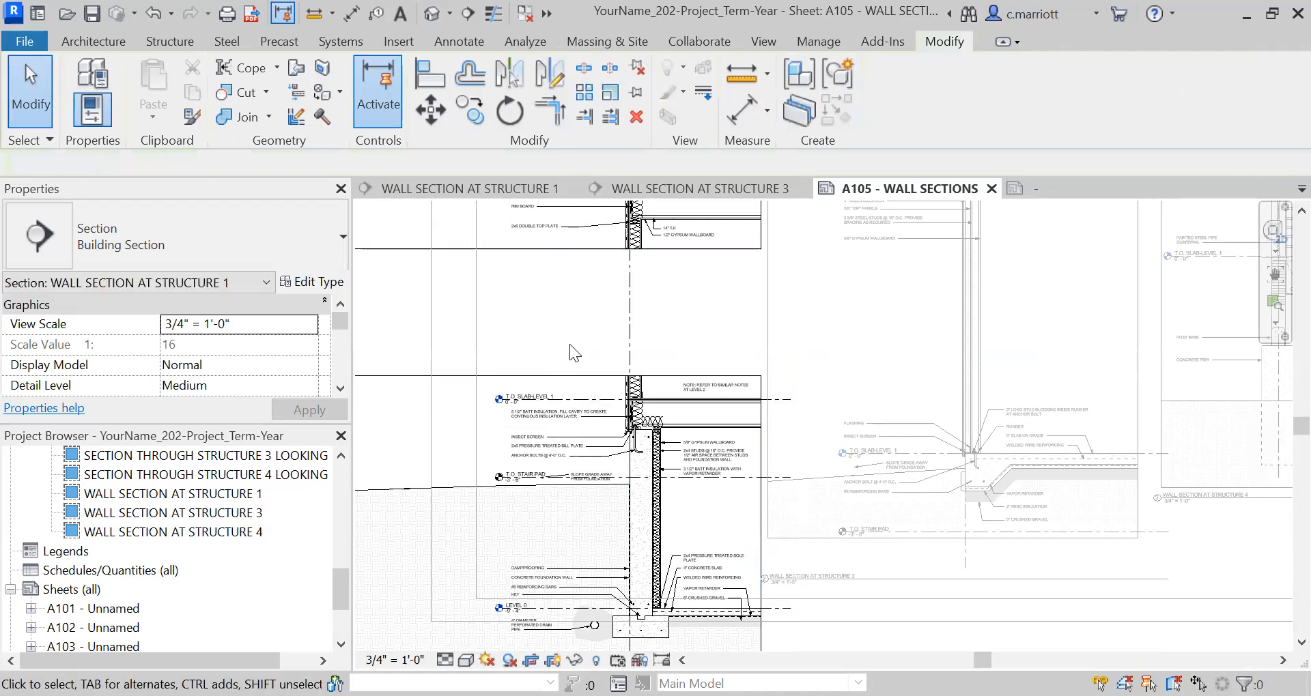
Move the lower crop region of the Structure 1 section up to sit just beneath the upper region.
scroll(565, 341, "down", 2)
middle_click_drag(564, 339, 569, 453)
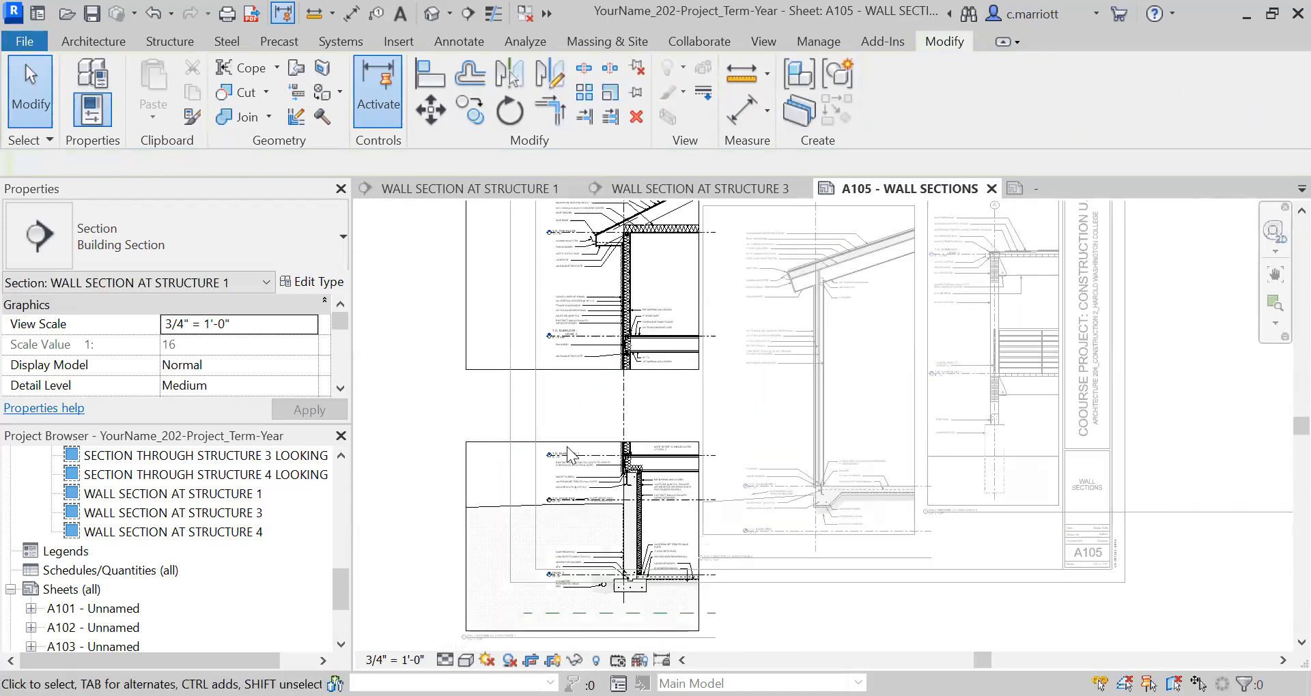
scroll(568, 454, "up", 1)
left_click(567, 447)
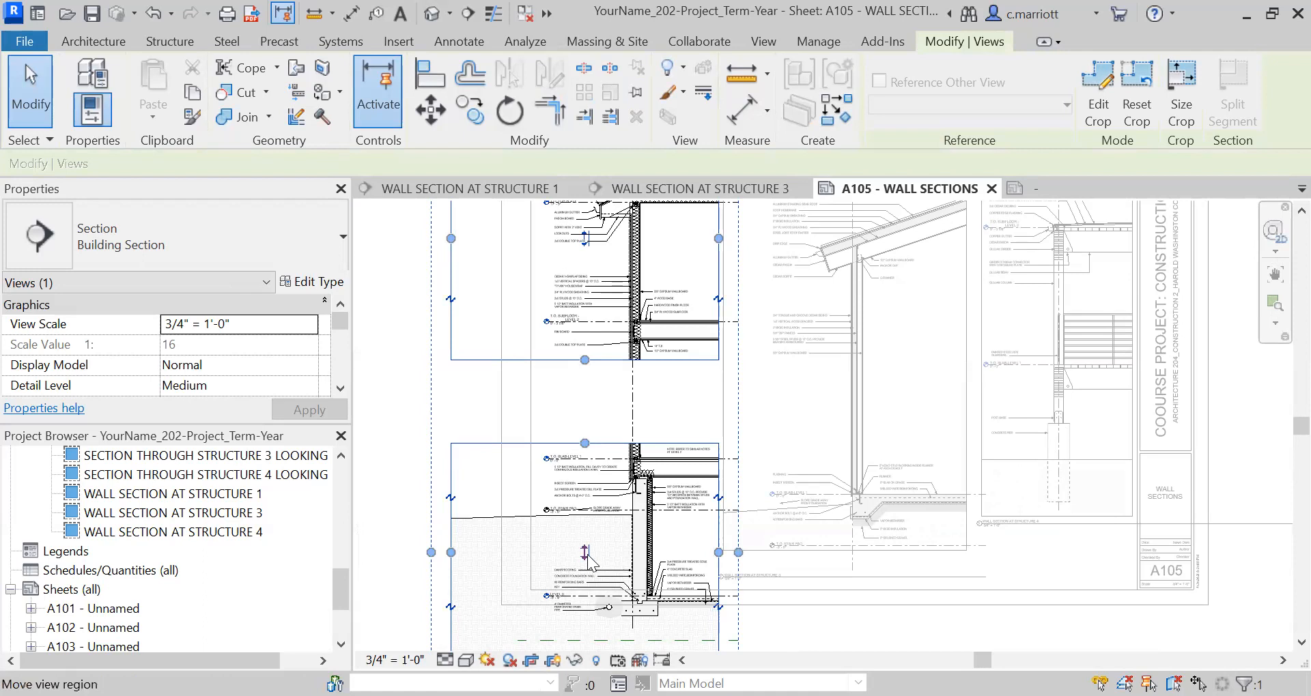
left_click_drag(582, 557, 578, 488)
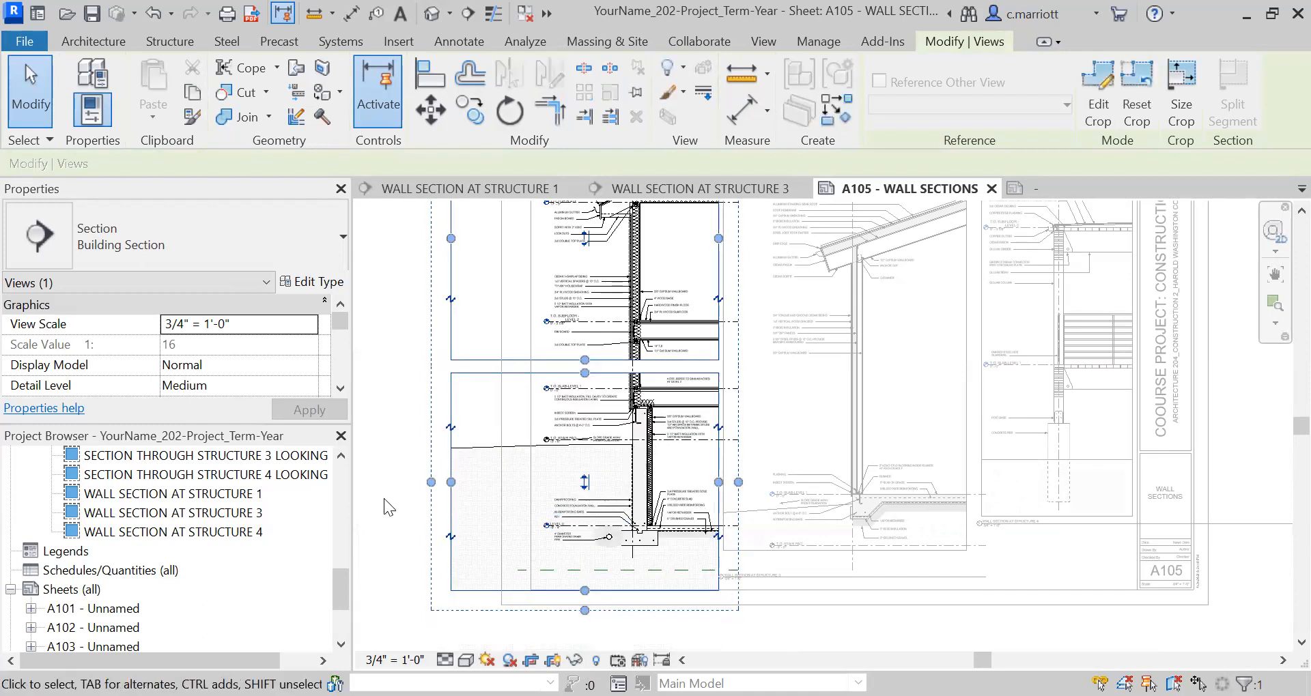
left_click(424, 421)
scroll(447, 410, "down", 1)
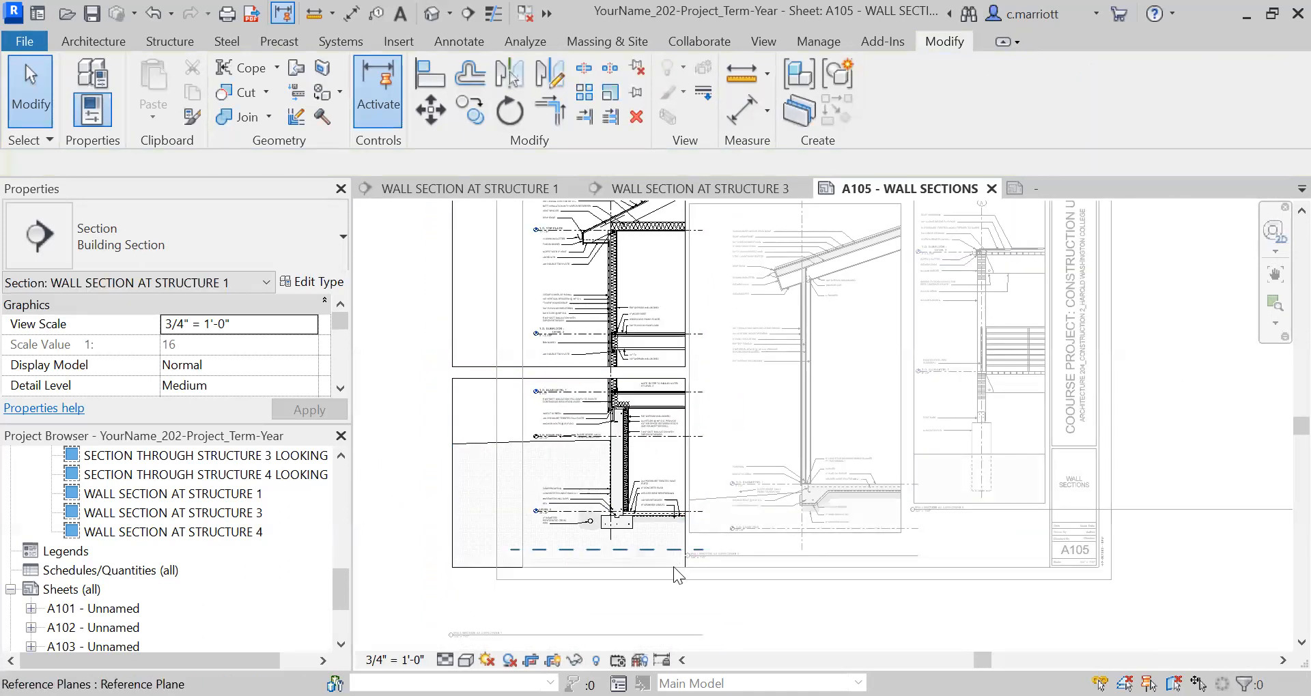
Split the upper crop region of the Structure 1 section with a second horizontal view break.
scroll(673, 566, "down", 2)
scroll(624, 437, "up", 2)
scroll(661, 448, "up", 1)
middle_click_drag(693, 456, 756, 605)
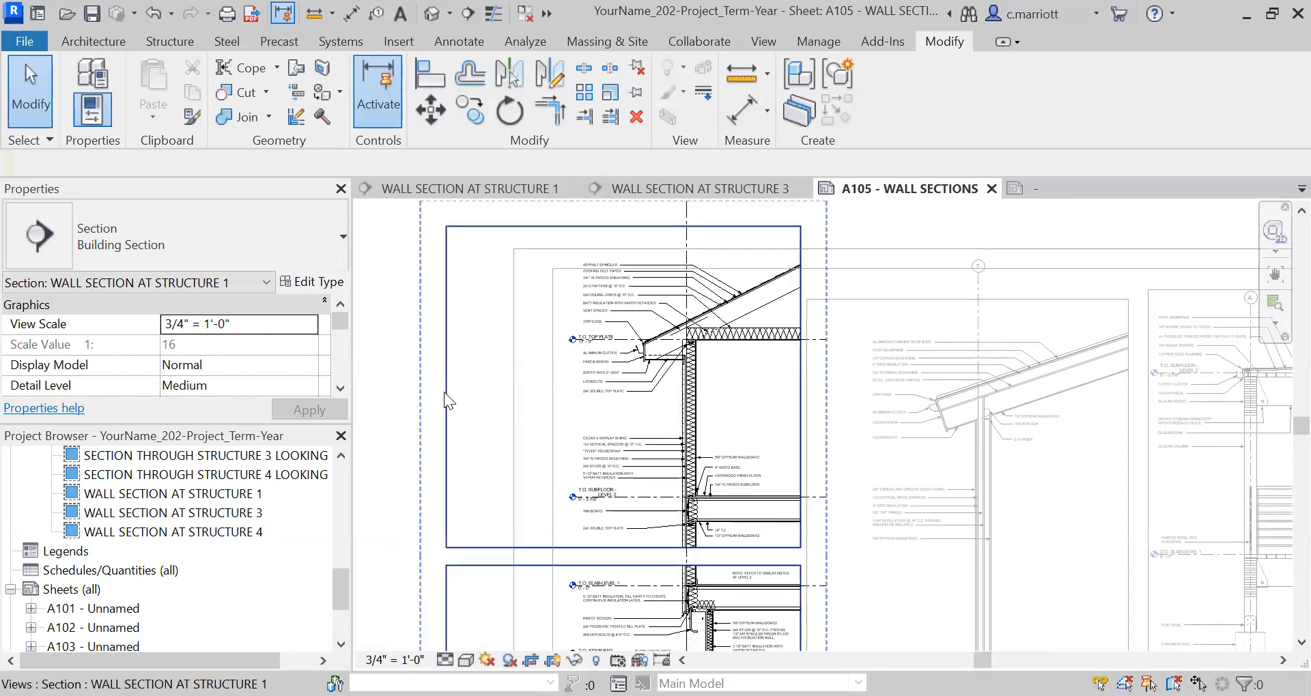
left_click(464, 415)
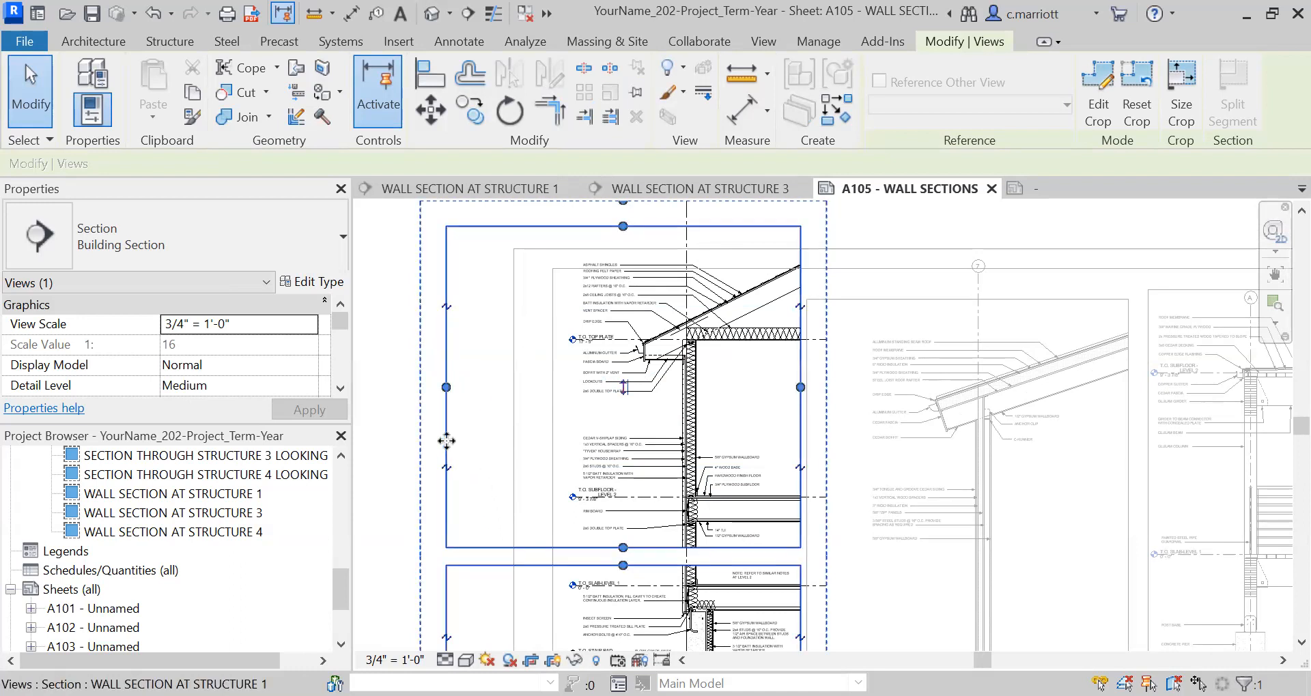
left_click(486, 447)
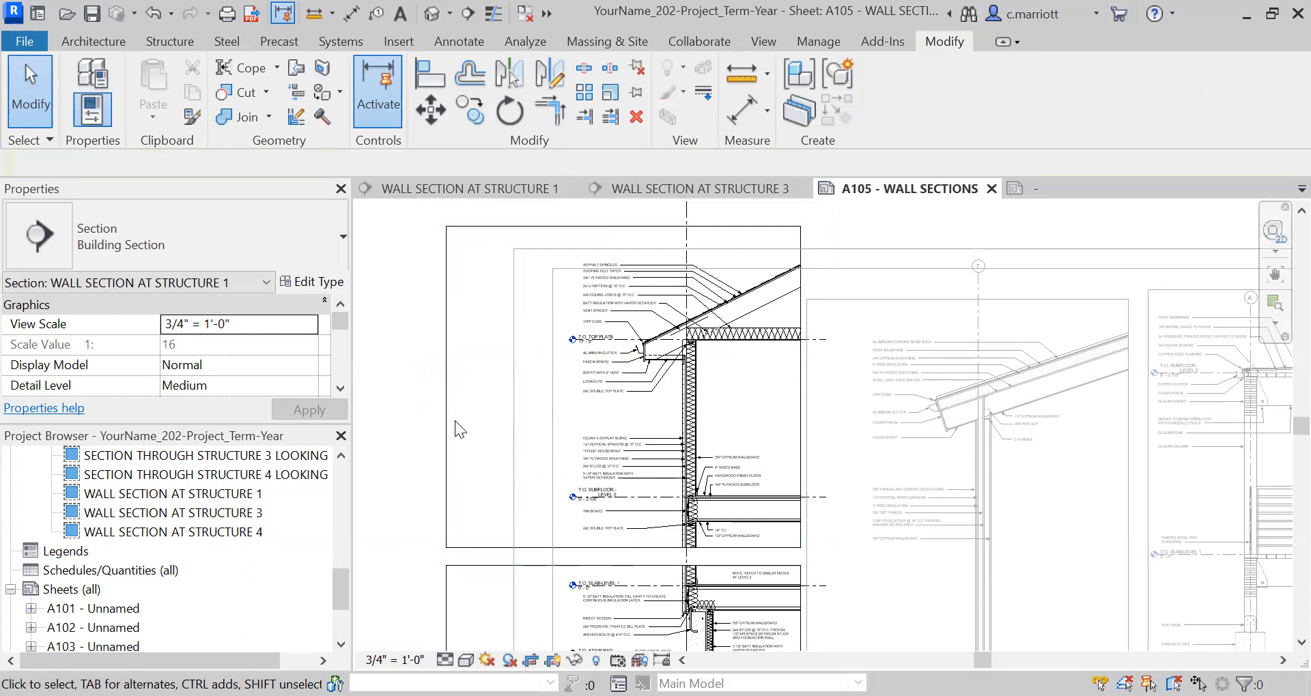
left_click(445, 431)
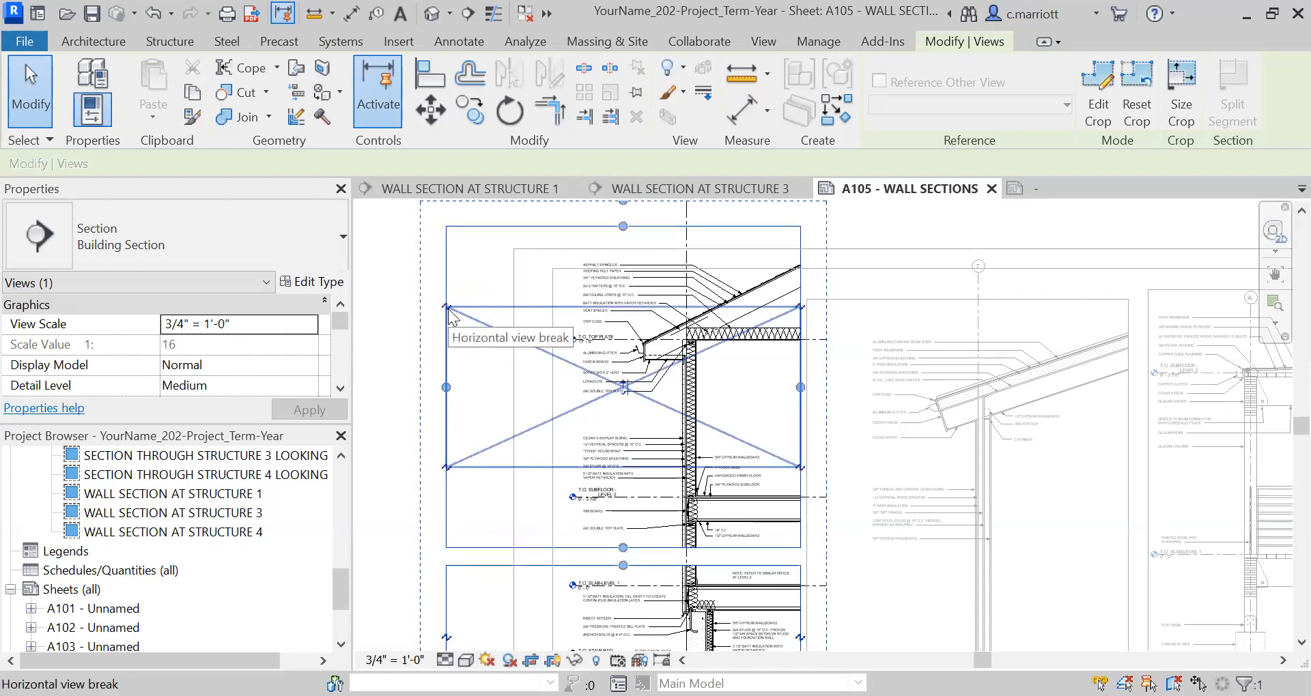
left_click(448, 311)
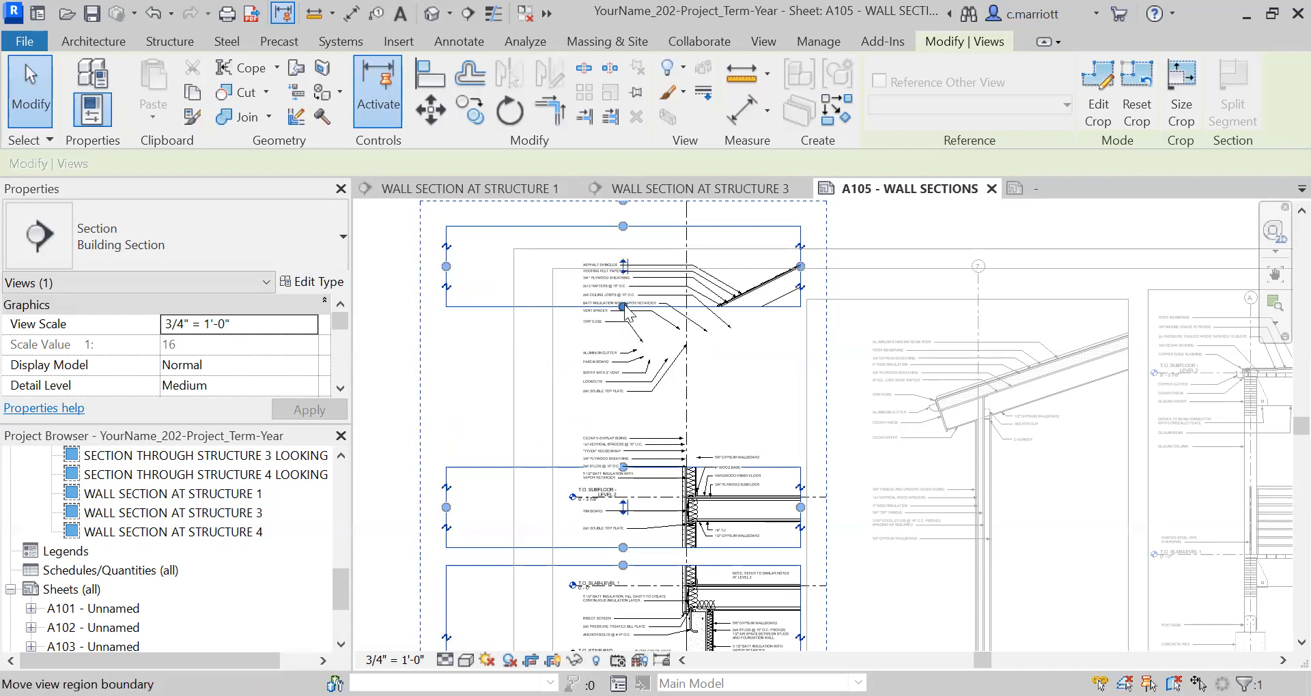
Extend the roof crop region down past the eave notes and the Level 2 crop region up past its wall notes.
left_click_drag(623, 307, 620, 396)
left_click_drag(624, 468, 617, 431)
Move the Level 2 and foundation crop regions up so only narrow gaps separate the three parts of the section.
left_click_drag(625, 504, 624, 467)
scroll(557, 539, "down", 2)
middle_click_drag(563, 539, 595, 389)
scroll(598, 452, "up", 1)
left_click_drag(635, 534, 639, 508)
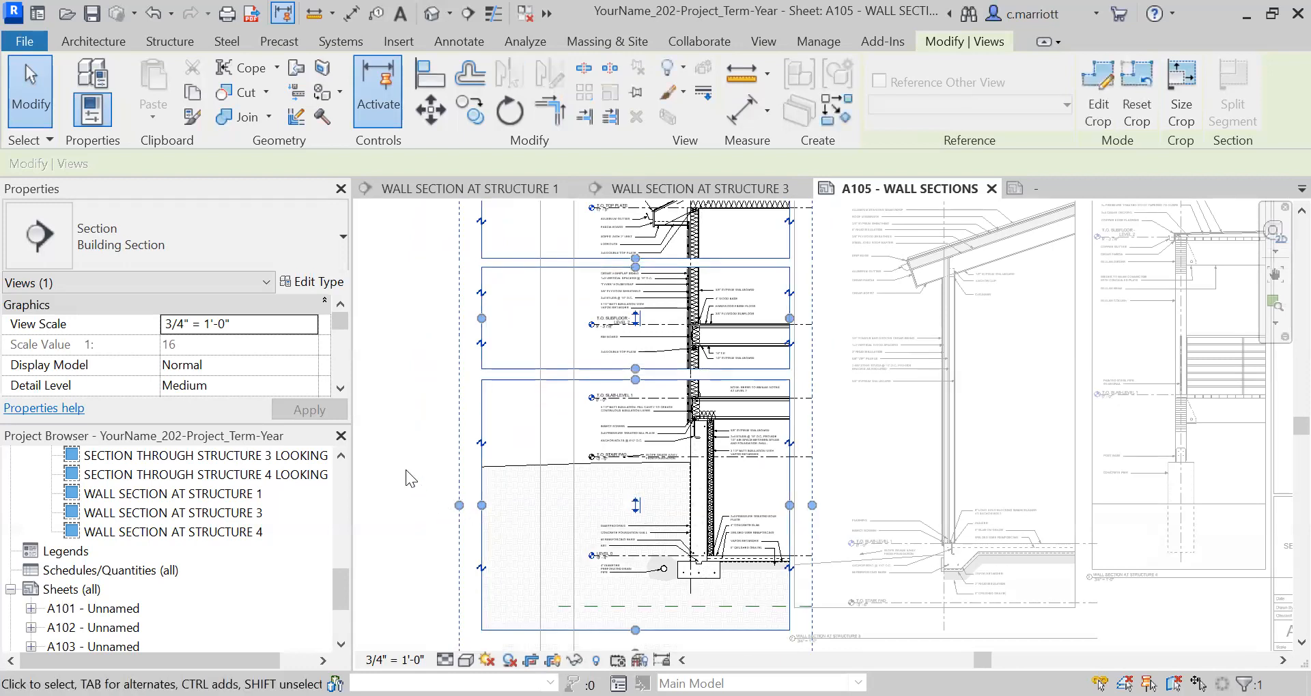
Shorten grid line C in the Structure 1 section so its bubble sits inside the crop region, just above the roof.
scroll(630, 513, "down", 1)
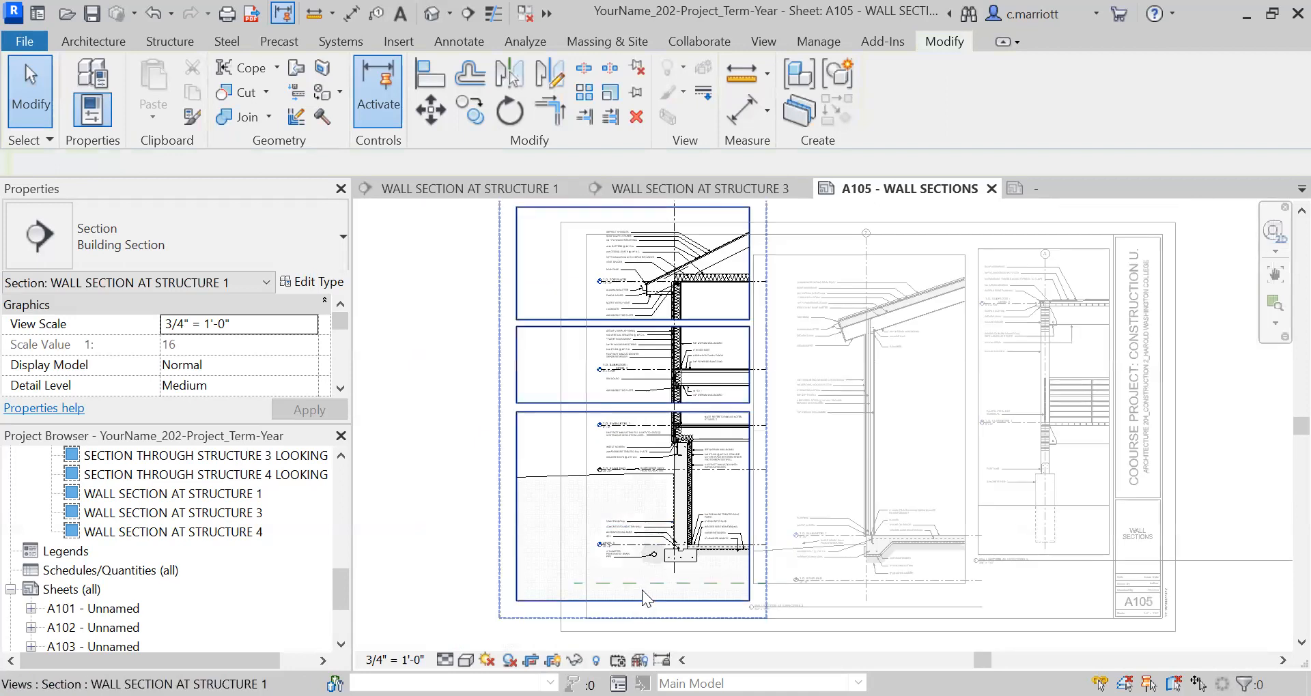
scroll(642, 591, "down", 1)
scroll(701, 359, "up", 1)
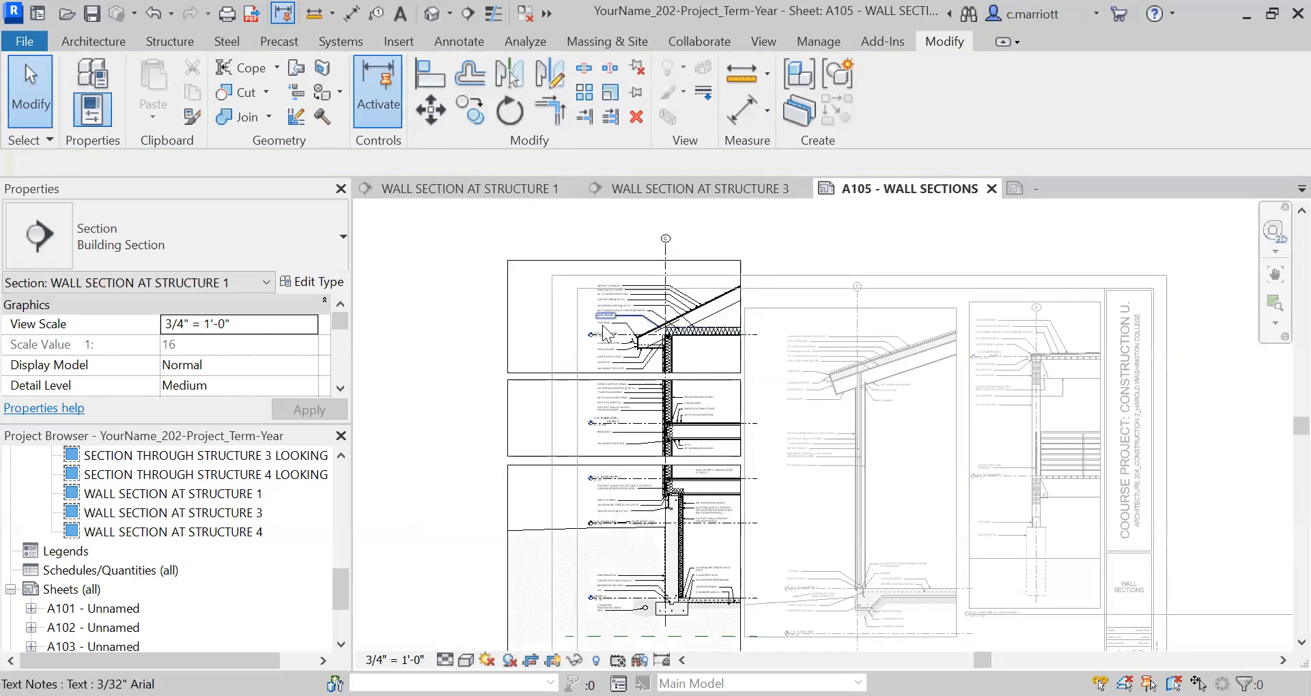
scroll(674, 316, "up", 1)
scroll(680, 328, "up", 2)
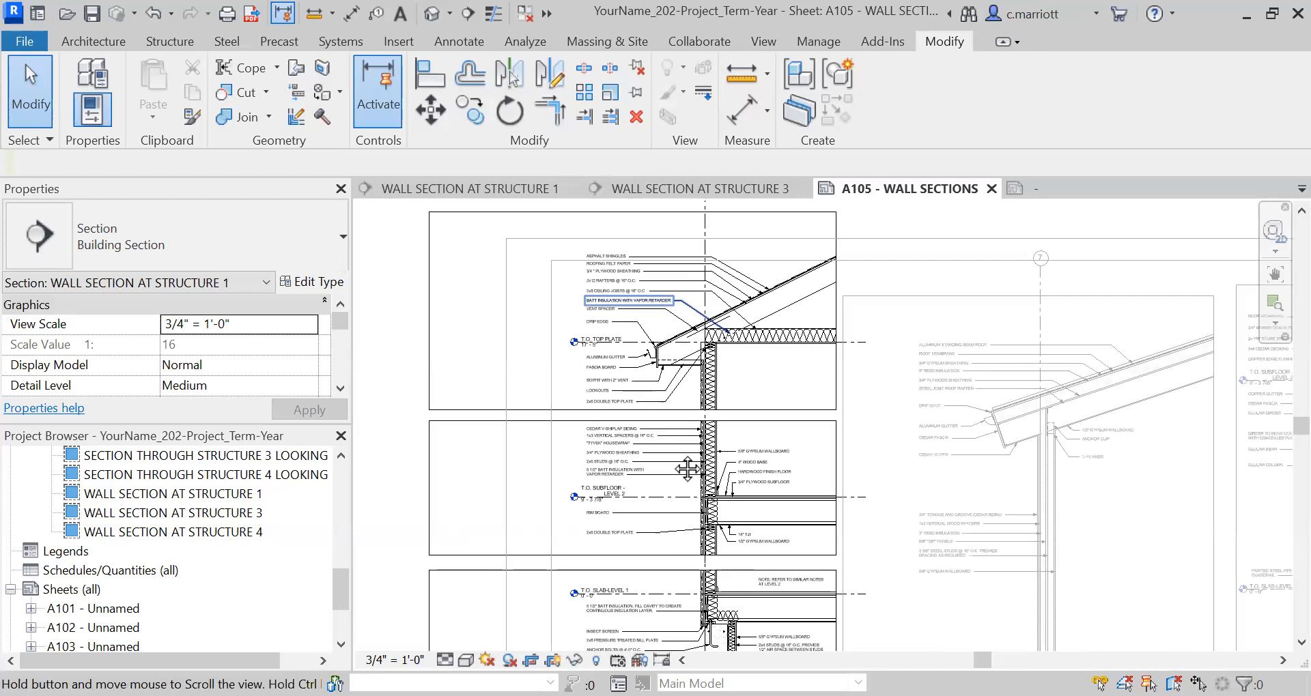
scroll(688, 383, "down", 1)
left_click(688, 355)
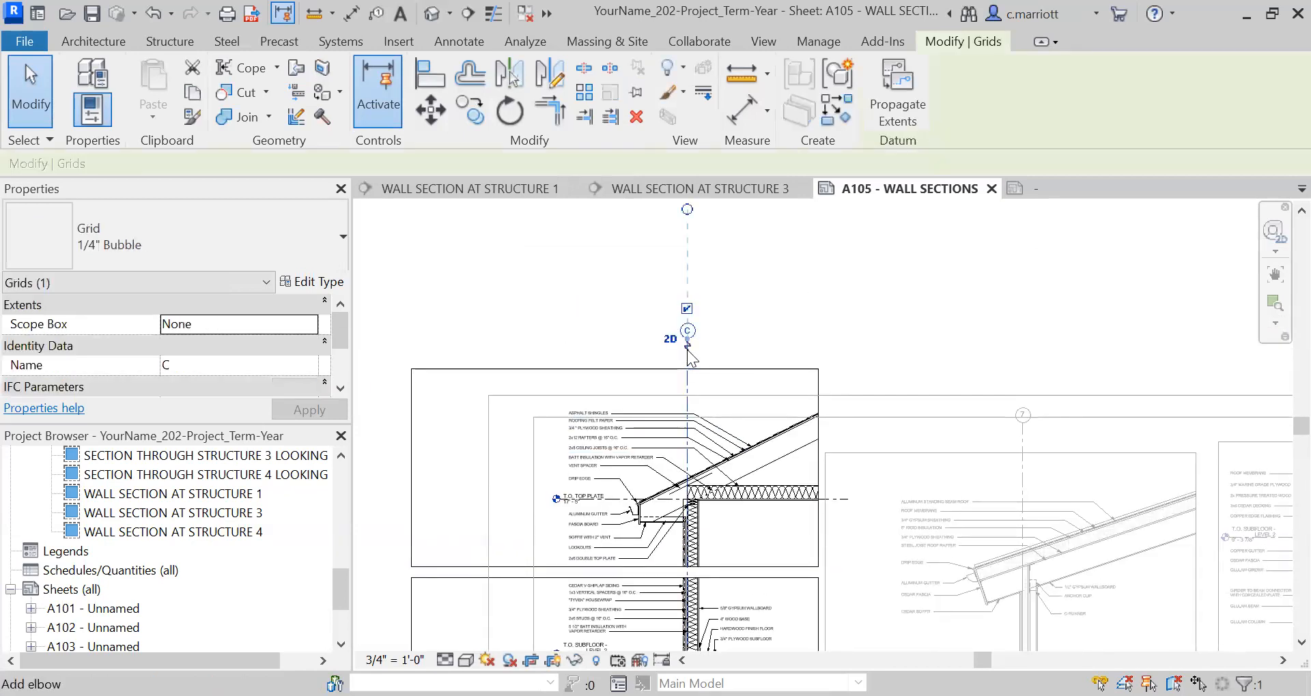
scroll(688, 352, "up", 1)
left_click_drag(688, 335, 687, 417)
left_click(587, 306)
Examine the three crop regions and view breaks of the Structure 1 section in relation to the sheet border.
scroll(735, 480, "down", 1)
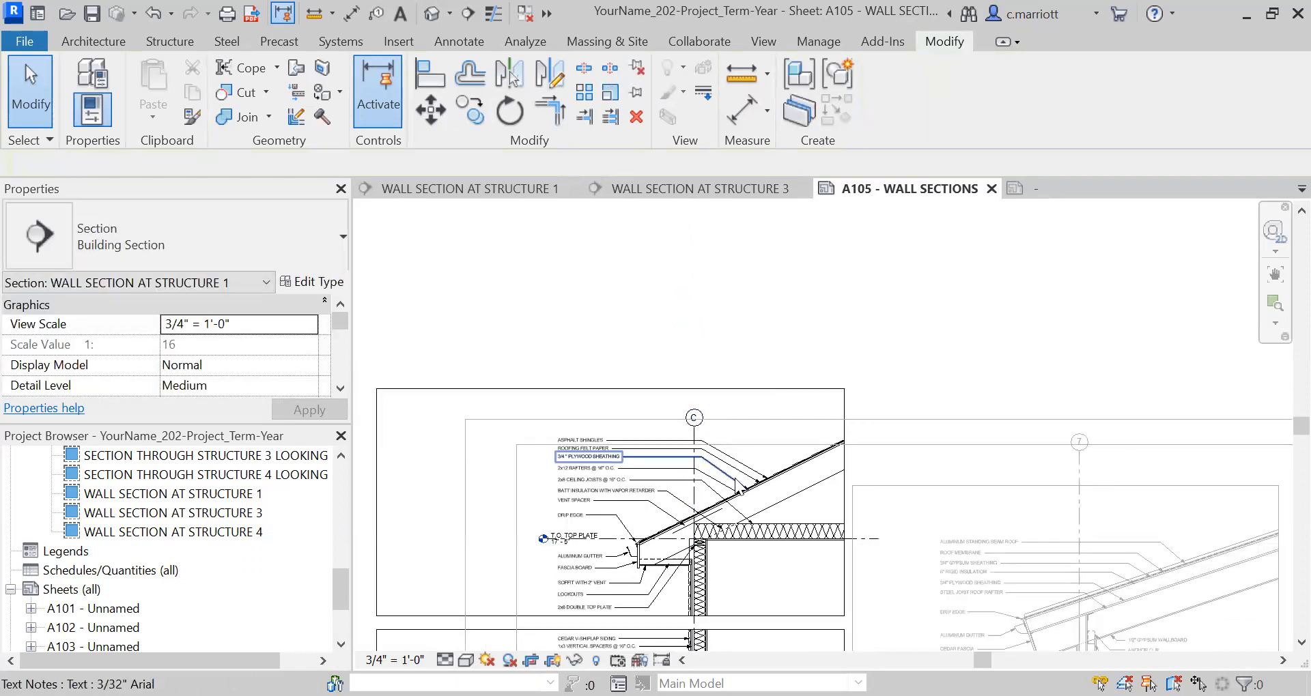
scroll(734, 484, "down", 1)
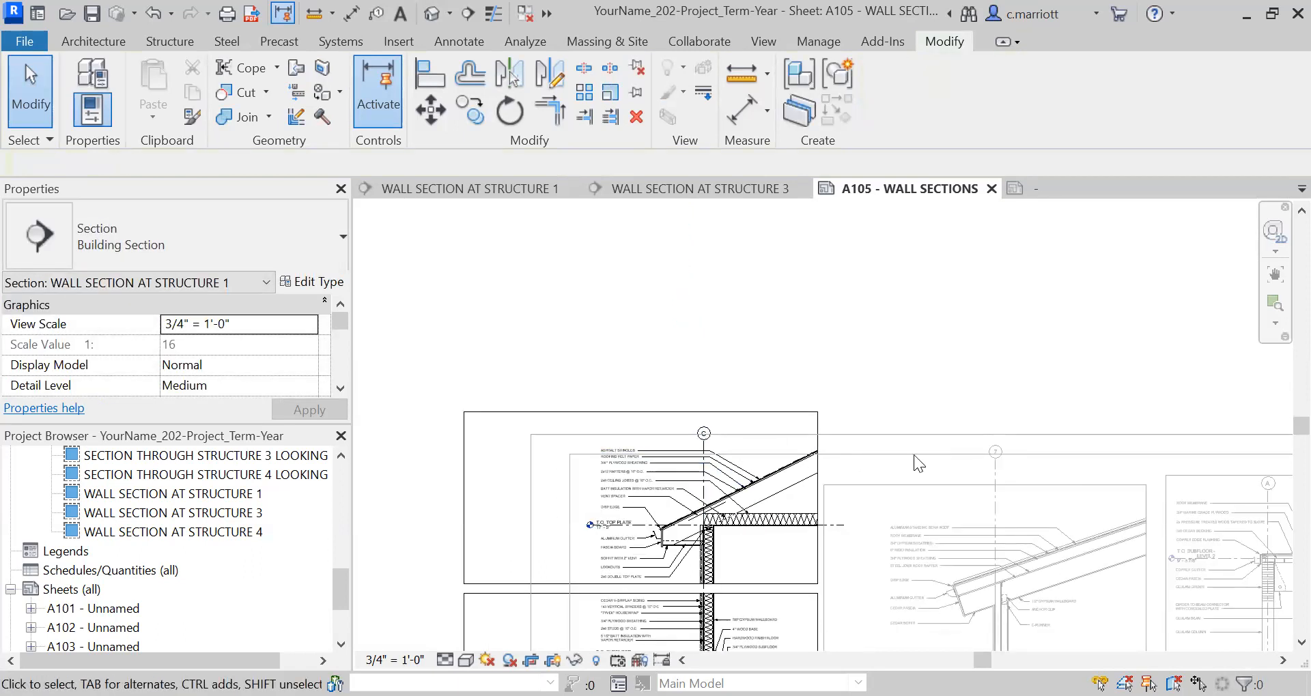
left_click(819, 464)
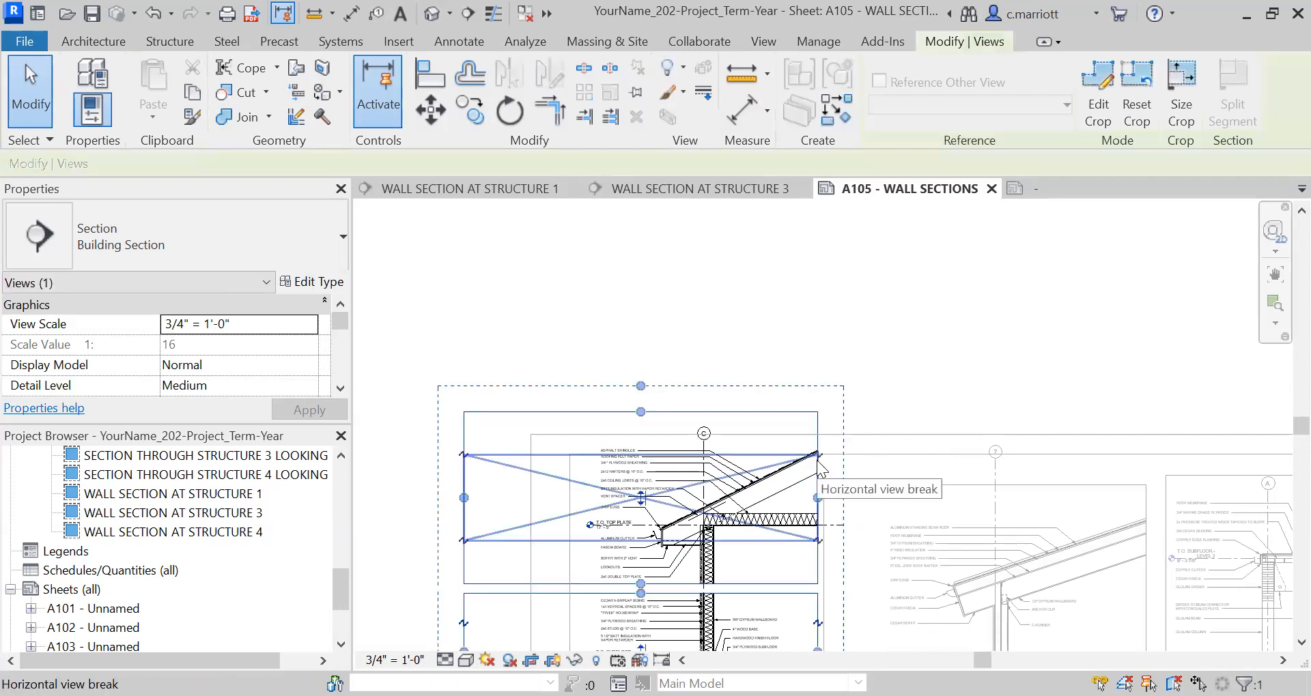
left_click(818, 463)
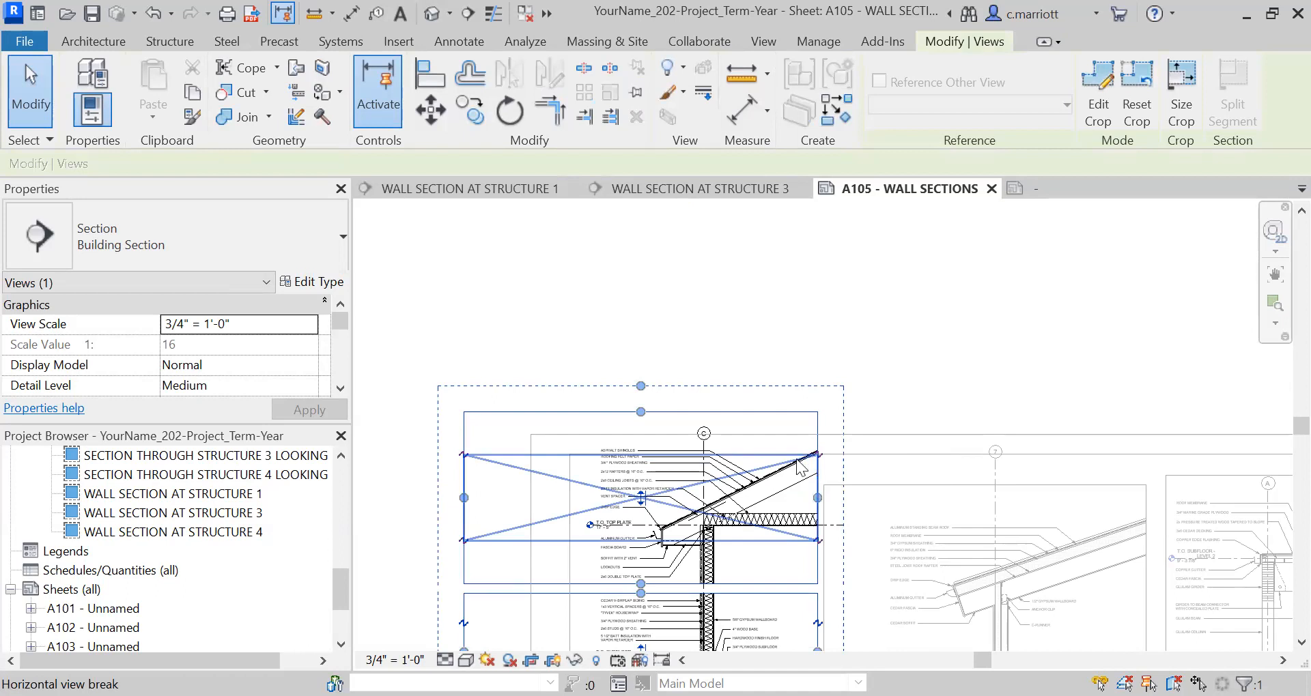
left_click(415, 464)
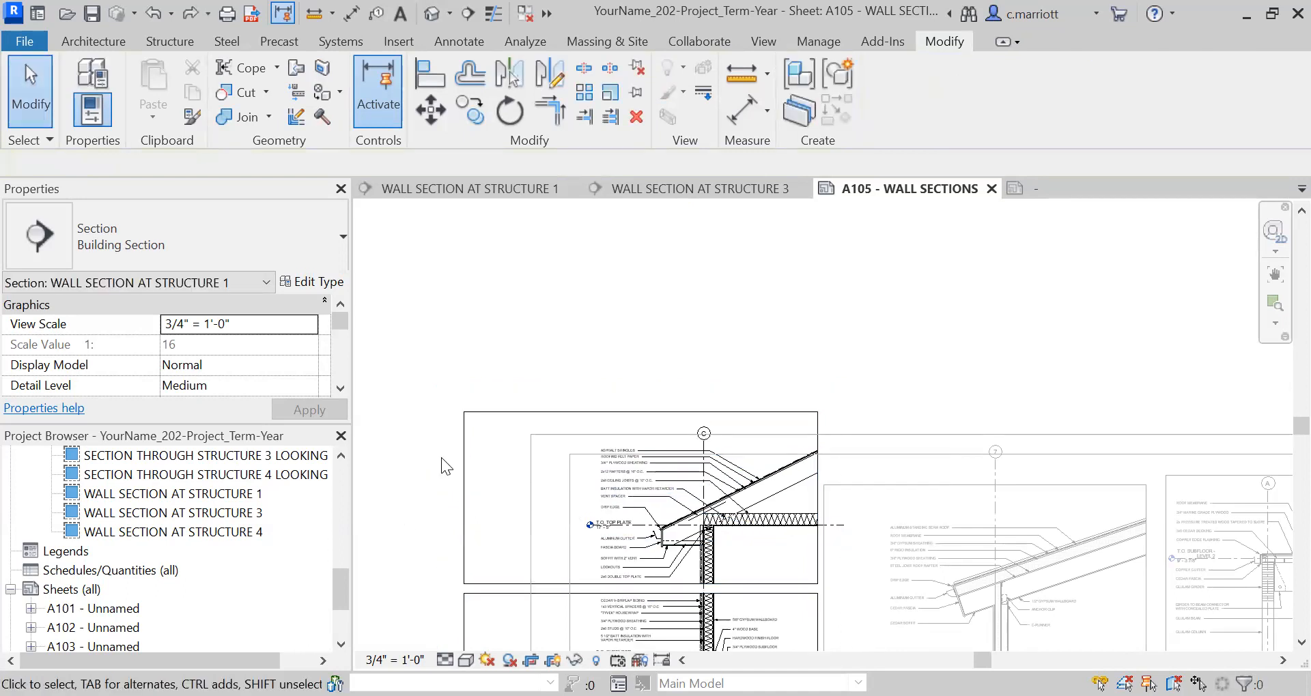
left_click(466, 469)
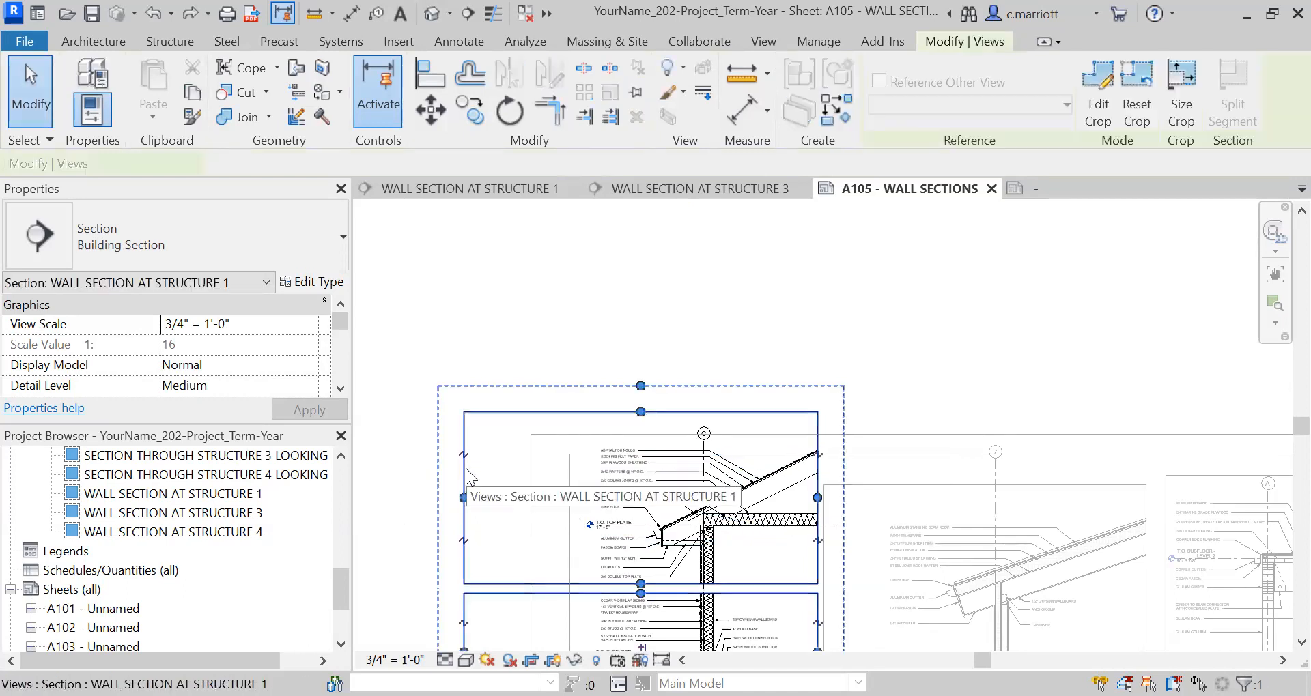
scroll(483, 338, "down", 5)
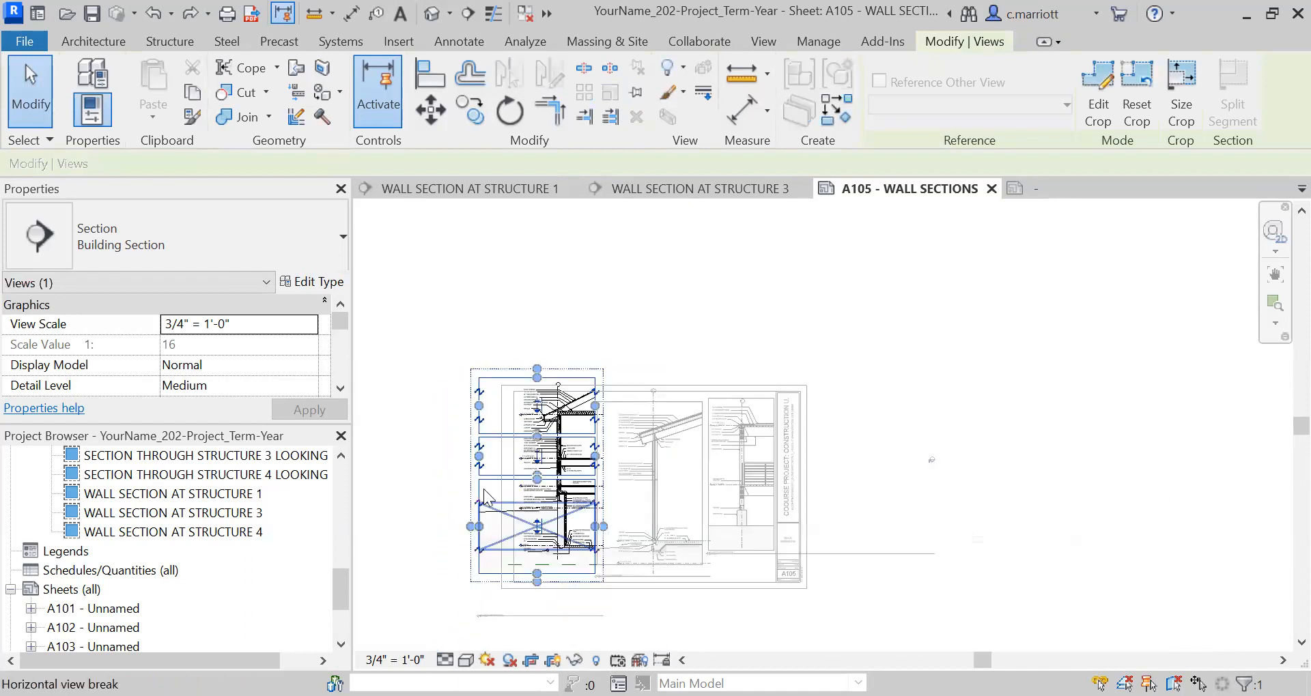
middle_click_drag(499, 484, 554, 428)
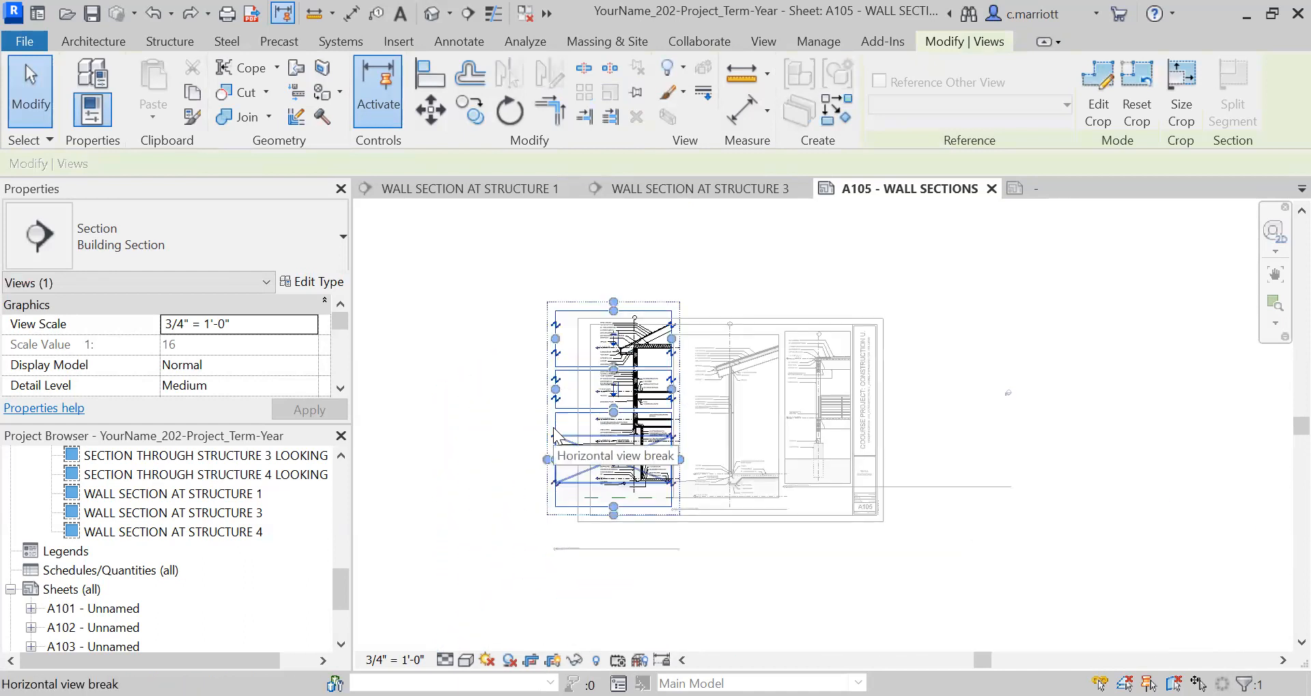
left_click(554, 431)
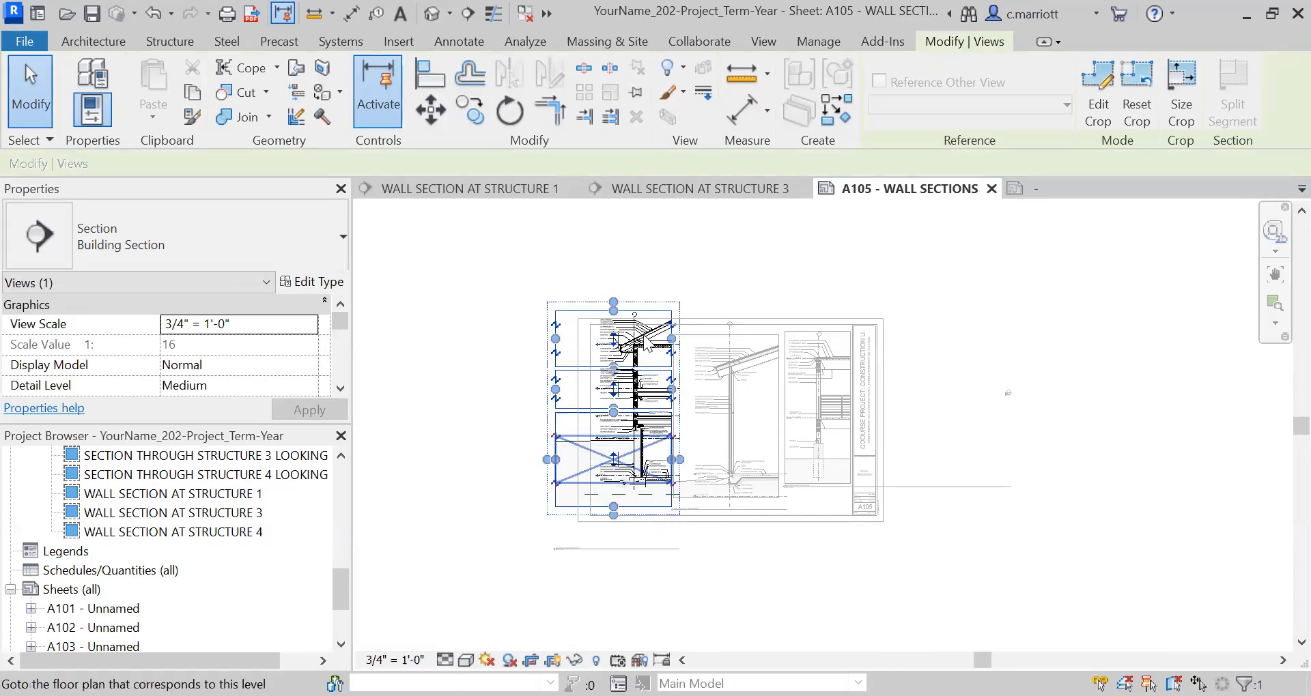
scroll(638, 338, "up", 4)
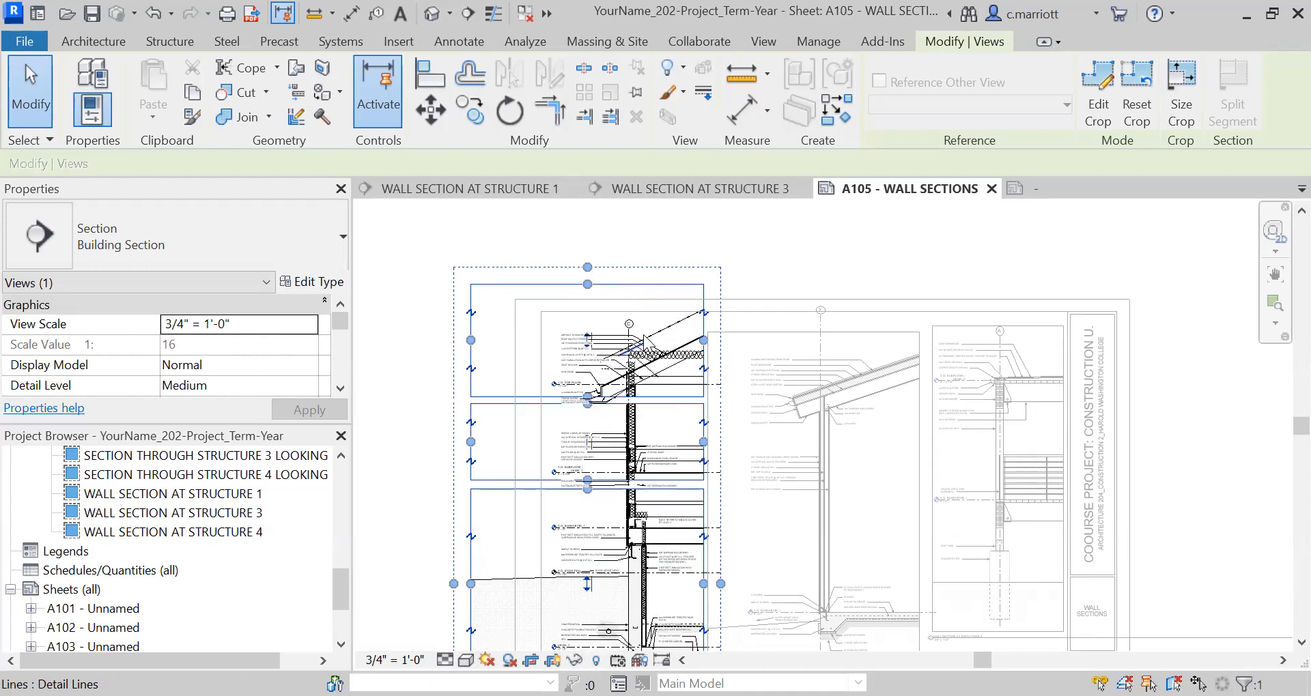
Examine how the roof and eave detail lines align with the model and notes in the upper part of the Structure 1 section.
left_click(433, 366)
scroll(665, 362, "up", 5)
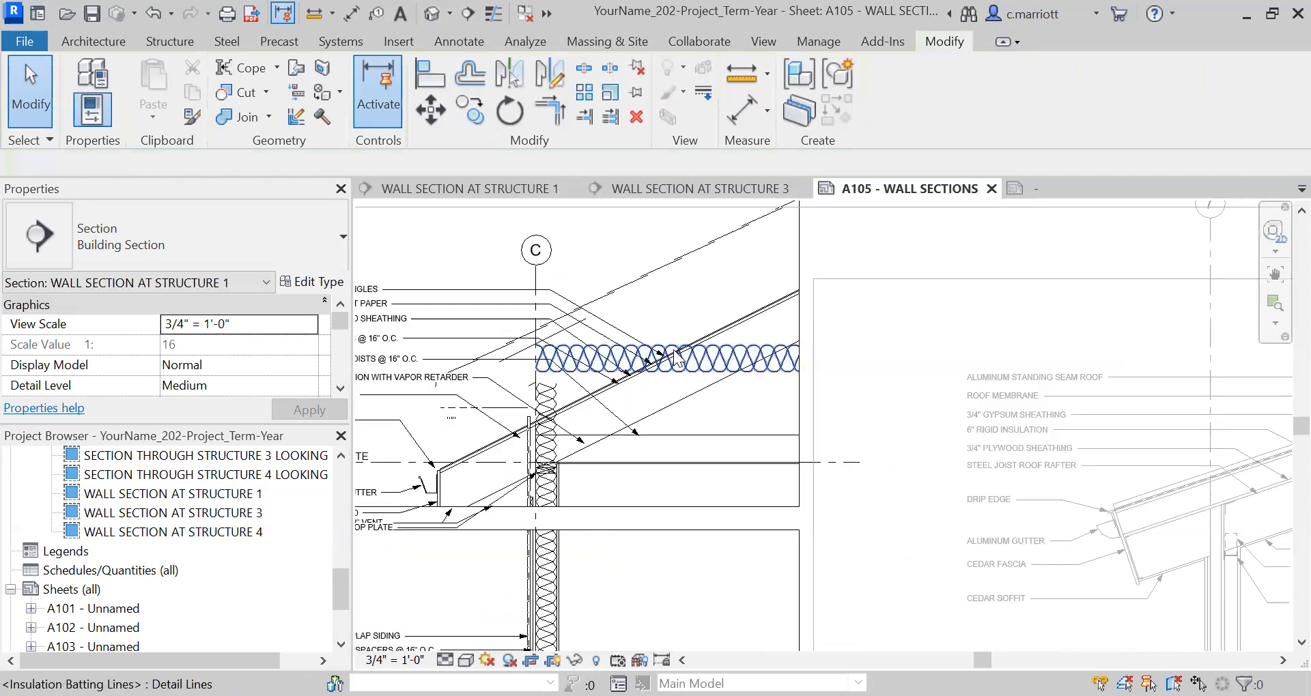
left_click(610, 294)
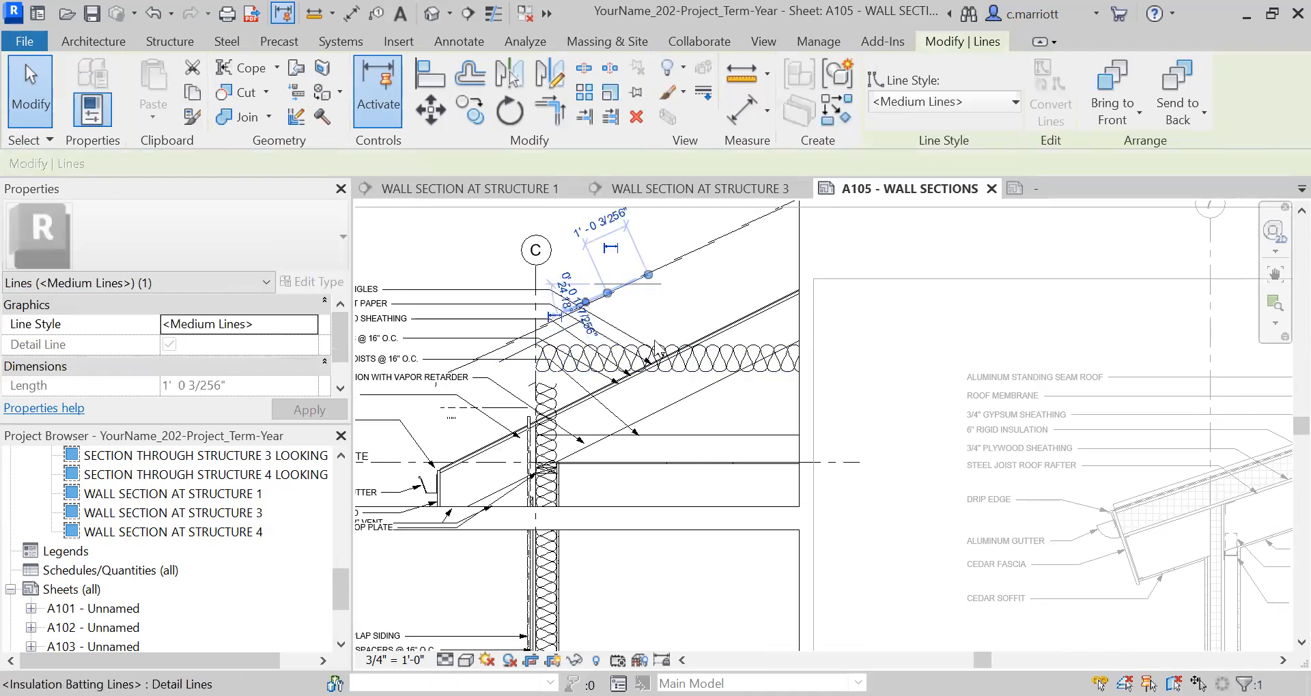
scroll(648, 341, "down", 1)
scroll(502, 412, "up", 1)
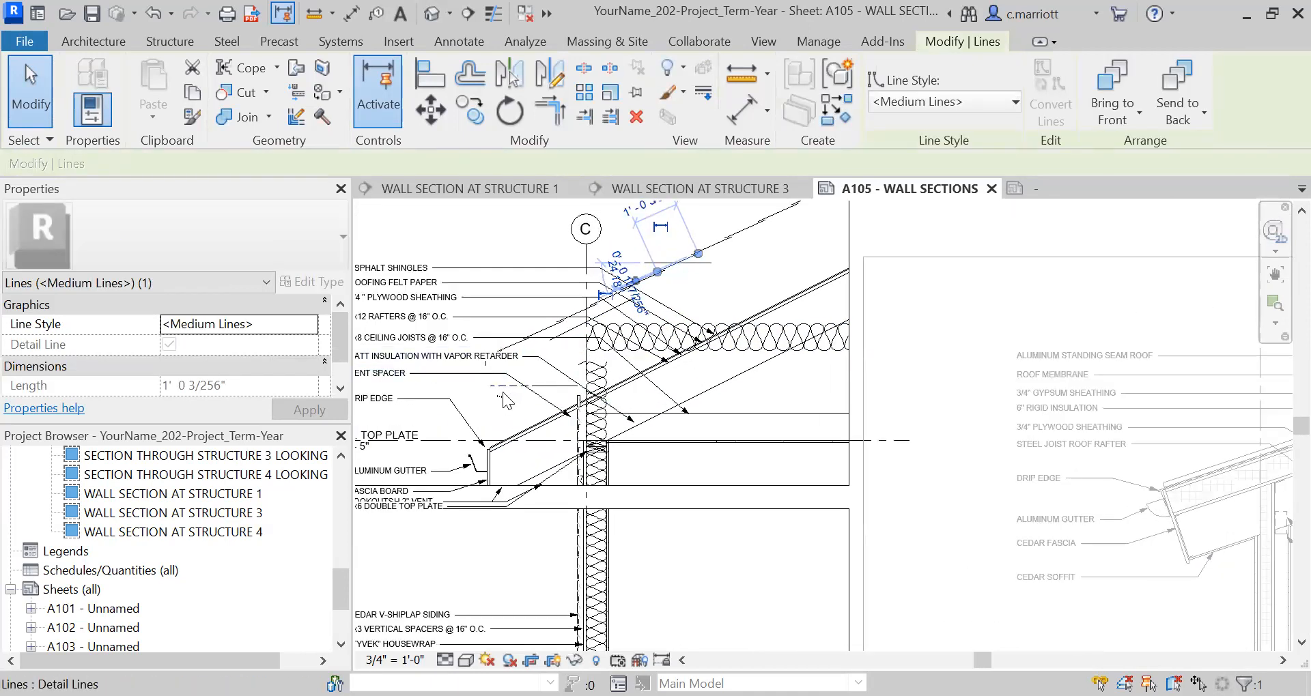
left_click(505, 390)
left_click(529, 412)
scroll(530, 413, "up", 1)
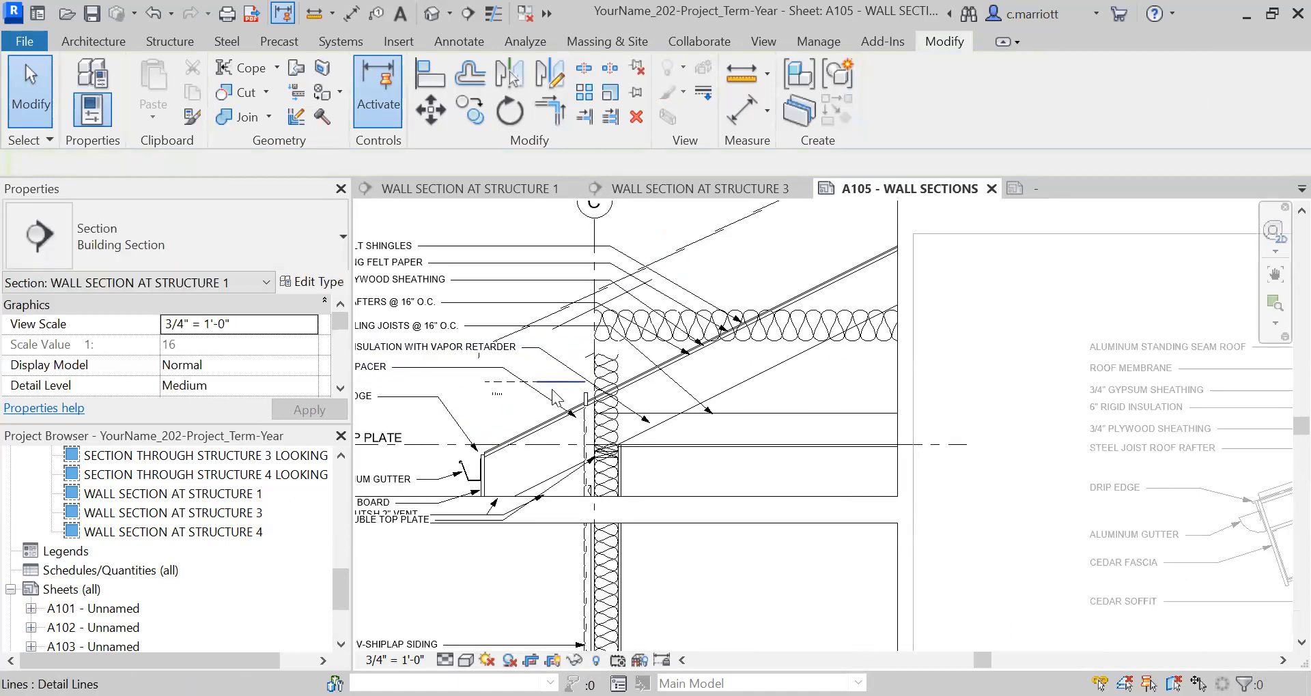
left_click(560, 389)
key("Escape")
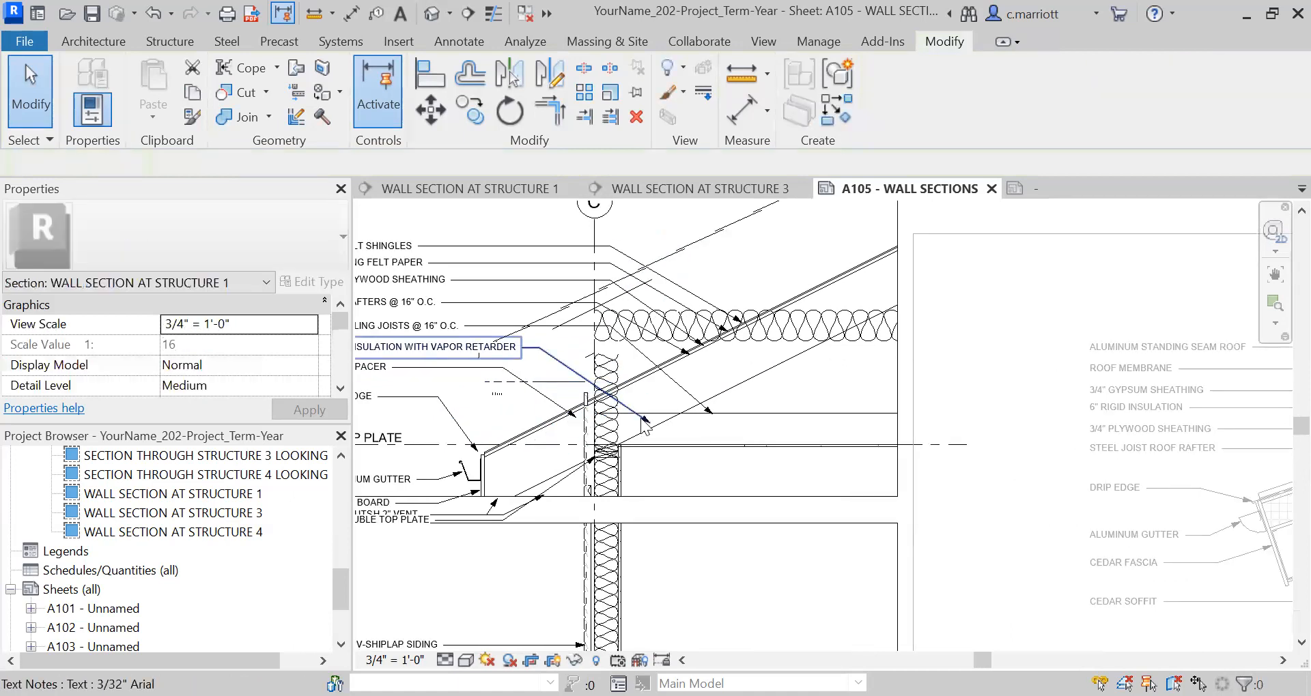
Deactivate the Structure 1 view and return to the whole wall sections sheet.
scroll(648, 424, "down", 2)
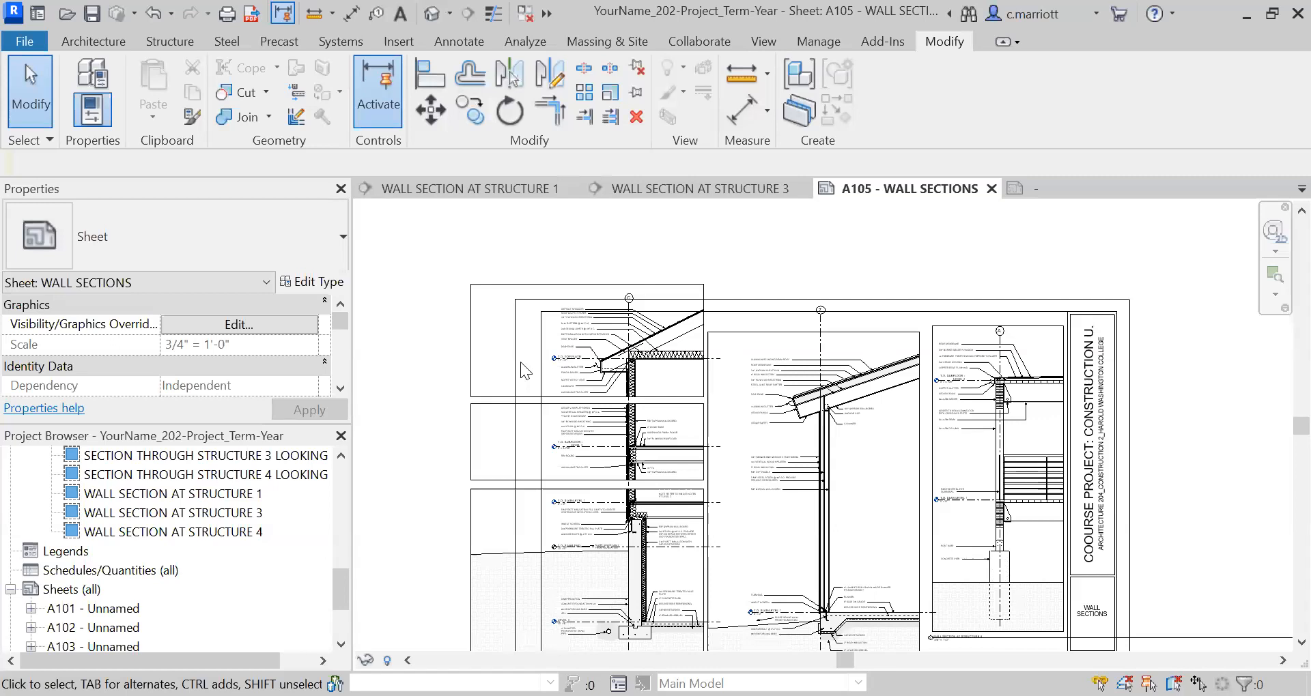
scroll(556, 362, "up", 2)
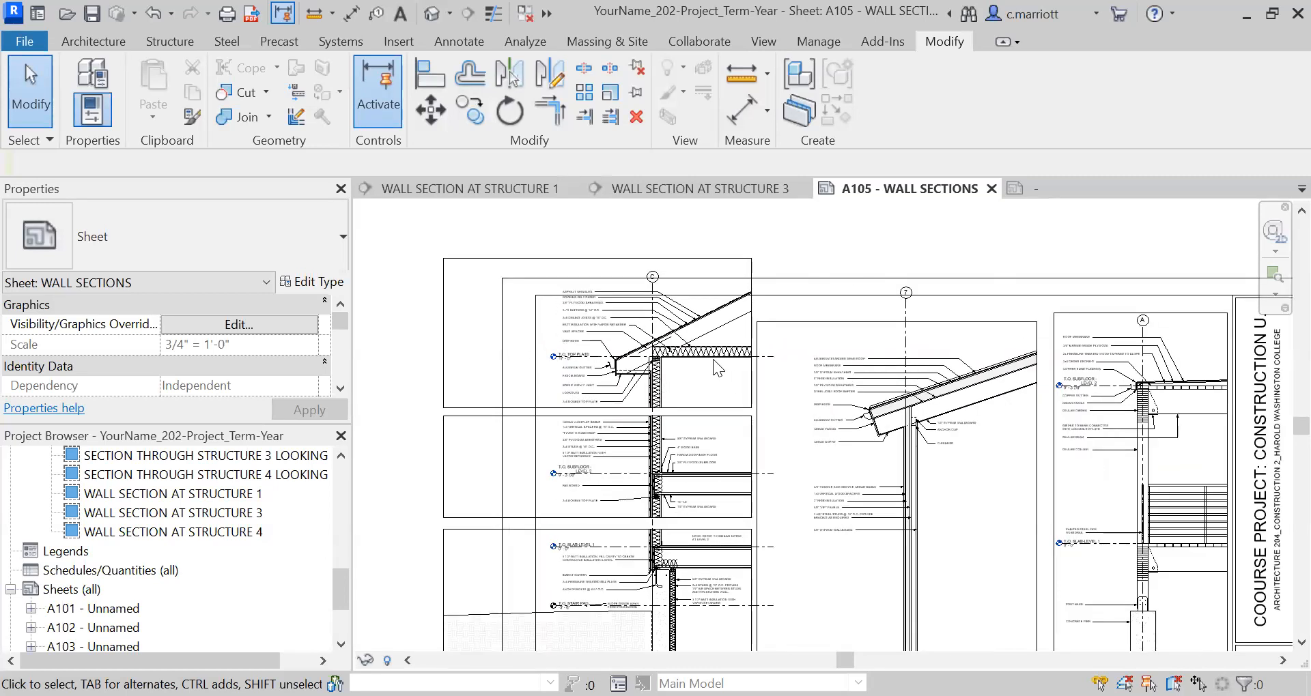
scroll(711, 360, "up", 3)
scroll(656, 341, "down", 3)
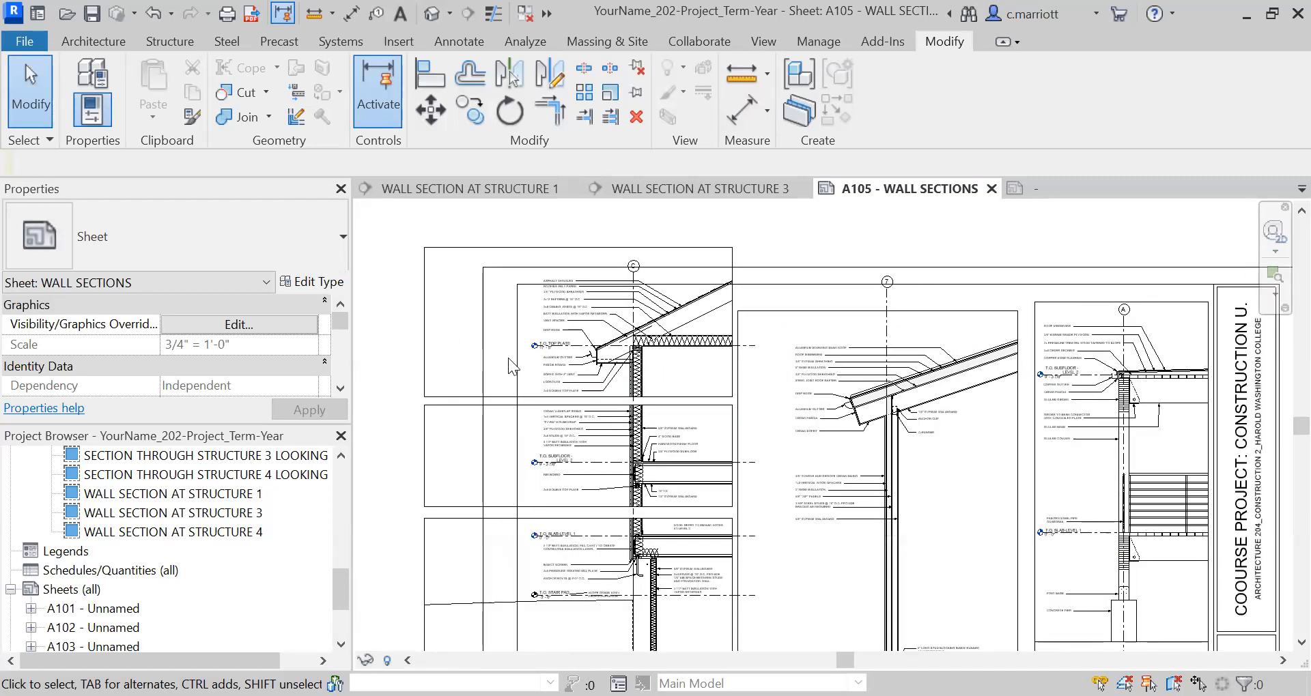
scroll(508, 358, "down", 1)
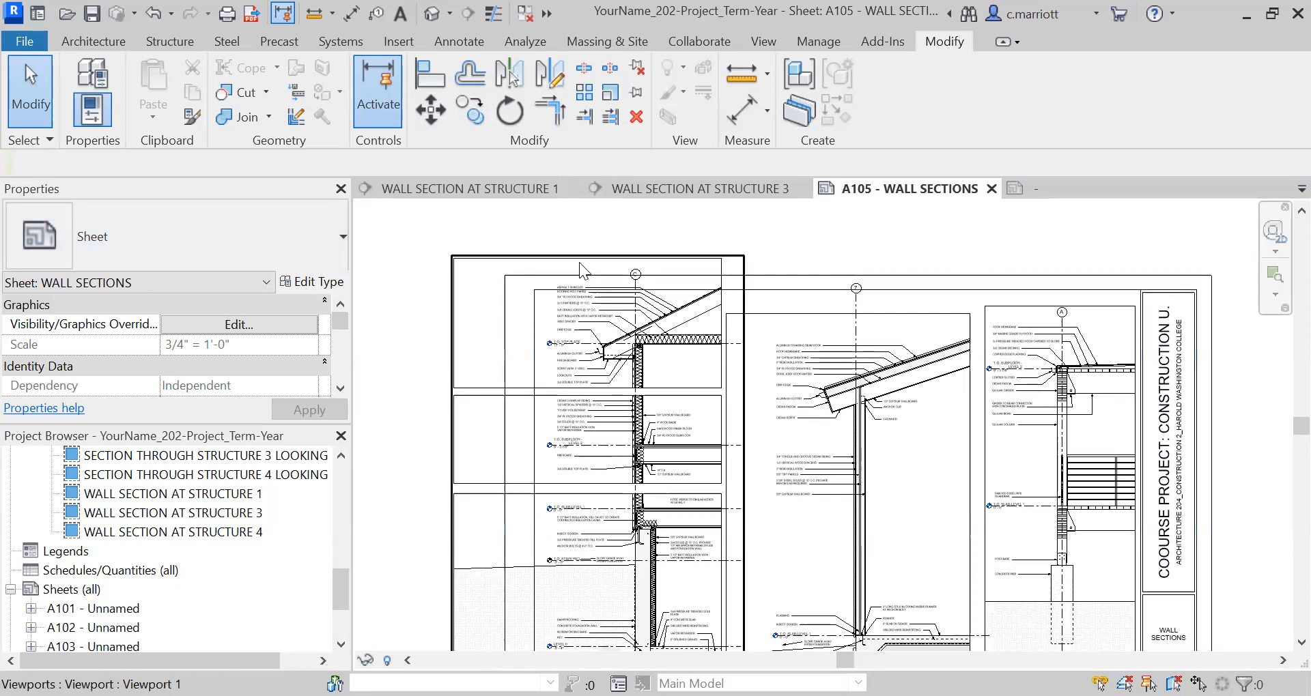
Nudge the Structure 1 viewport down until the grid C bubble sits inside the sheet border.
left_click(449, 340)
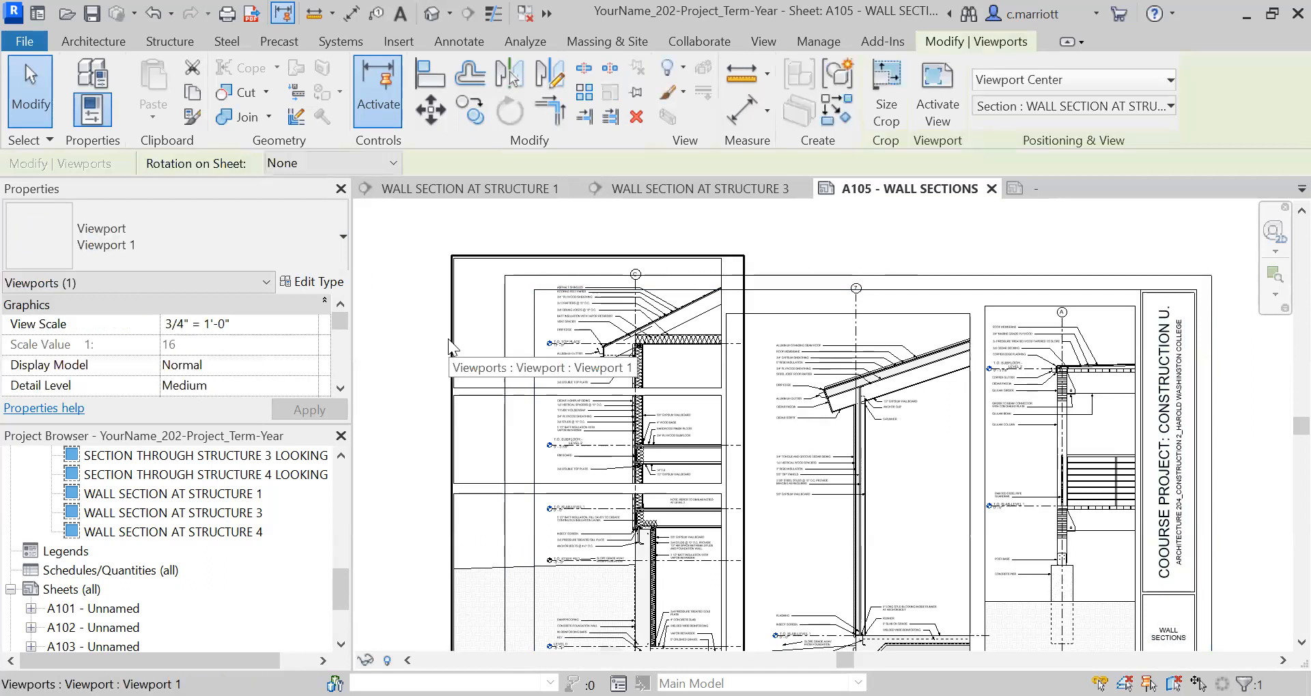
key("Down")
key("Down")
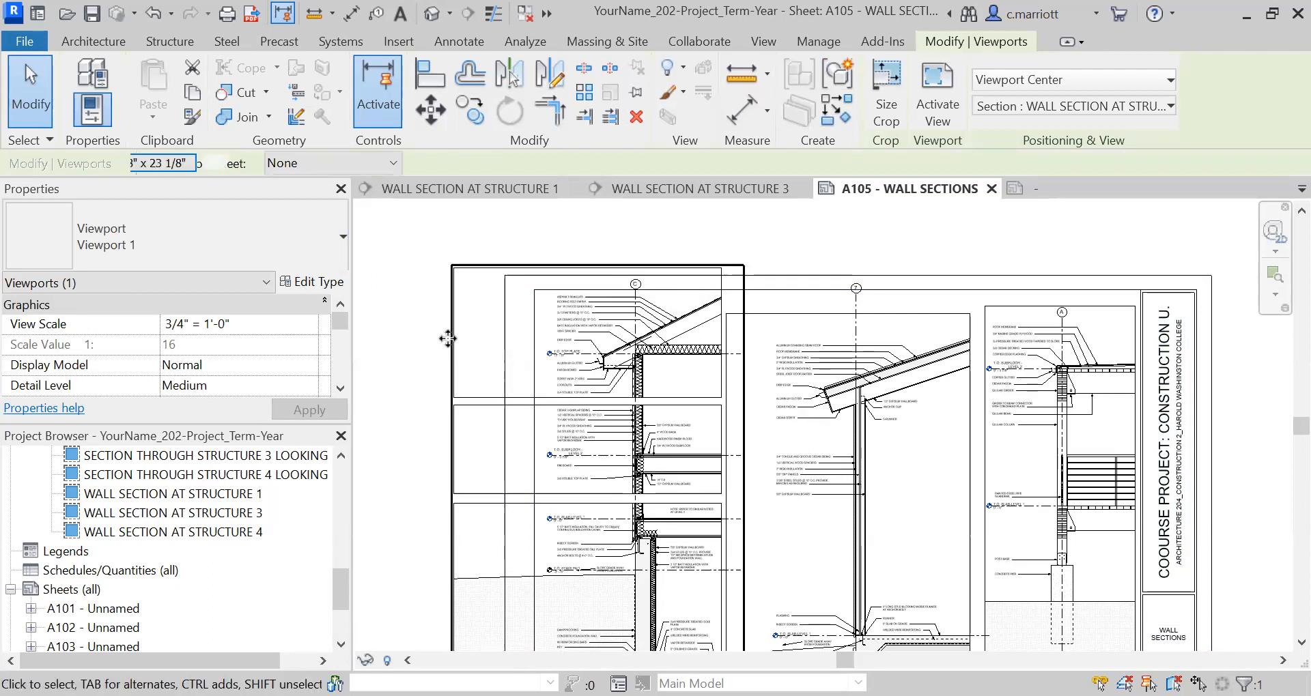
key("Down")
key("Down")
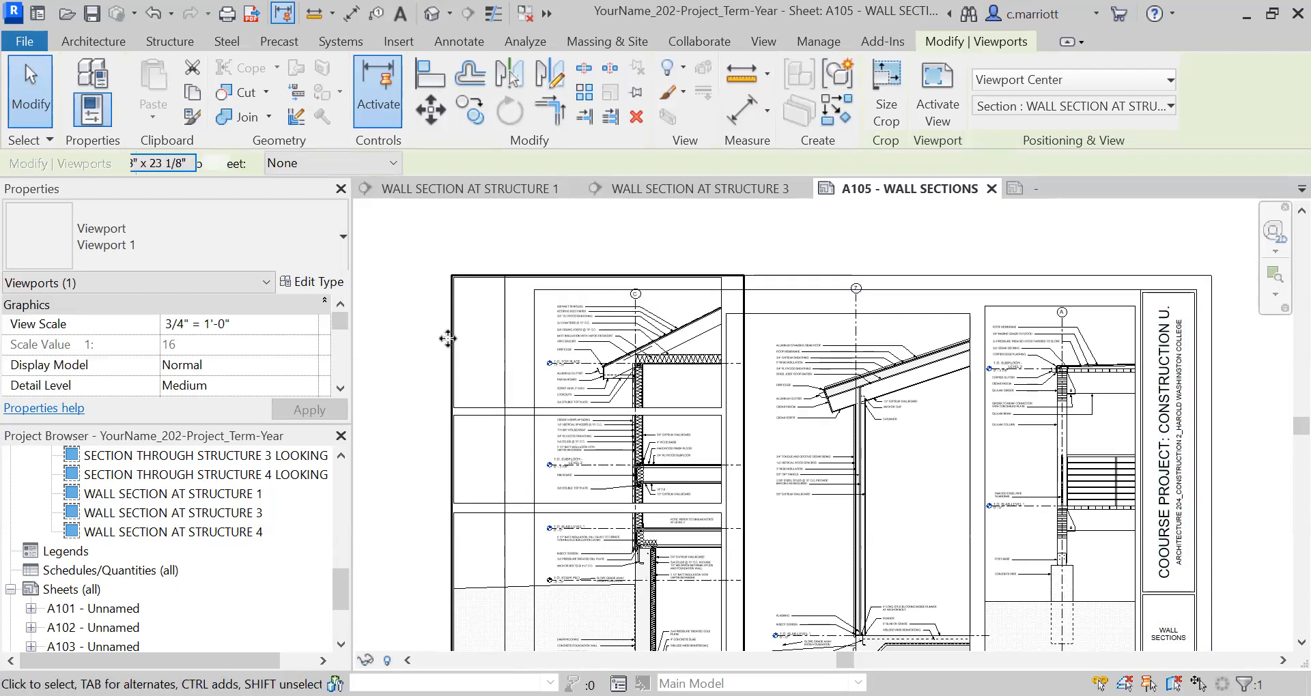
key("Down")
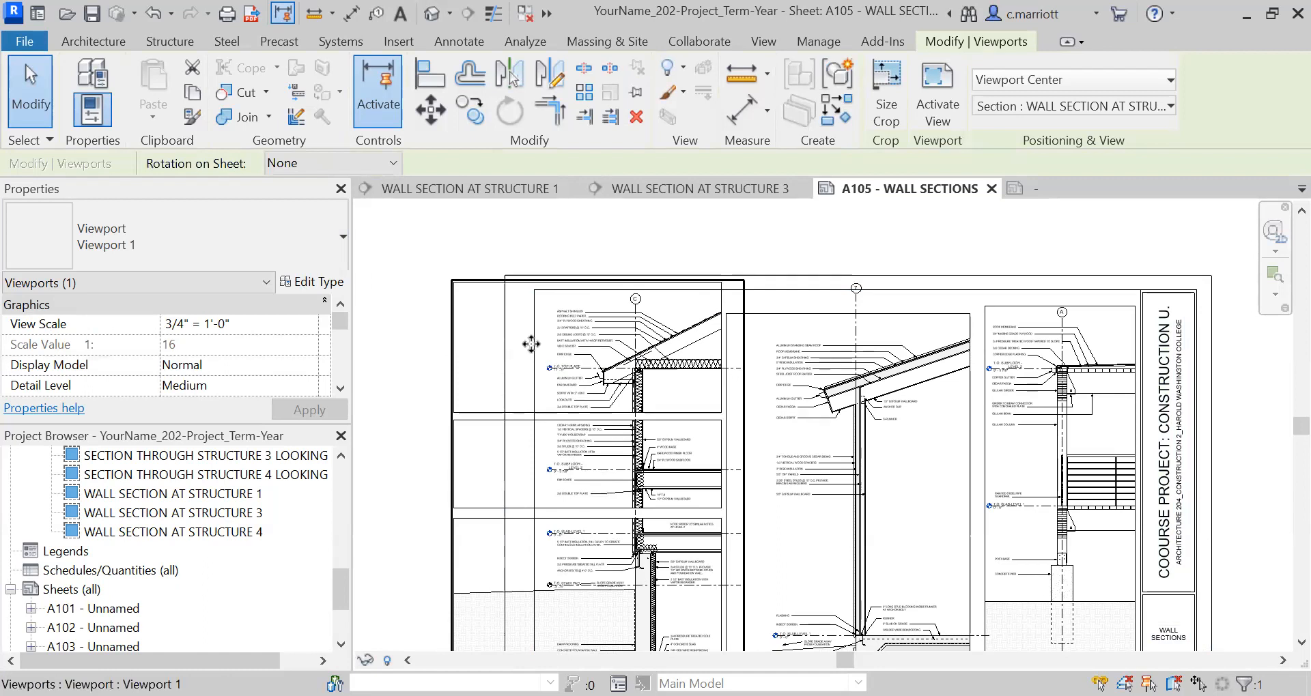
Check the Structure 1 section's fit within the border at the roof and foundation, and the position of its view title.
scroll(618, 290, "up", 2)
scroll(653, 297, "up", 2)
scroll(653, 297, "up", 2)
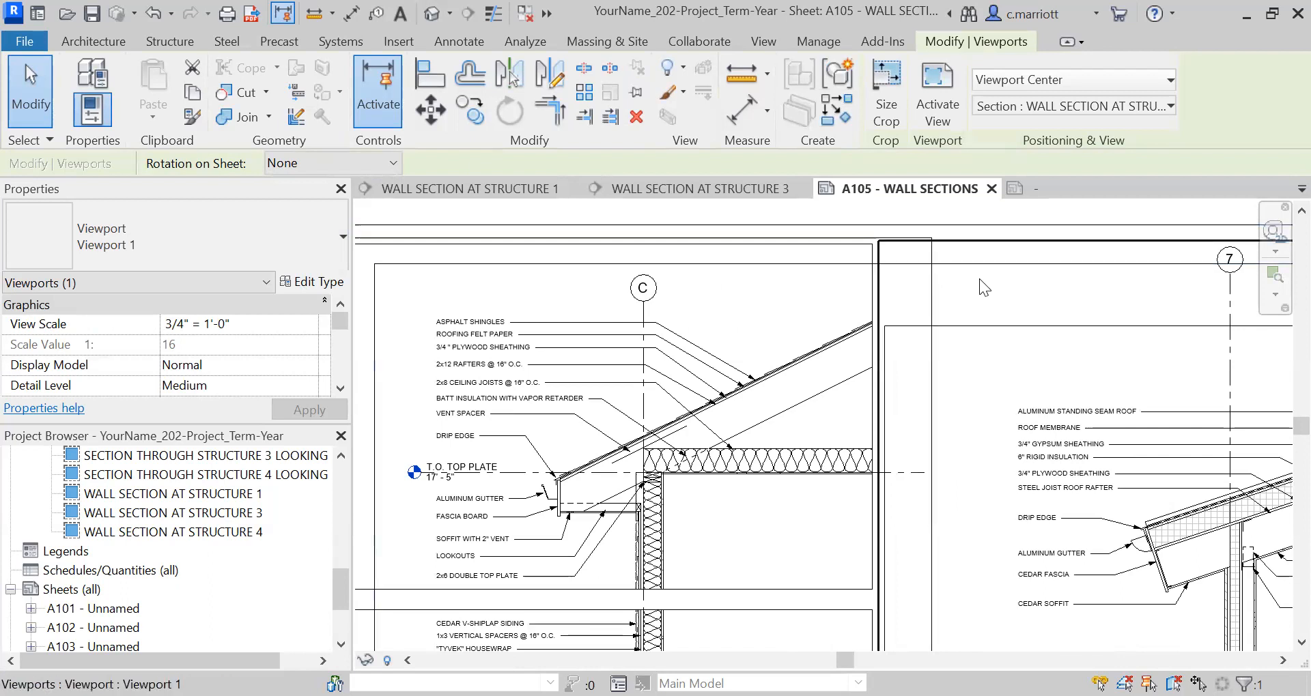
scroll(950, 346, "down", 3)
middle_click_drag(471, 403, 469, 313)
middle_click_drag(770, 556, 727, 220)
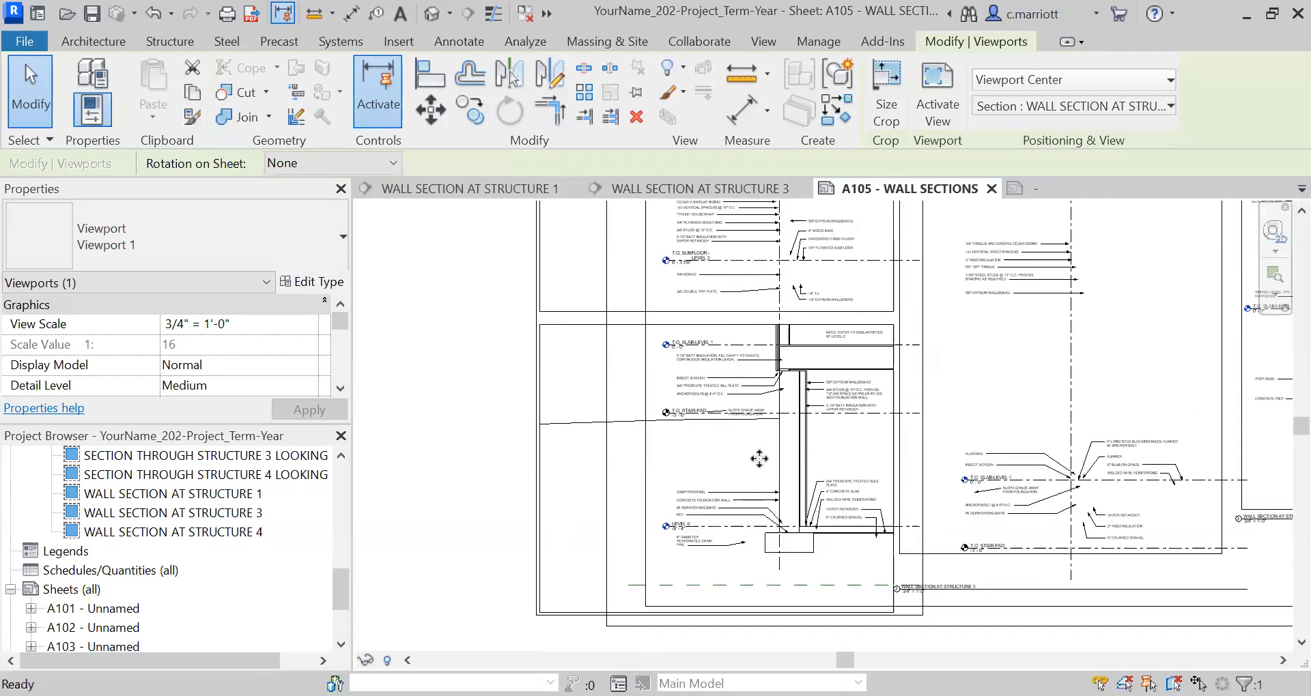
middle_click_drag(777, 485, 760, 401)
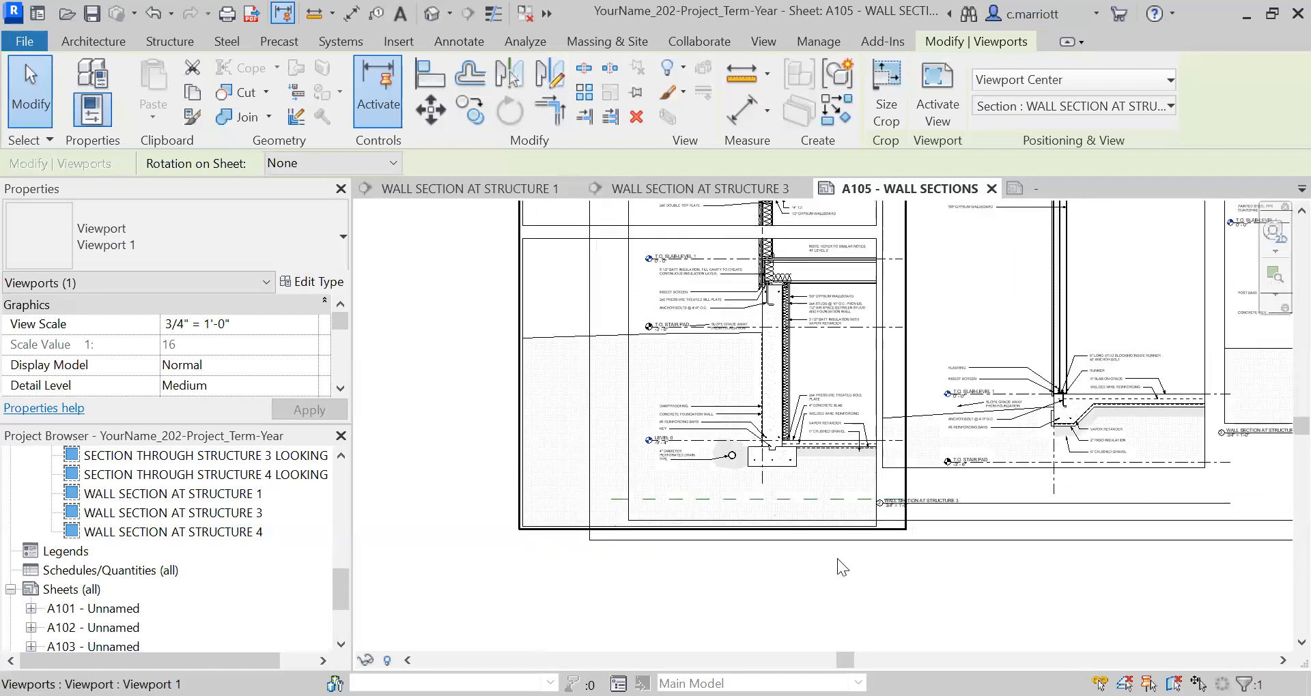
scroll(755, 498, "up", 3)
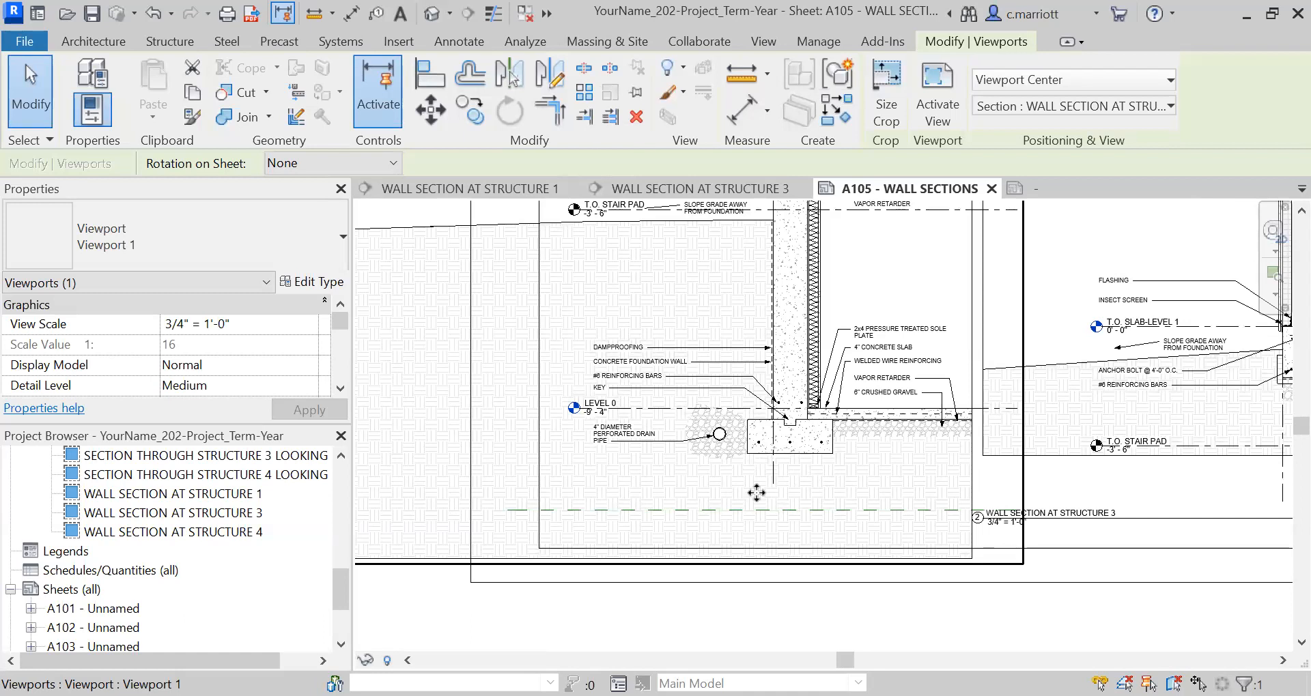
scroll(756, 492, "down", 2)
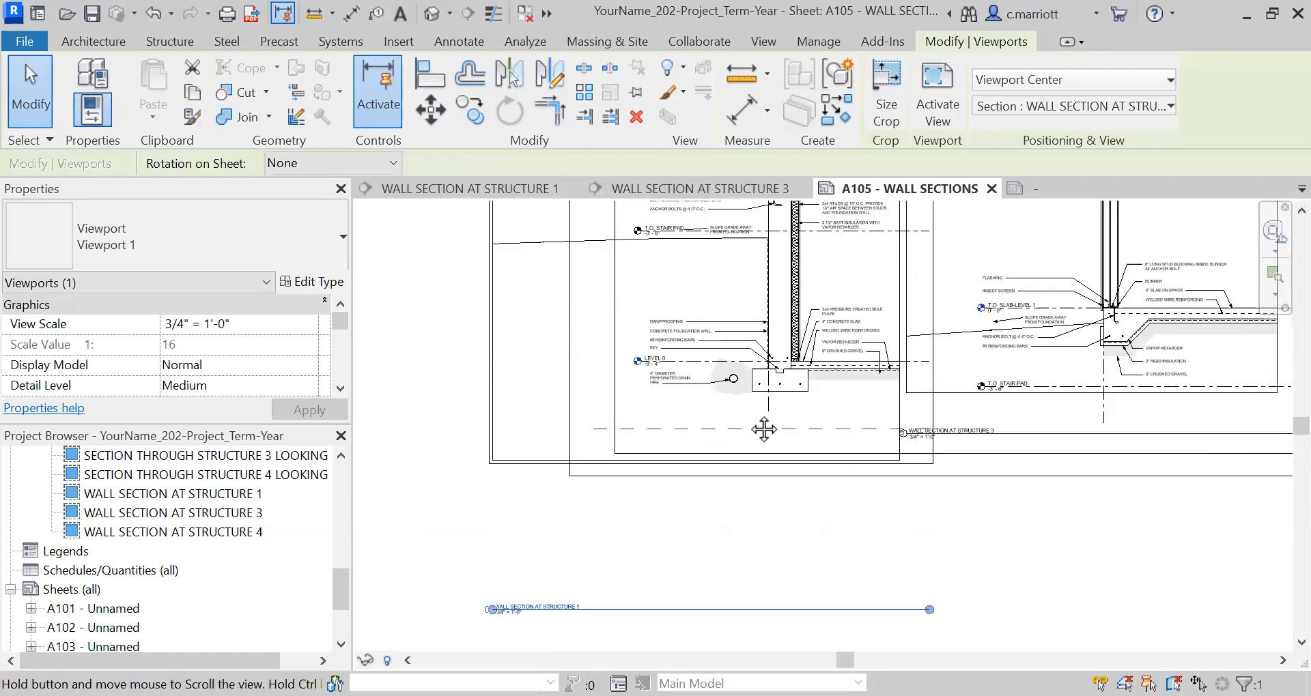
middle_click_drag(764, 428, 781, 344)
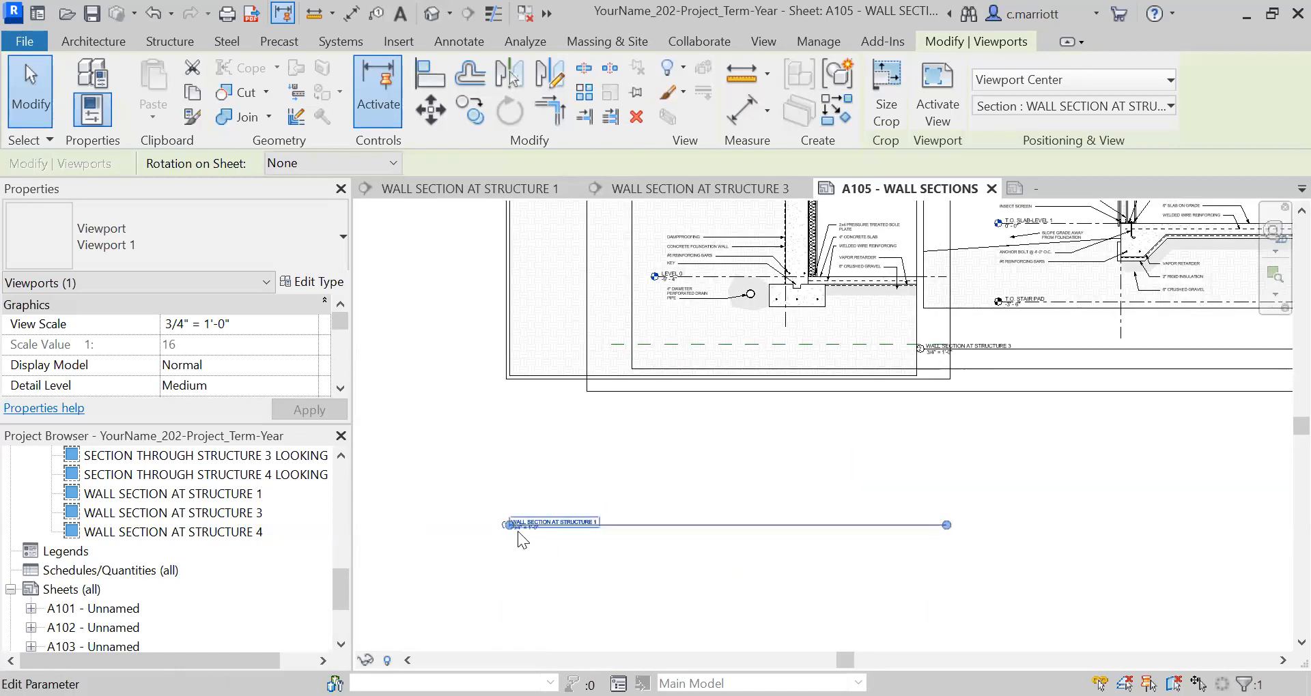
middle_click_drag(768, 547, 782, 695)
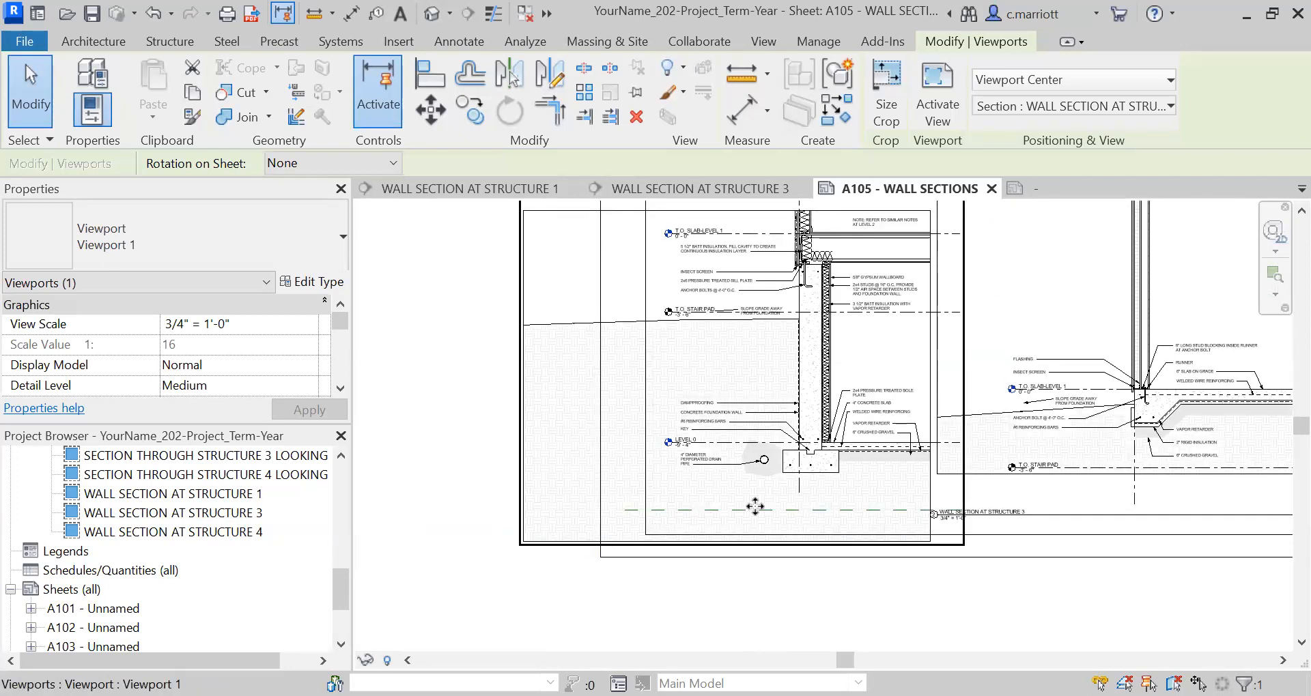
scroll(755, 506, "down", 4)
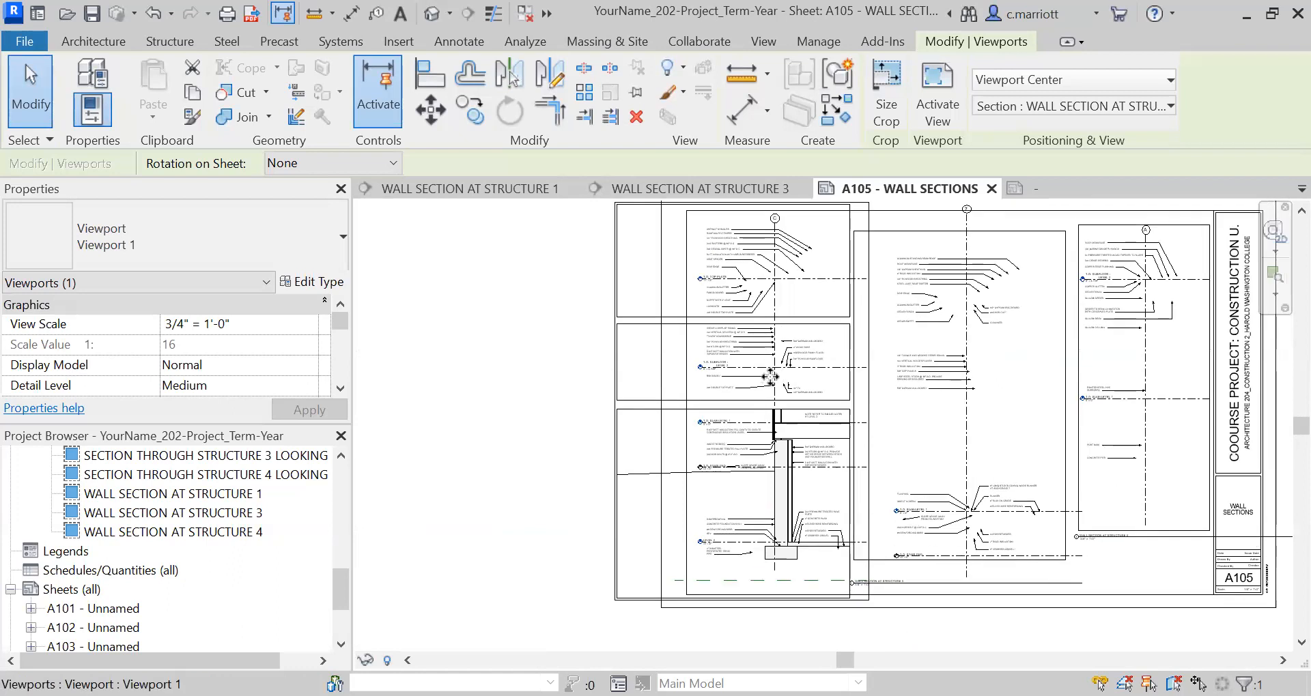
scroll(770, 376, "up", 4)
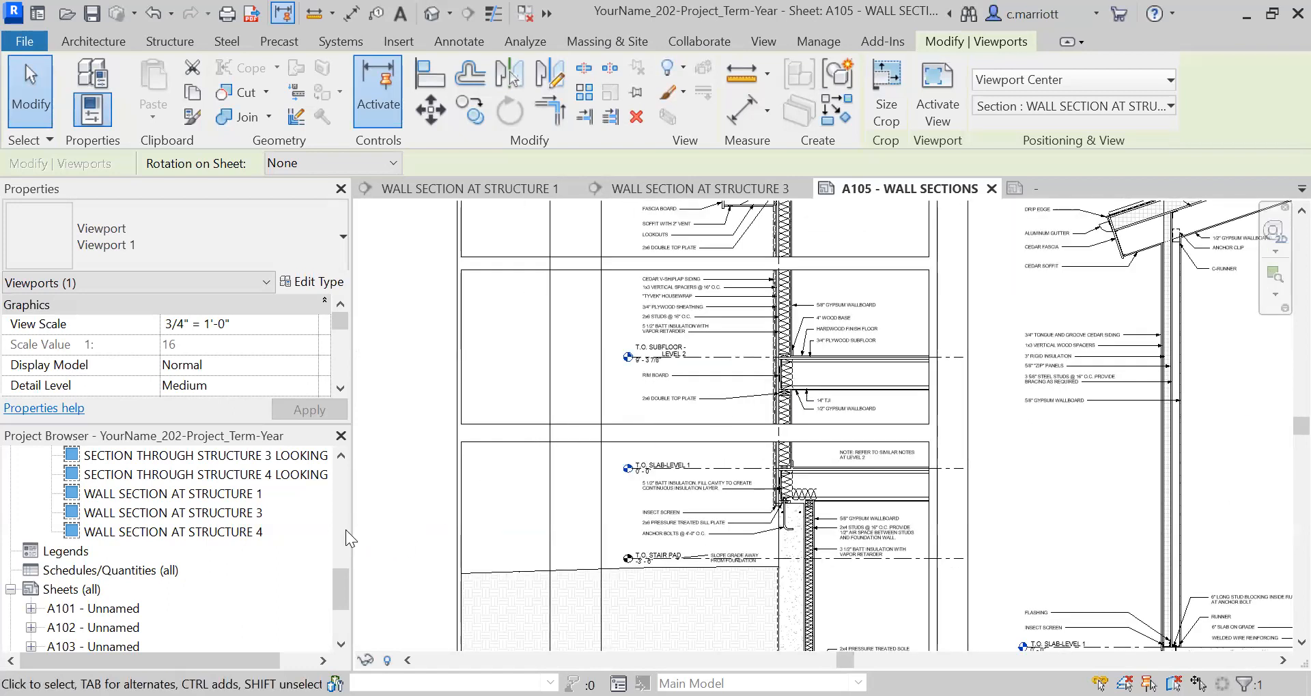
Open the WALL SECTION AT STRUCTURE 1 view and check its Level 2 and foundation crop regions.
double_click(178, 493)
scroll(856, 502, "up", 3)
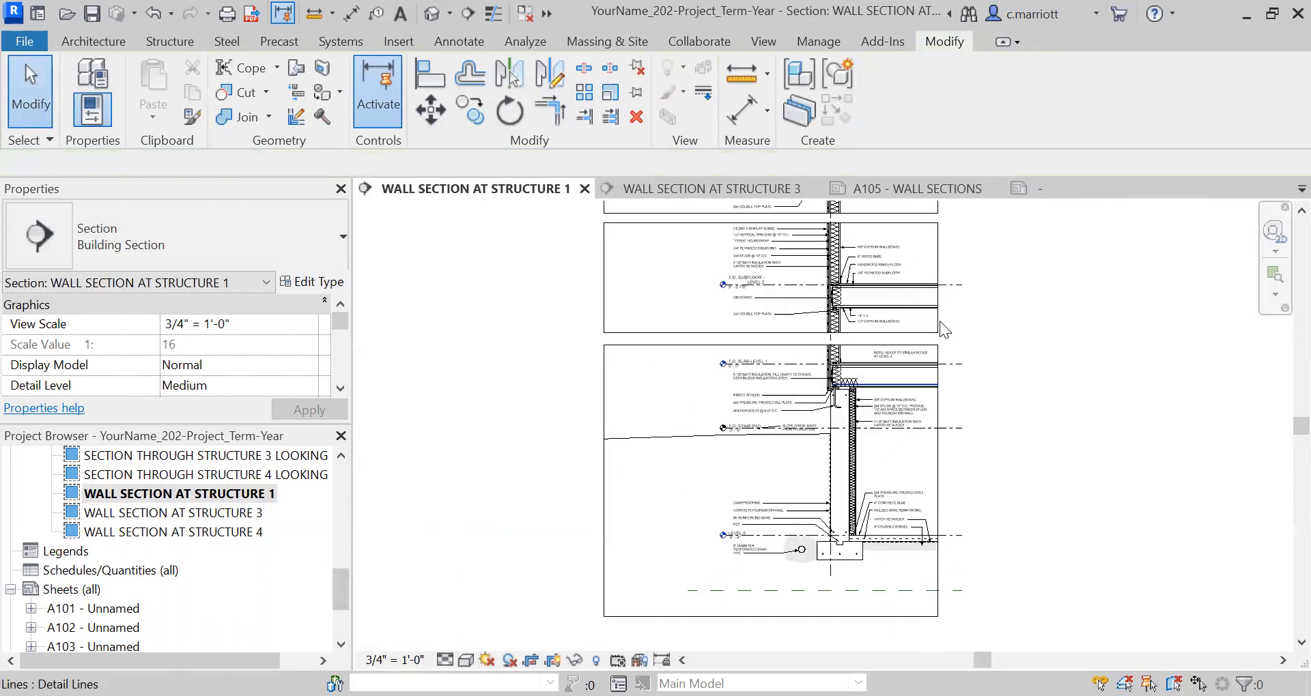
left_click(944, 280)
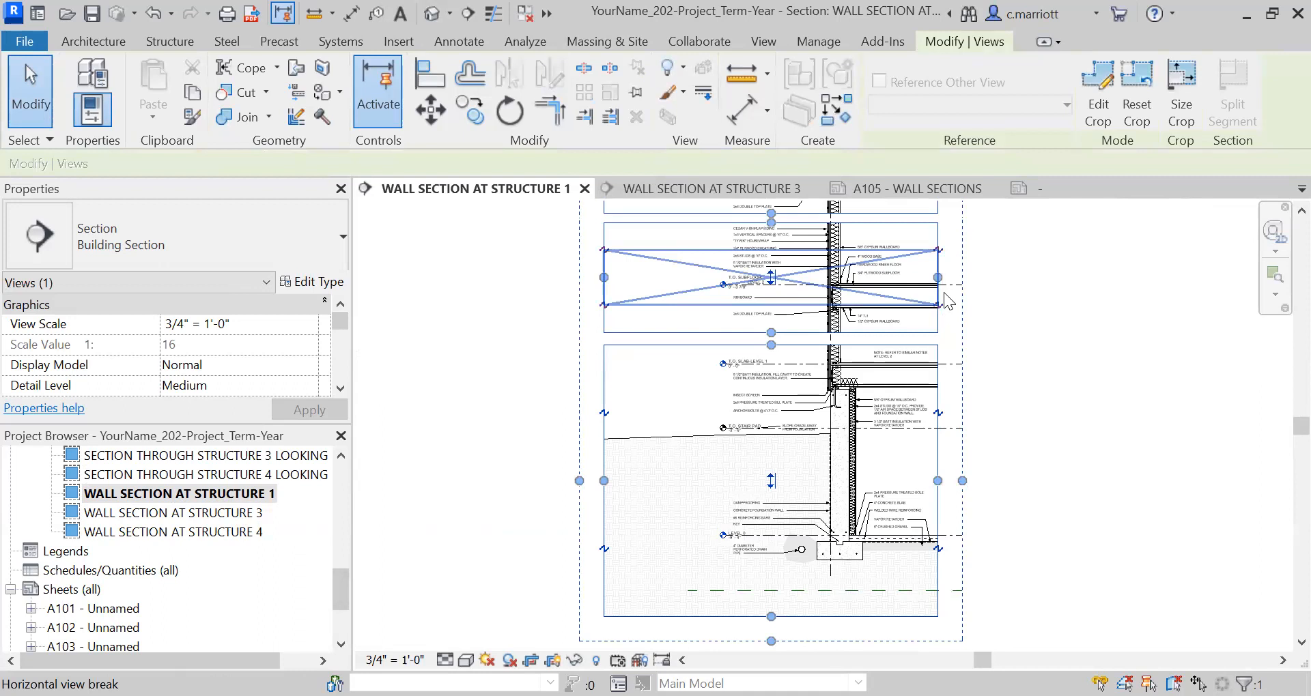
left_click(1017, 427)
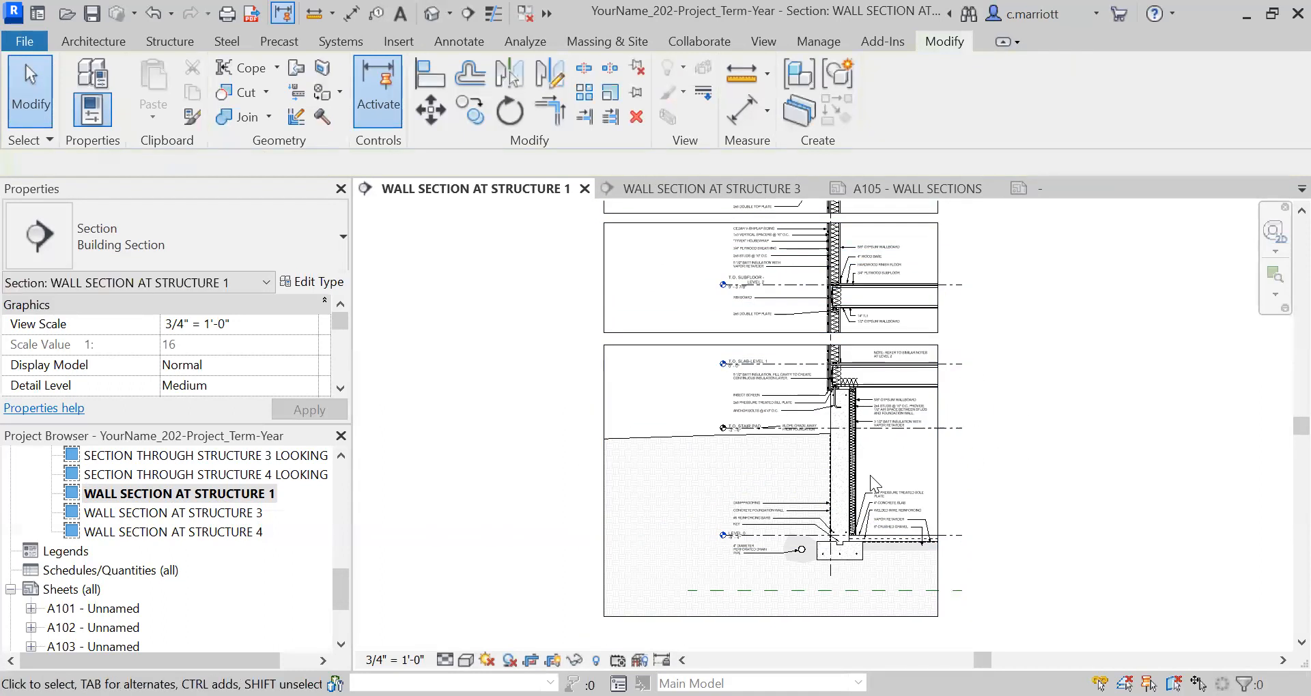
Raise the lower crop edge of the Structure 1 section's foundation region to just below the footing.
scroll(870, 475, "up", 1)
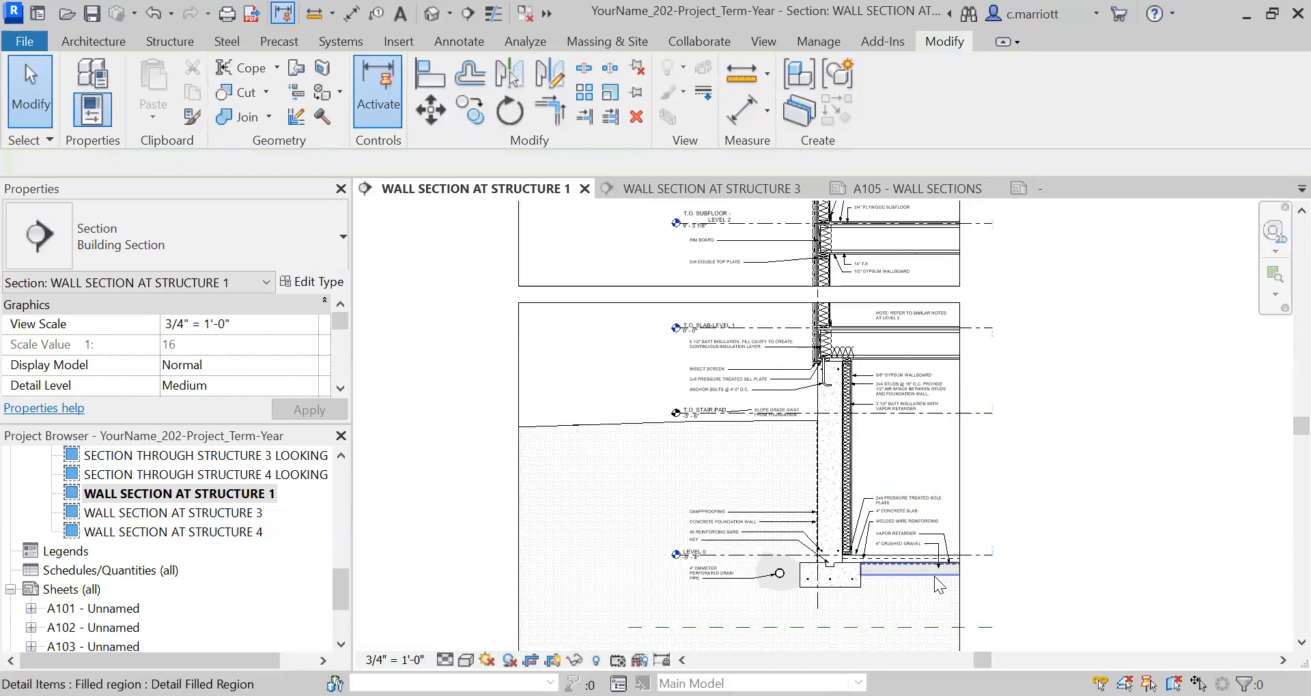
scroll(934, 577, "down", 3)
scroll(891, 478, "up", 3)
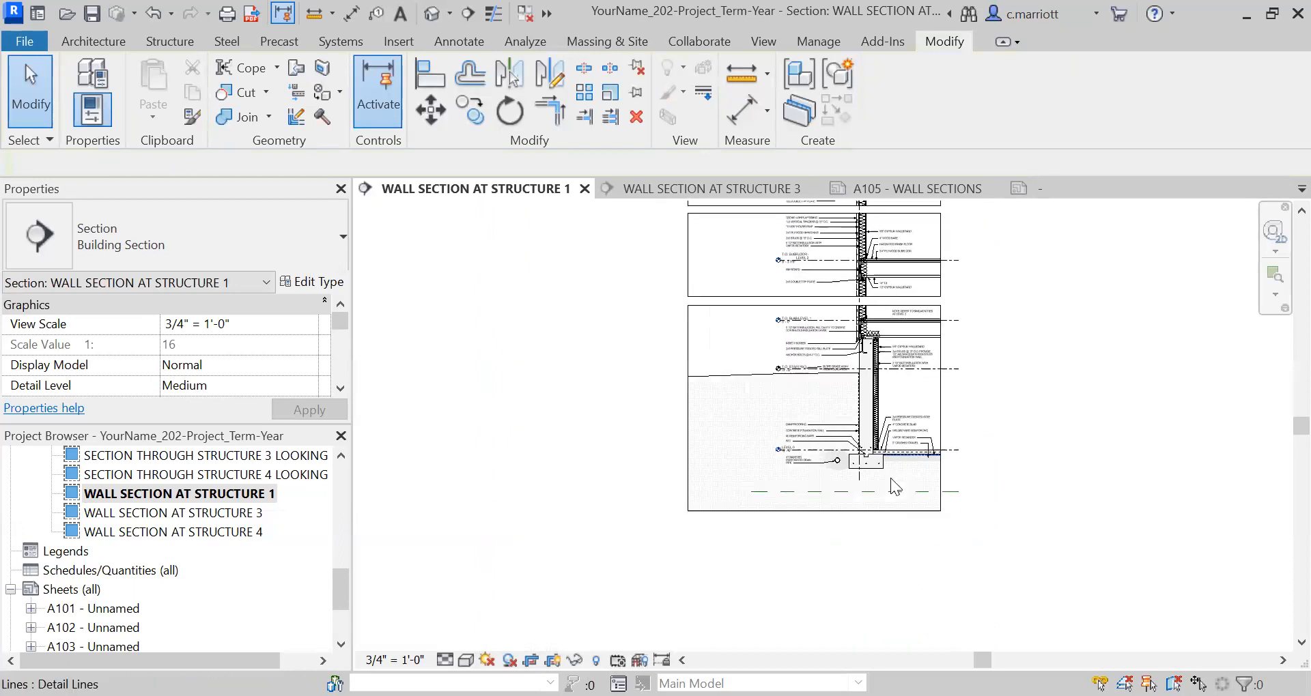
left_click(799, 520)
left_click_drag(798, 519, 798, 474)
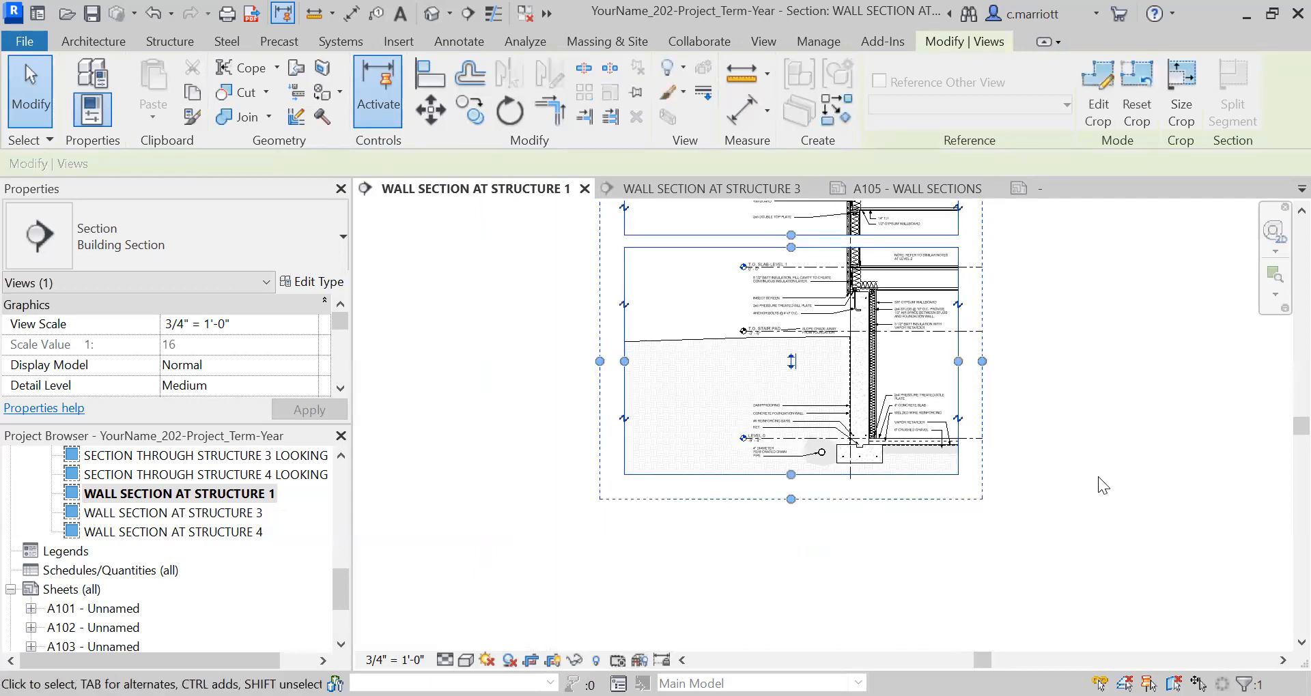
Return to sheet A105 - WALL SECTIONS and check the clearance between the Structure 1 foundation and the sheet border.
left_click(228, 494)
scroll(347, 617, "down", 2)
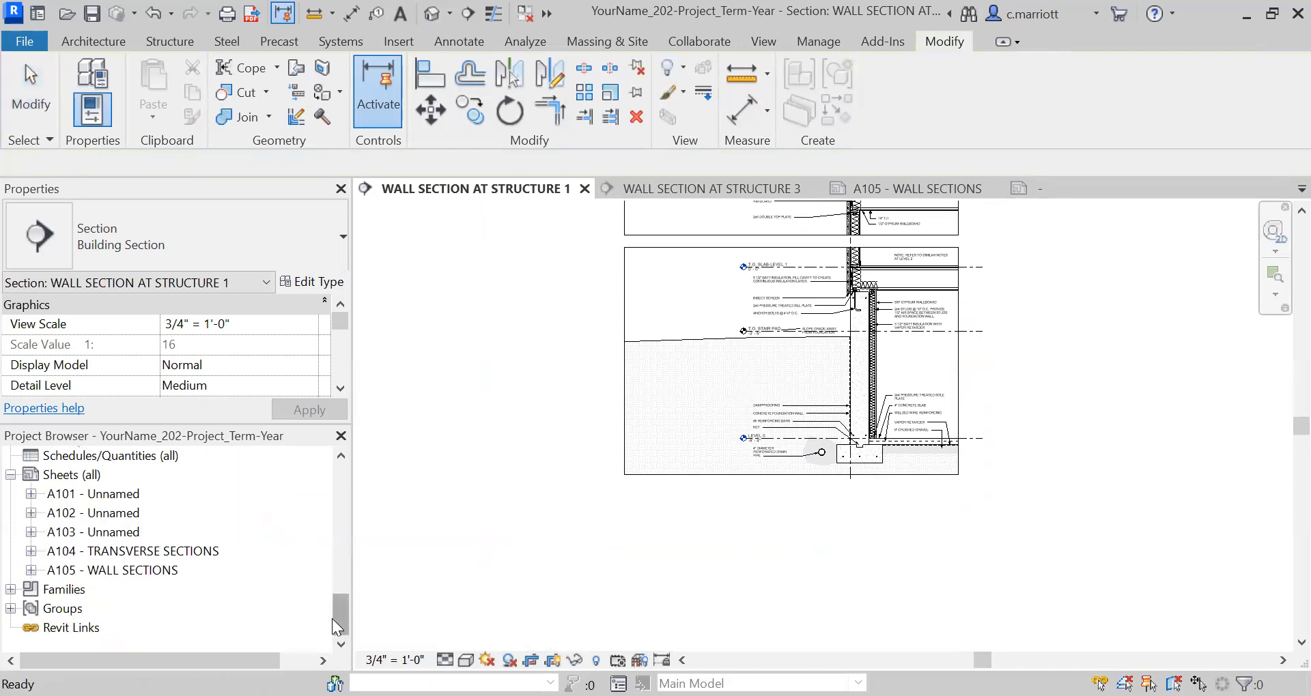
double_click(102, 570)
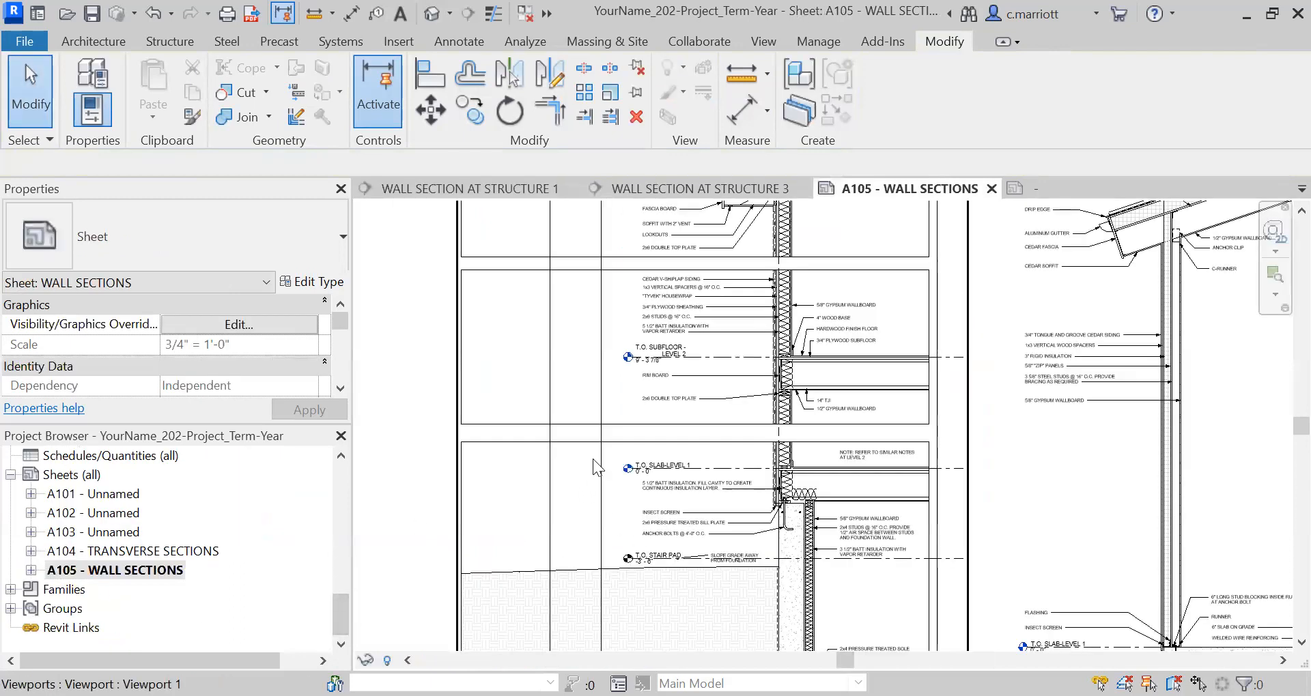
scroll(592, 459, "down", 4)
middle_click_drag(664, 445, 681, 372)
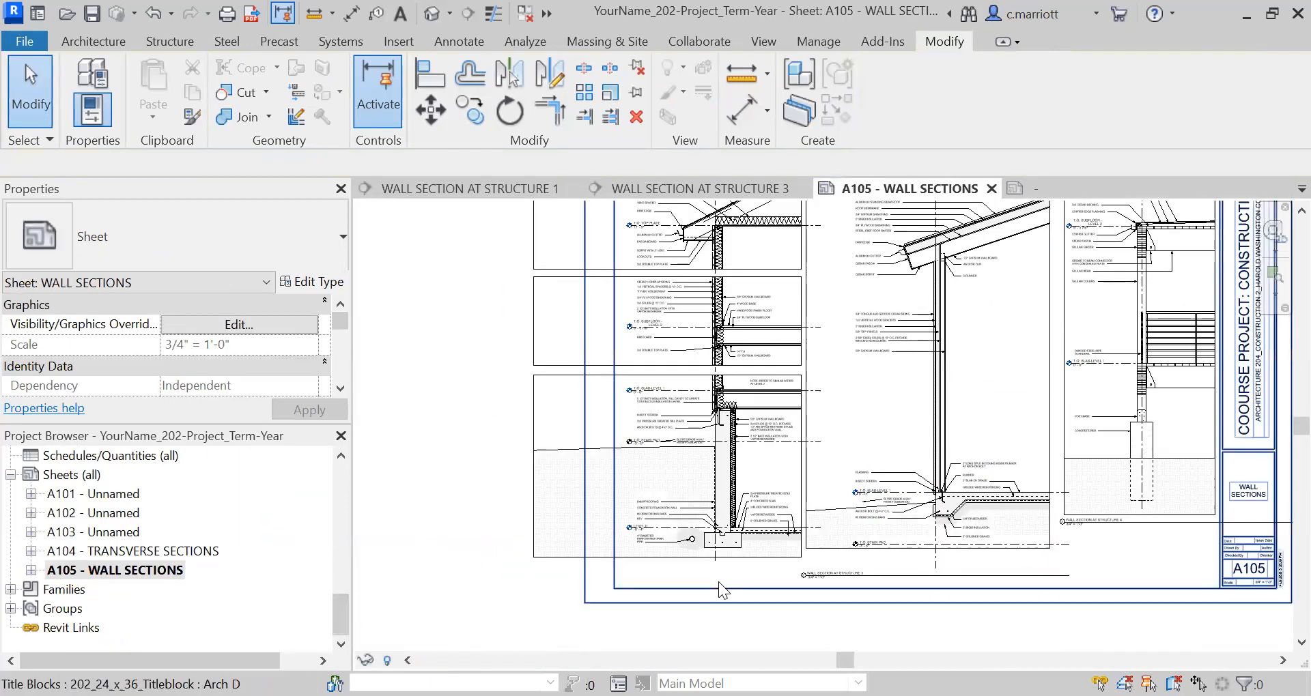
scroll(718, 582, "up", 5)
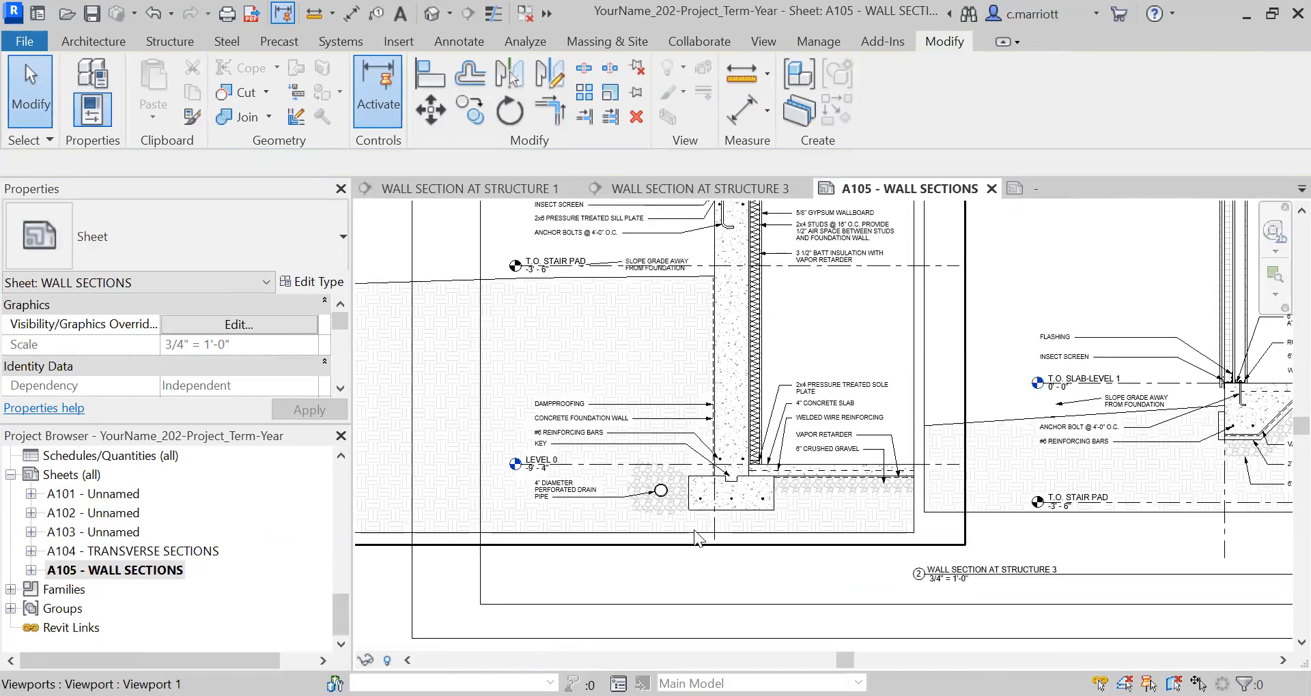
Move the Structure 1 view title inside the sheet border below its section, level with the Structure 3 view title.
scroll(700, 538, "down", 4)
scroll(750, 564, "down", 1)
middle_click_drag(750, 564, 709, 526)
left_click(625, 536)
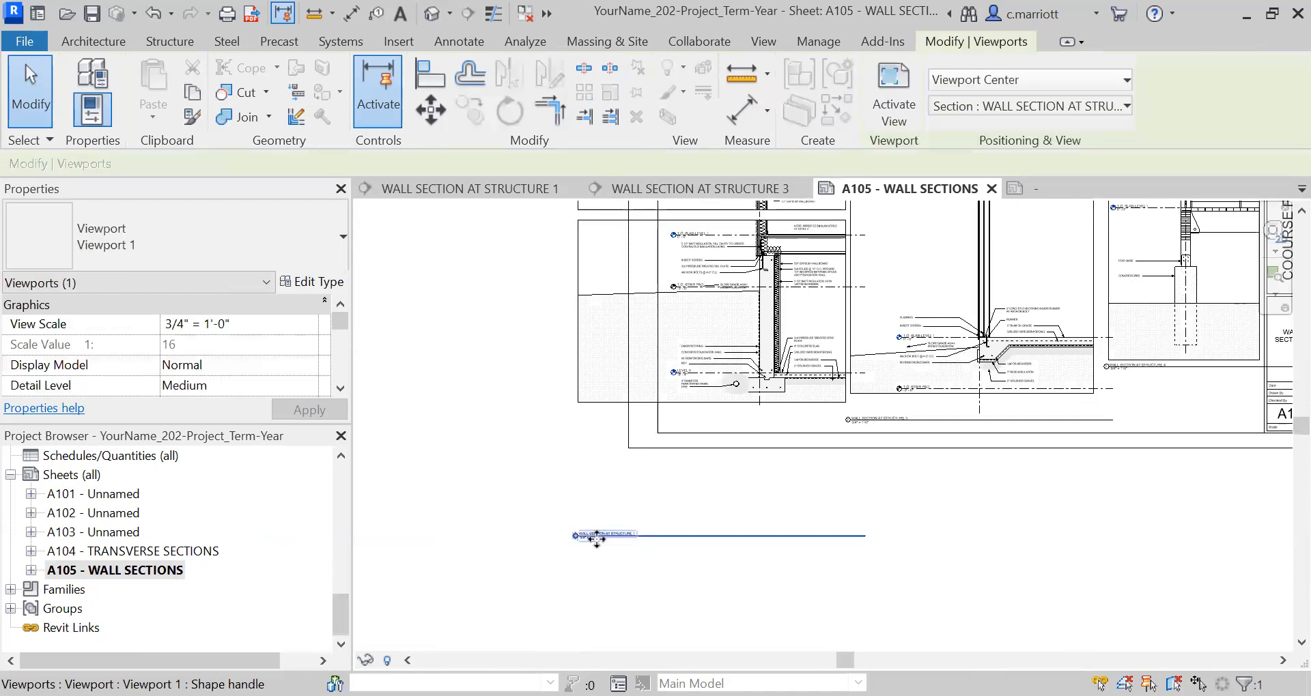
left_click_drag(594, 537, 691, 424)
scroll(703, 424, "up", 5)
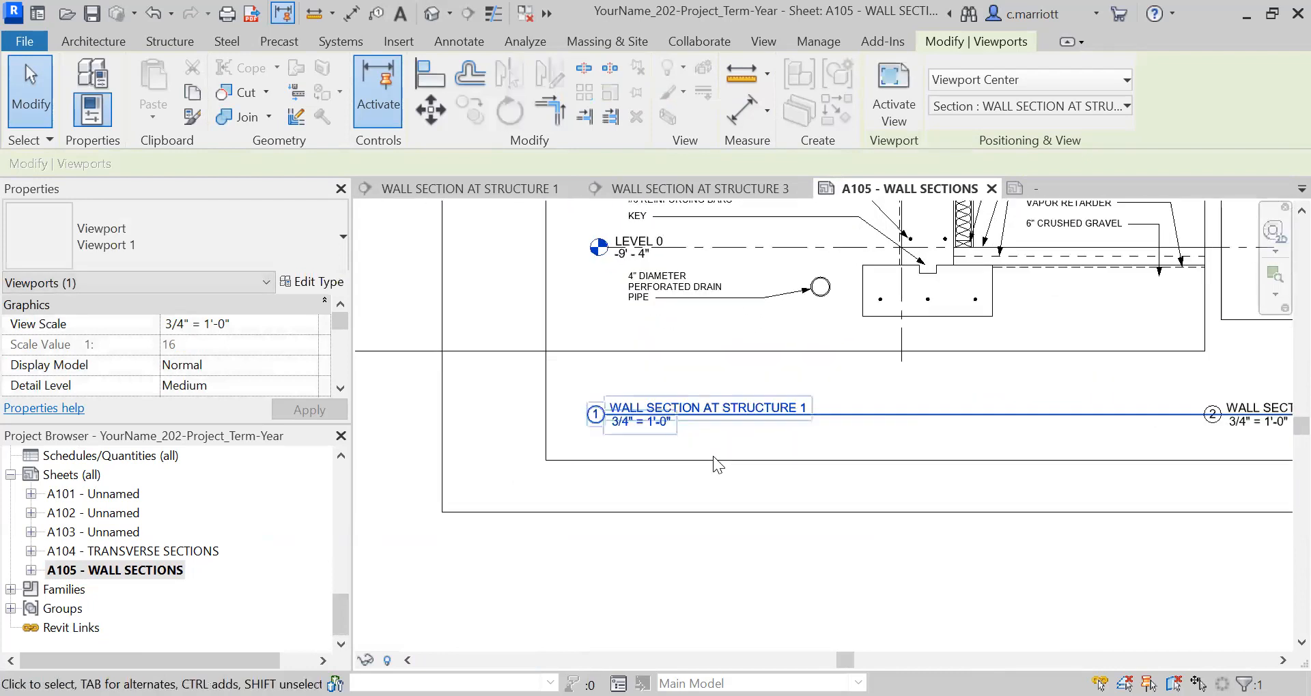
scroll(712, 456, "up", 1)
scroll(689, 441, "down", 2)
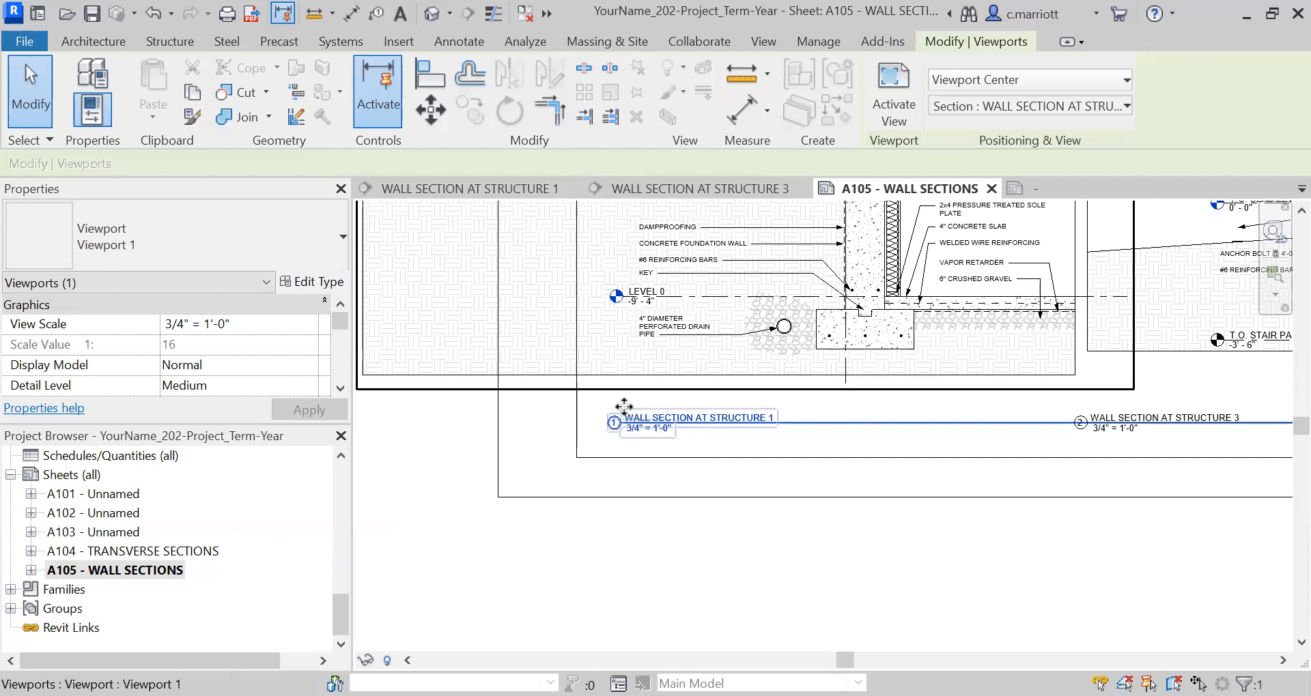
scroll(612, 325, "up", 2)
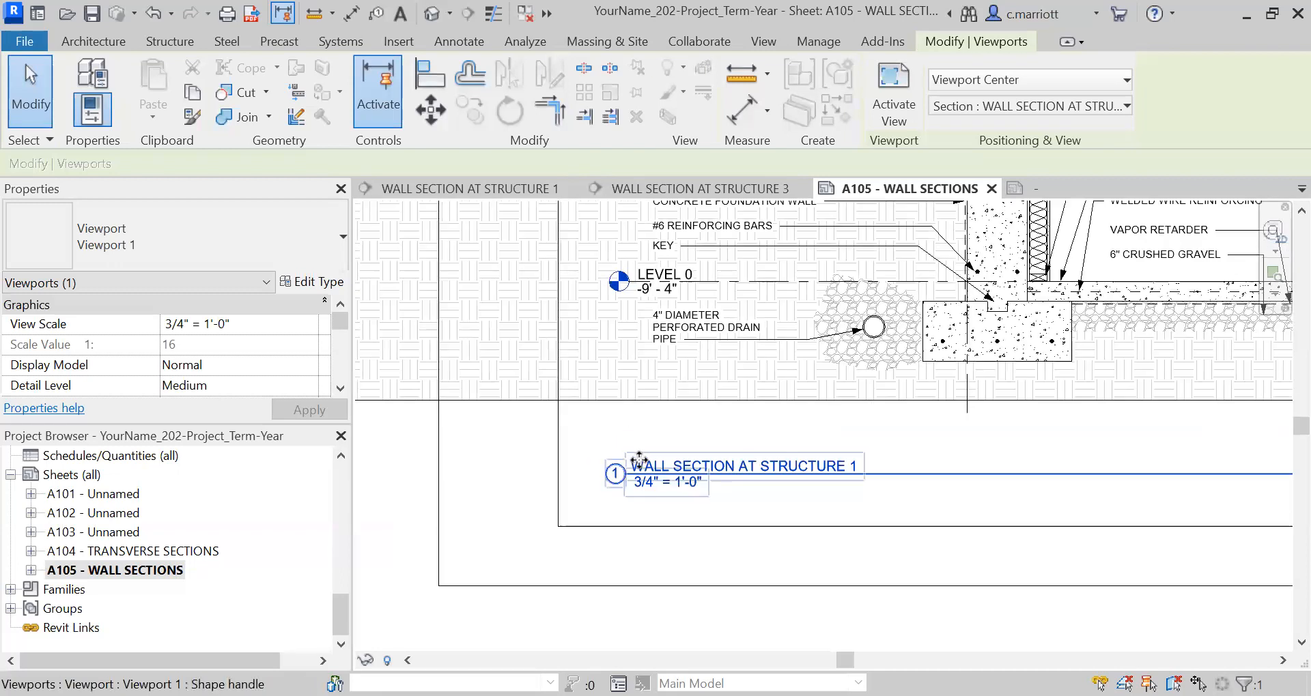
scroll(683, 447, "down", 2)
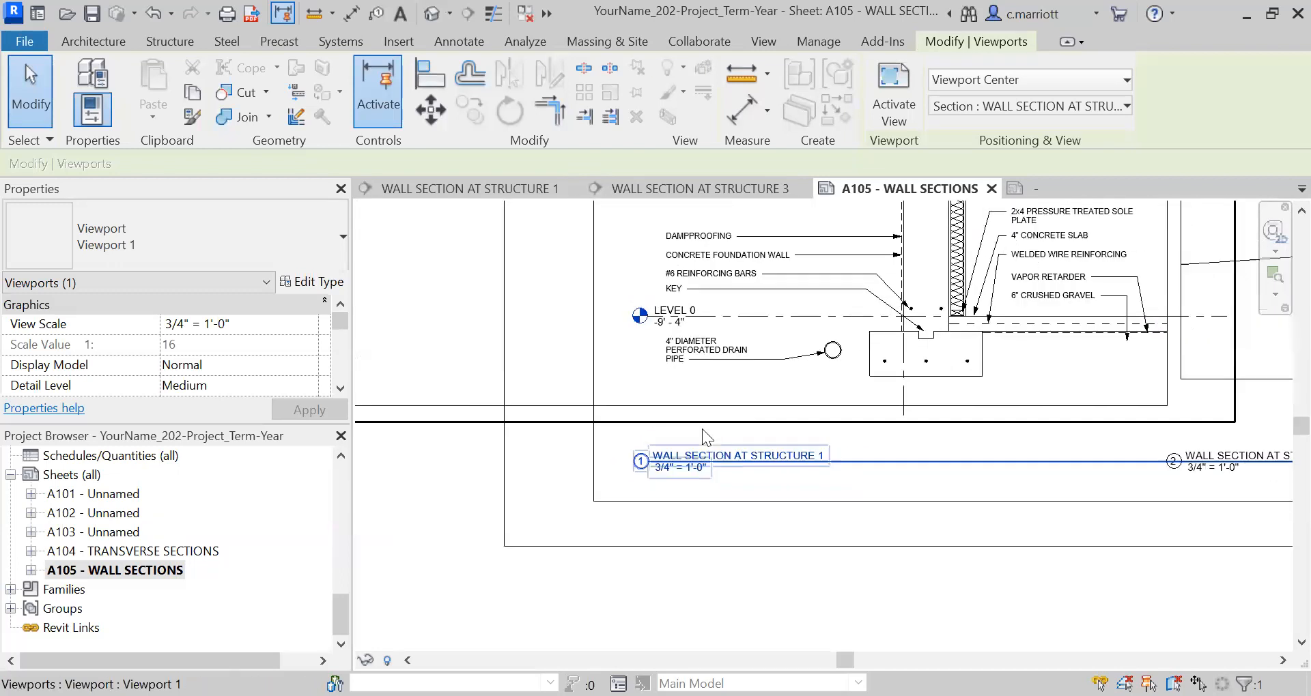
scroll(1022, 391, "up", 1)
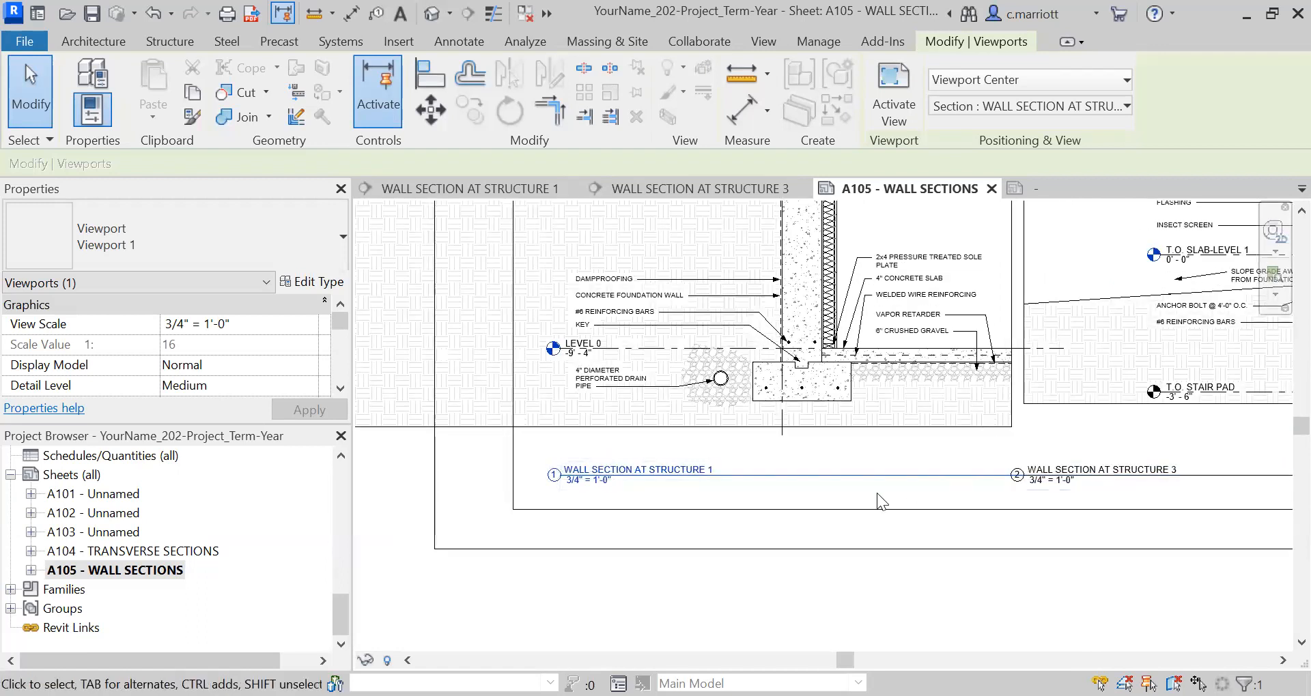
scroll(827, 495, "down", 3)
key("Escape")
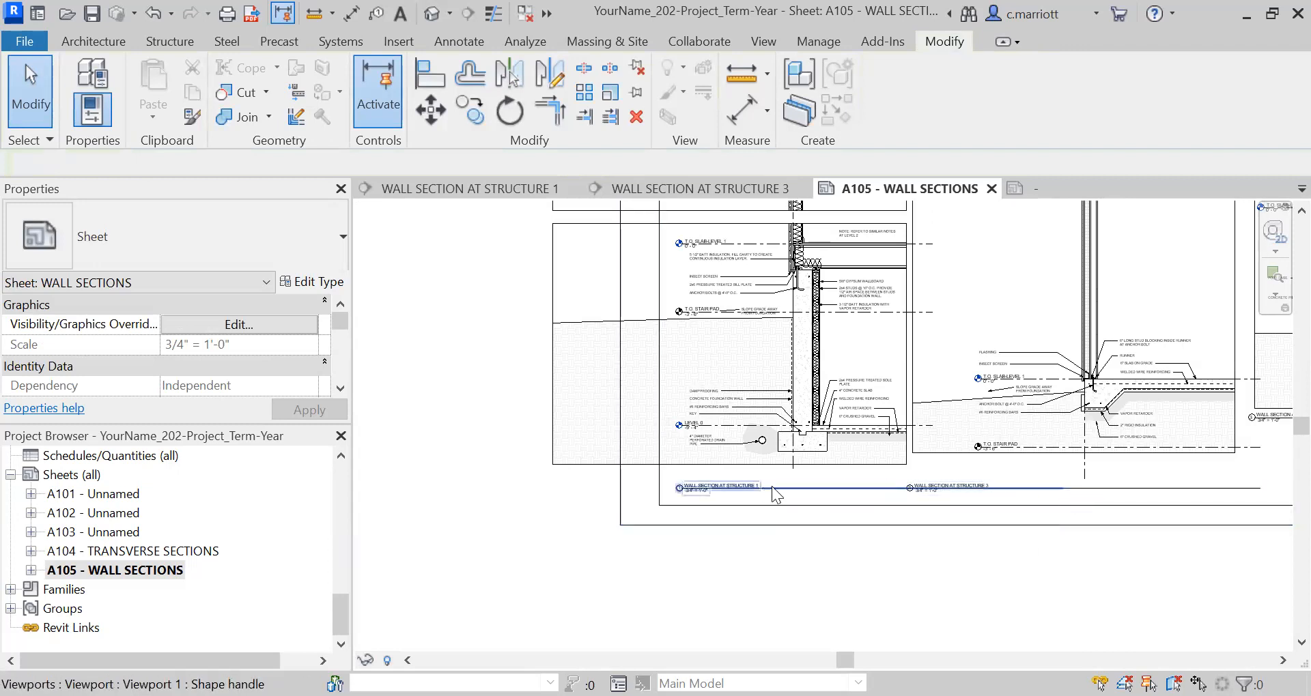
Shorten the Structure 1 view title's extension line so it ends just before the Structure 3 view title.
left_click(582, 462)
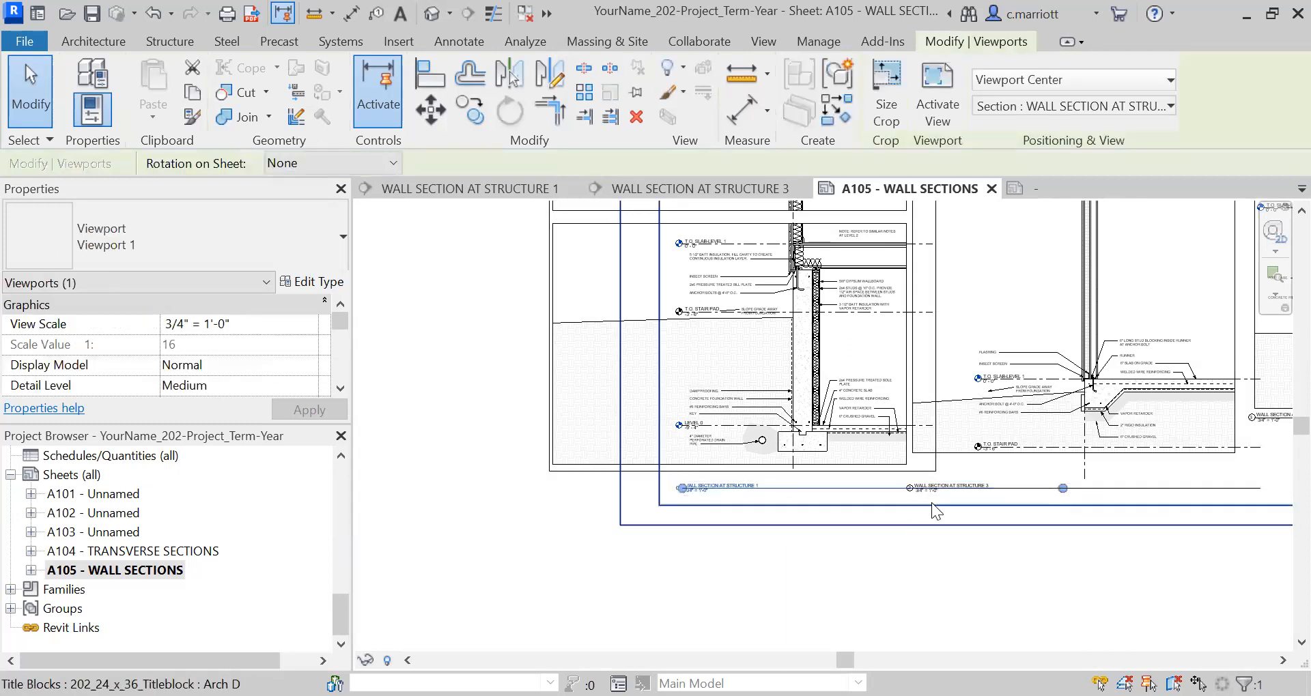
left_click_drag(1065, 489, 898, 488)
left_click(804, 564)
scroll(604, 433, "up", 1)
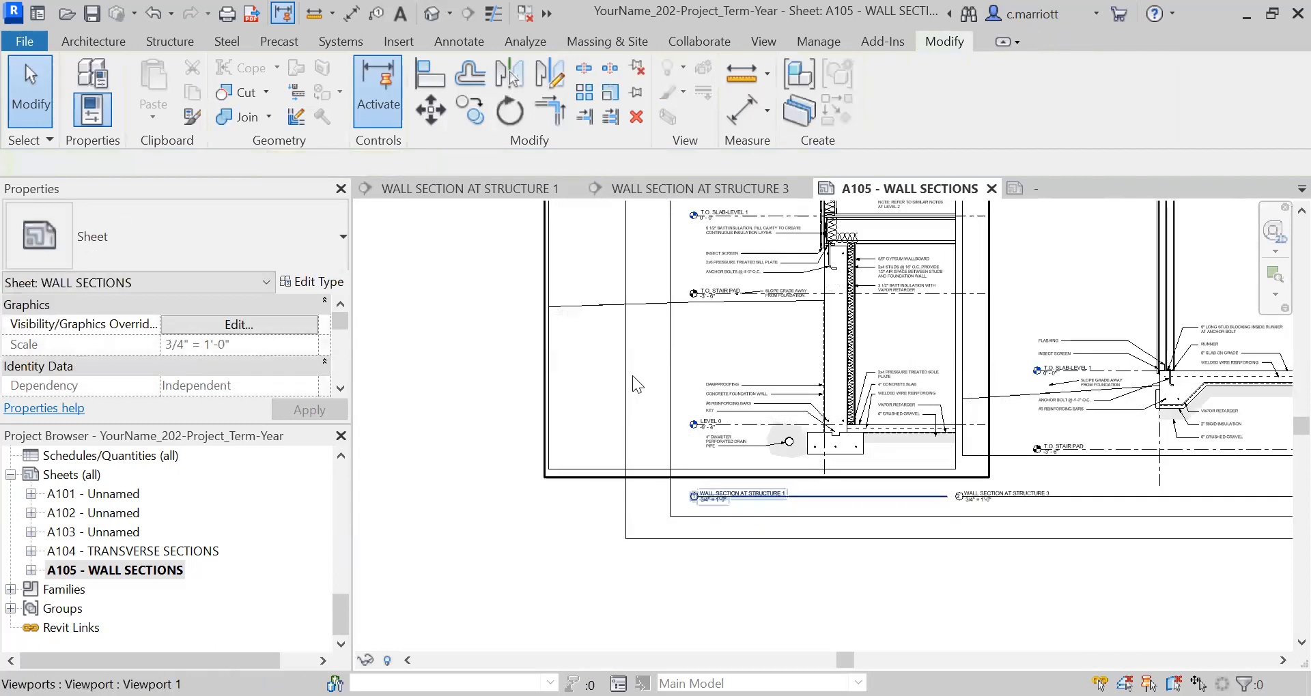
scroll(701, 327, "up", 3)
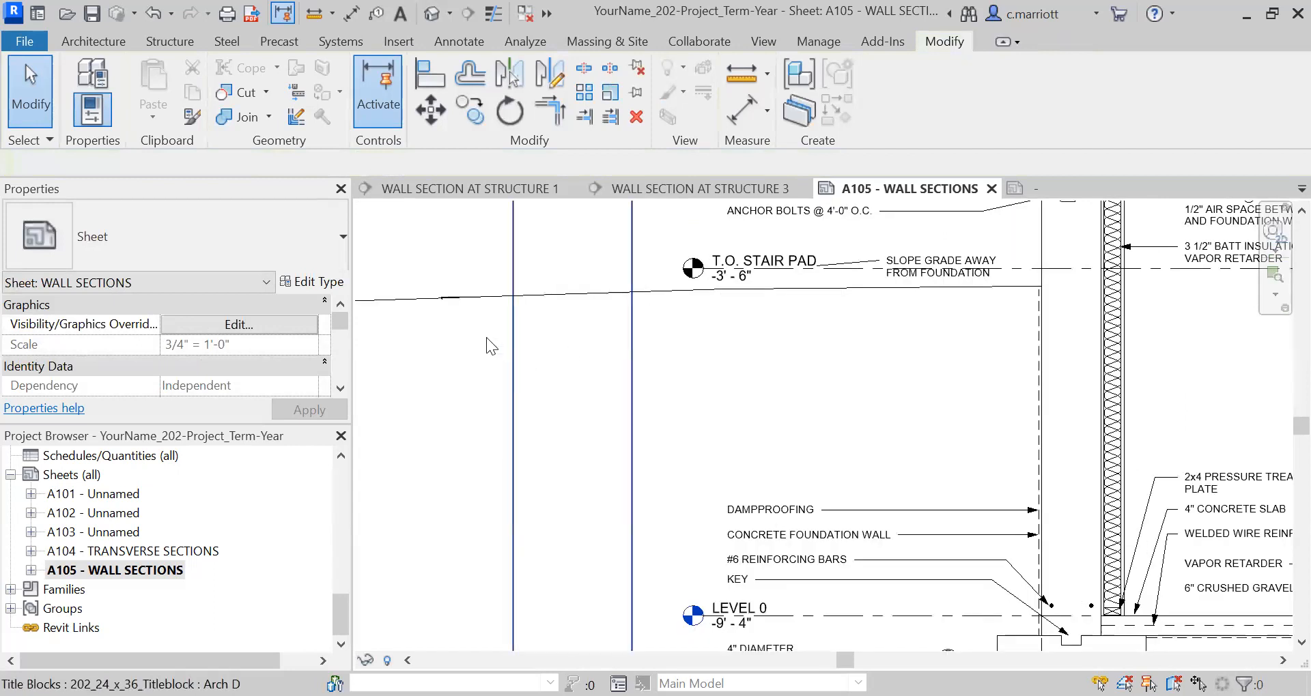
scroll(479, 316, "down", 3)
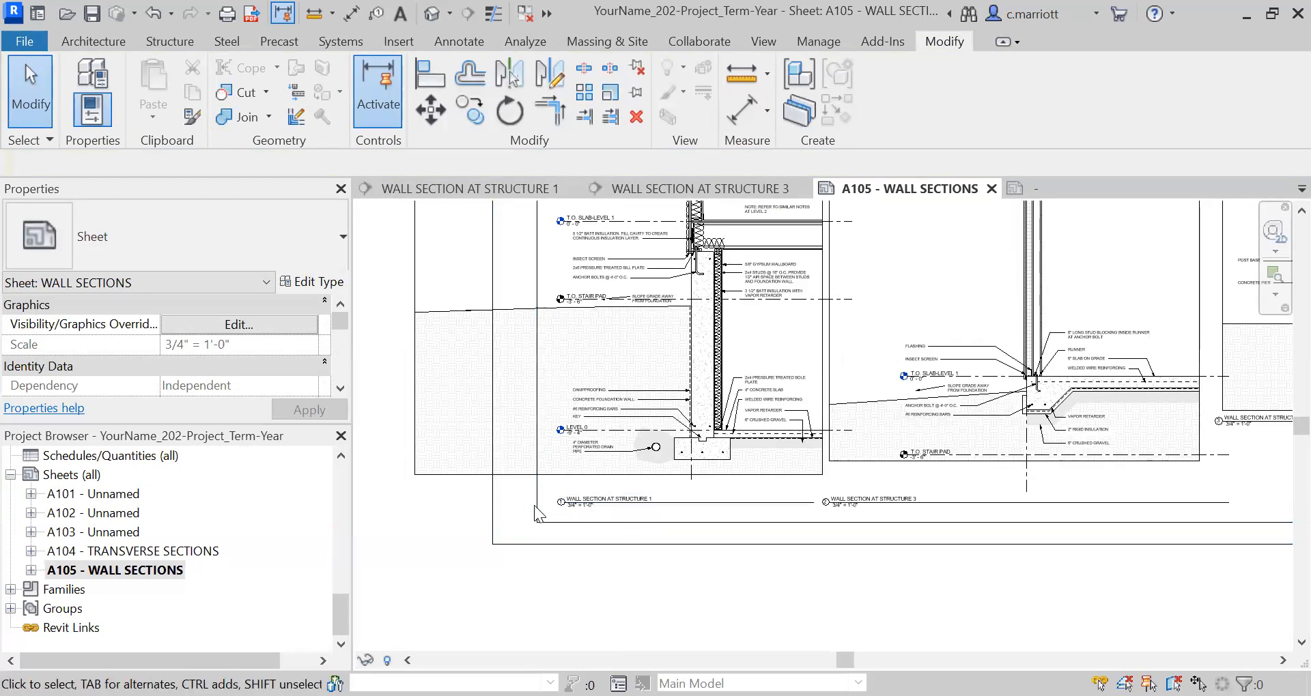
Crop the exterior side of the WALL SECTION AT STRUCTURE 1 view in to just outside the level heads and notes.
scroll(521, 377, "down", 6)
middle_click_drag(513, 408, 541, 451)
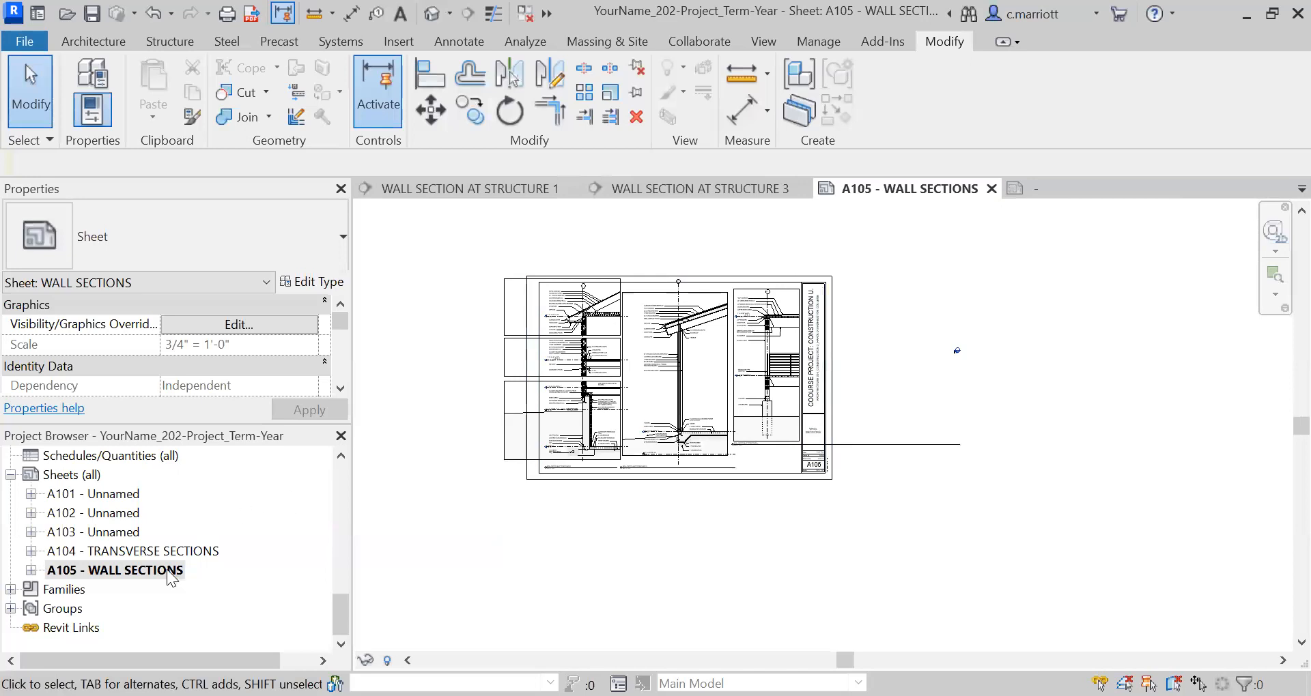
scroll(345, 480, "up", 3)
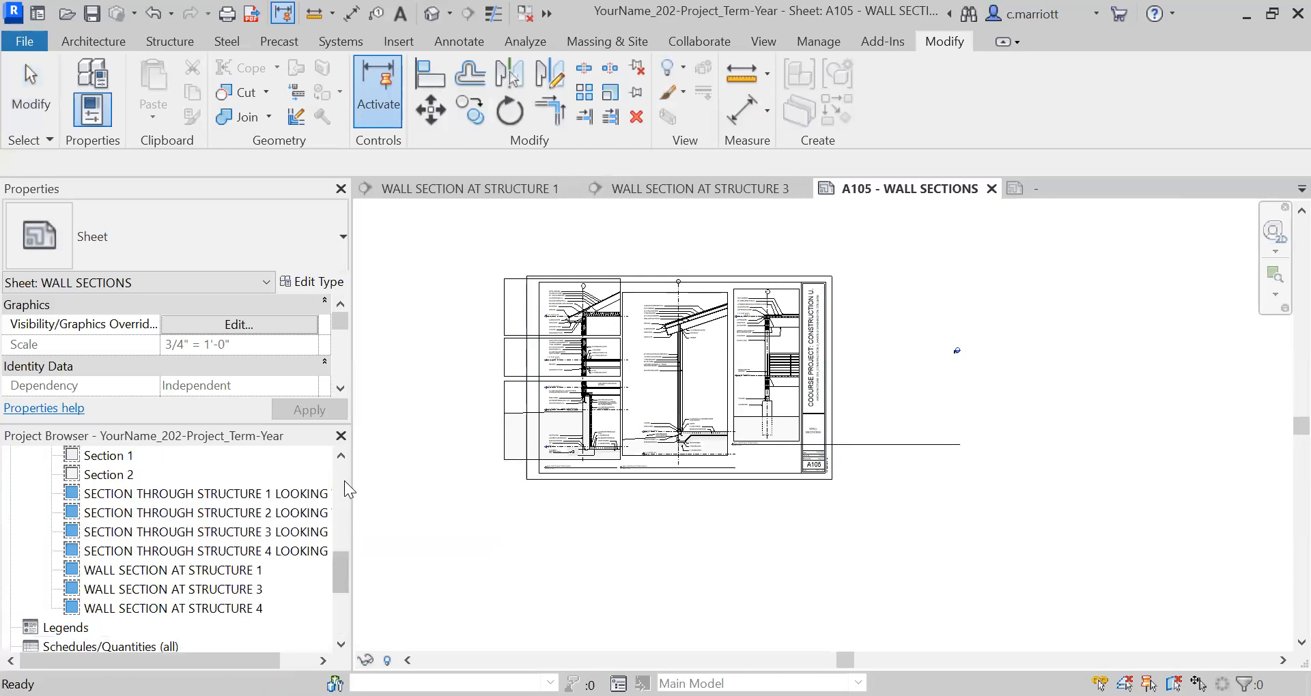
double_click(233, 570)
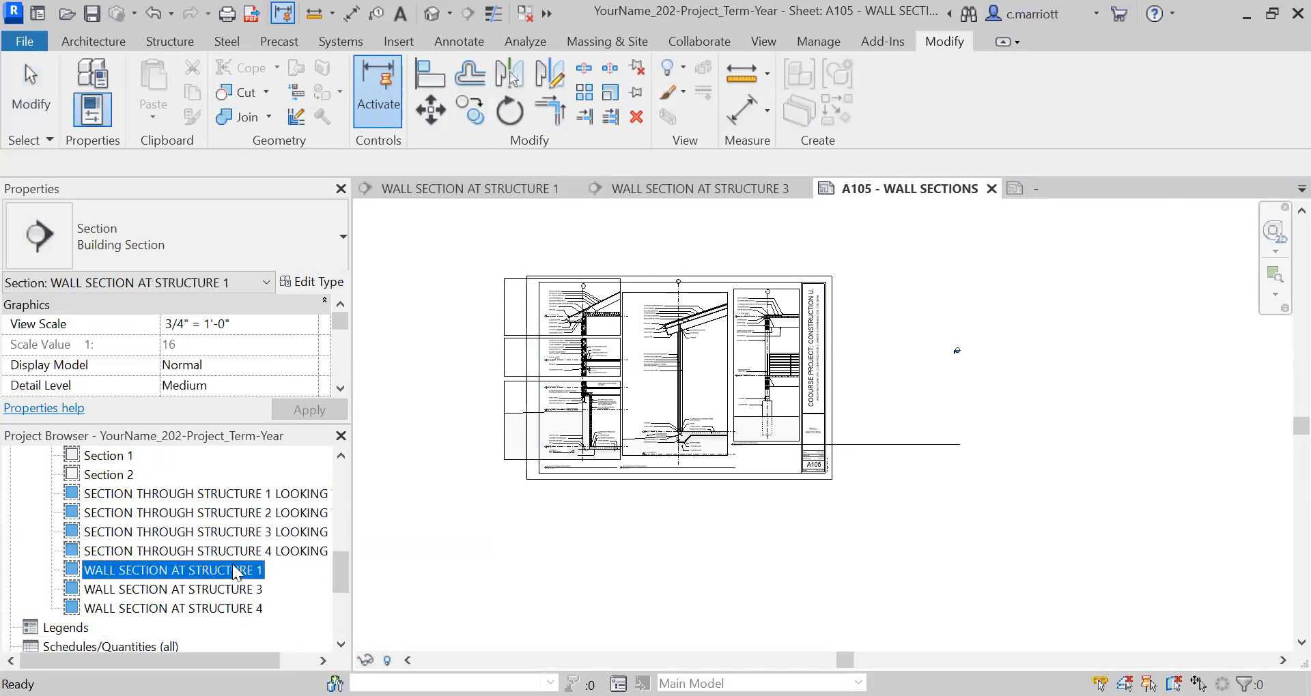
left_click(587, 387)
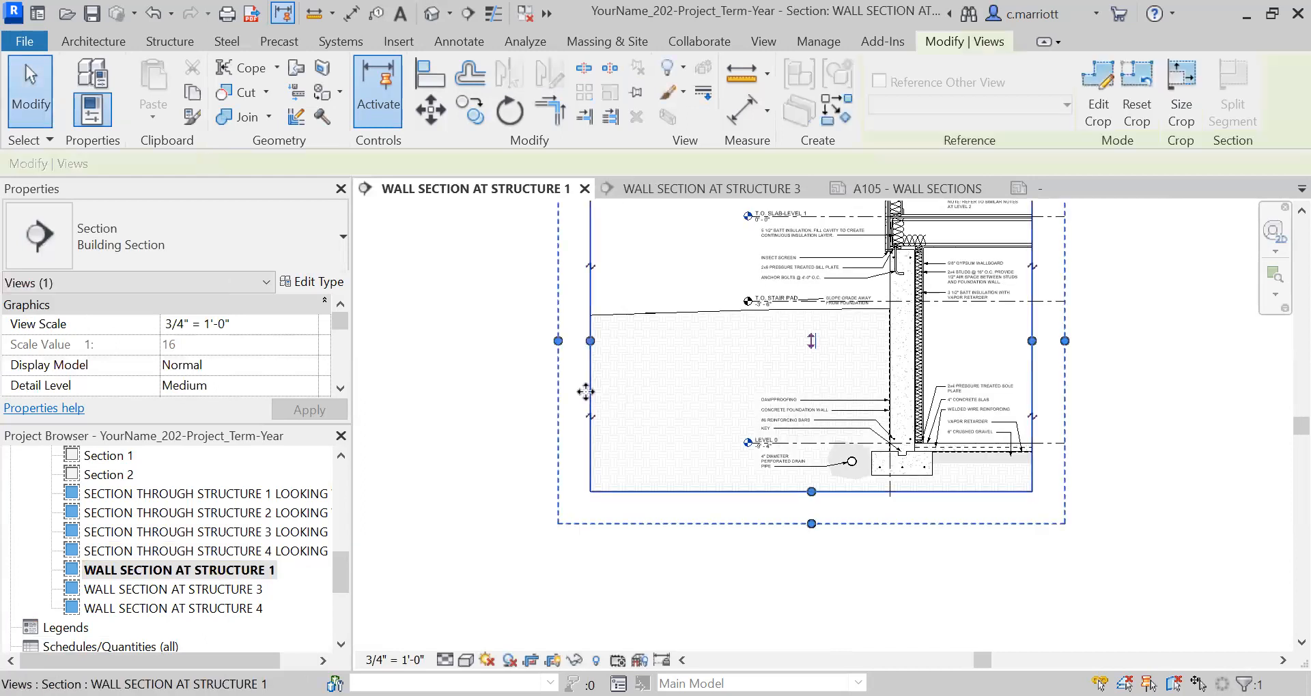
left_click_drag(590, 360, 687, 379)
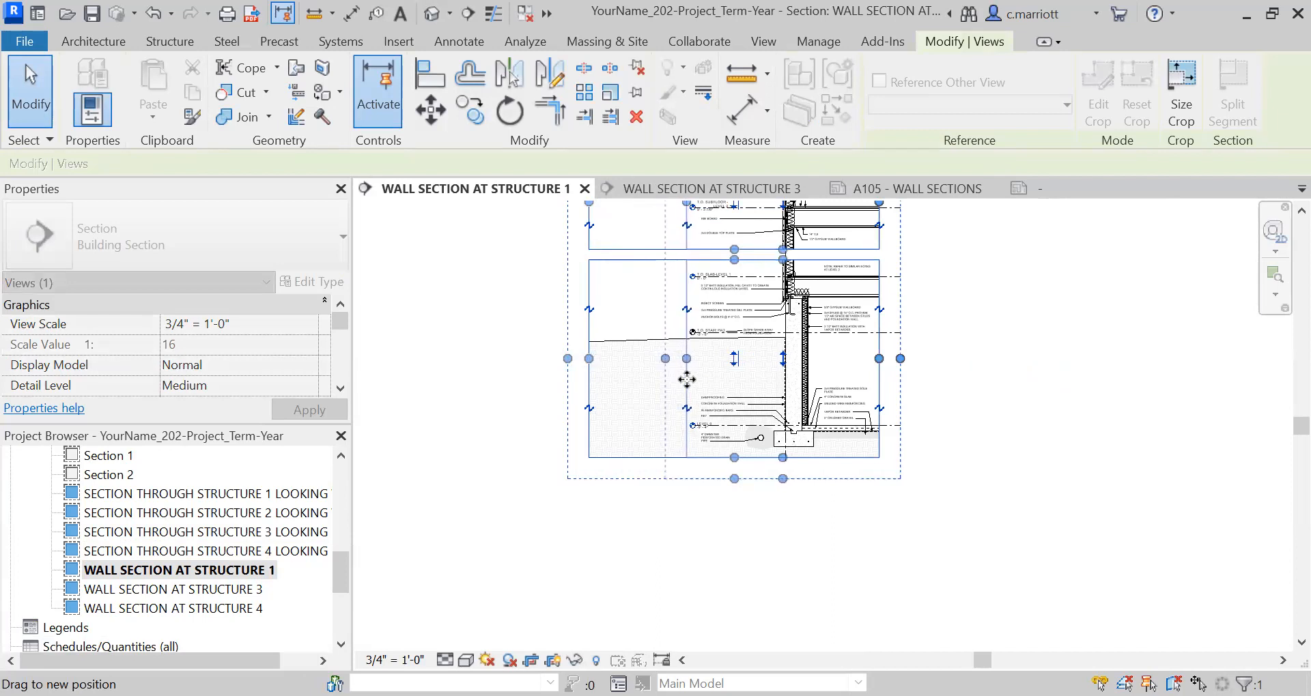
left_click(487, 381)
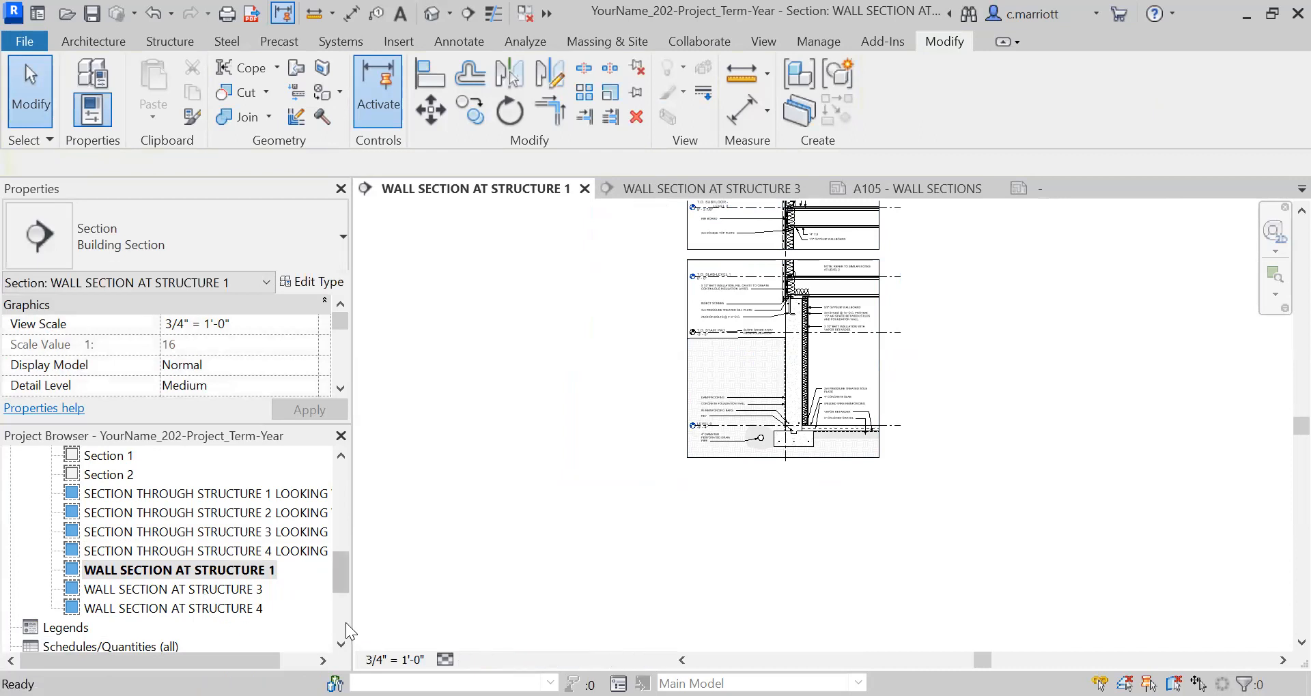
Return to sheet A105 and check how the narrowed Structure 1 section fits the border and the neighbouring Structure 3 section.
scroll(125, 592, "down", 4)
double_click(109, 572)
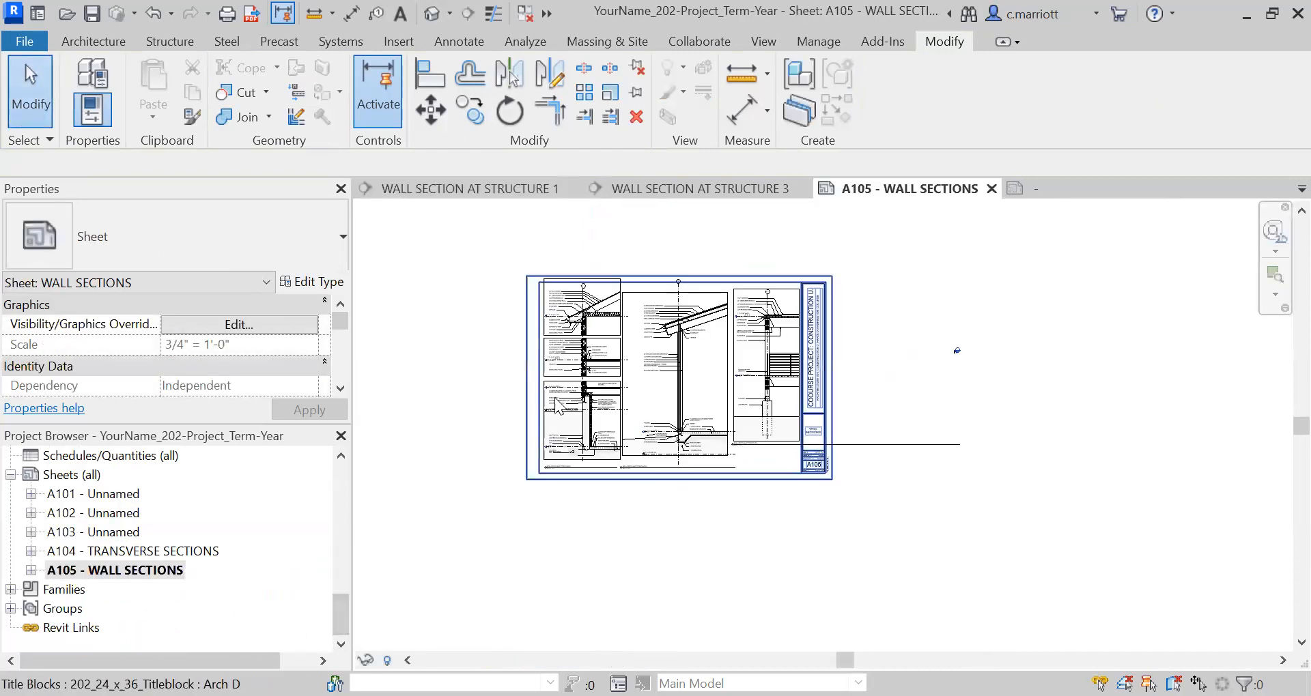
scroll(524, 310, "up", 2)
middle_click_drag(523, 351, 707, 422)
scroll(672, 451, "down", 3)
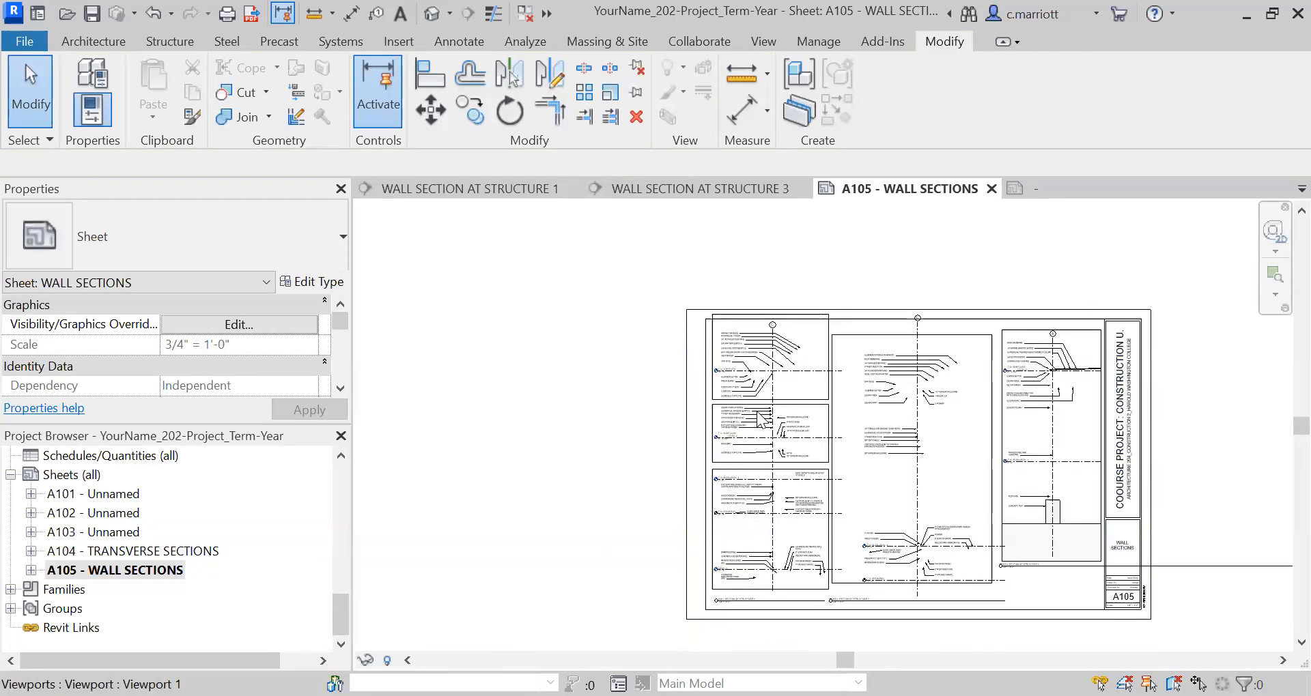
scroll(754, 410, "up", 2)
scroll(870, 389, "up", 2)
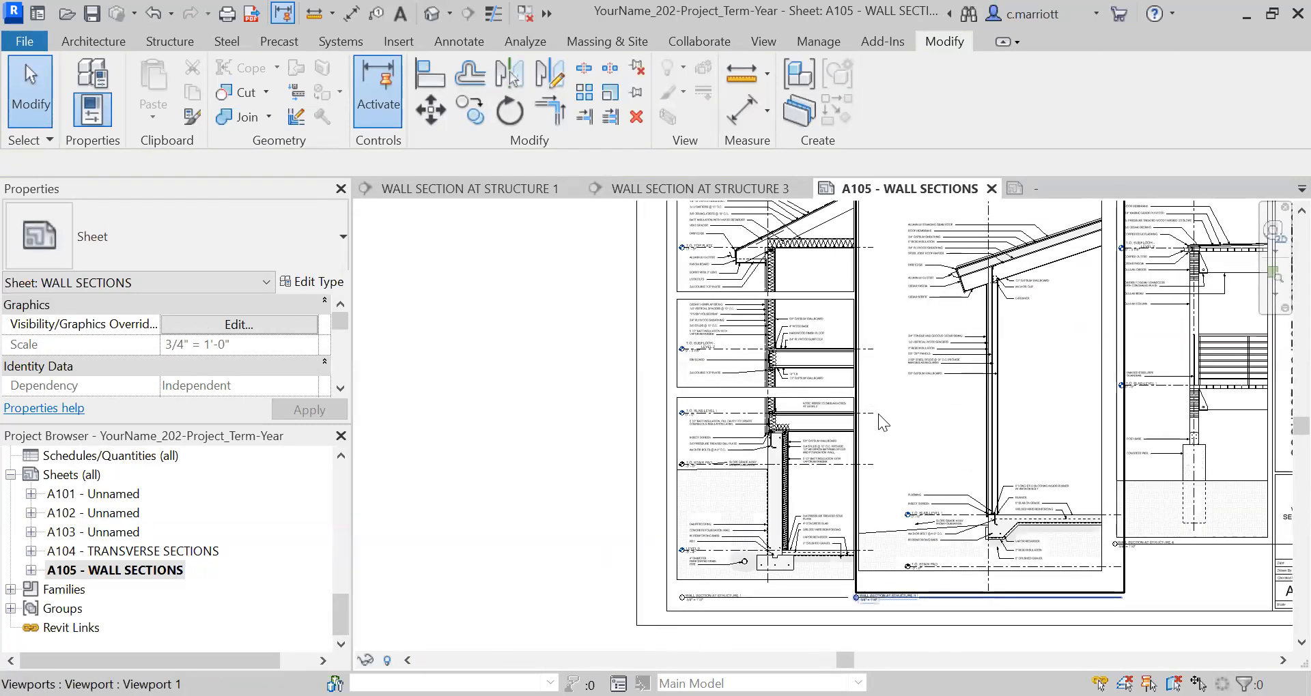
scroll(878, 414, "up", 1)
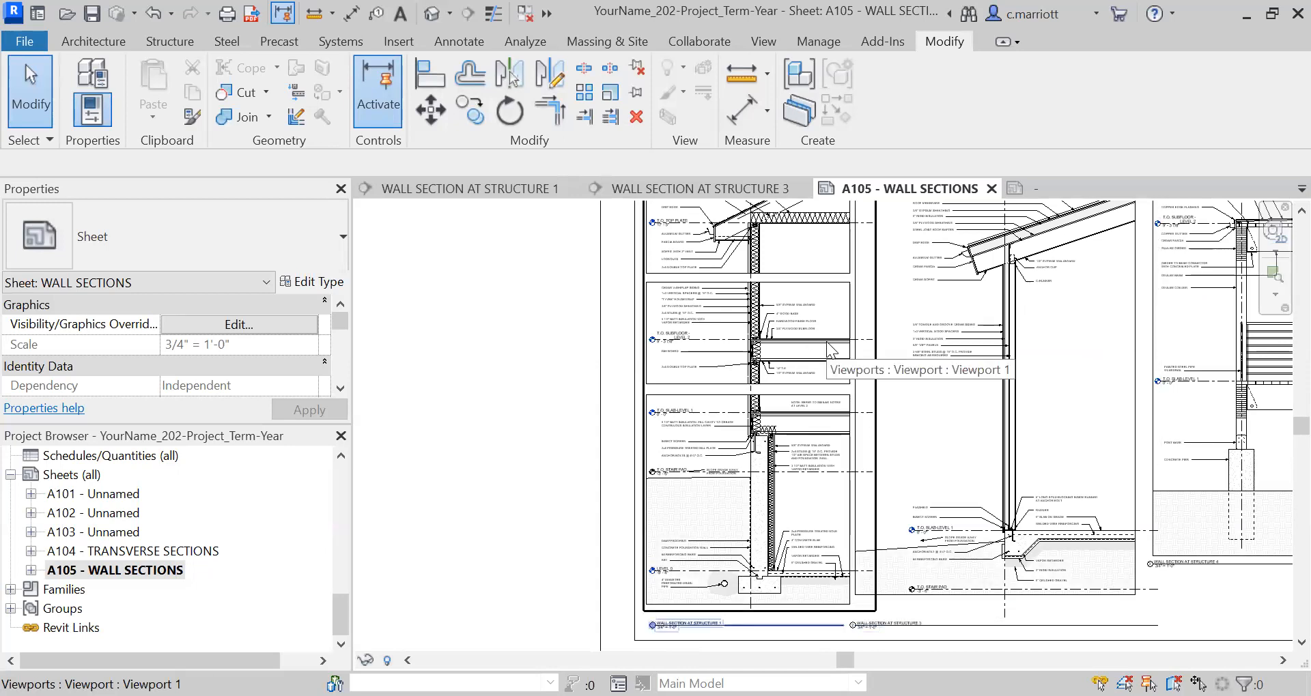
middle_click_drag(553, 533, 530, 495)
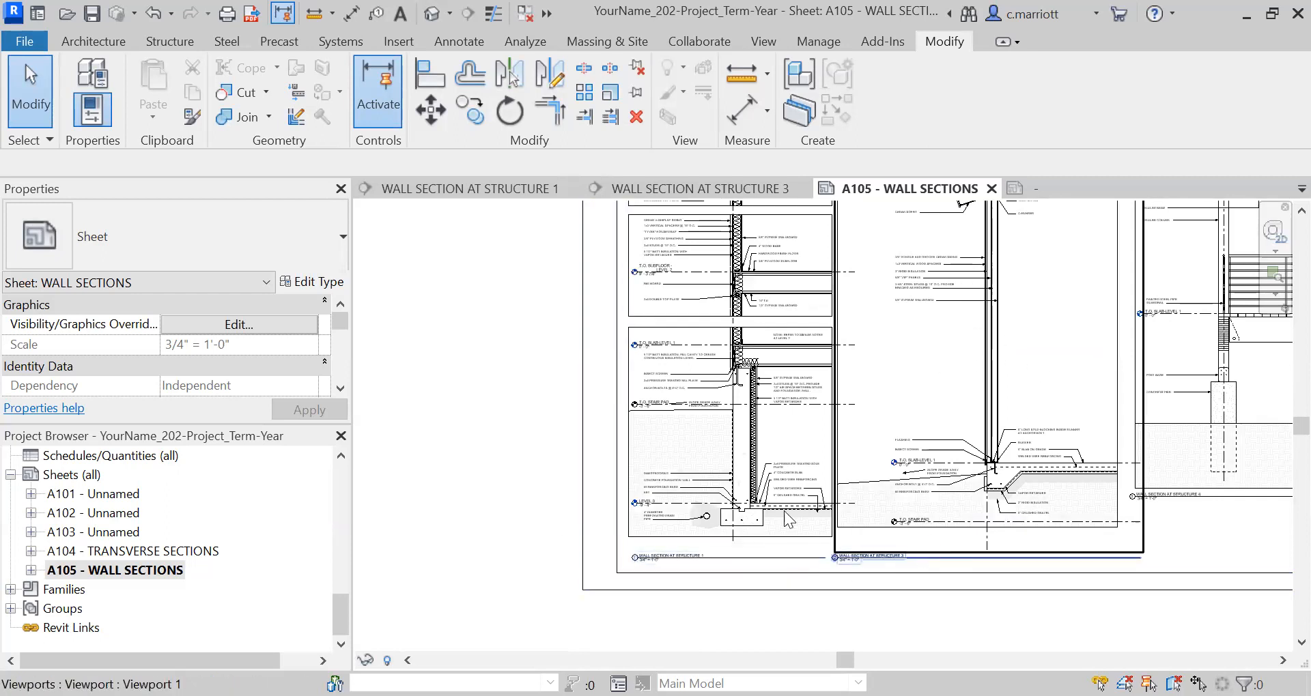
Nudge the Structure 1 viewport slightly down on the sheet and deselect it.
scroll(644, 567, "up", 4)
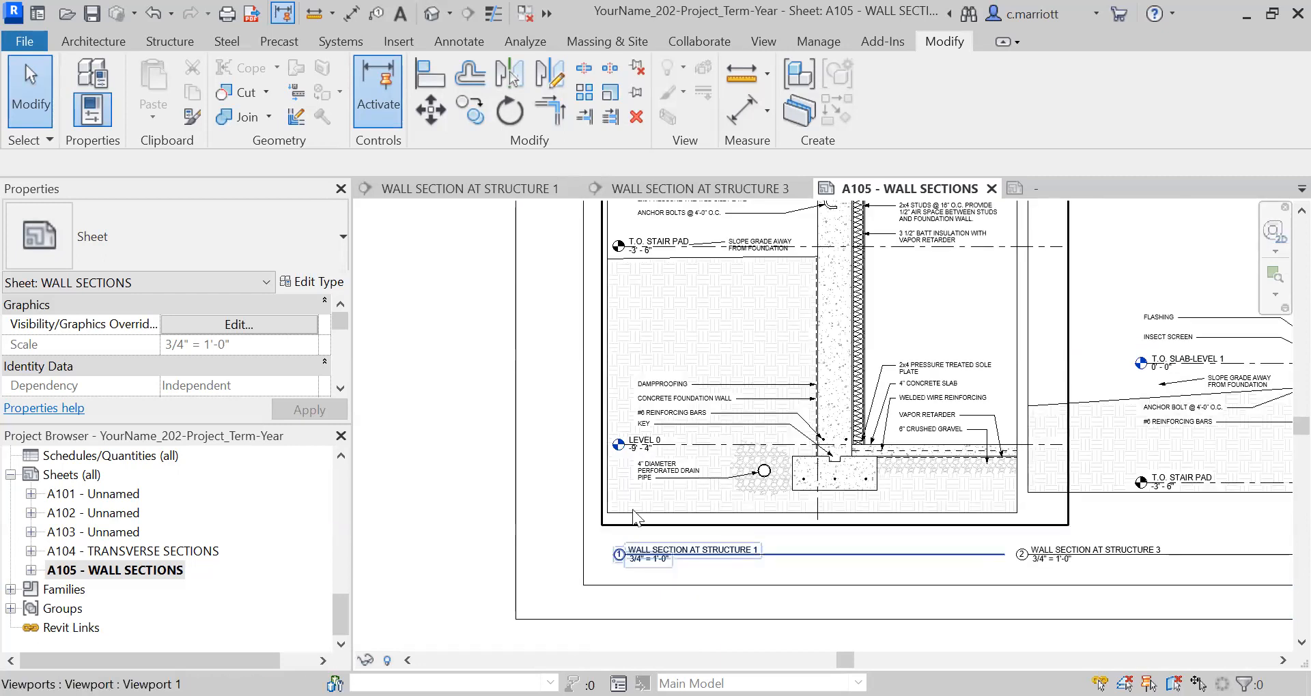
left_click(600, 490)
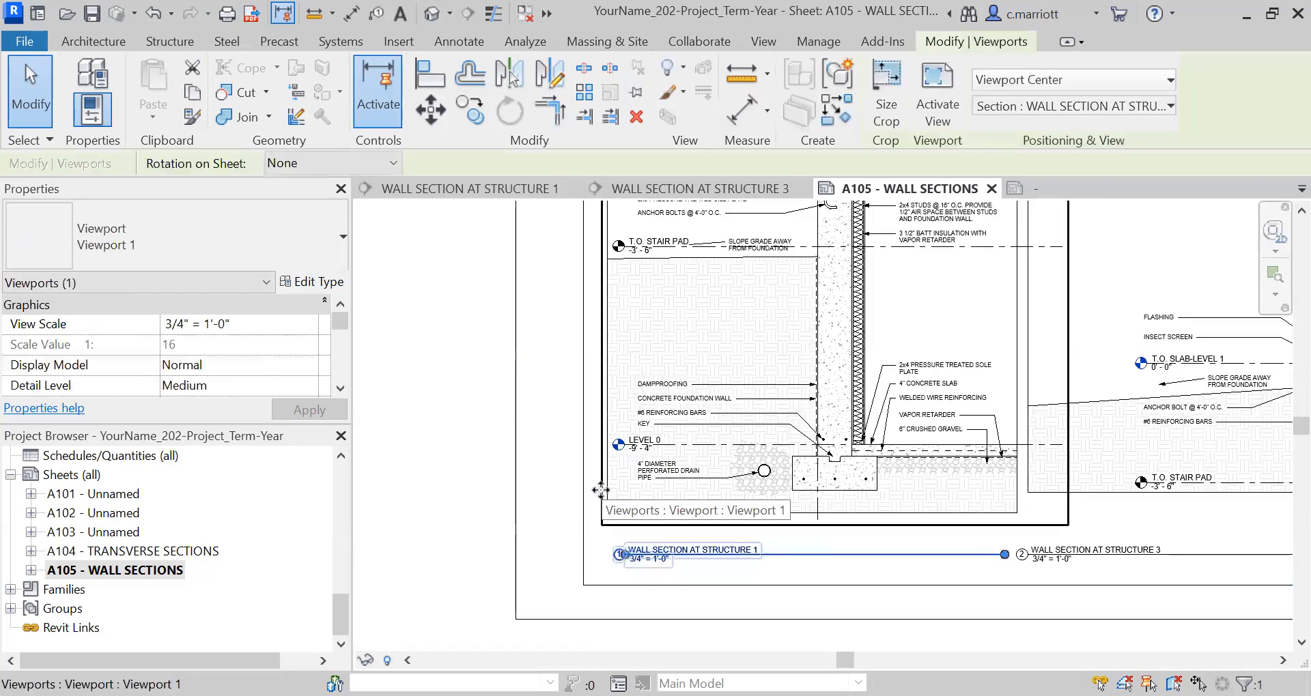
key("Down")
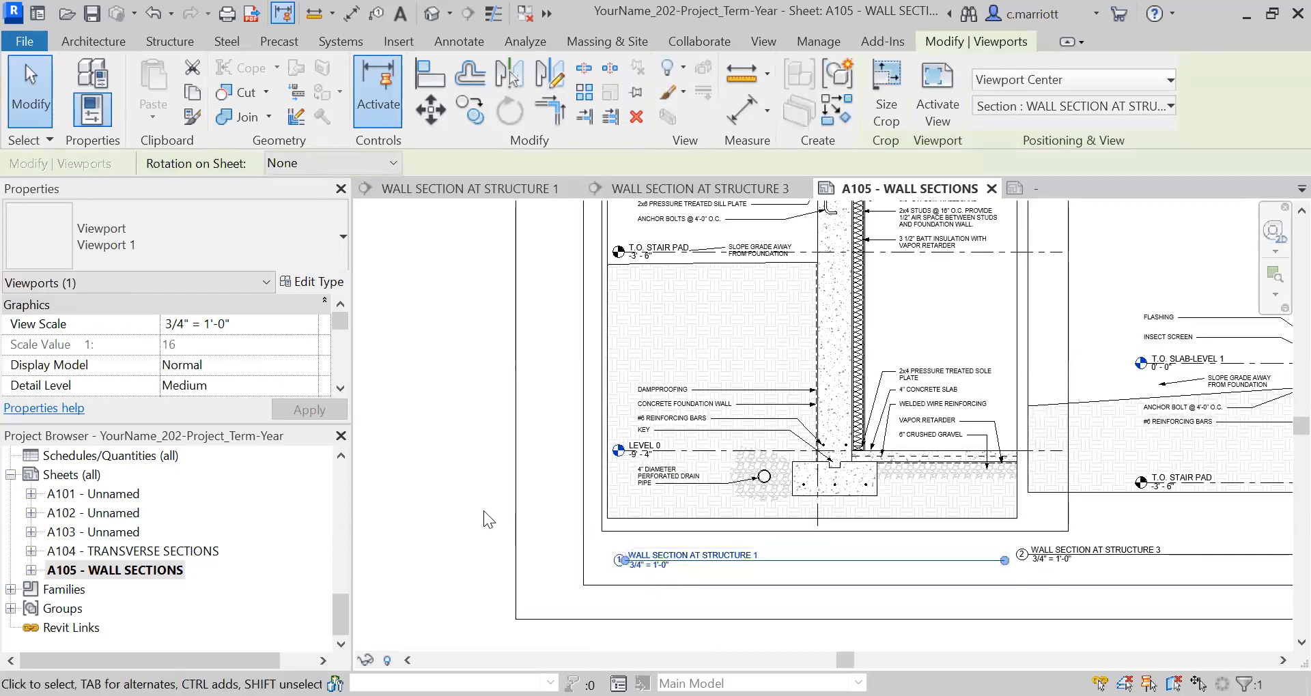
left_click(482, 509)
Review the Structure 1 section's position on the sheet and open the WALL SECTION AT STRUCTURE 1 view.
scroll(590, 419, "down", 5)
scroll(591, 419, "down", 1)
middle_click_drag(621, 427, 681, 642)
middle_click_drag(578, 603, 643, 532)
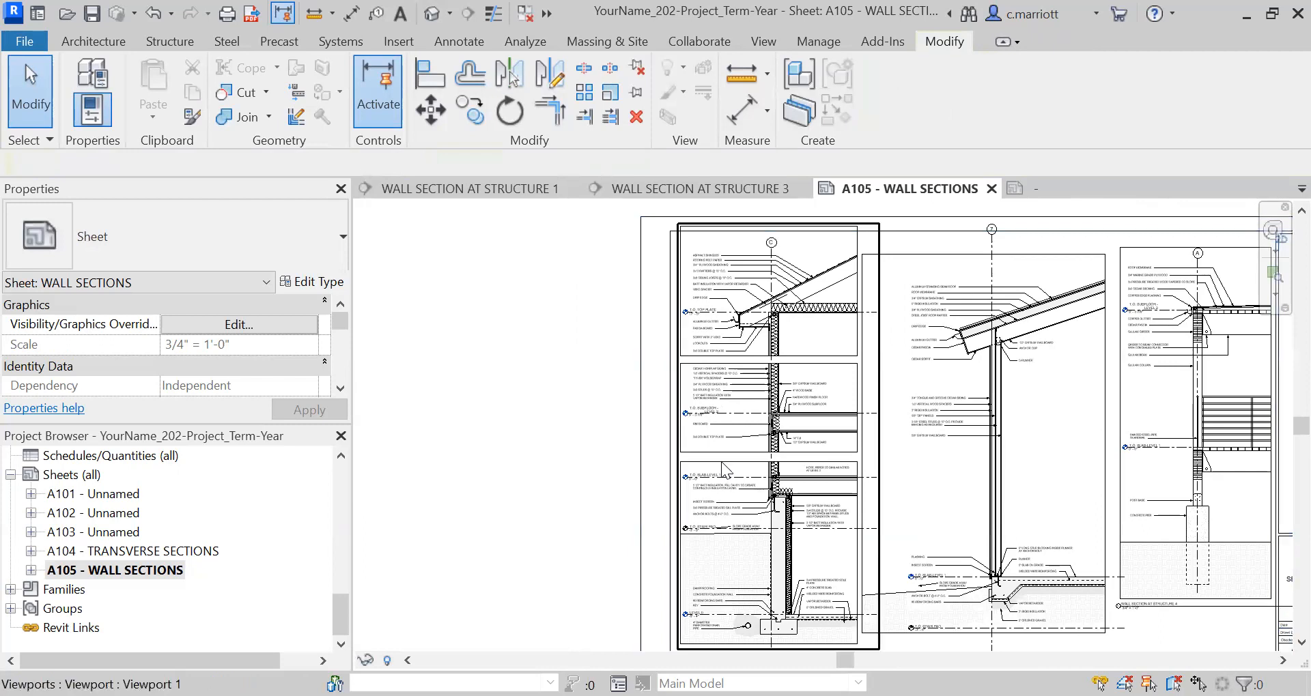
scroll(763, 442, "up", 2)
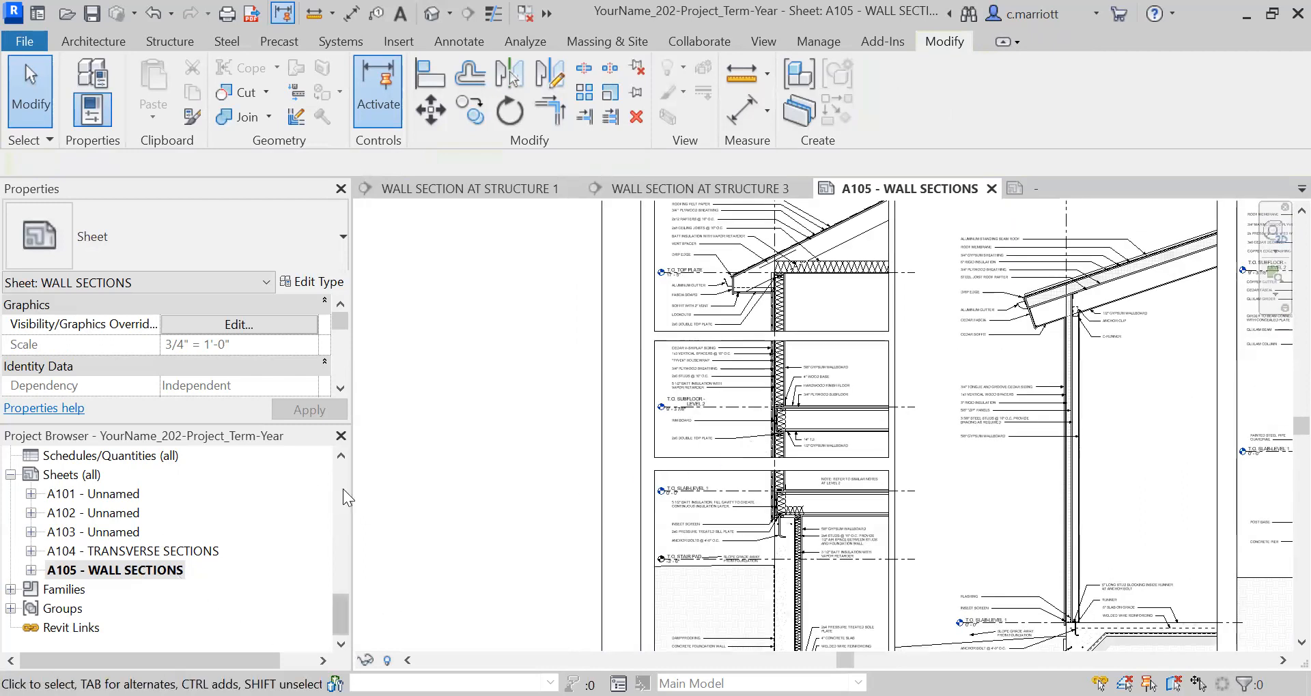
scroll(338, 508, "up", 3)
double_click(190, 572)
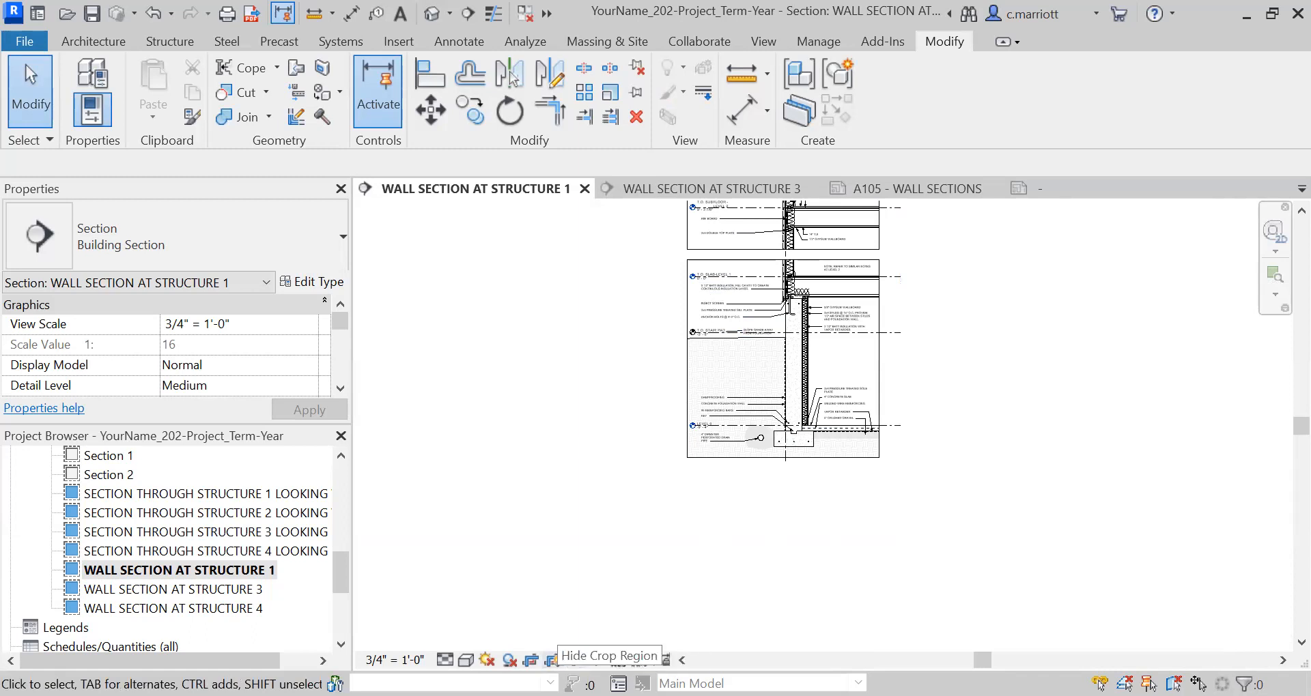
Hide the crop region of the WALL SECTION AT STRUCTURE 1 view and return to sheet A105.
left_click(551, 661)
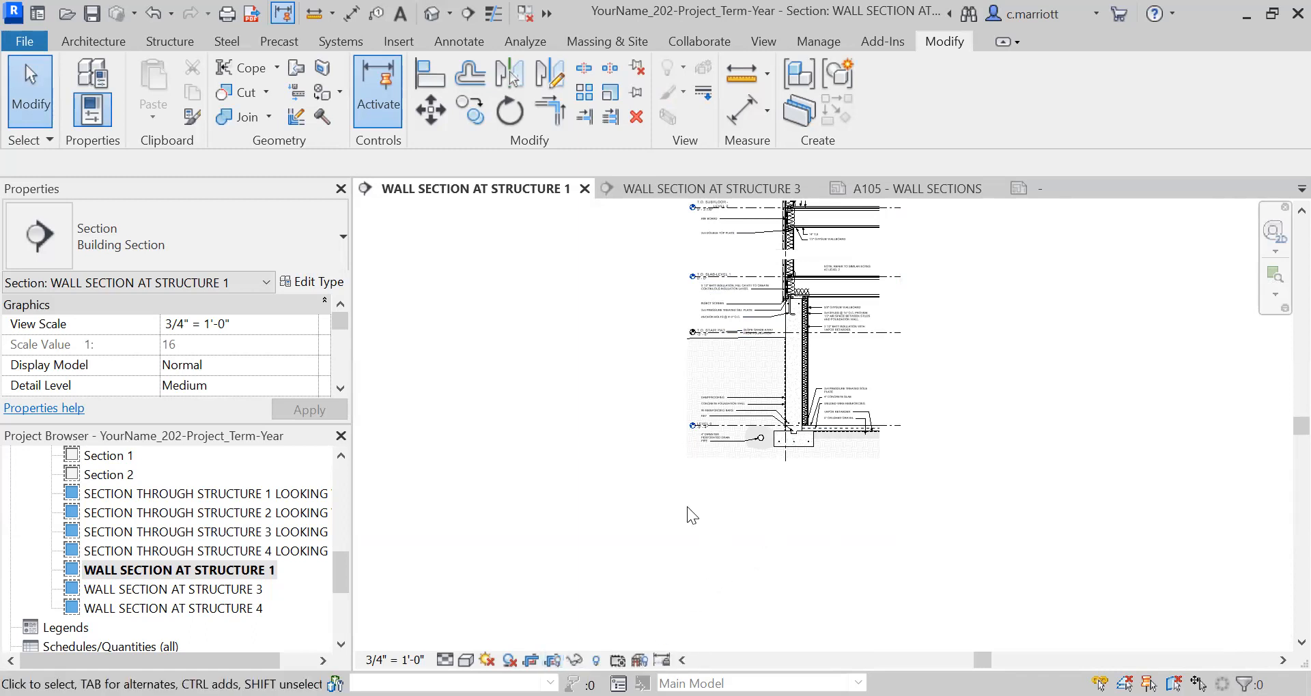
scroll(328, 615, "down", 4)
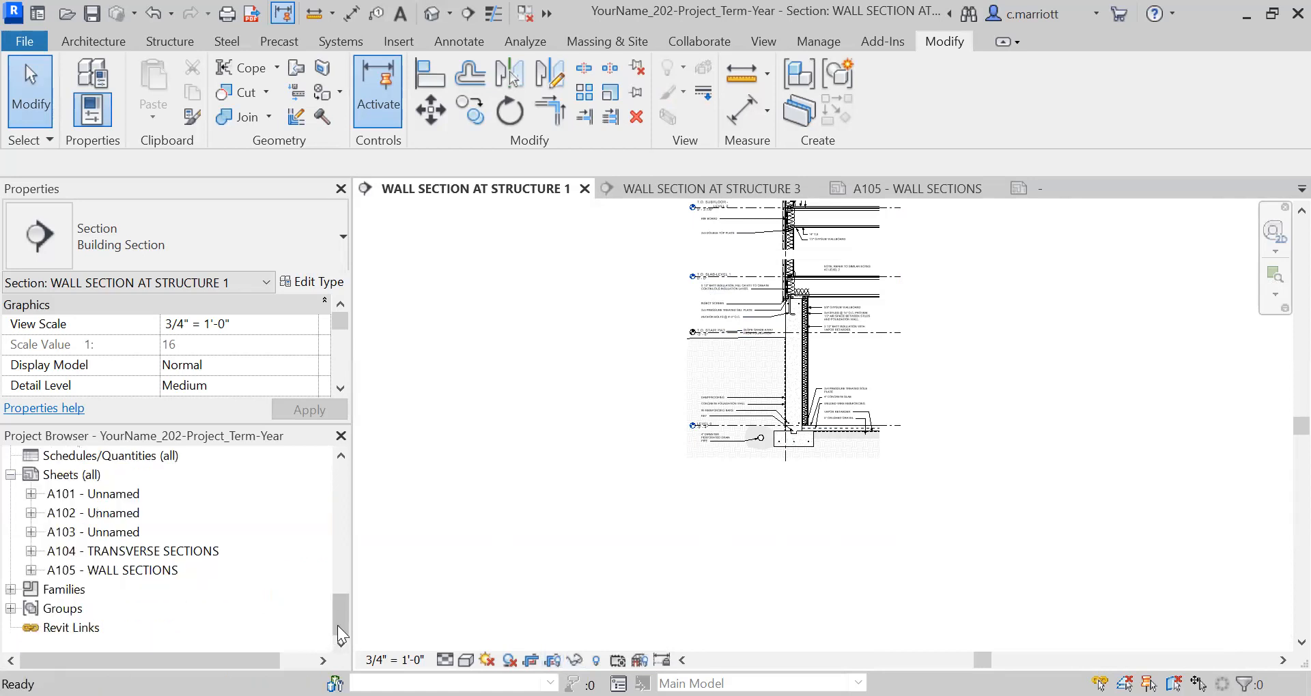
double_click(125, 570)
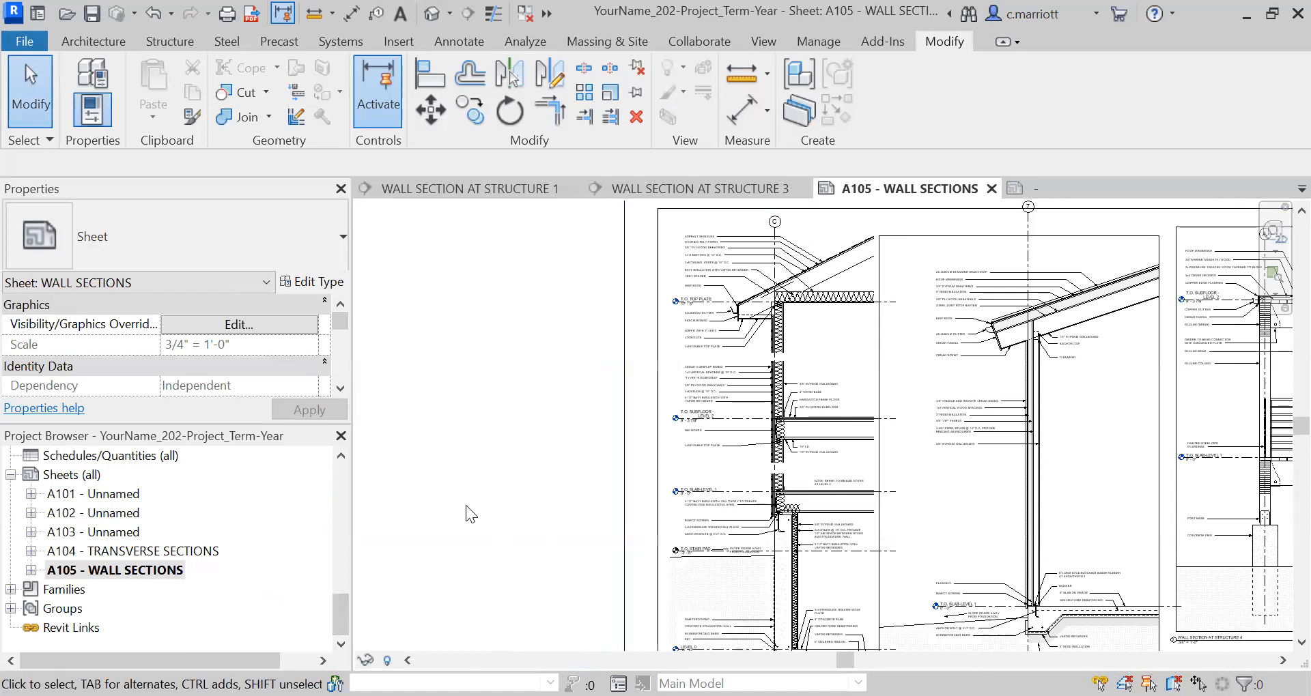
Examine the Structure 1 section without its crop border and compare its spacing with the other sections on sheet A105.
scroll(471, 505, "down", 5)
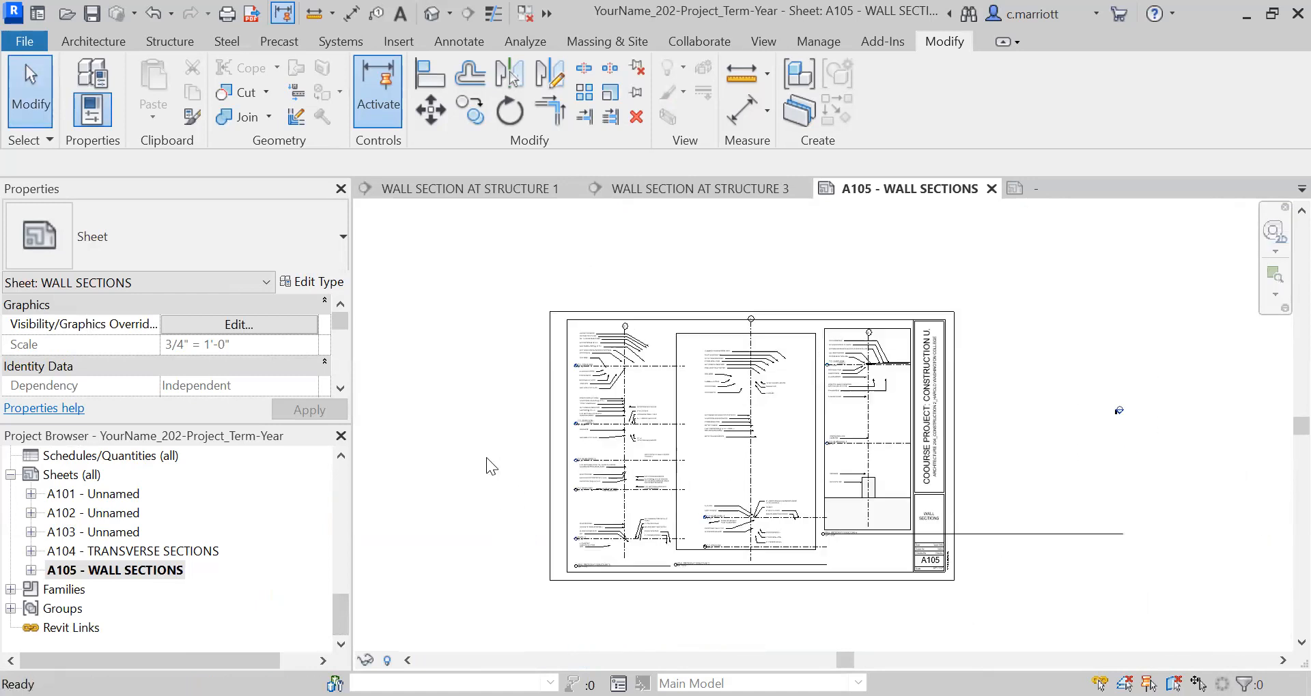
scroll(702, 590, "up", 1)
scroll(706, 552, "up", 1)
scroll(714, 546, "up", 1)
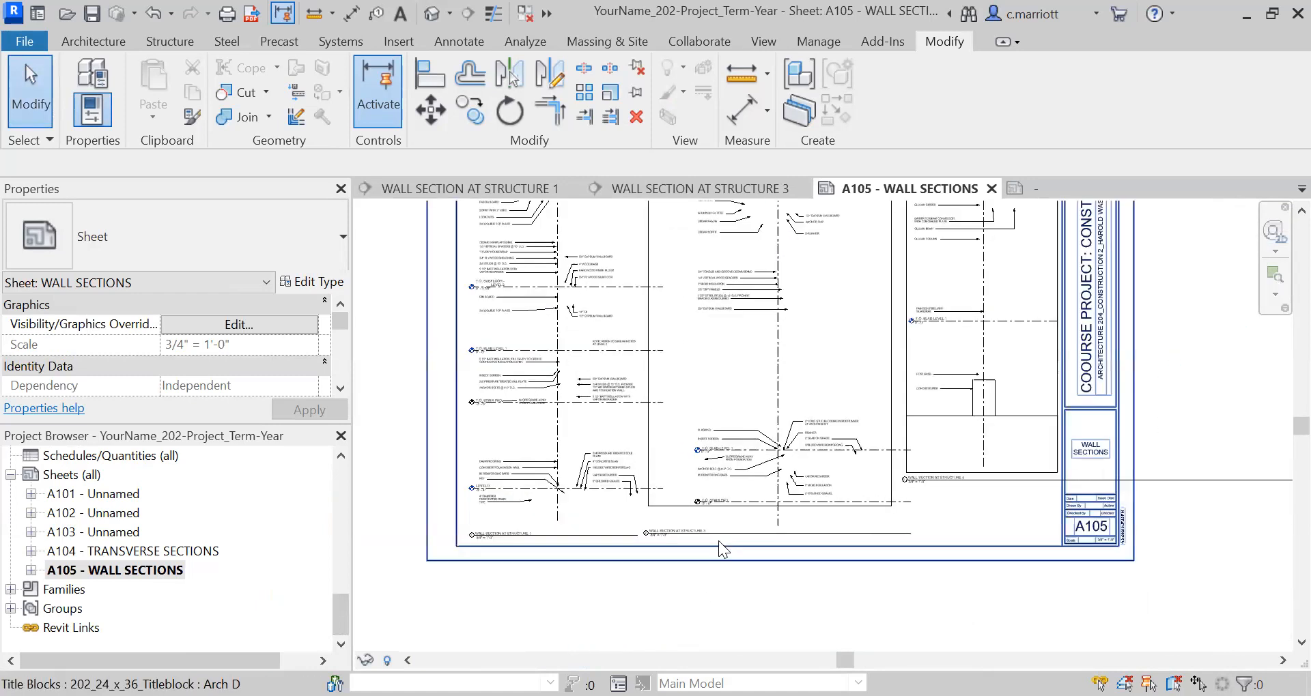
middle_click_drag(737, 553, 777, 562)
middle_click_drag(776, 483, 779, 544)
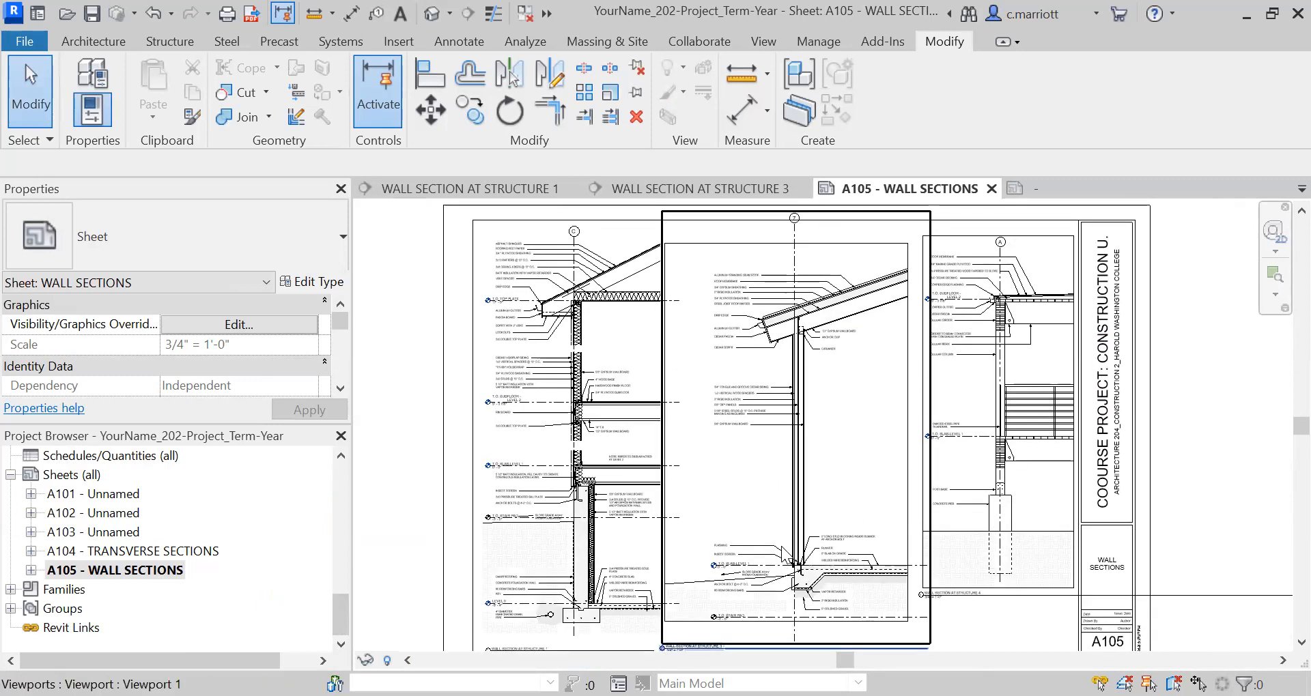
scroll(794, 372, "up", 1)
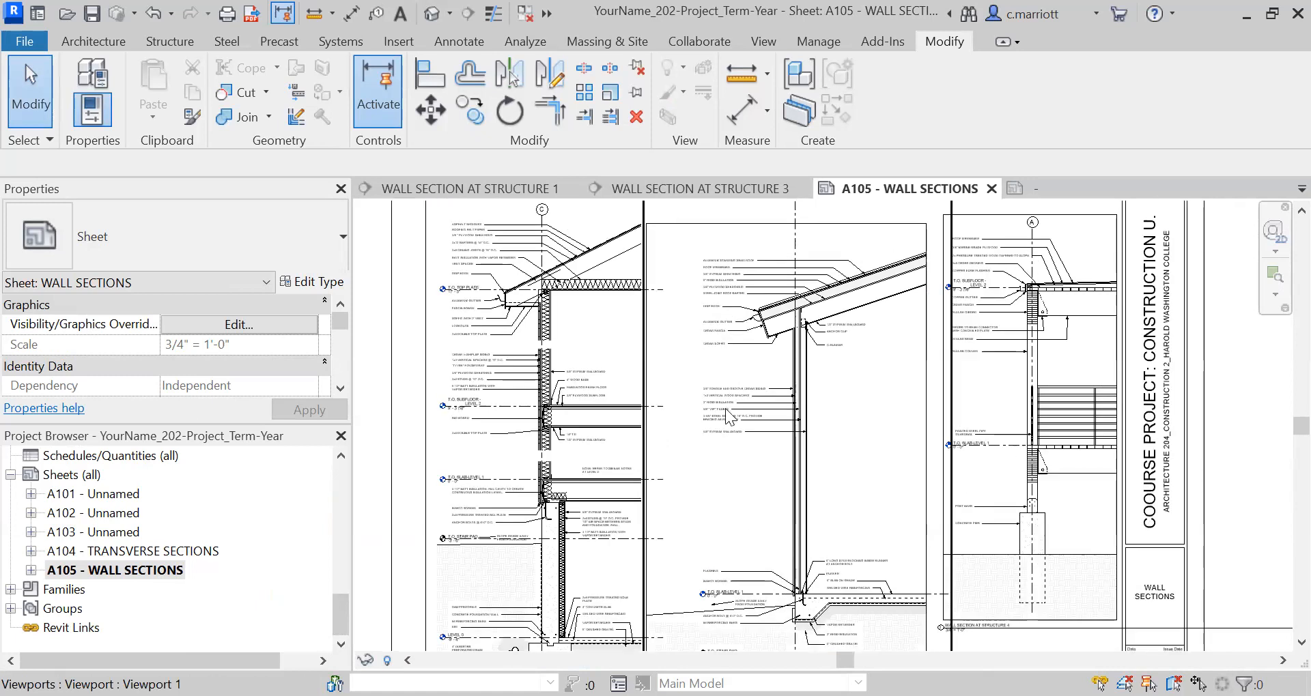
scroll(734, 396, "down", 1)
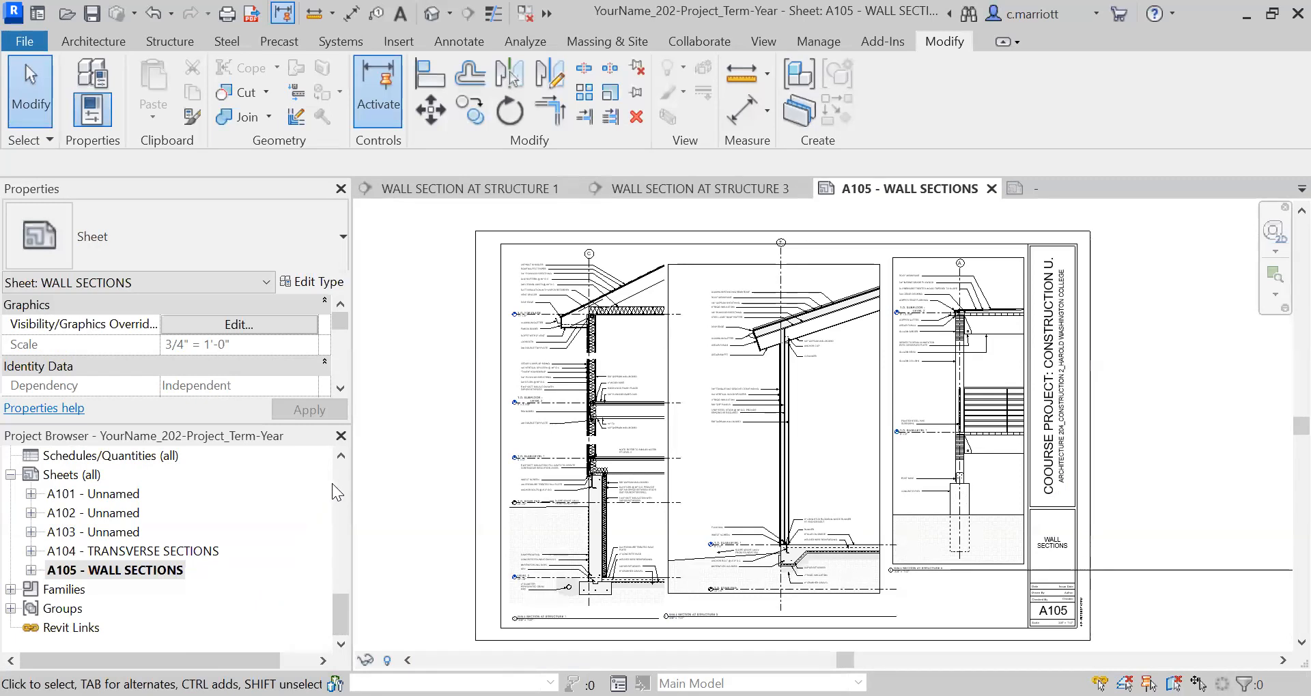
Open the WALL SECTION AT STRUCTURE 3 view and crop its exterior side in to just outside the notes.
scroll(344, 473, "up", 3)
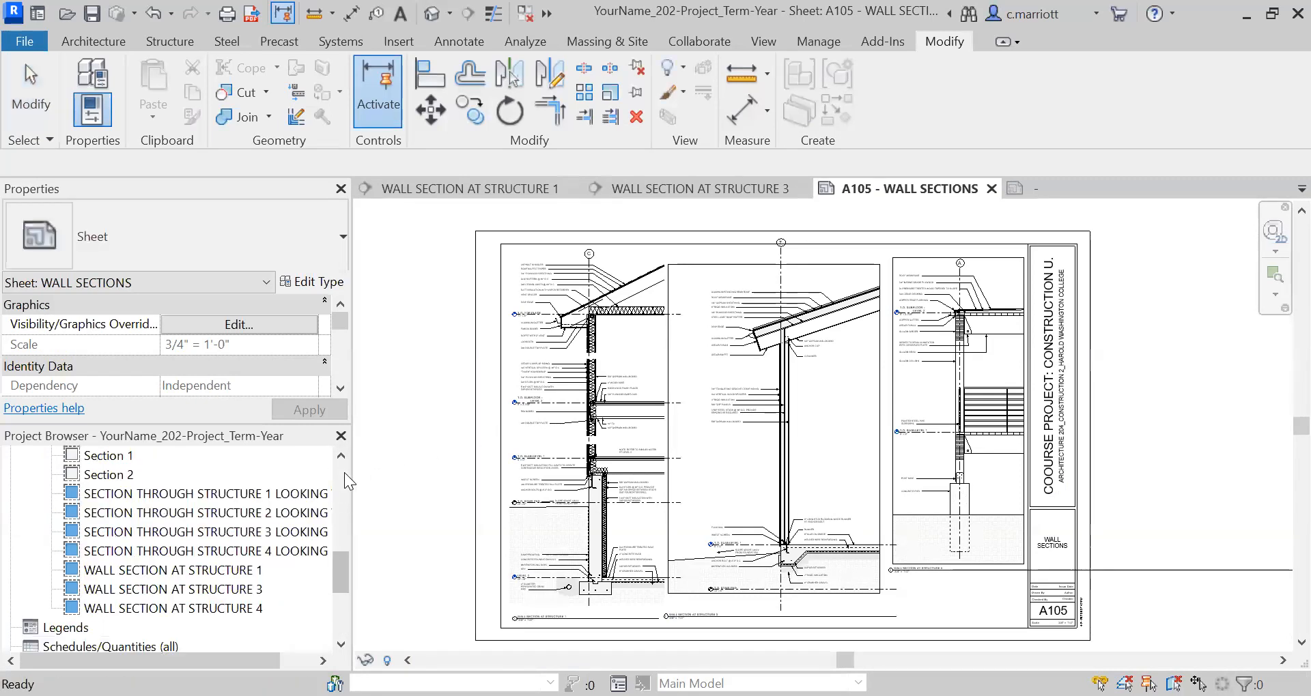
double_click(184, 590)
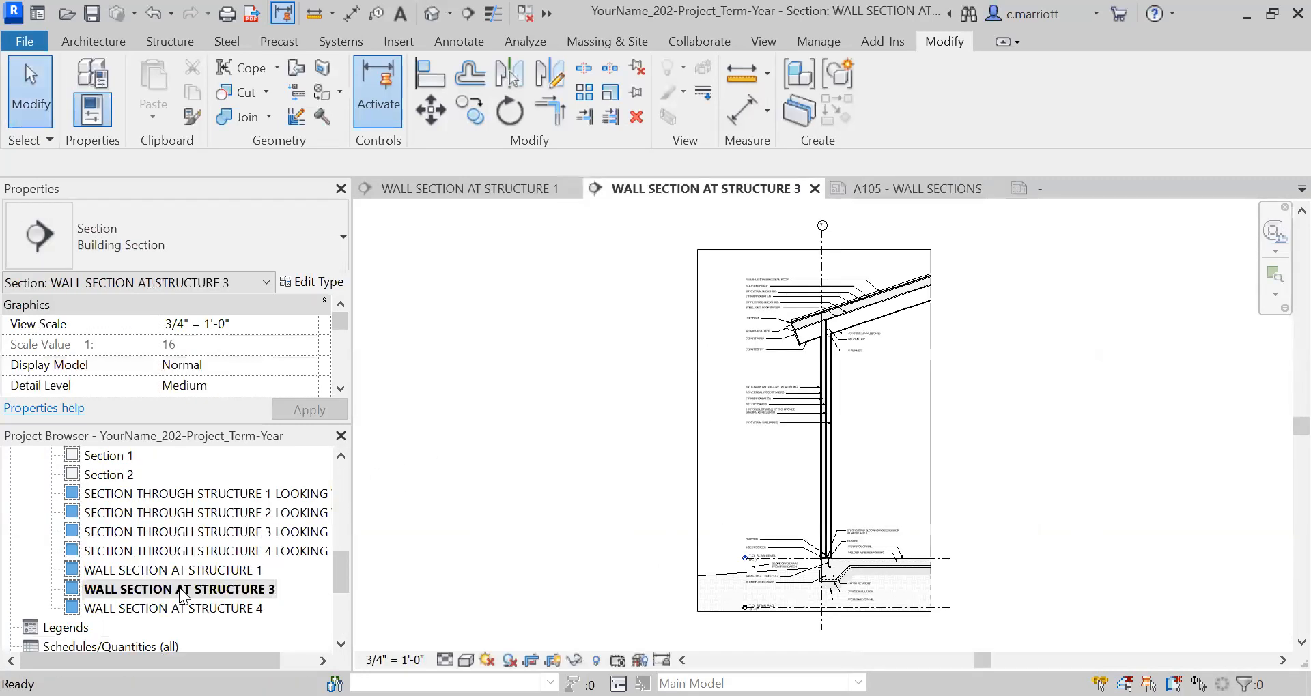
scroll(709, 430, "up", 3)
left_click(693, 441)
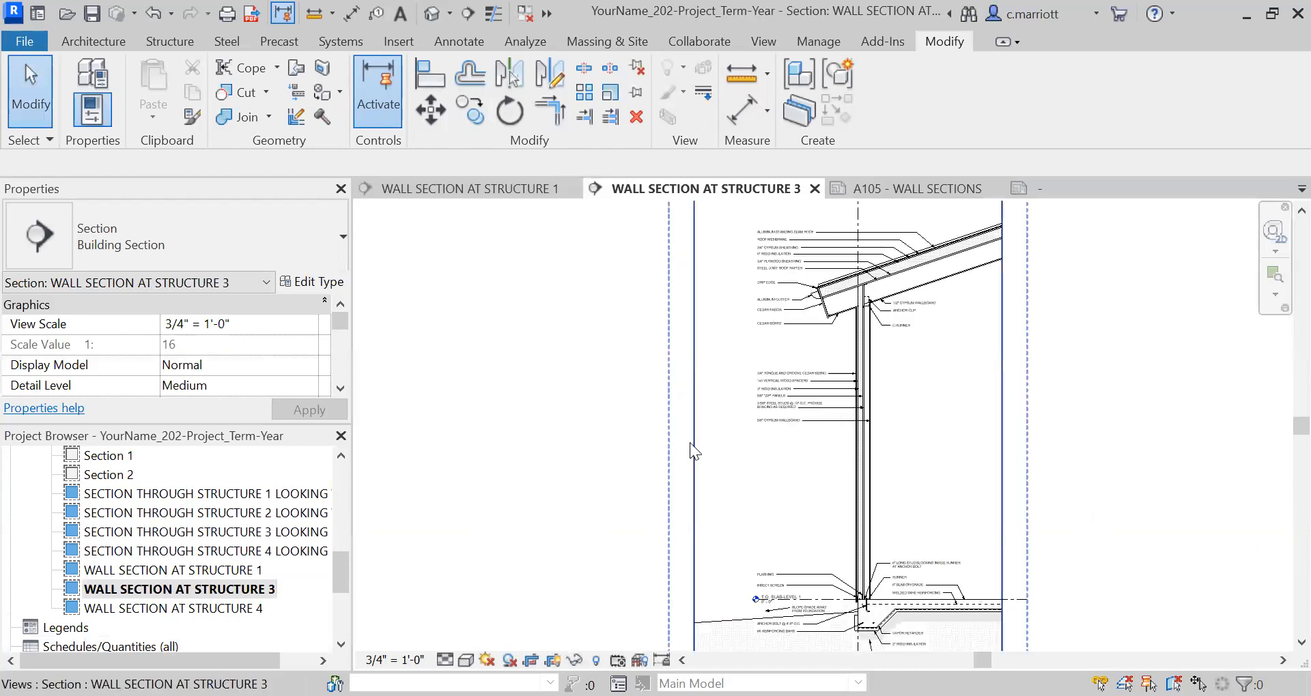
left_click_drag(694, 431, 751, 438)
left_click(931, 506)
scroll(948, 501, "down", 3)
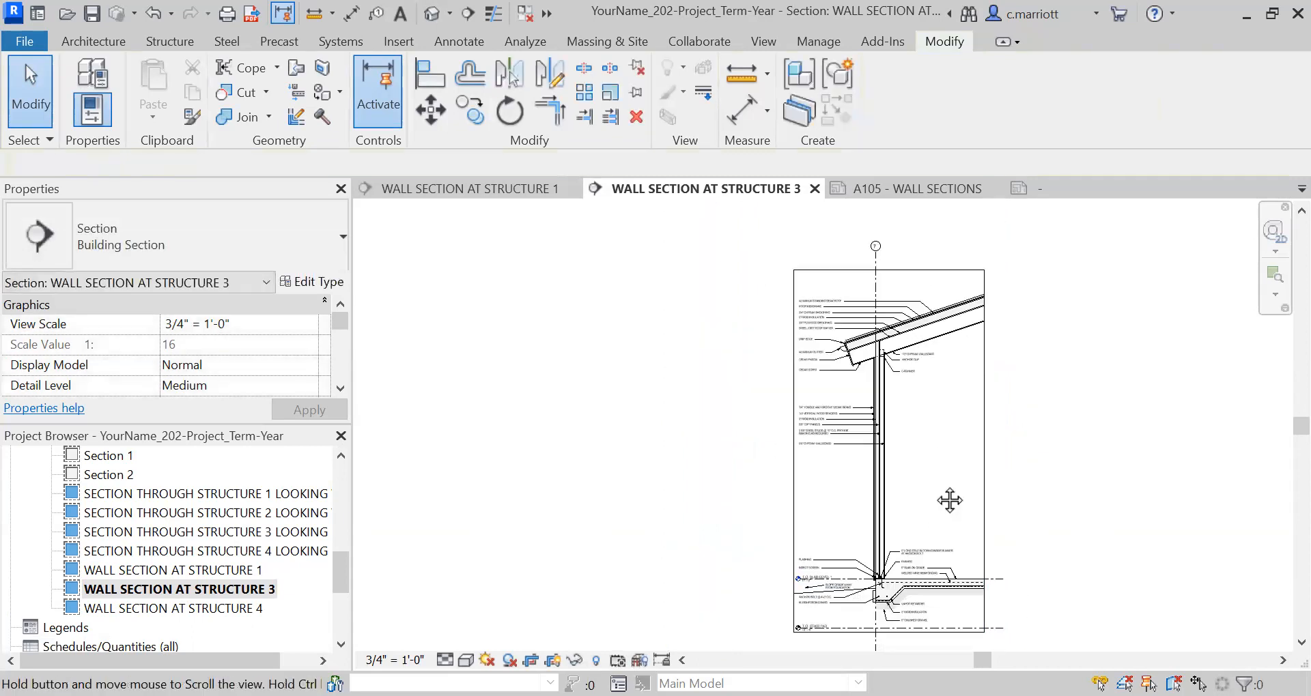
Crop the interior side of the Structure 3 wall section slightly in toward the wall and deselect the crop region.
left_click(963, 439)
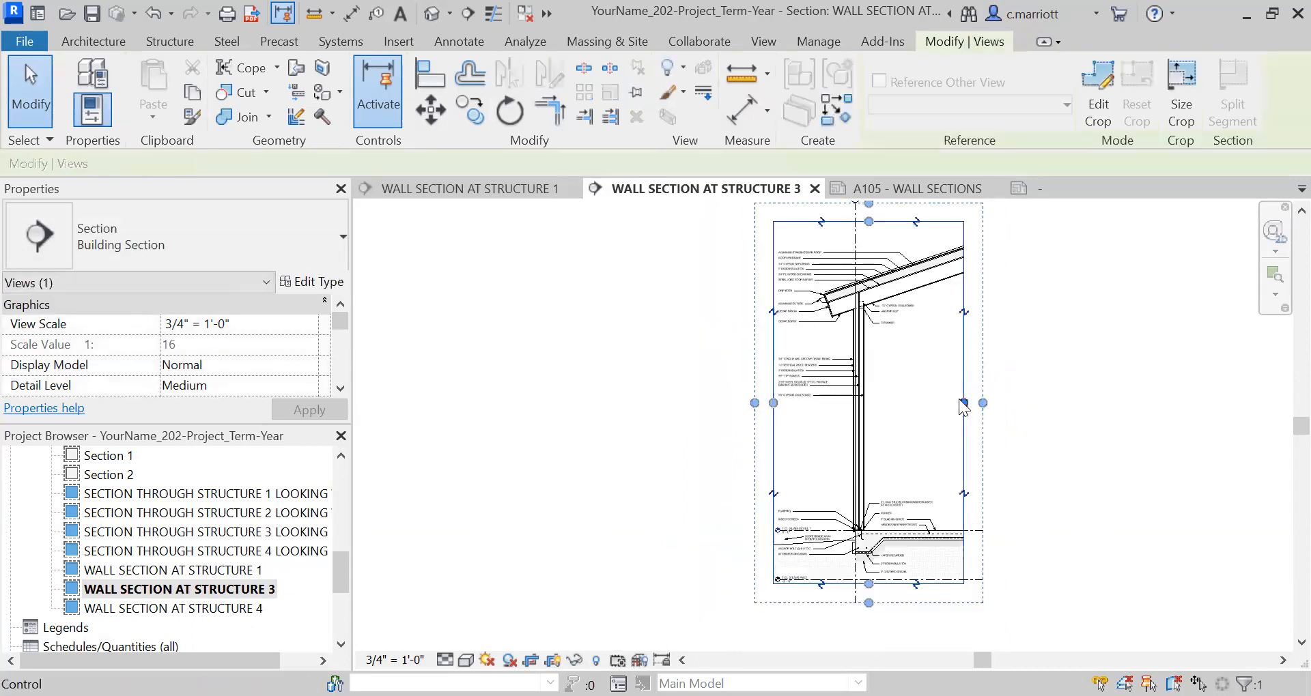
left_click_drag(964, 403, 948, 402)
middle_click_drag(674, 385, 686, 405)
left_click(1089, 454)
Lower the bubble end of grid 7 to just inside the upper edge of the Structure 3 crop region.
scroll(912, 265, "up", 2)
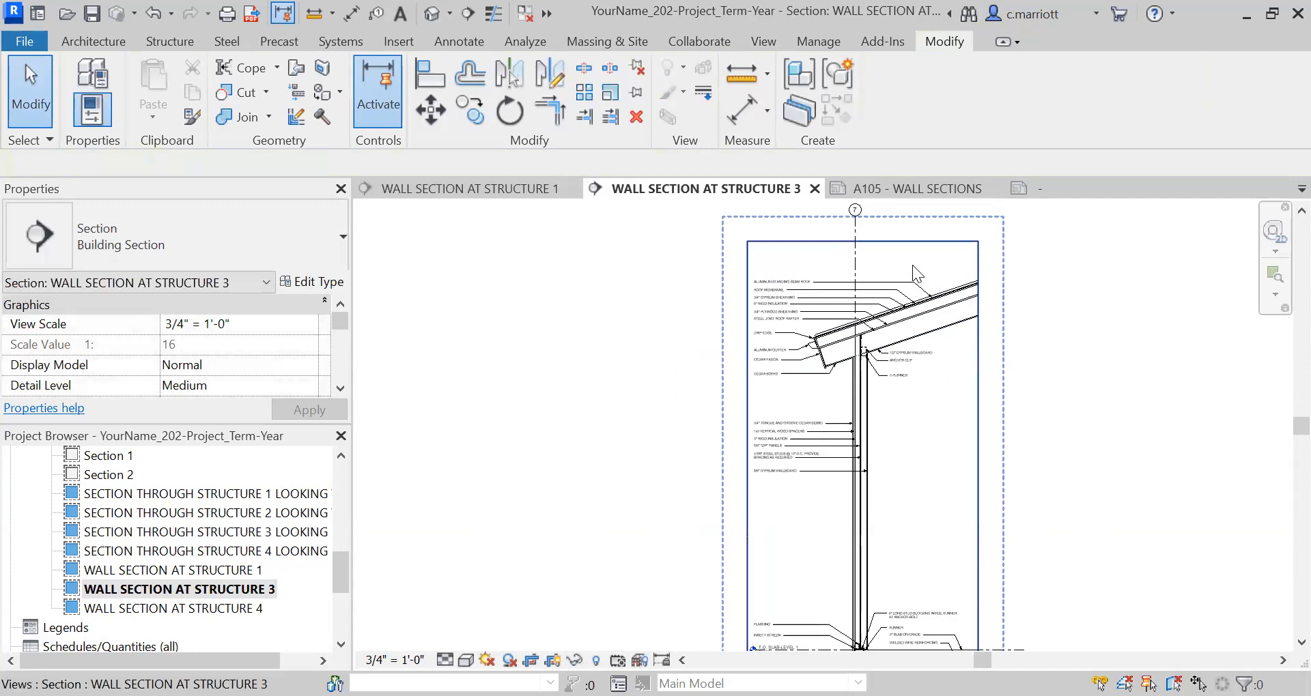
left_click(855, 251)
scroll(855, 248, "up", 1)
left_click_drag(856, 246, 857, 300)
left_click(575, 330)
scroll(582, 317, "down", 2)
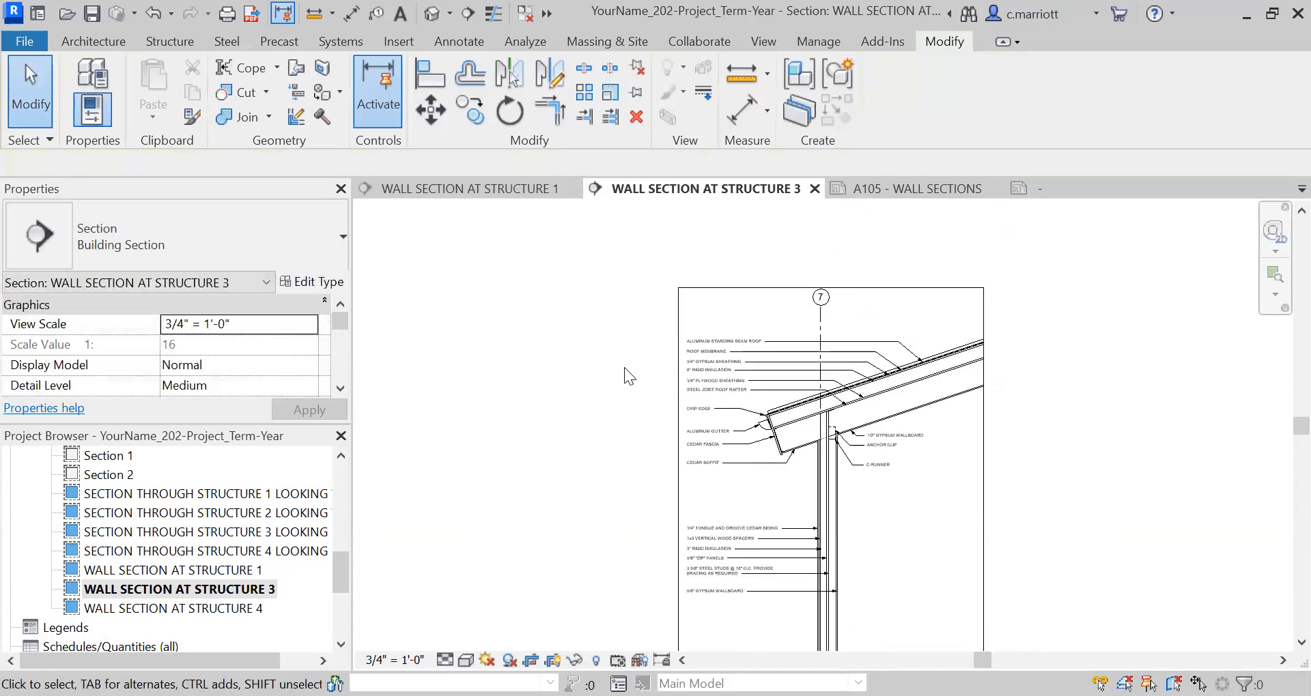
Shorten the interior ends of the aligned T.O. STAIR PAD and T.O. SLAB-LEVEL 1 lines to just beyond the crop region.
middle_click_drag(663, 341, 676, 191)
middle_click_drag(683, 450, 695, 389)
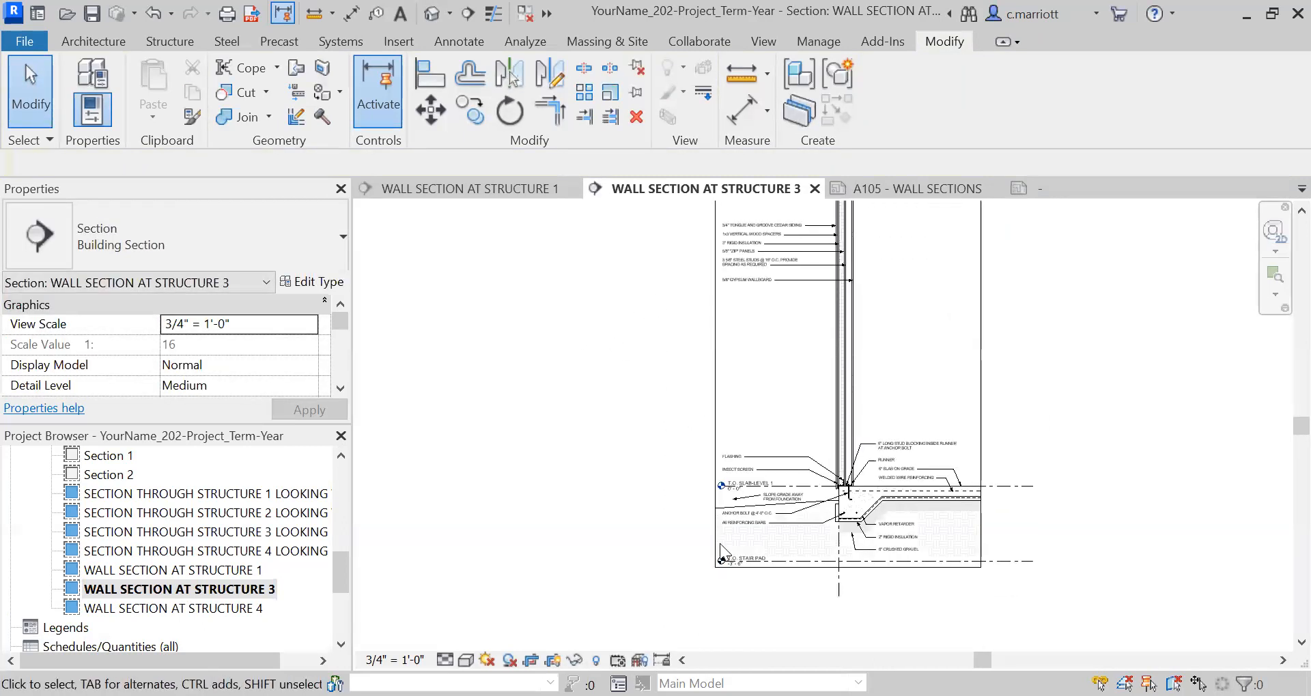
left_click(1022, 568)
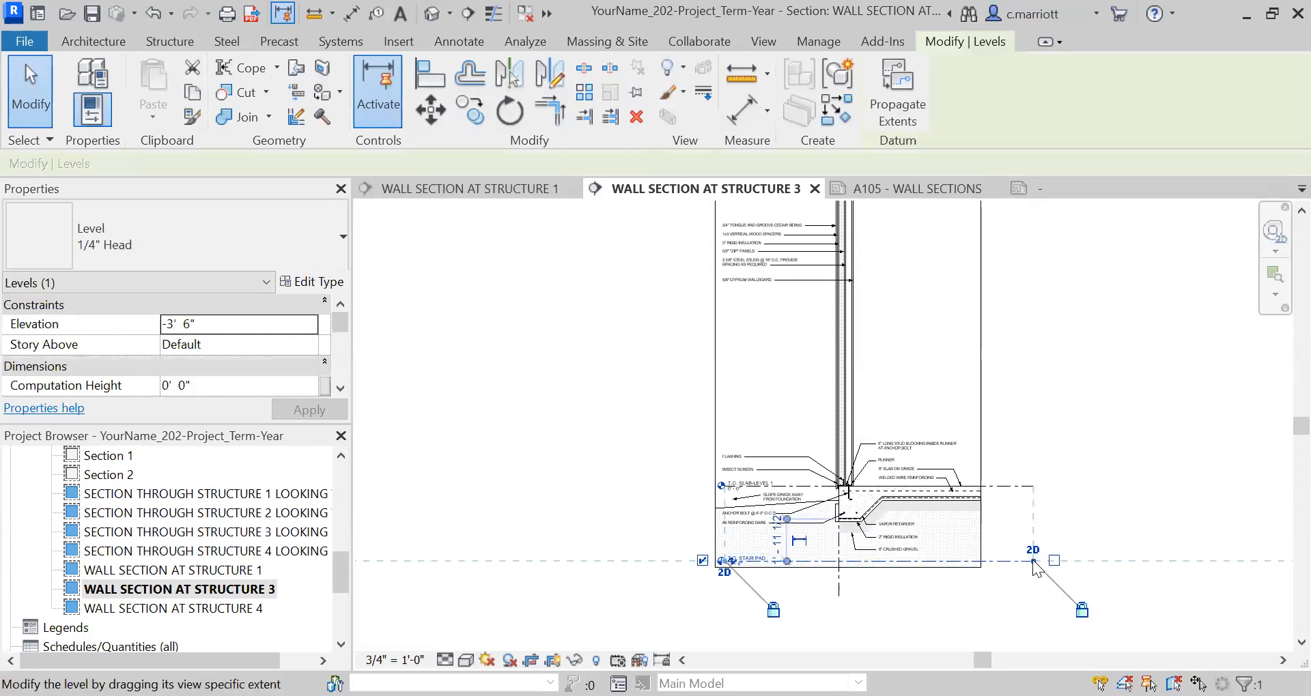
left_click_drag(1032, 561, 993, 561)
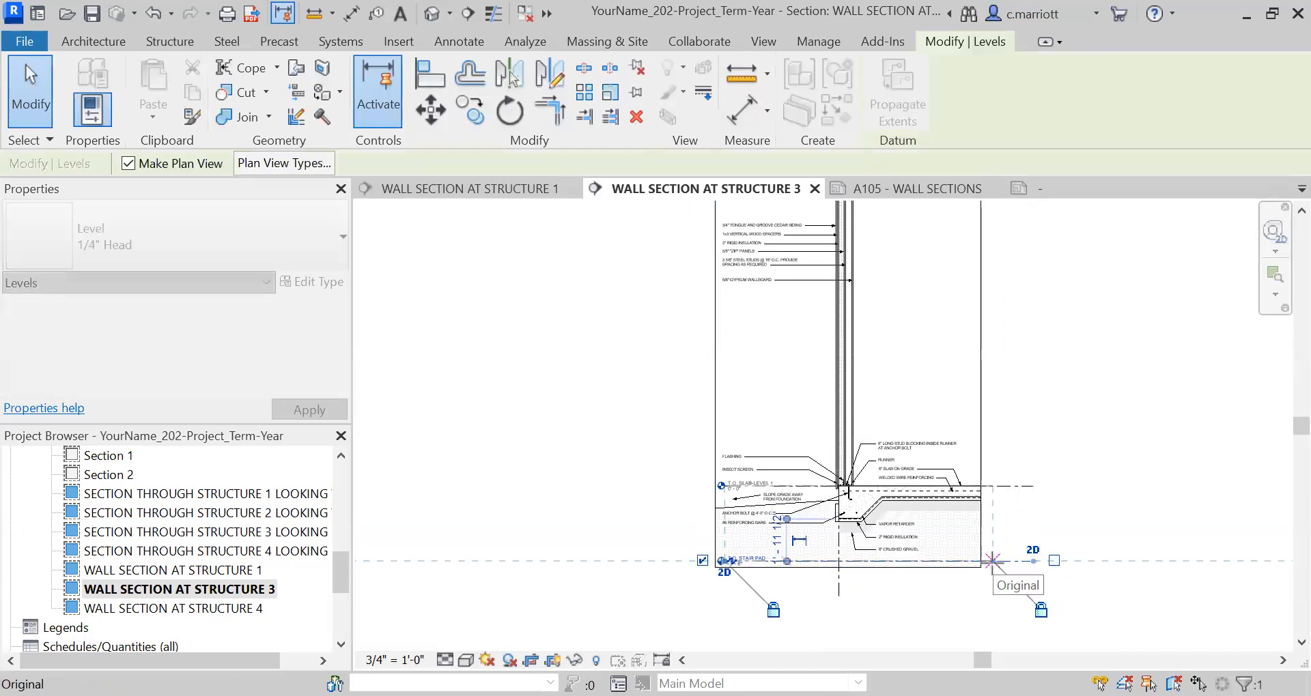
left_click(540, 487)
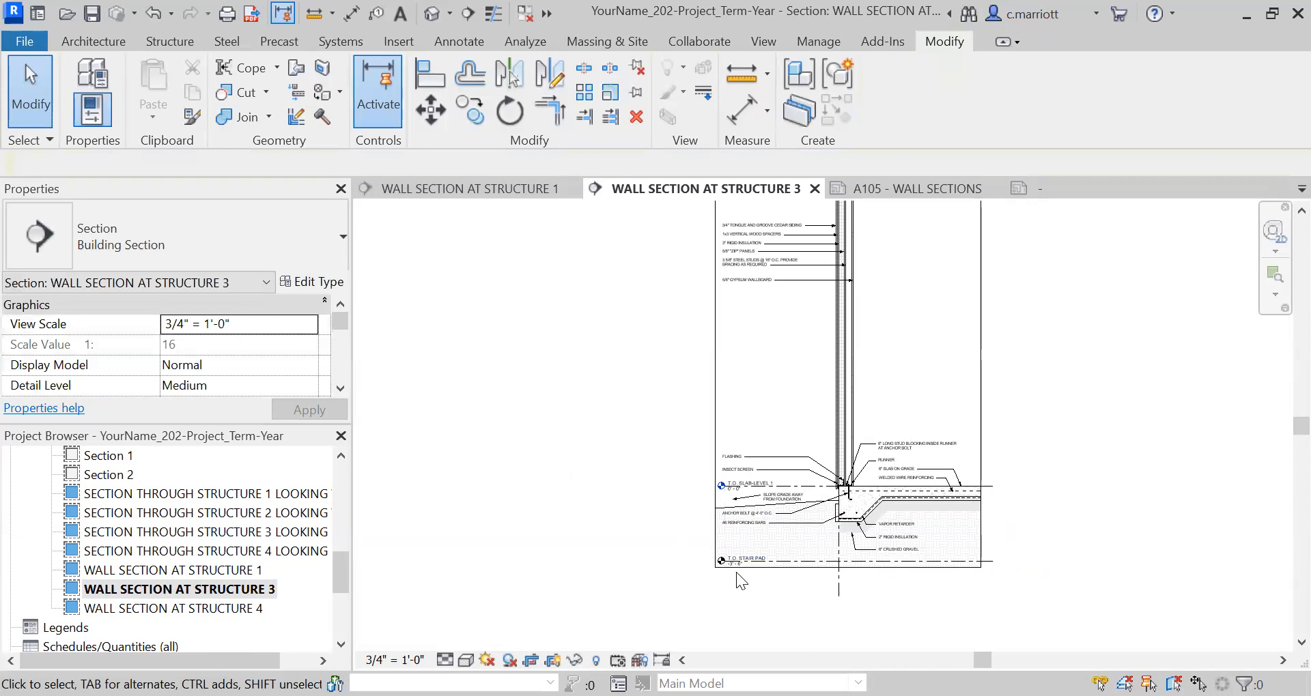
Shorten the lower end of grid 7 to just below the Structure 3 crop region.
left_click(840, 592)
scroll(839, 593, "up", 2)
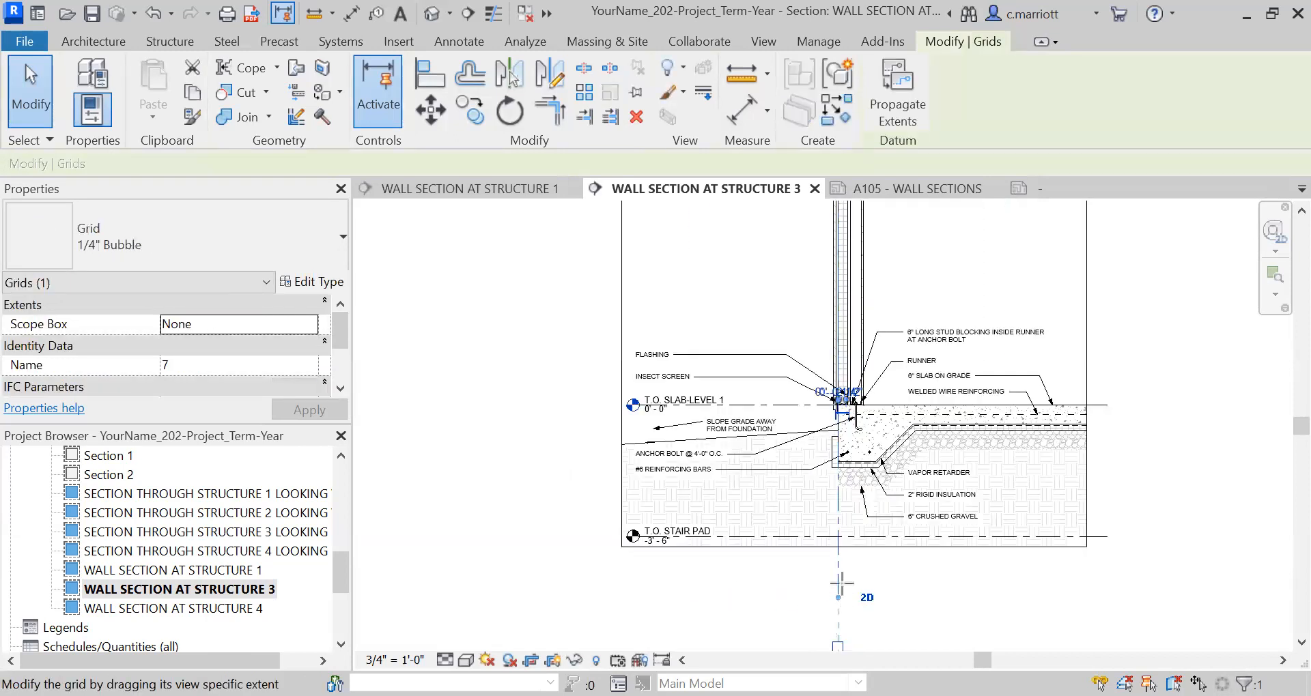
scroll(734, 562, "up", 2)
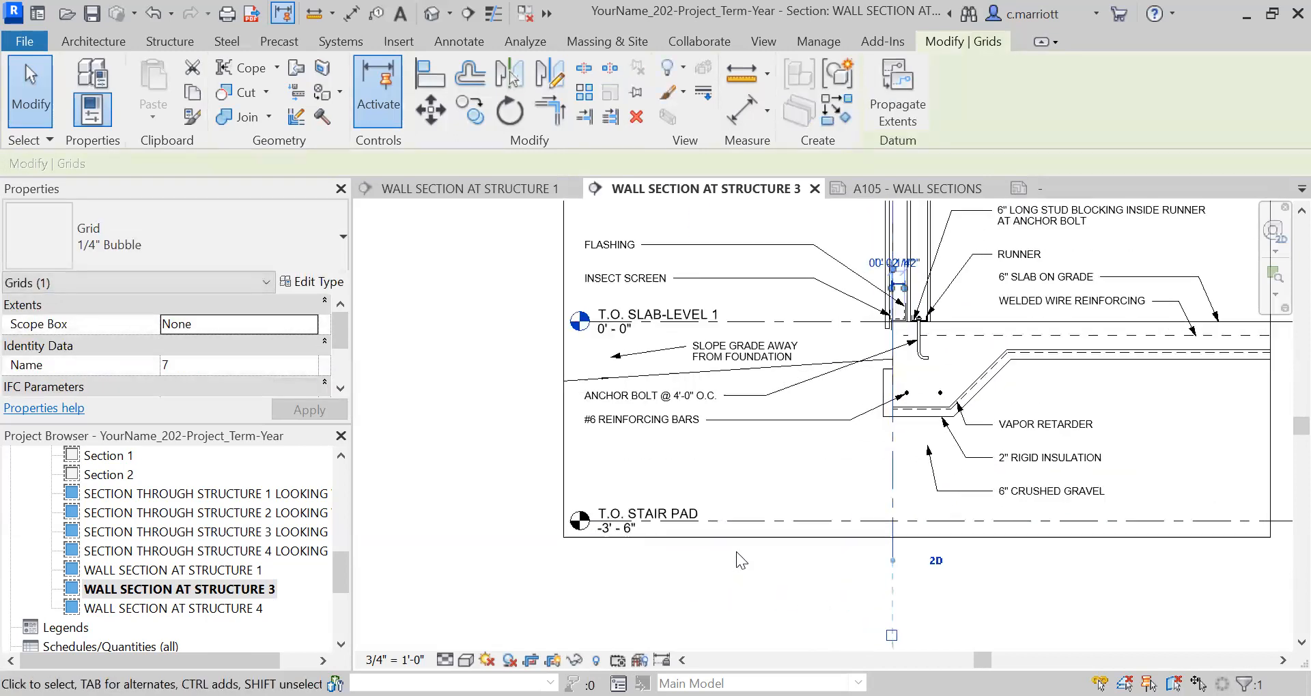
Hide the T.O. STAIR PAD level in the WALL SECTION AT STRUCTURE 3 view.
left_click(747, 517)
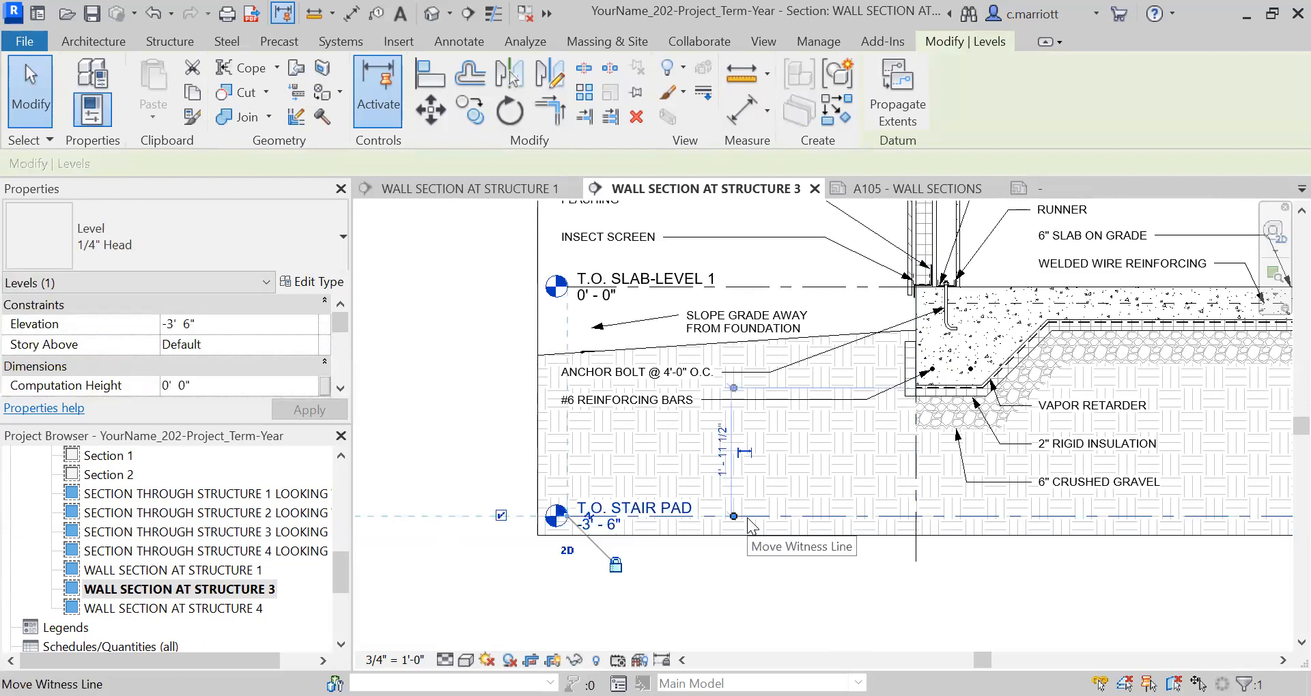
right_click(748, 521)
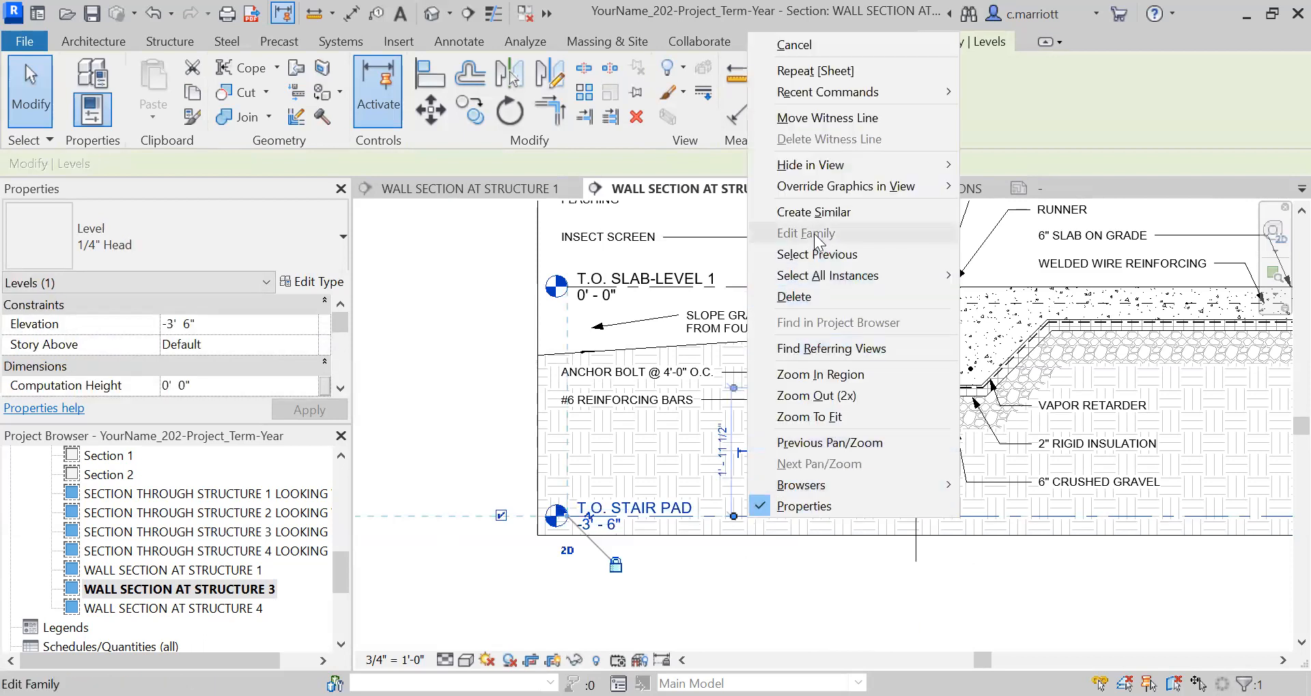
left_click(427, 419)
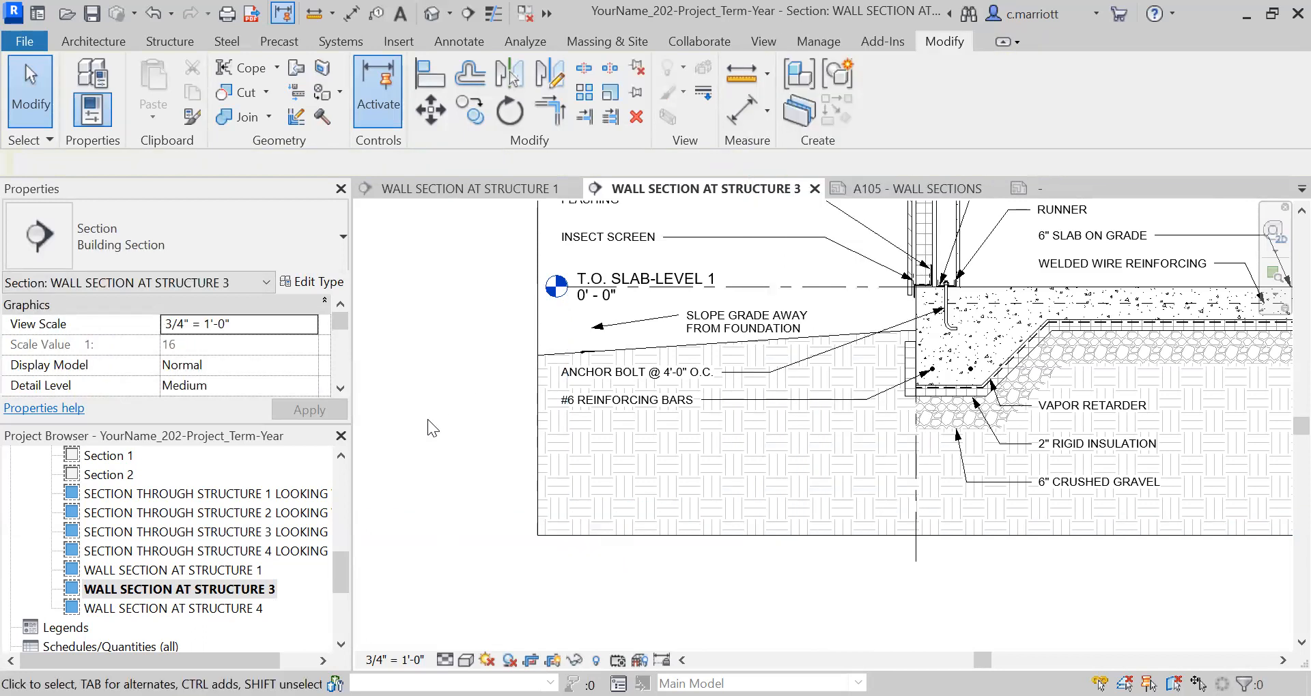
scroll(493, 466, "down", 5)
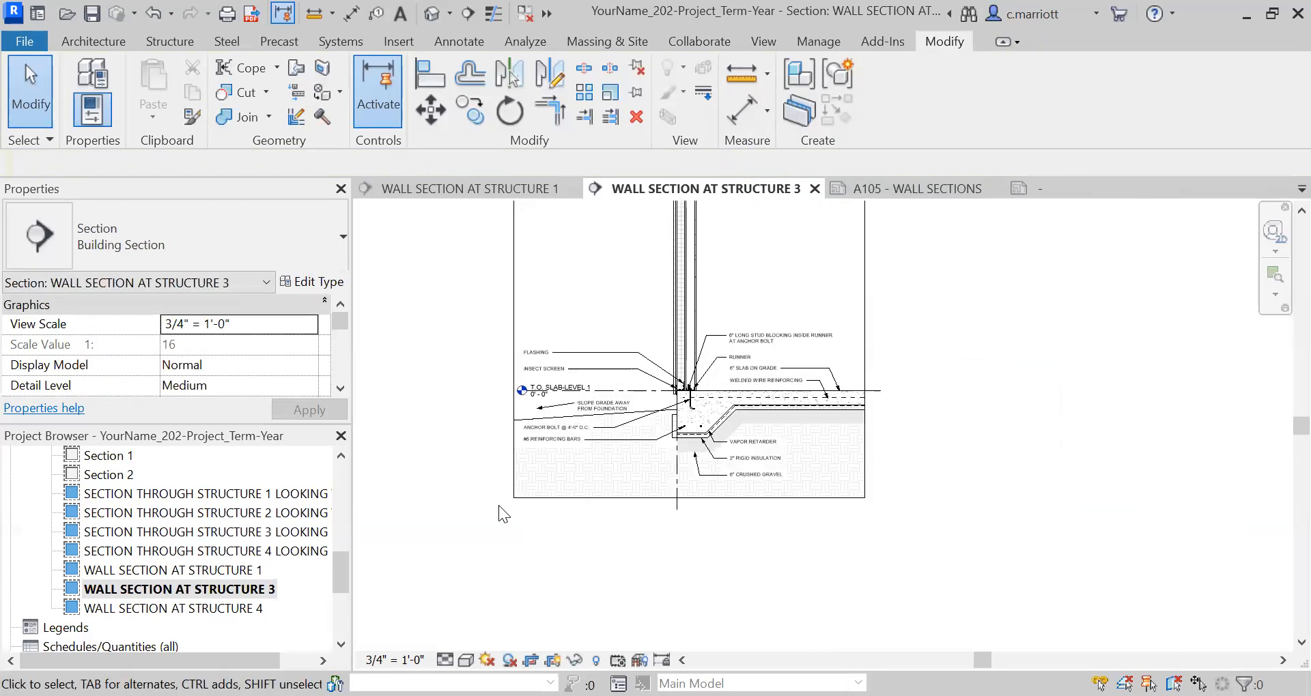
scroll(498, 505, "down", 3)
middle_click_drag(498, 505, 572, 586)
Return to sheet A105 and examine how the narrowed Structure 3 section sits between the neighbouring sections.
scroll(557, 567, "up", 2)
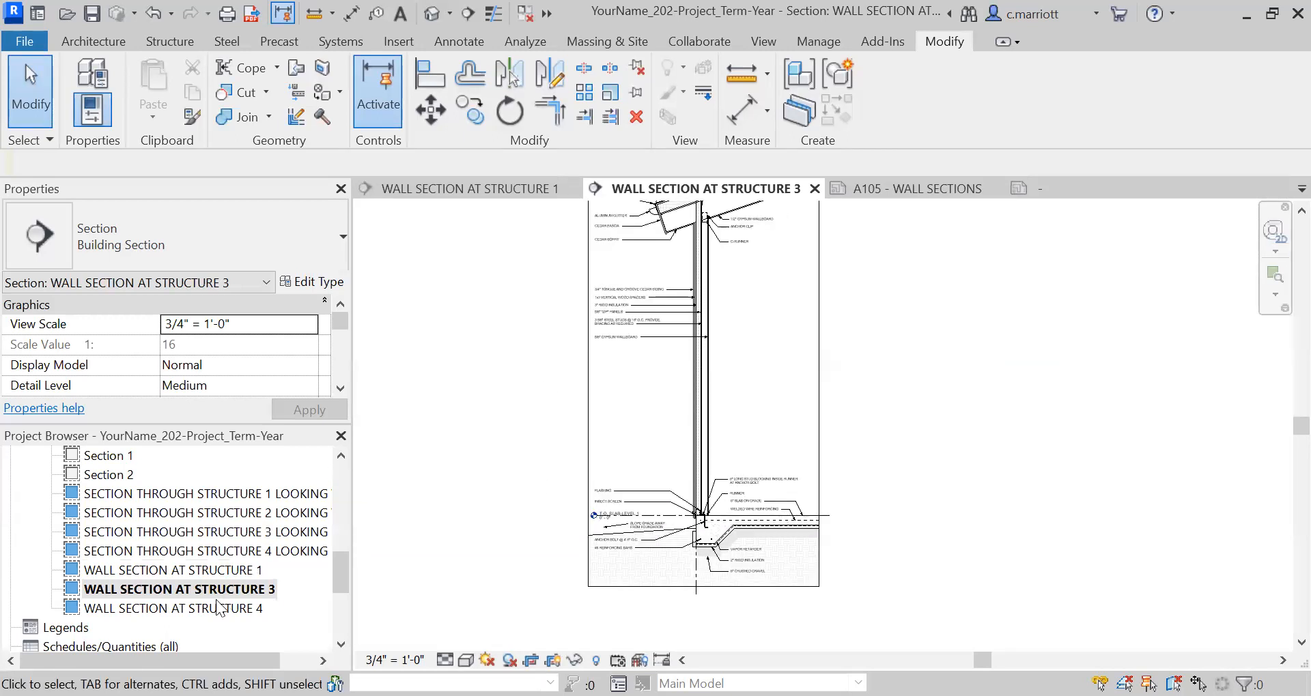
left_click(340, 635)
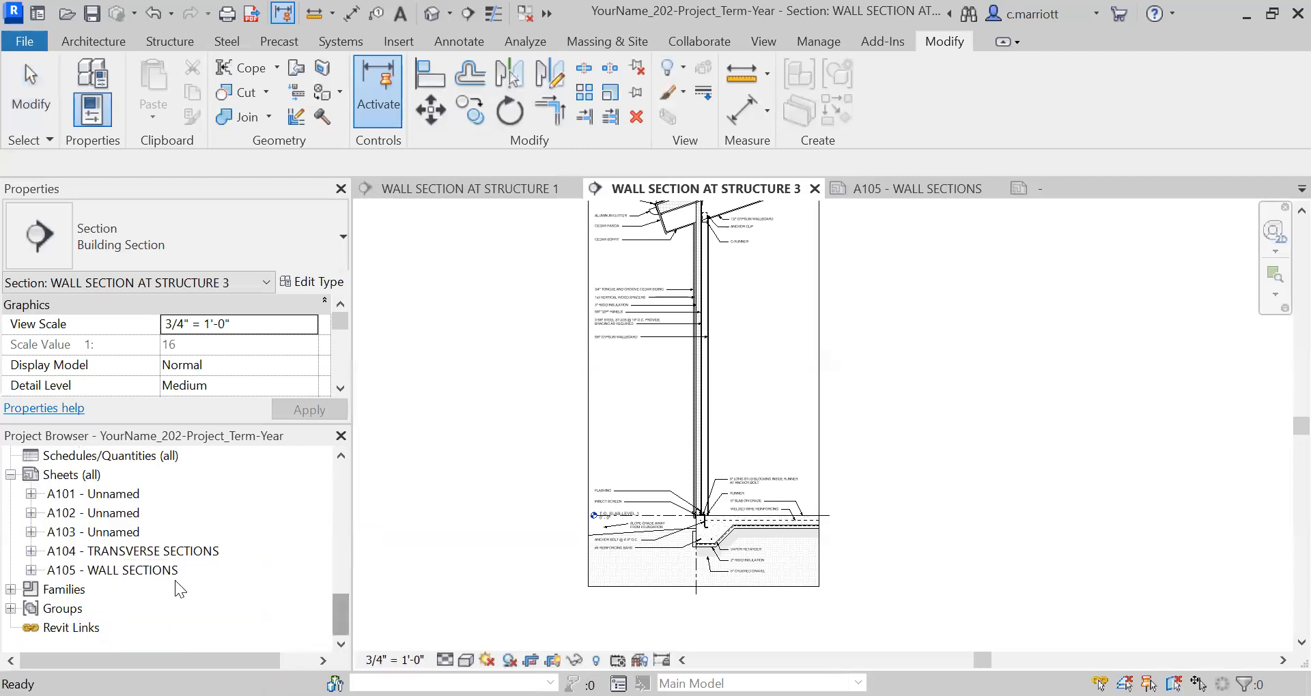
double_click(133, 571)
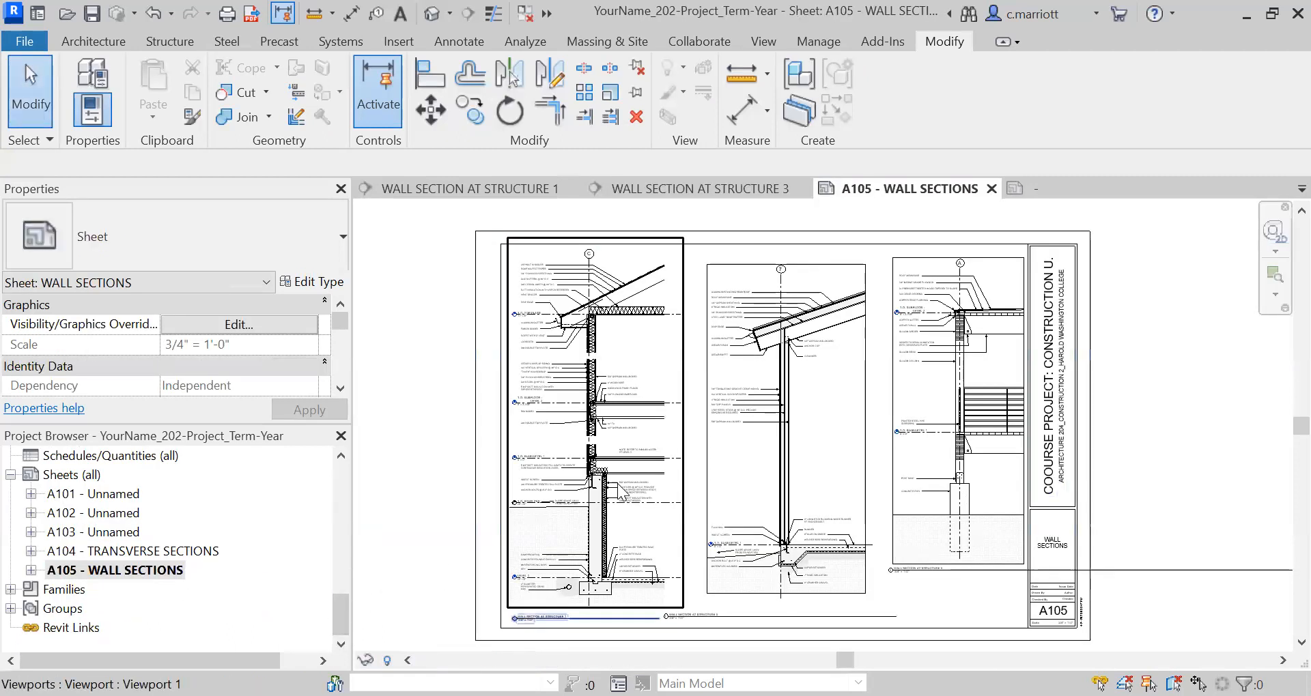
scroll(765, 560, "up", 4)
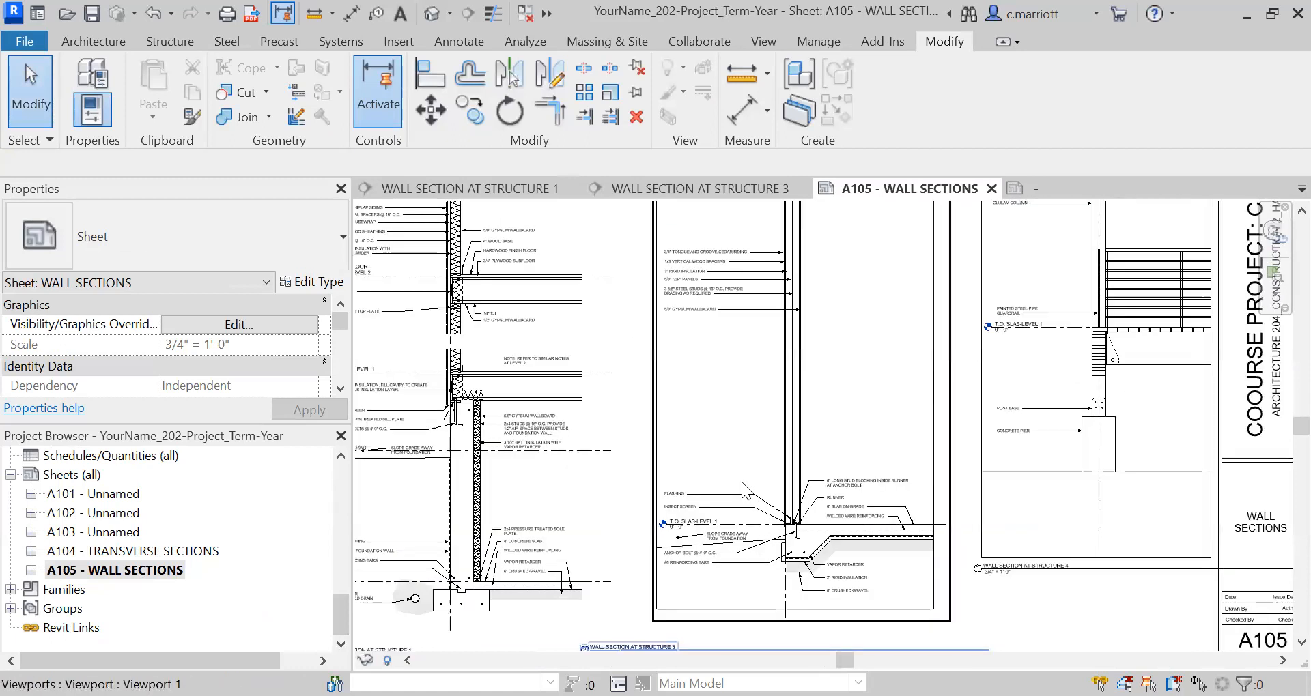
scroll(743, 483, "up", 1)
scroll(726, 548, "down", 1)
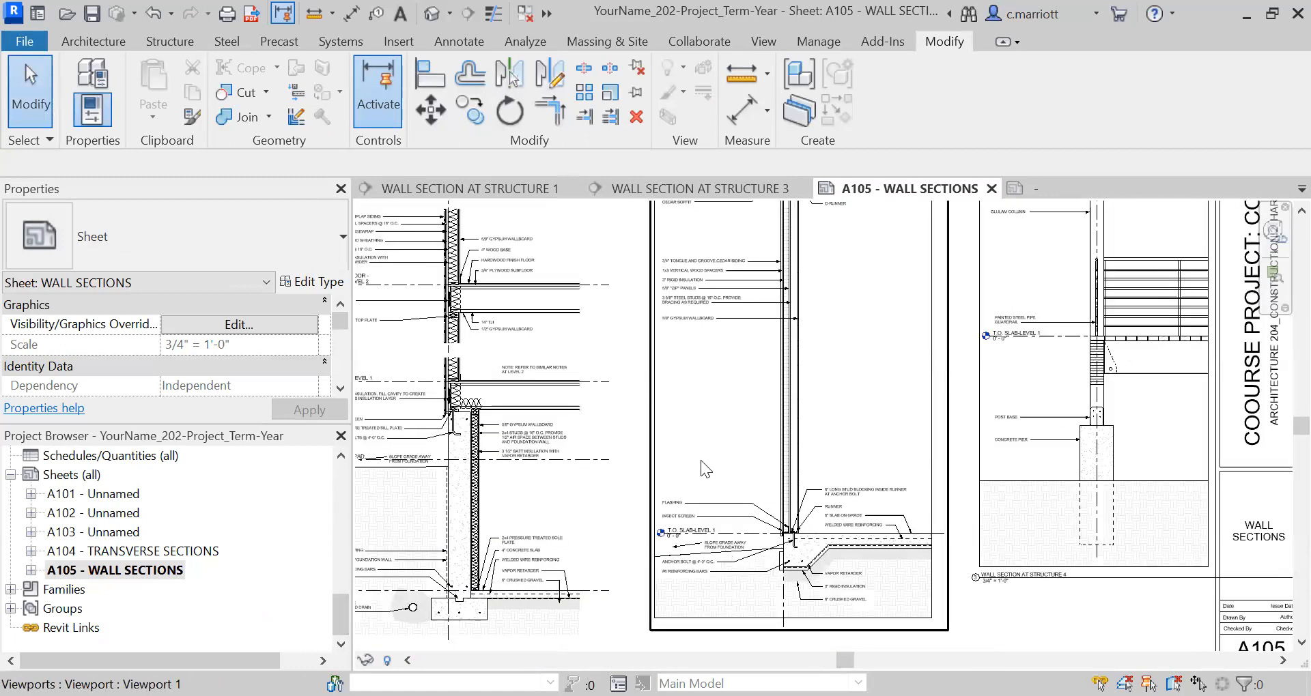
scroll(700, 462, "down", 1)
middle_click_drag(707, 427, 703, 397)
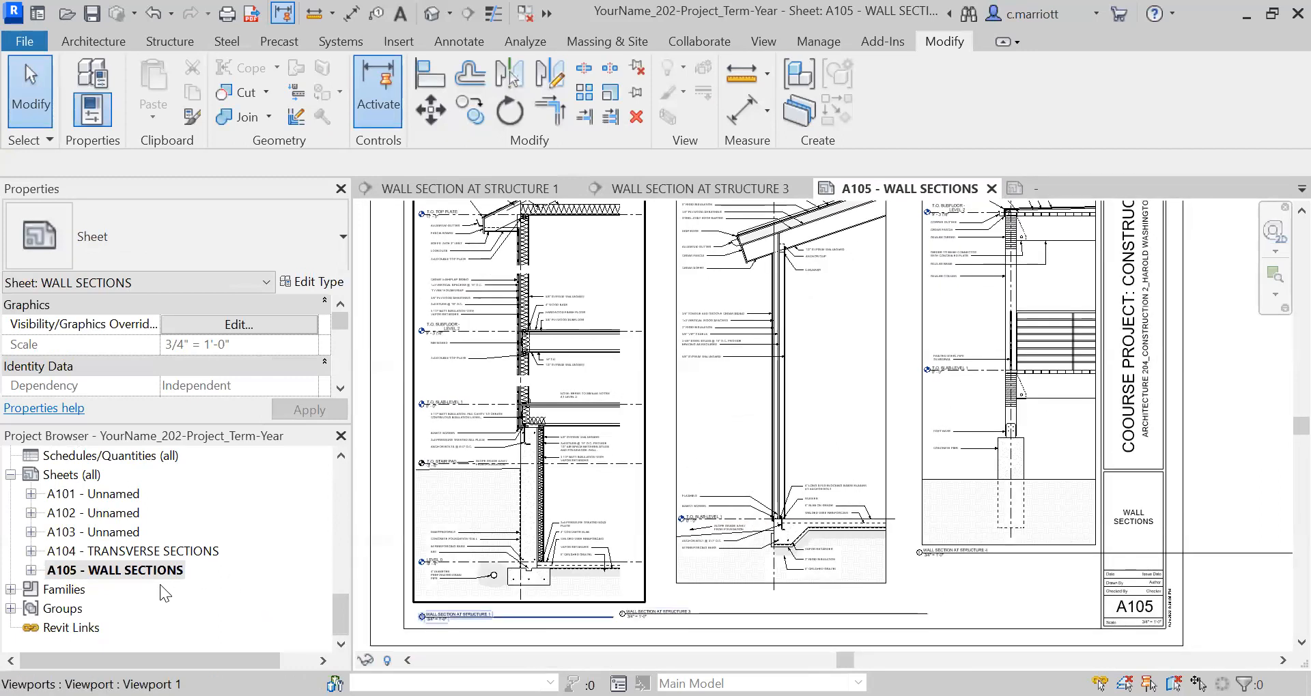
Hide the crop region of the WALL SECTION AT STRUCTURE 3 view and check the section on sheet A105.
scroll(342, 481, "up", 3)
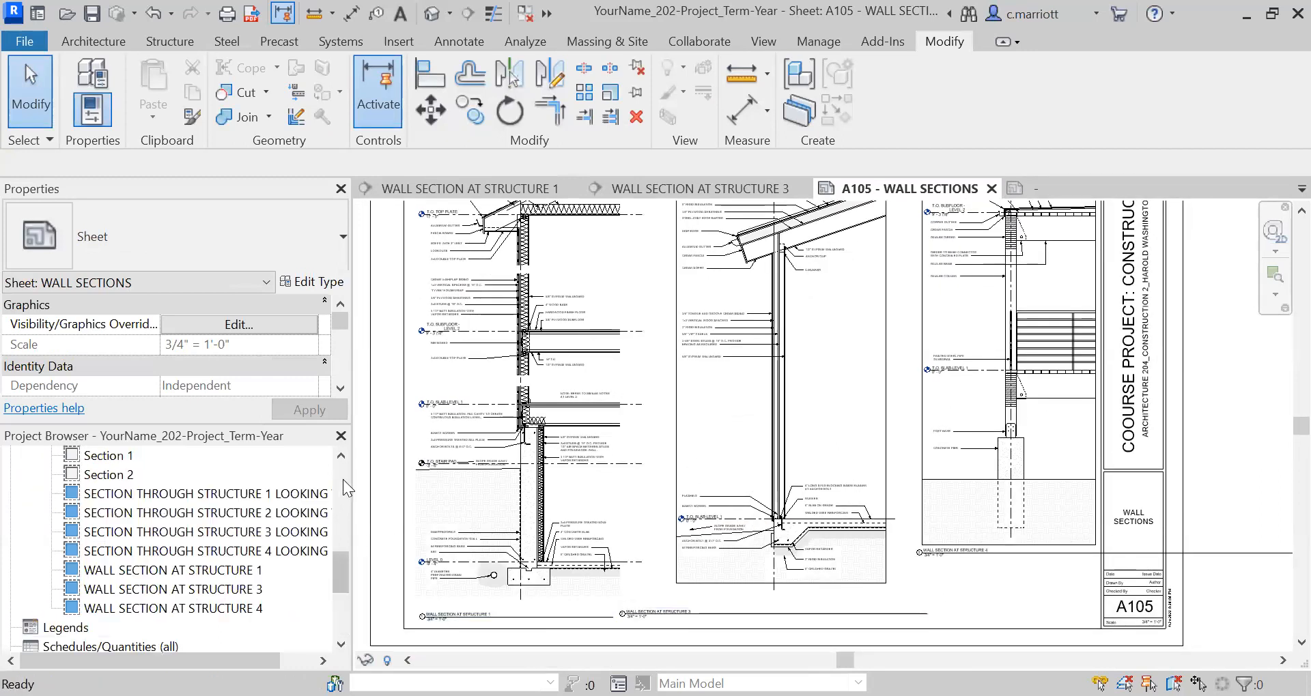
left_click(172, 591)
double_click(172, 592)
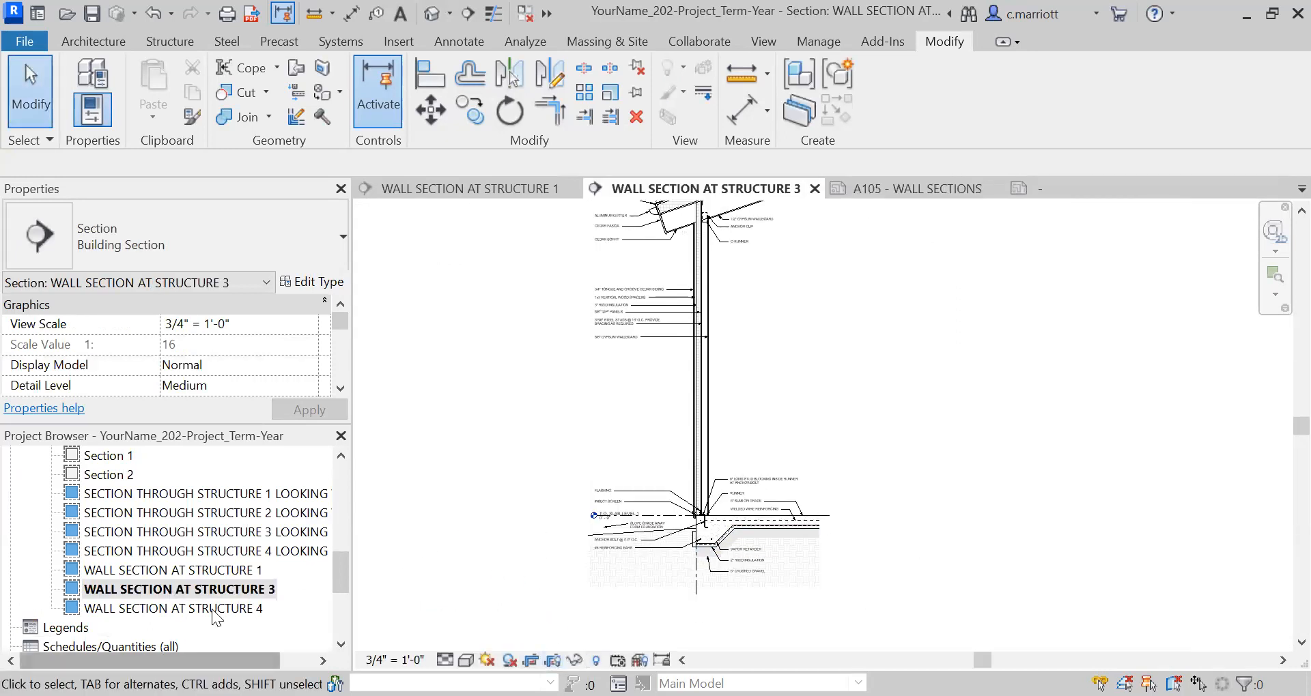
scroll(294, 632, "down", 5)
double_click(145, 570)
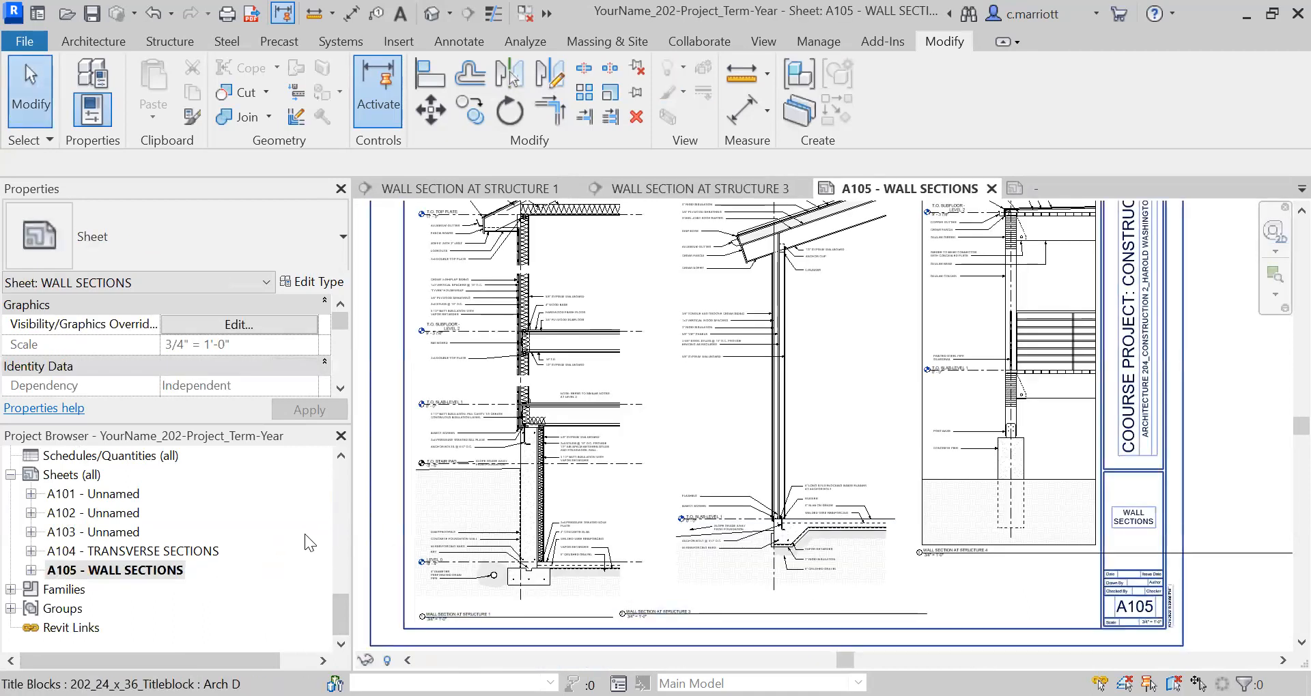
scroll(449, 570, "down", 3)
scroll(545, 499, "up", 2)
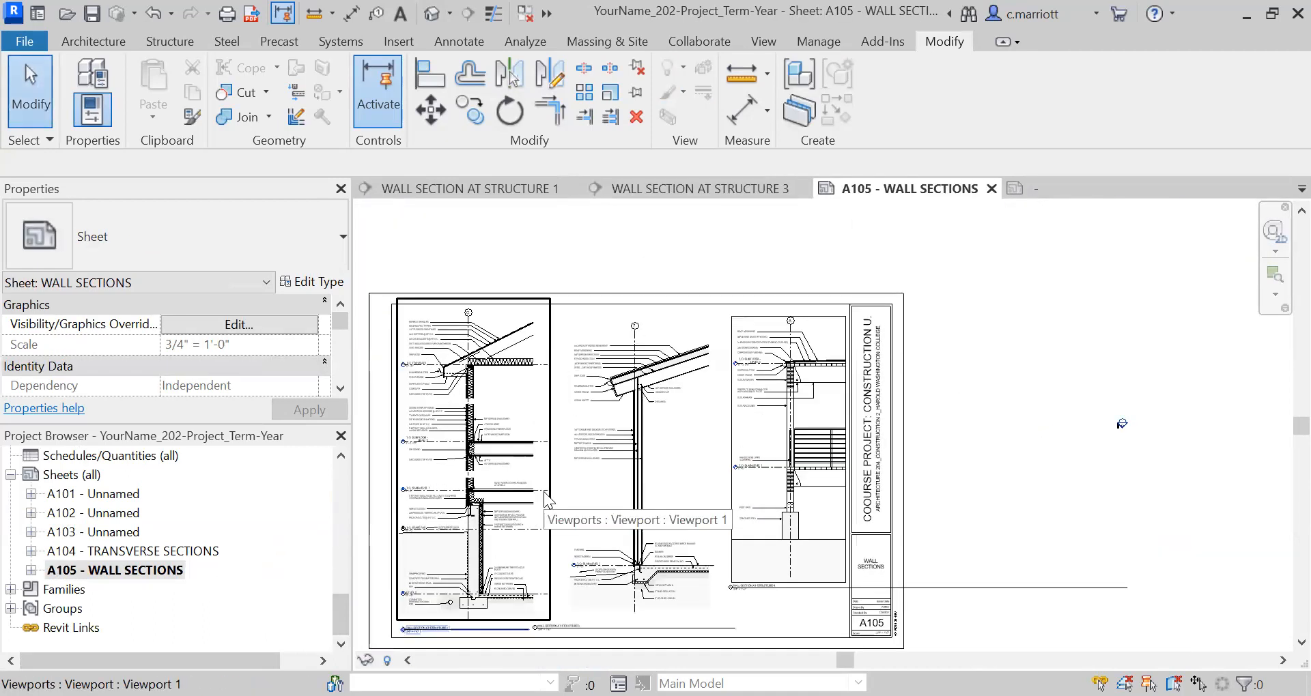
Shift the Structure 1 wall section slightly to the right on sheet A105, away from the border.
left_click(499, 478)
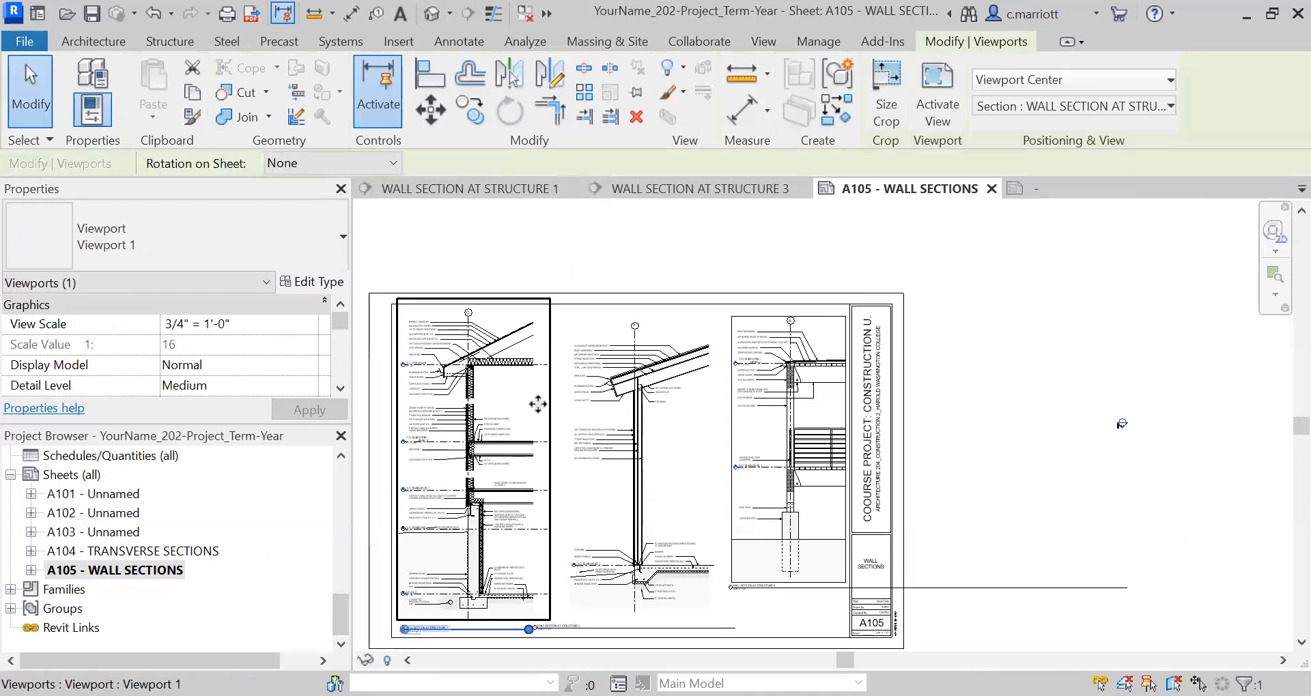
left_click_drag(538, 404, 545, 404)
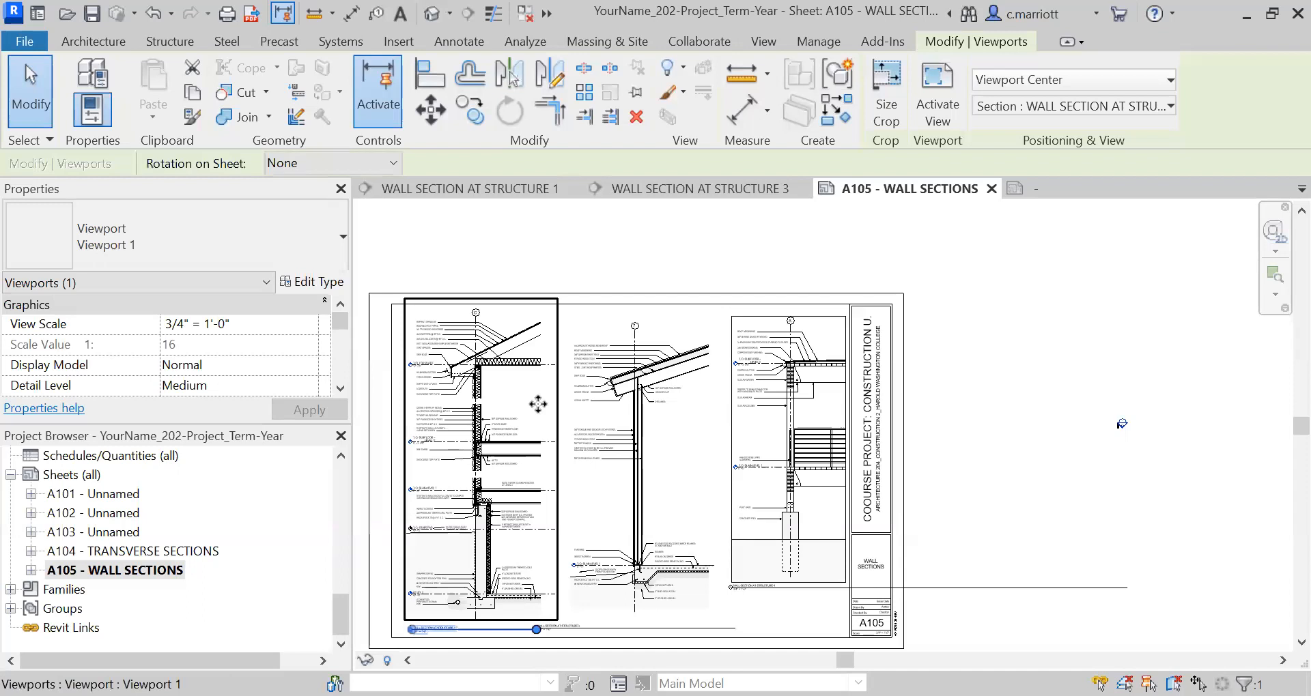
Check the extent of the Structure 4 viewport on the sheet and open the WALL SECTION AT STRUCTURE 4 view.
left_click(942, 474)
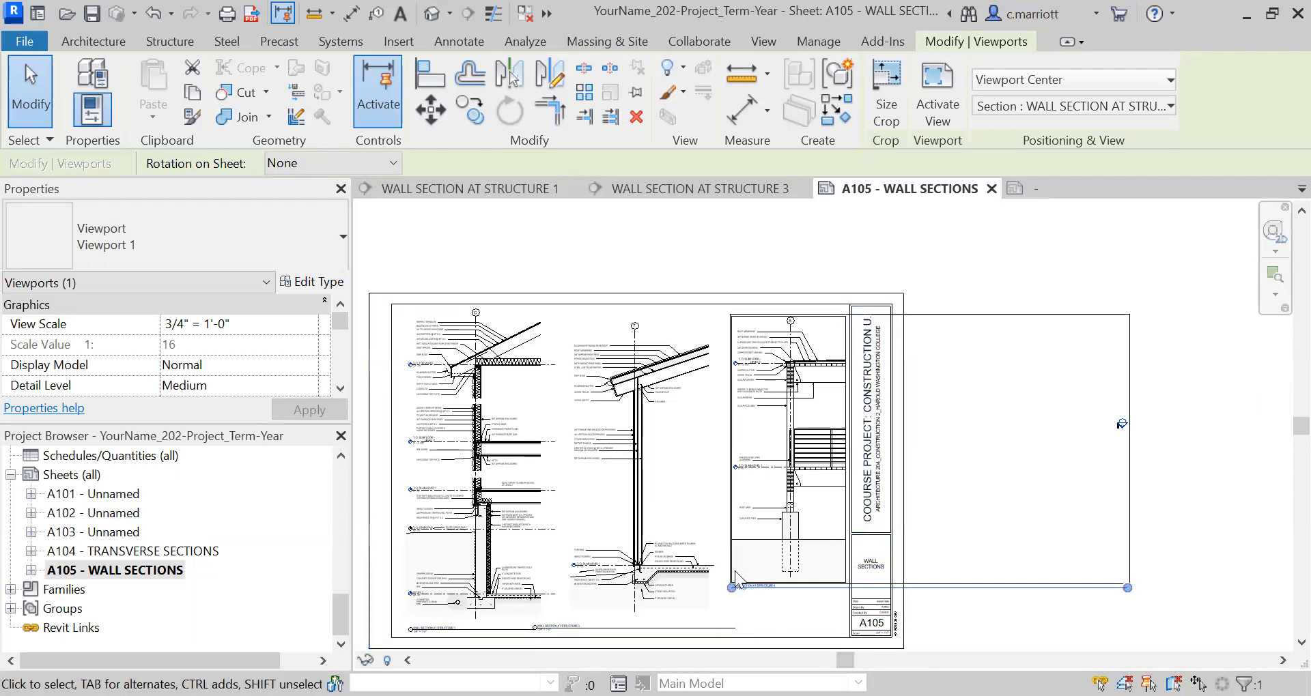
left_click(336, 493)
double_click(209, 610)
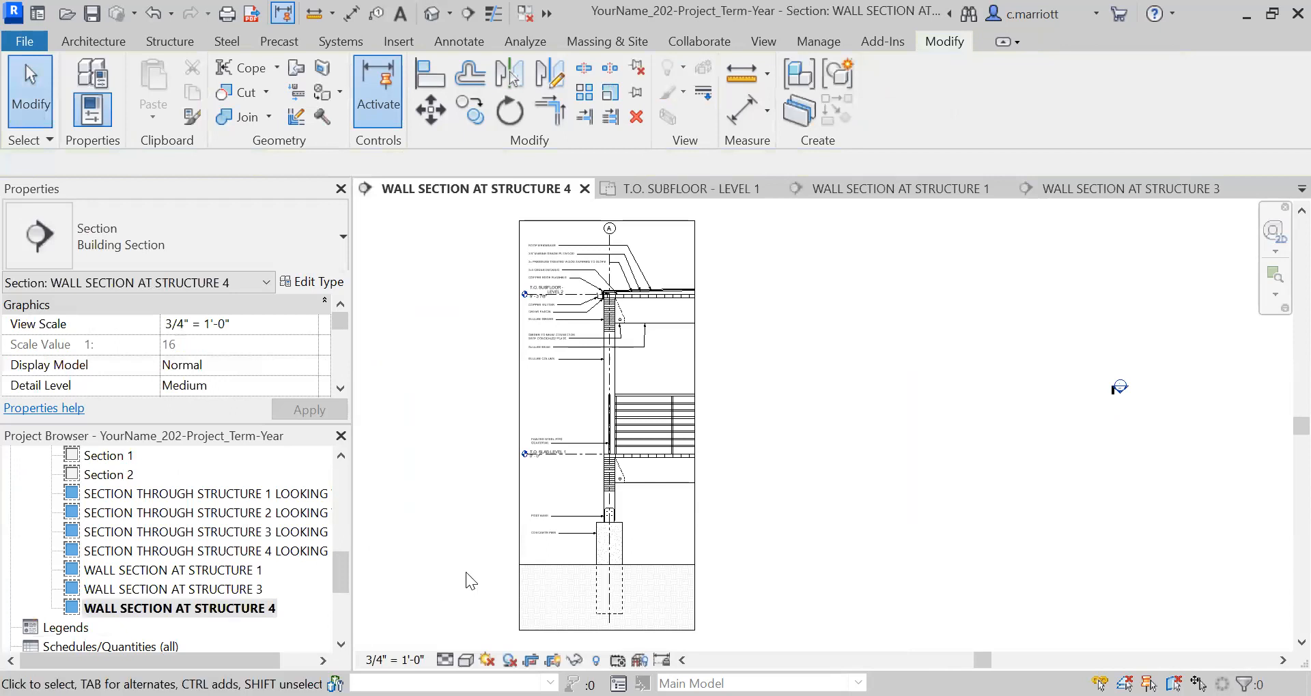
scroll(1132, 458, "up", 5)
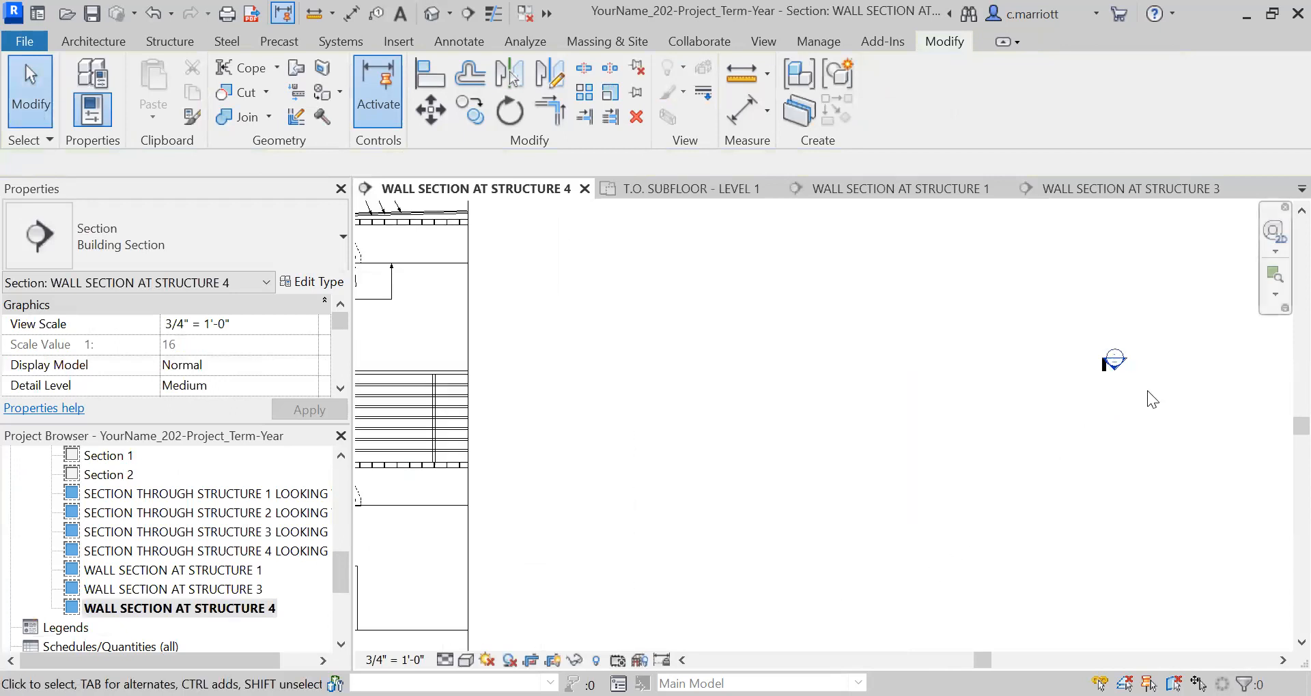
key("d")
key("e")
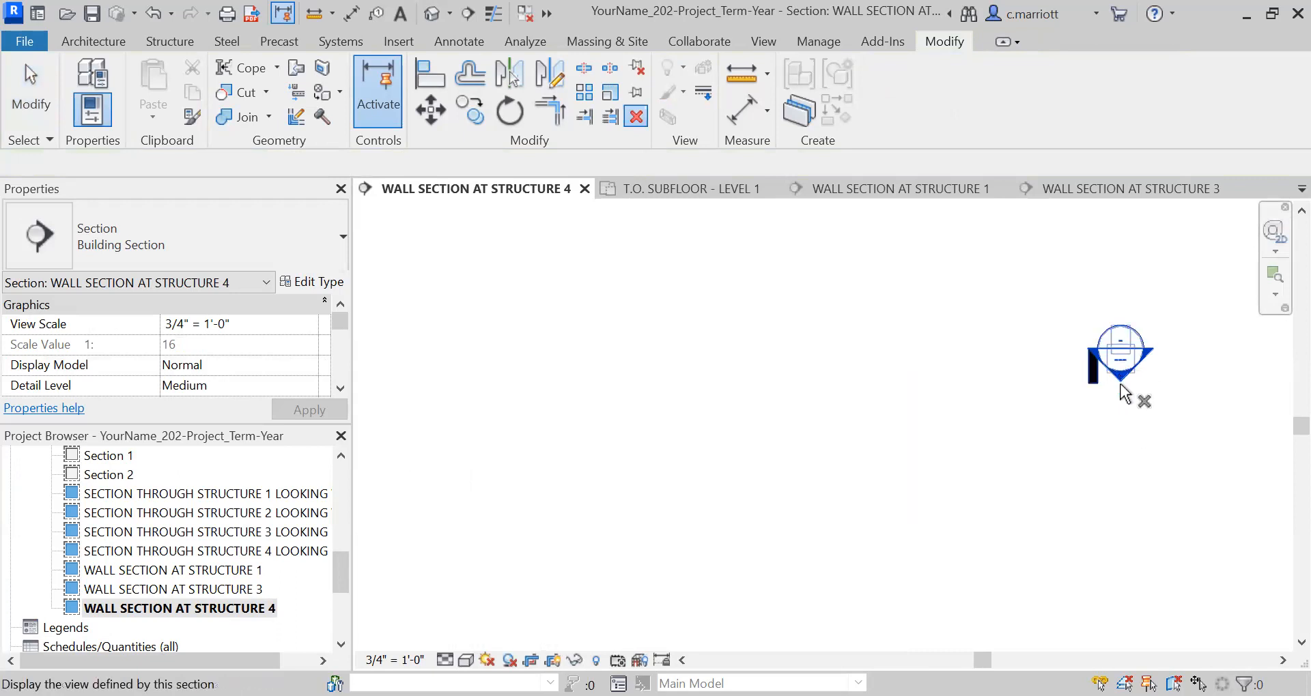
left_click_drag(985, 416, 1175, 299)
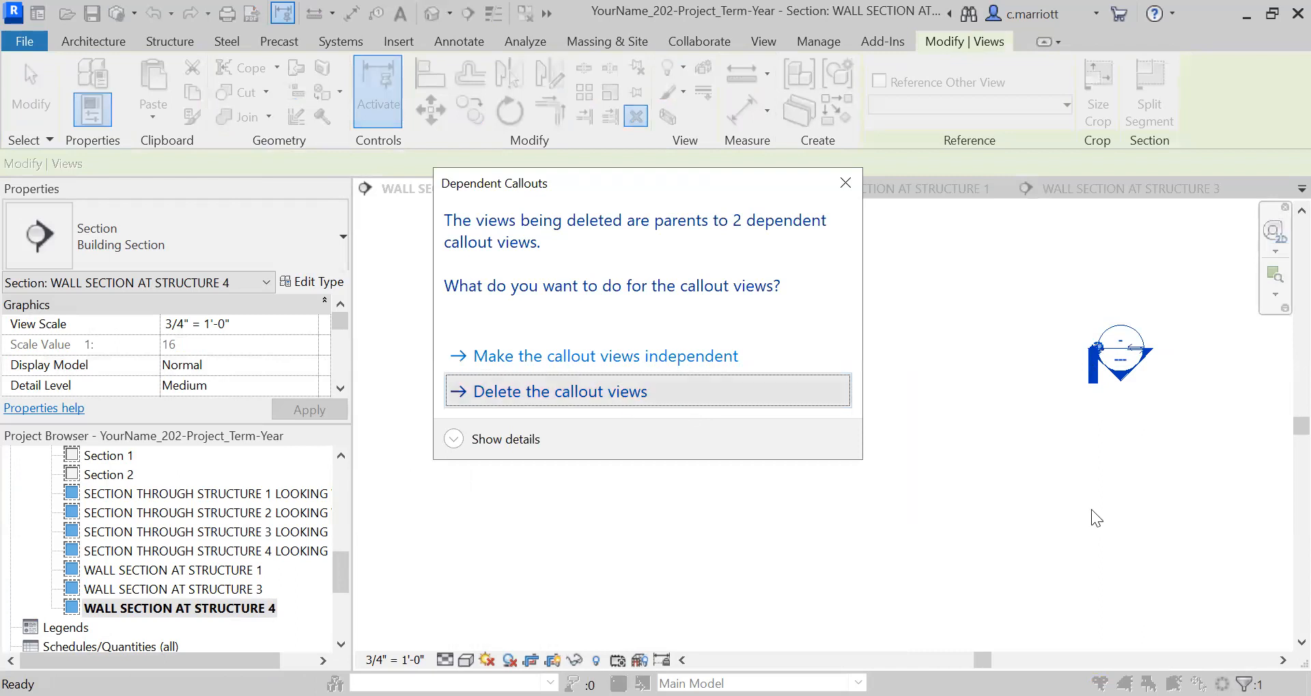
left_click(821, 426)
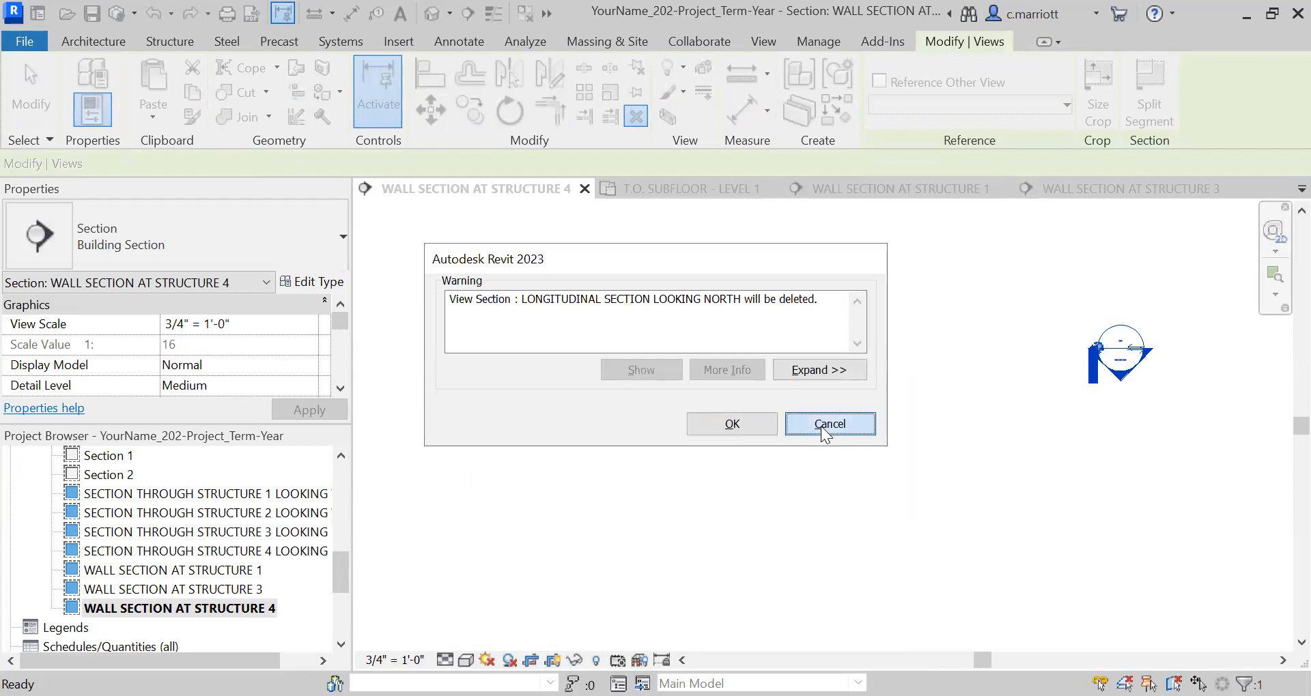
Narrow the Structure 4 crop region by pulling its right edge in to just past the guardrail post.
scroll(1075, 411, "down", 6)
middle_click_drag(834, 437, 939, 423)
scroll(831, 411, "up", 2)
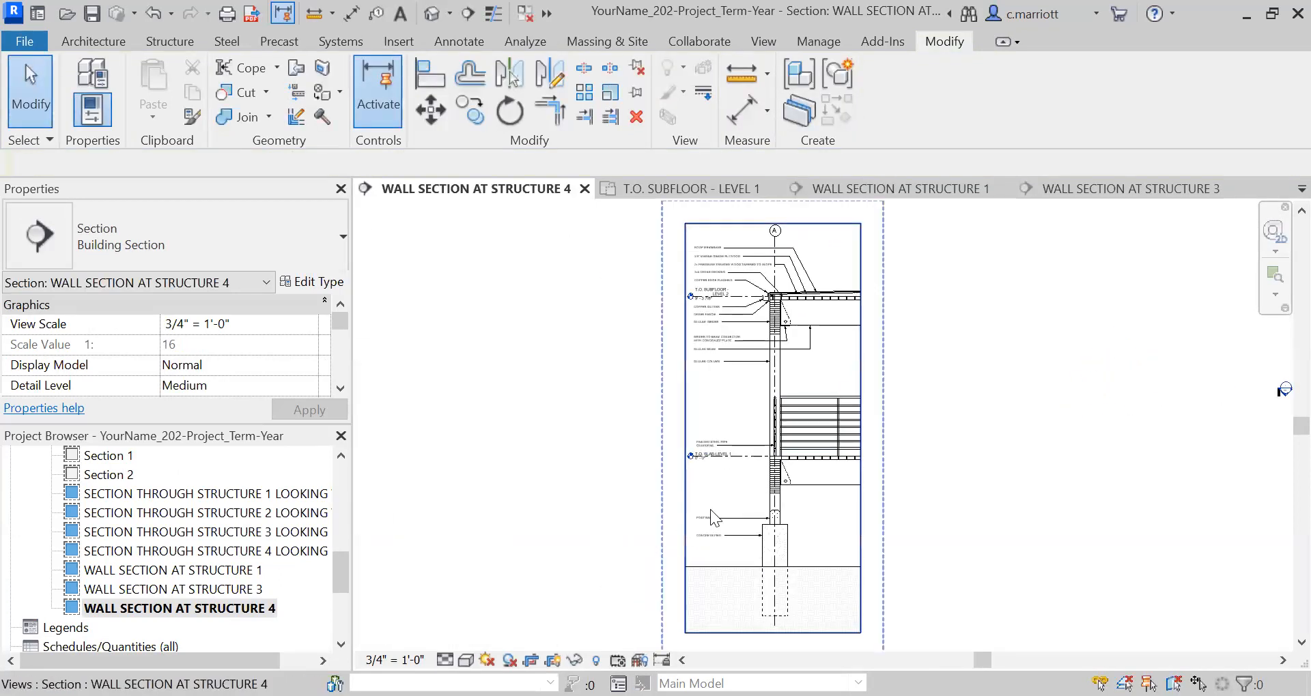
middle_click_drag(584, 574, 585, 526)
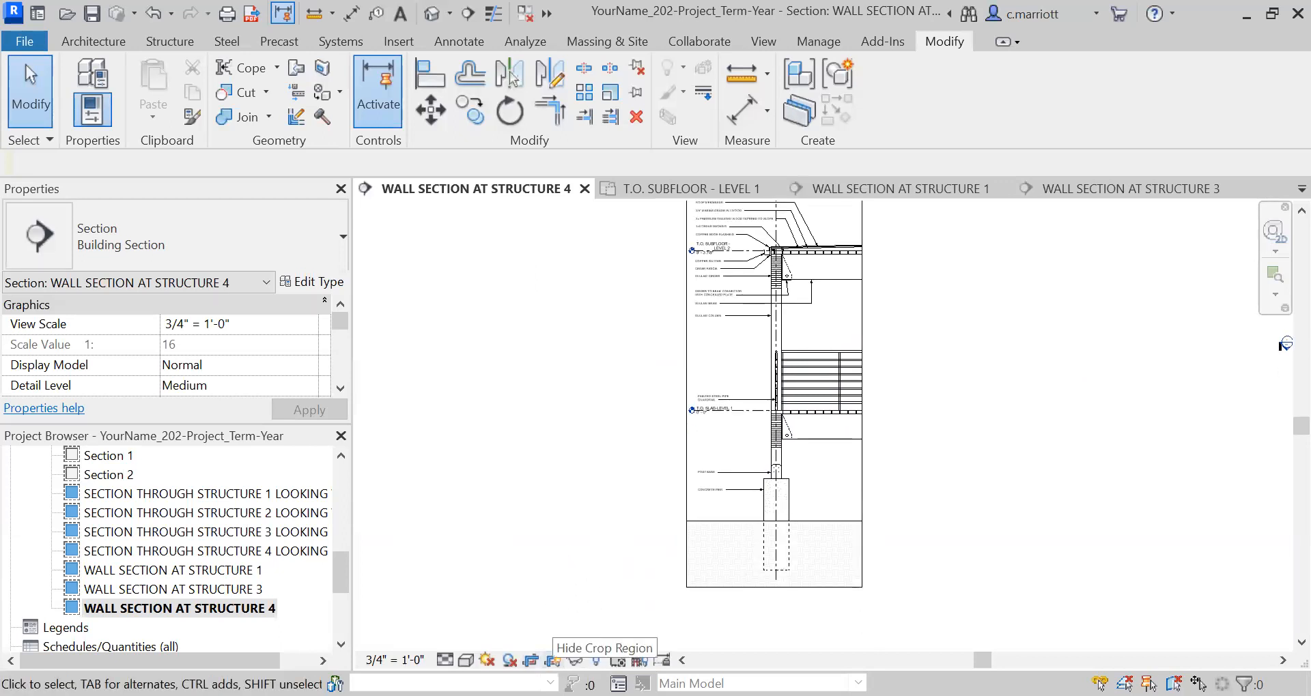
scroll(669, 508, "up", 3)
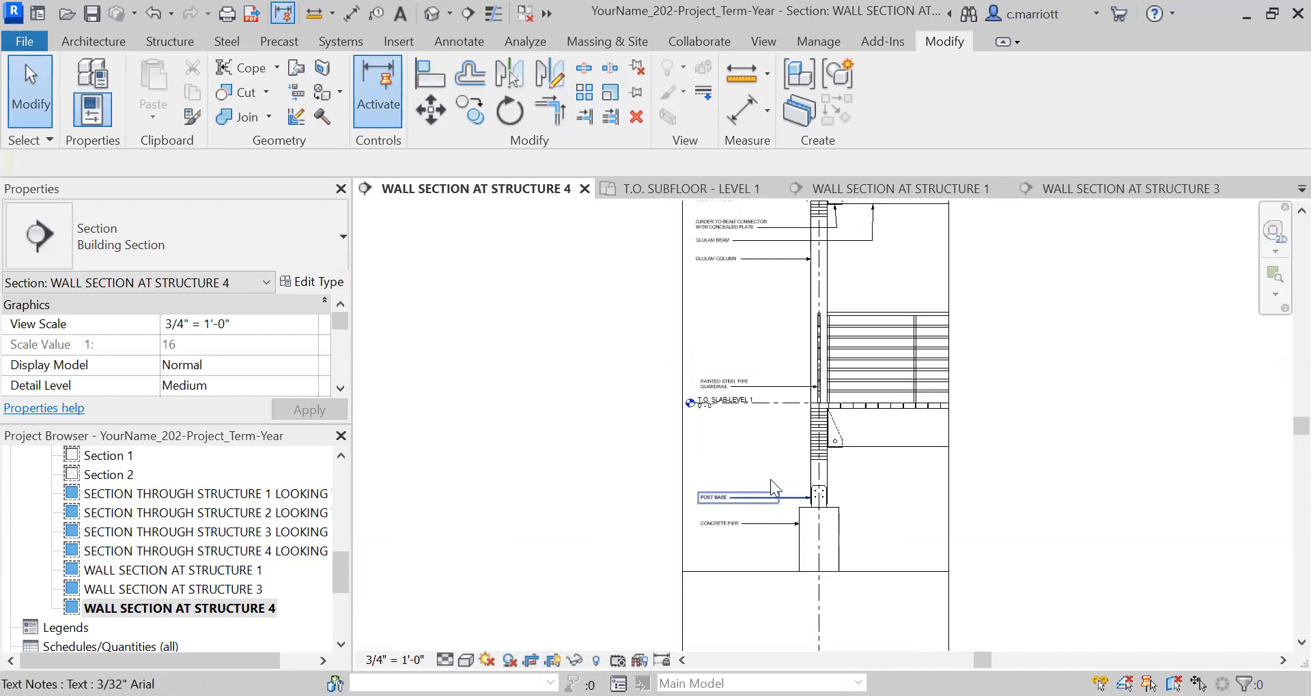
scroll(972, 451, "down", 2)
scroll(974, 299, "up", 1)
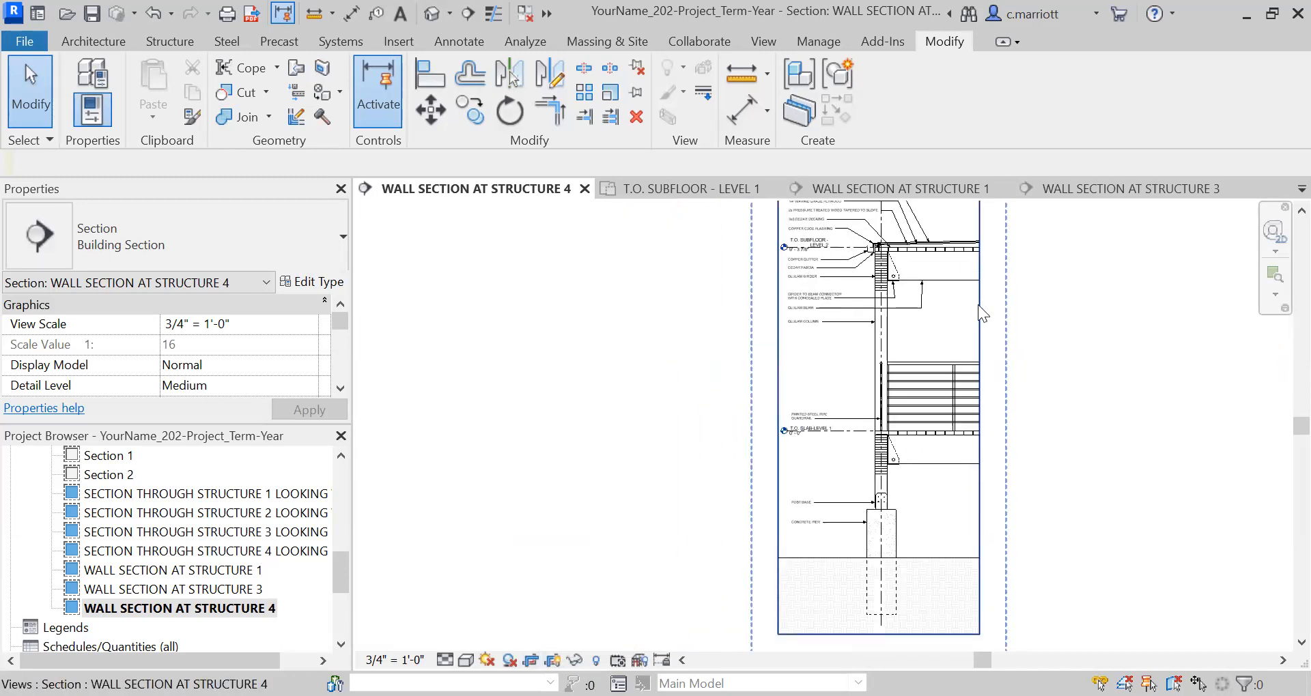
left_click(983, 402)
left_click_drag(981, 399, 966, 399)
scroll(952, 400, "up", 3)
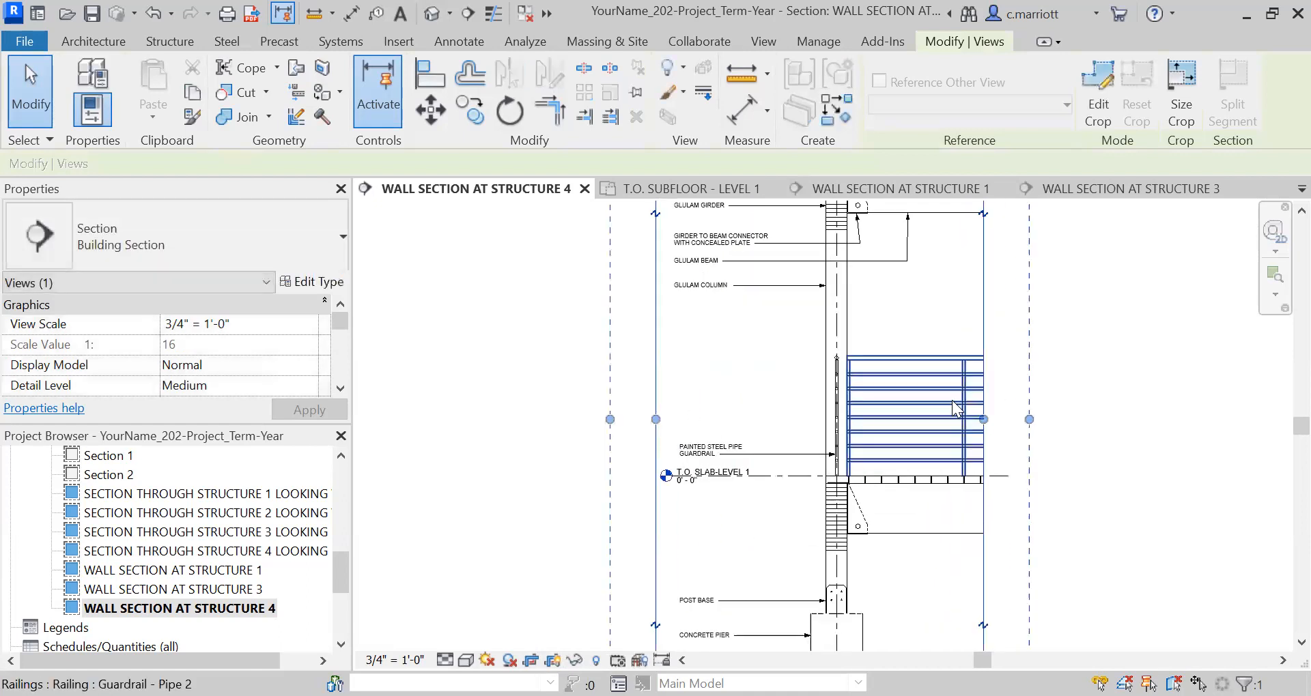
scroll(932, 325, "down", 3)
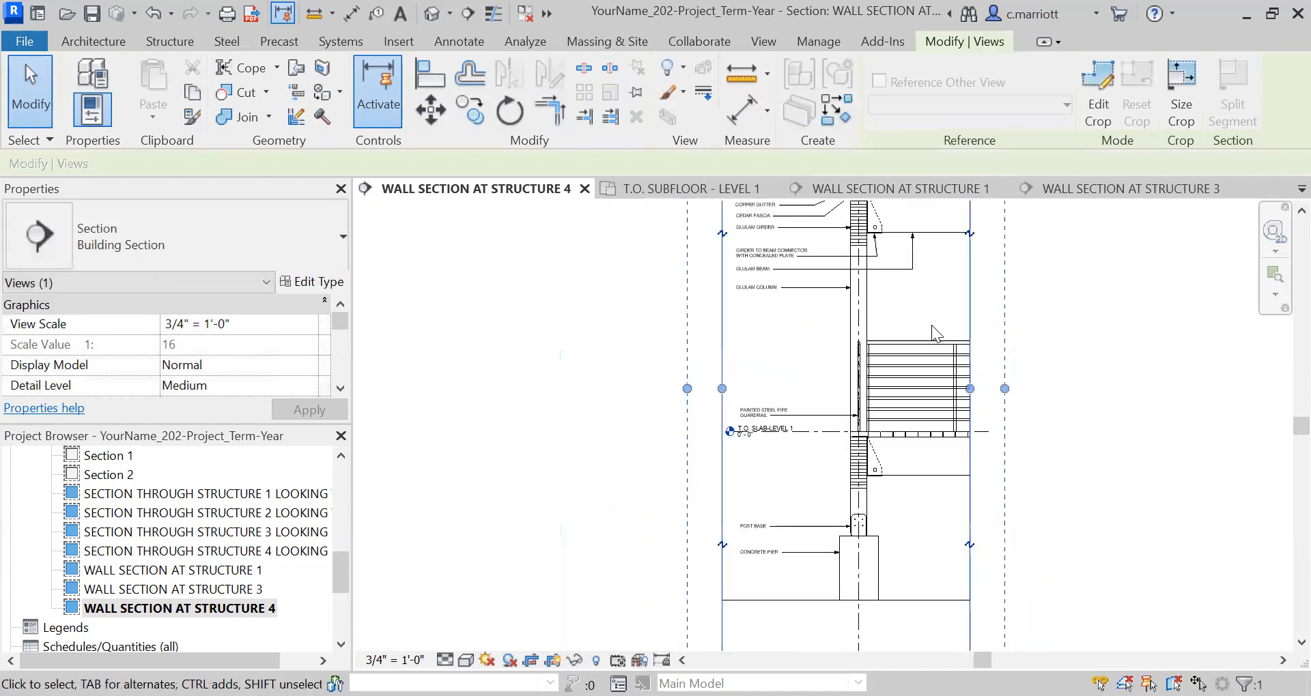
middle_click_drag(1011, 396, 1023, 535)
scroll(975, 367, "up", 2)
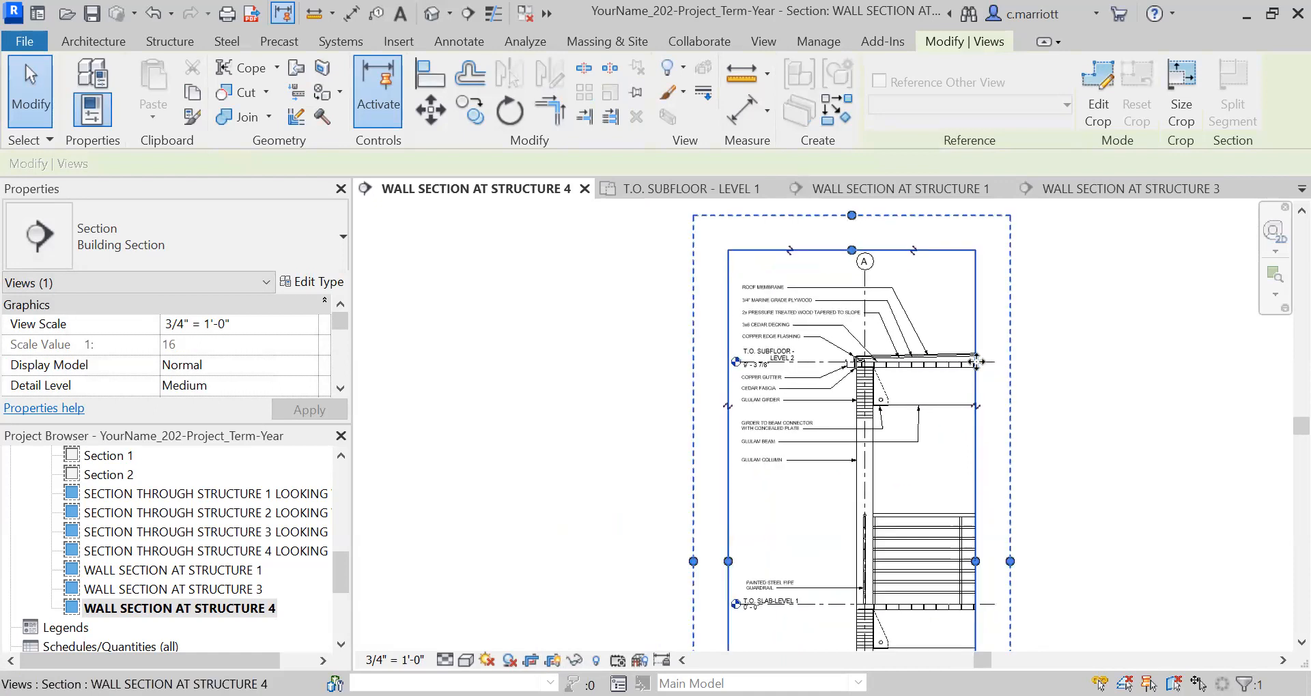
scroll(901, 445, "down", 2)
middle_click_drag(833, 604, 818, 390)
left_click(592, 507)
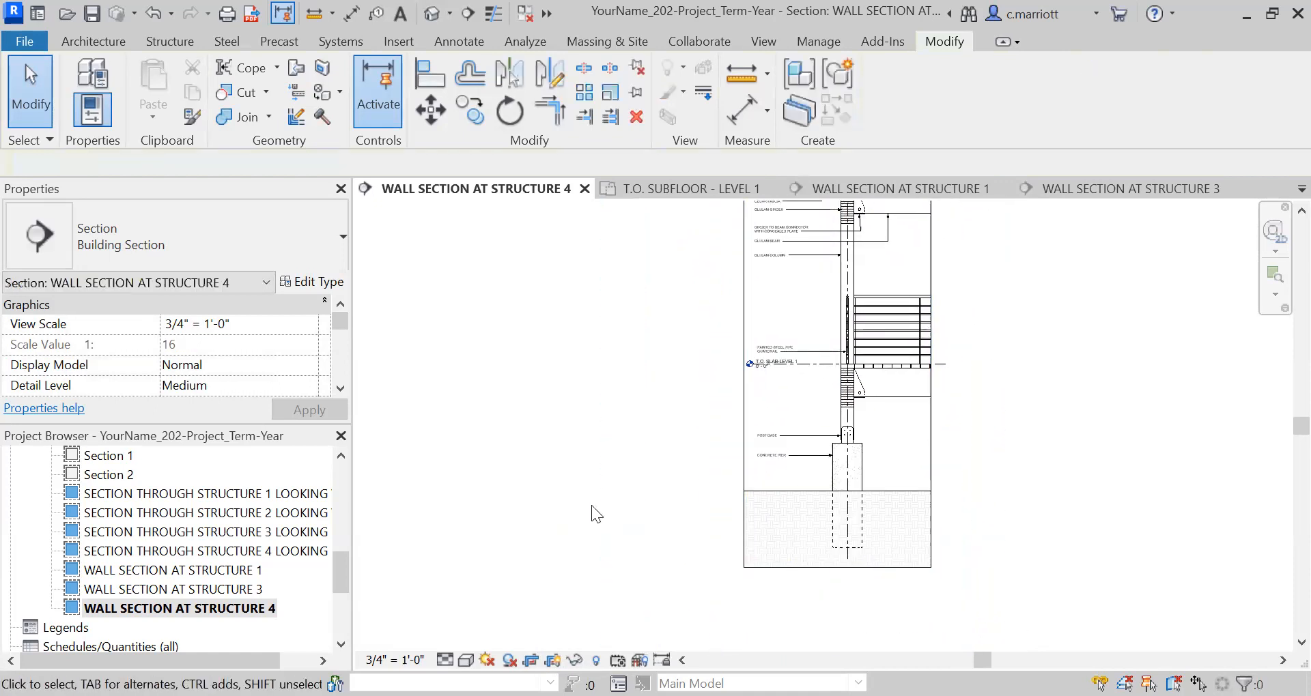
Hide the crop region of the WALL SECTION AT STRUCTURE 4 view and return to sheet A105.
left_click(341, 624)
double_click(119, 568)
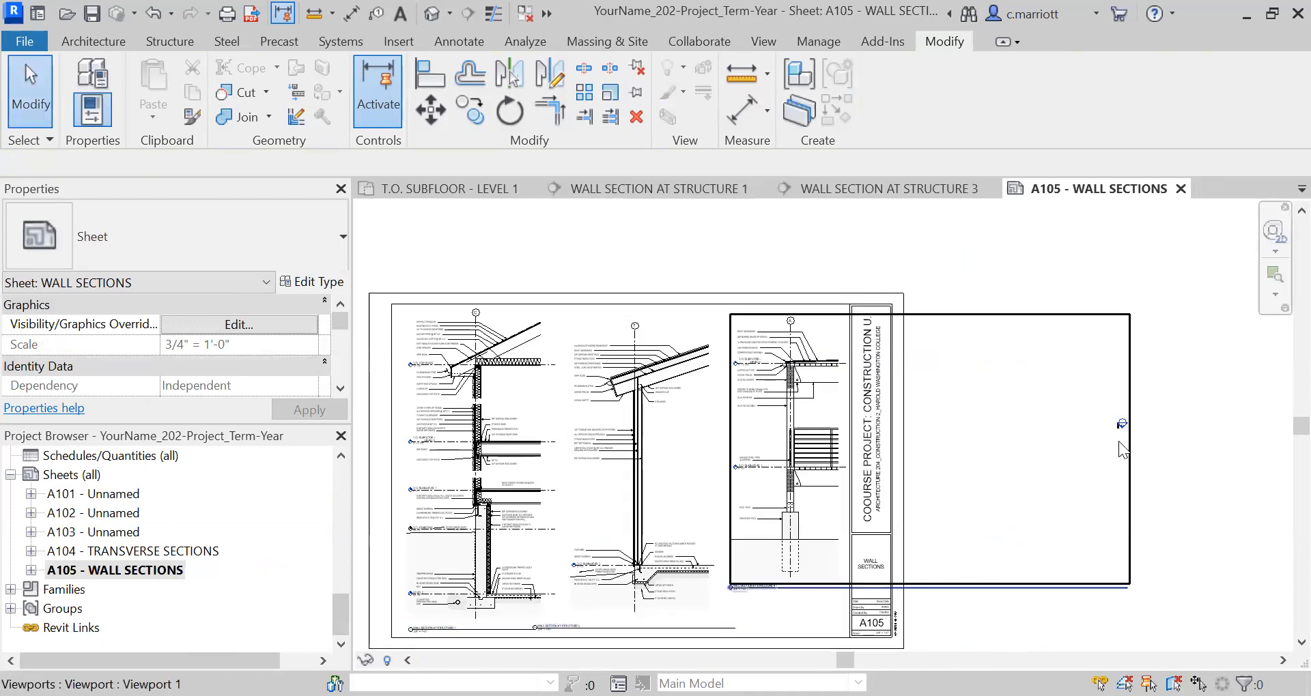
scroll(1119, 443, "up", 6)
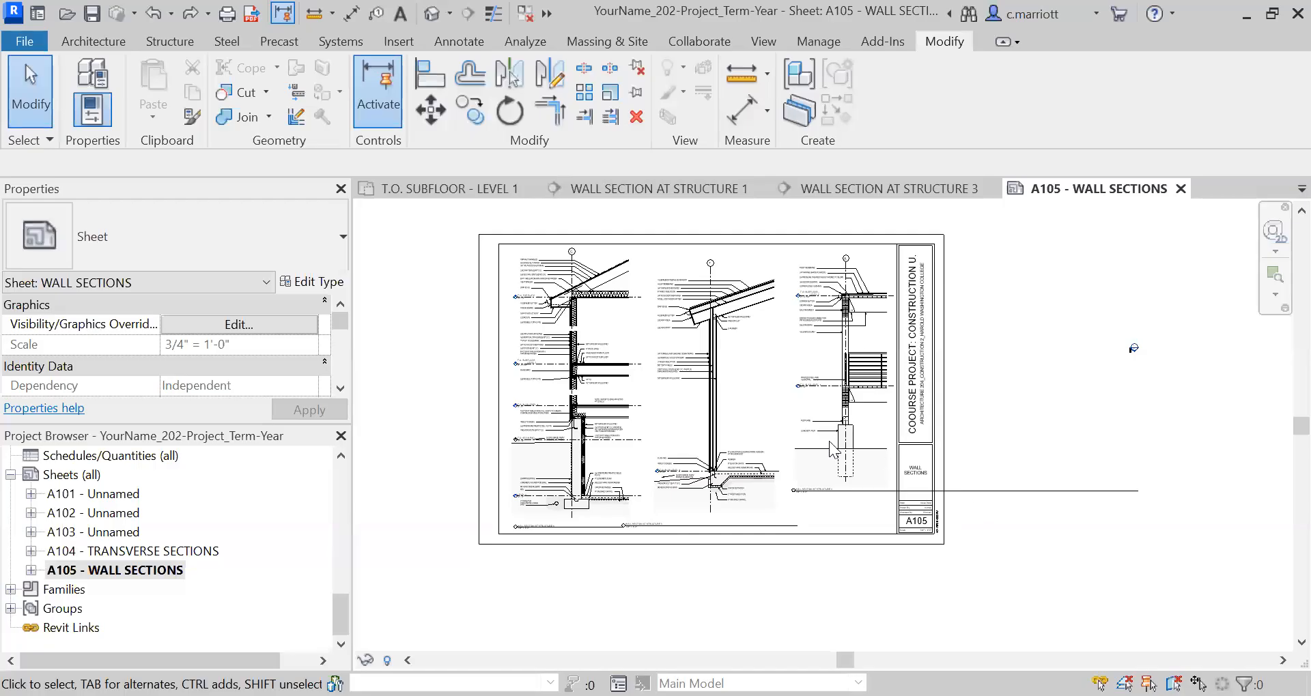
Shorten the Structure 4 title line to end at the right edge of its section drawing.
left_click(1138, 494)
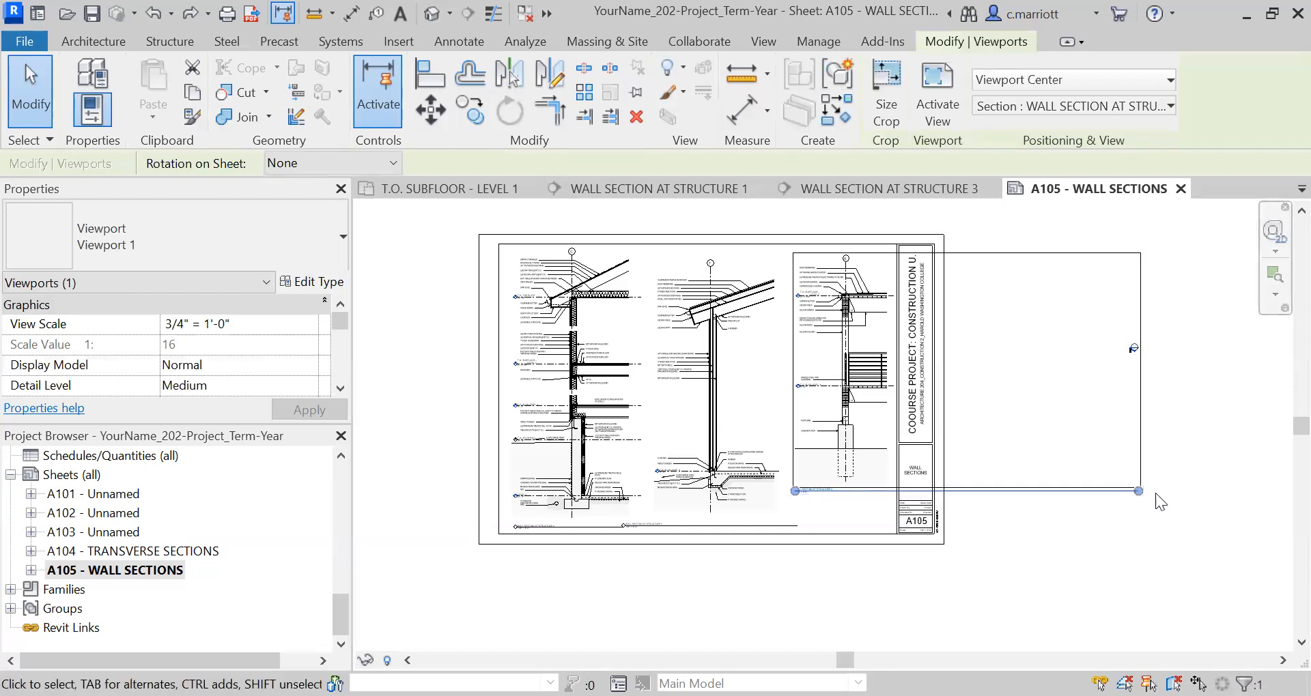
left_click_drag(1141, 494, 887, 500)
left_click(998, 547)
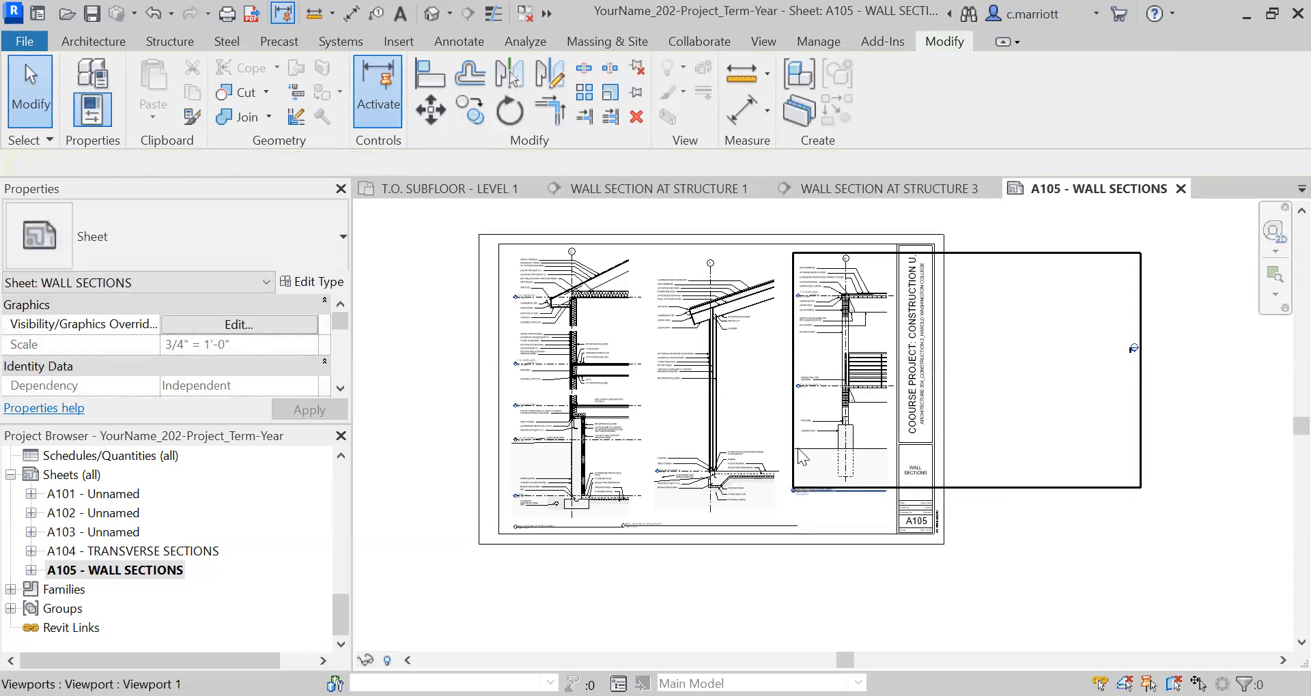
Nudge the Structure 4 viewport down a few increments on sheet A105.
scroll(799, 450, "up", 5)
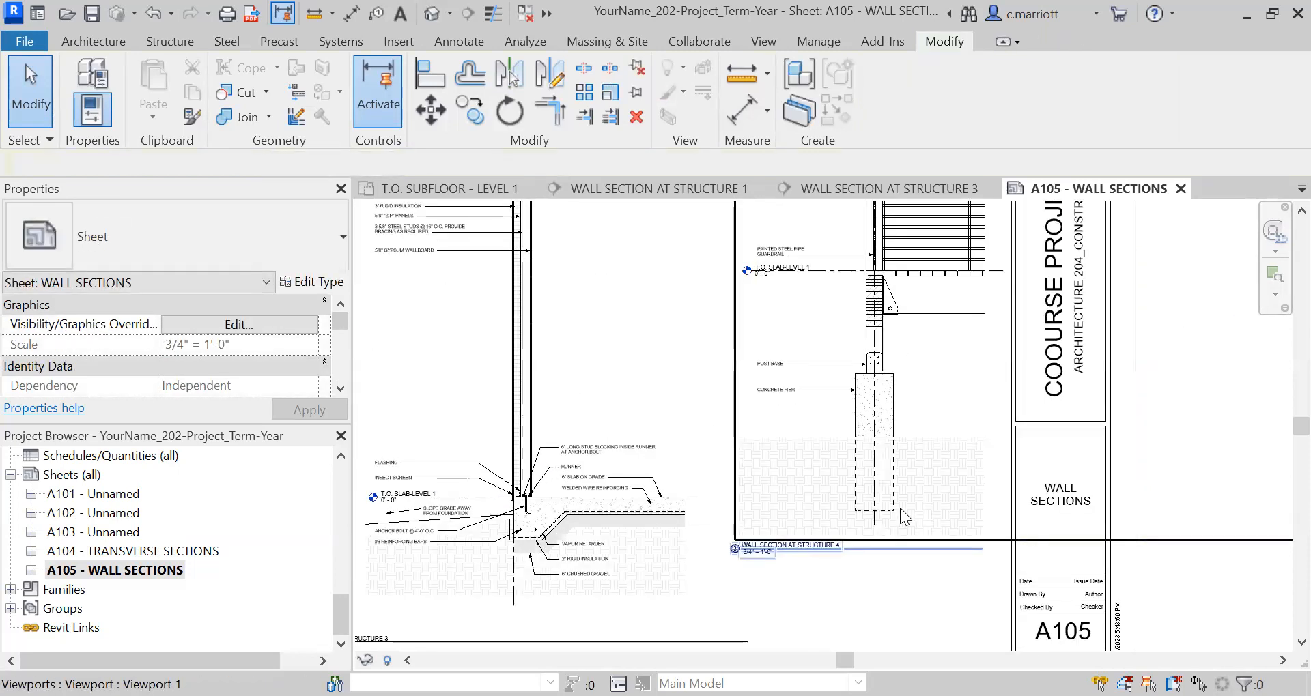
left_click(900, 508)
scroll(853, 529, "up", 1)
middle_click_drag(871, 506, 965, 347)
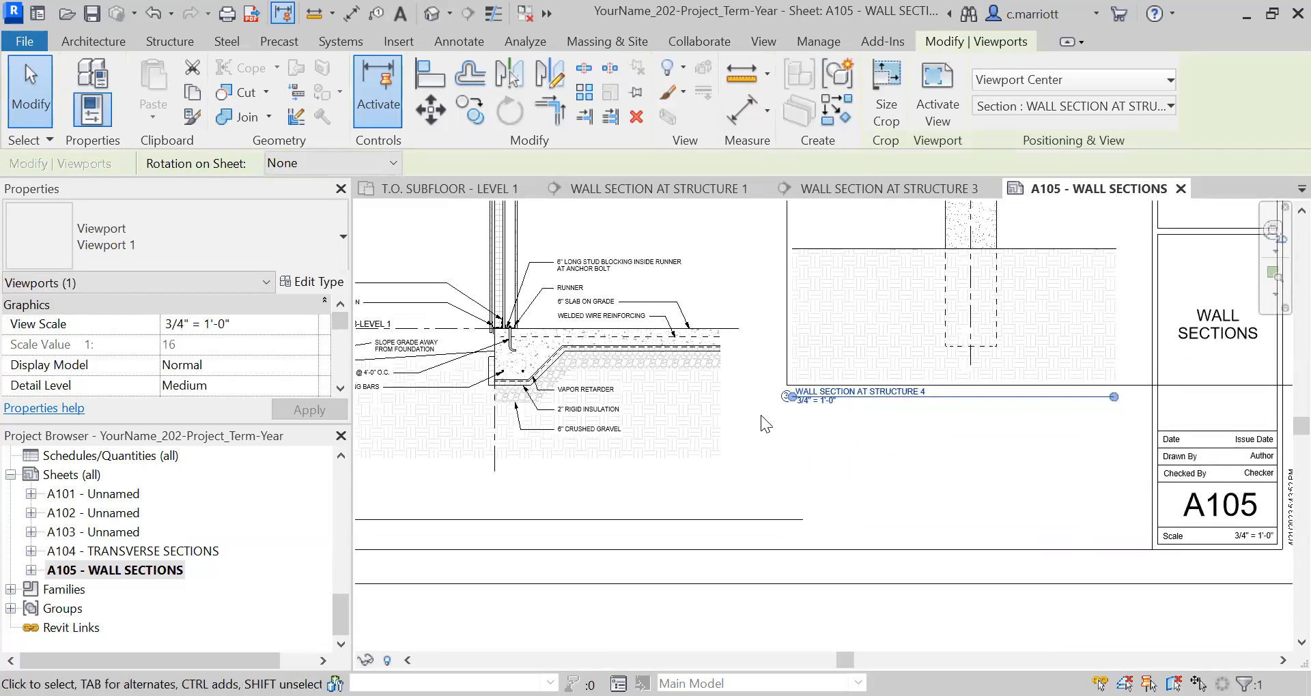
left_click(789, 398)
left_click(885, 413)
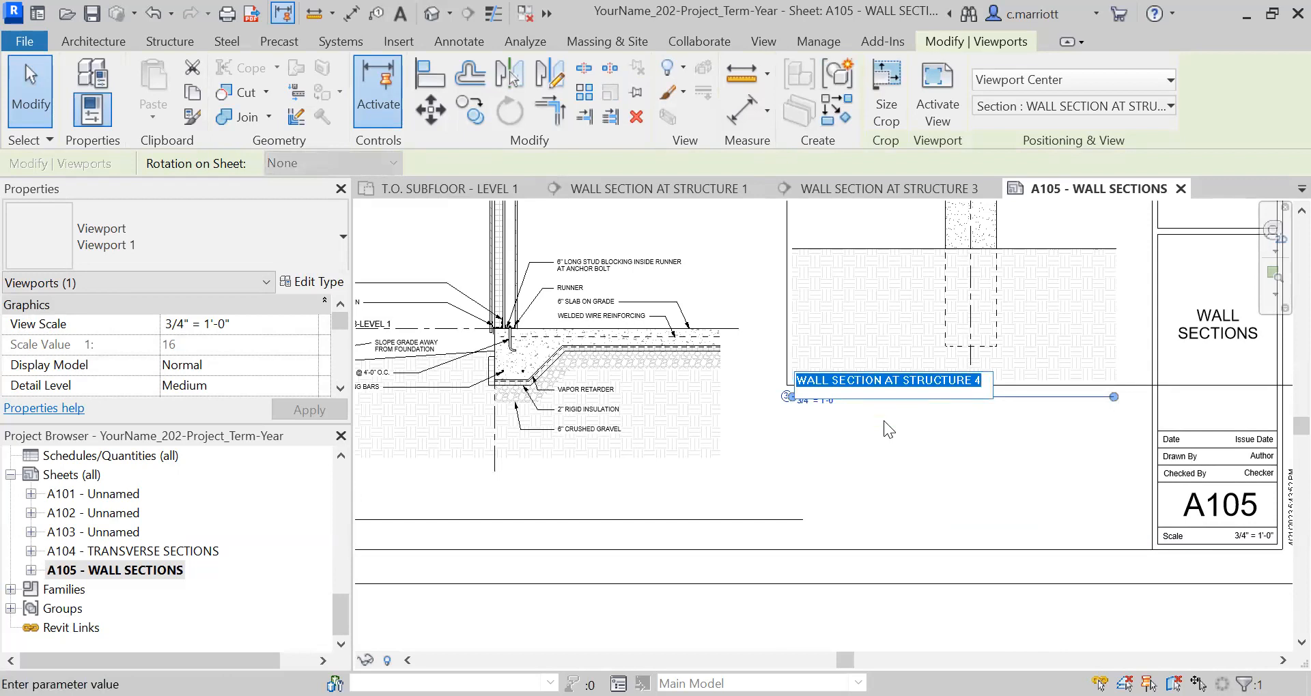
key("Down")
key("Down")
key("Down")
key("Down")
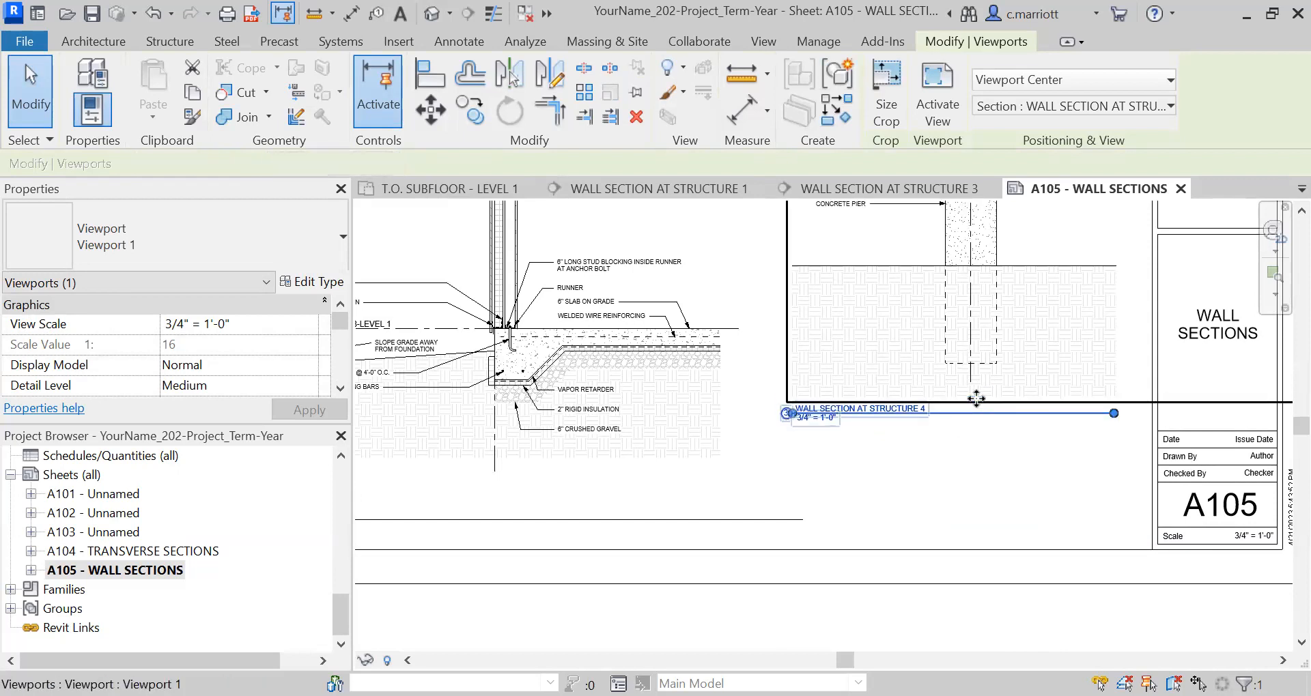
left_click(954, 463)
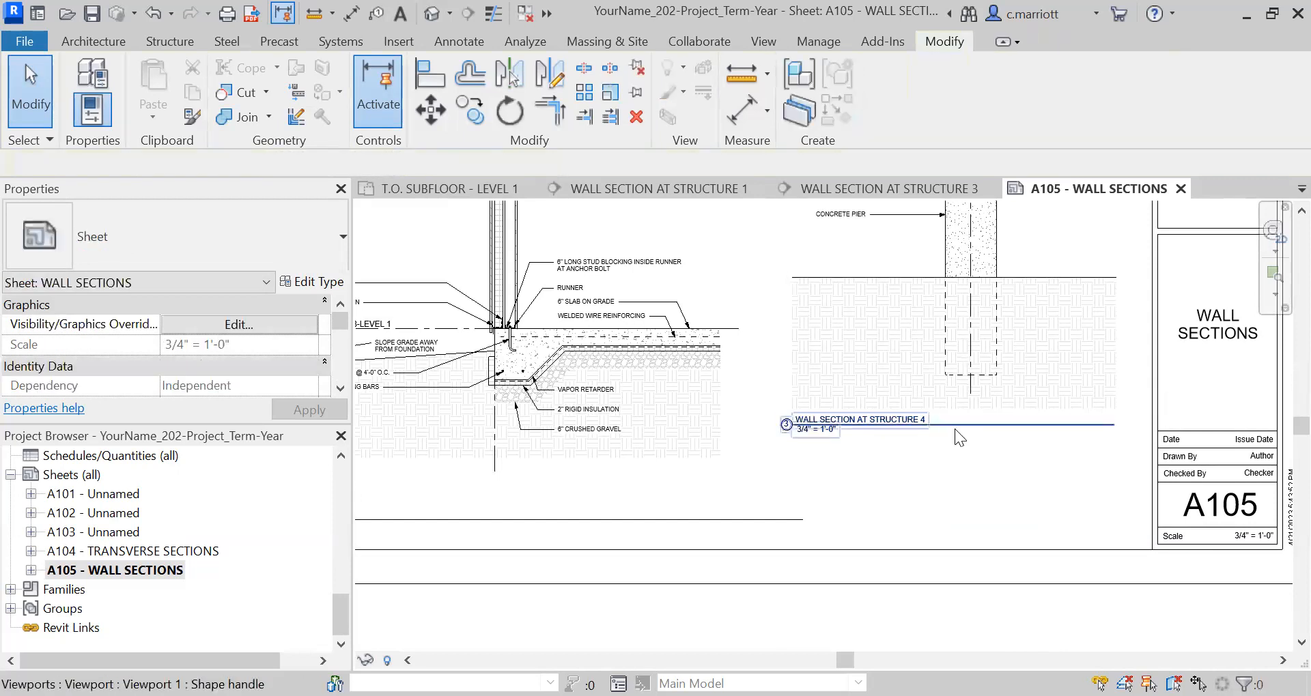
Move the Structure 4 view title slightly lower, leaving more space beneath its section drawing.
left_click(955, 427)
left_click_drag(939, 450, 940, 461)
left_click(943, 488)
scroll(970, 482, "down", 1)
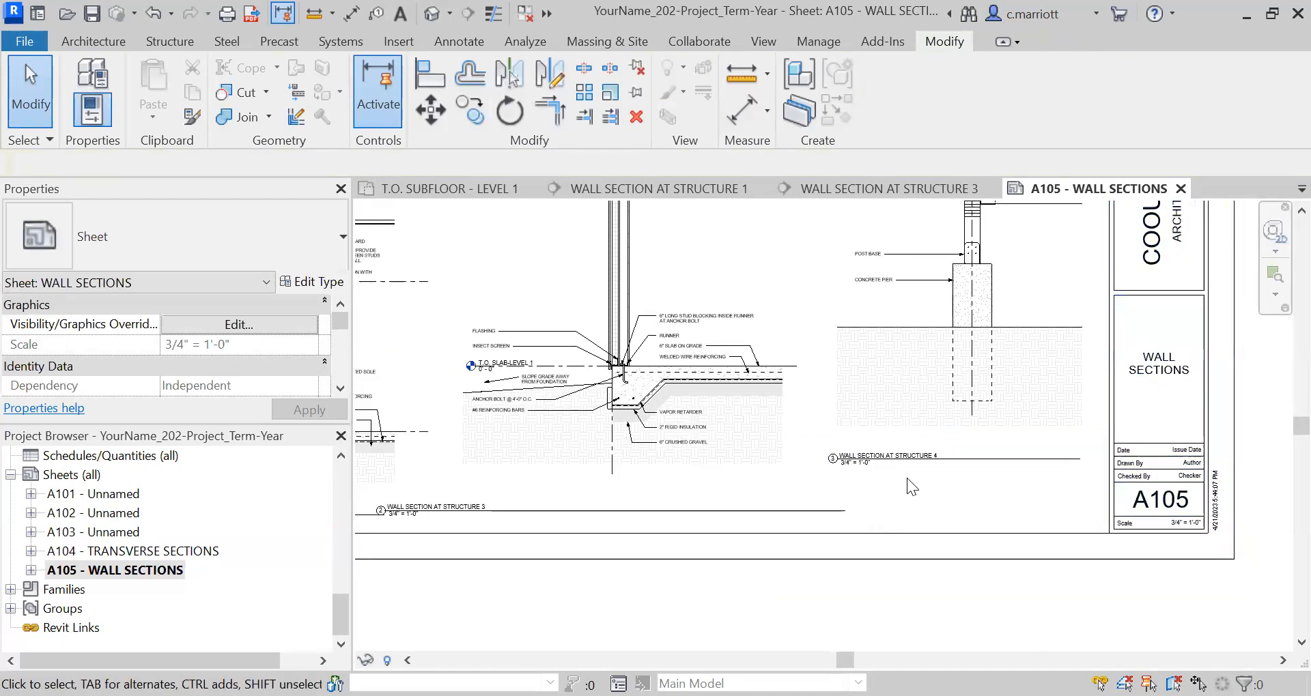
Lower the Structure 4 viewport until its title lines up with the Structure 3 title.
left_click(830, 400)
left_click_drag(830, 394, 831, 399)
key("Down")
key("Down")
key("Down")
key("Down")
key("Down")
key("Down")
key("Down")
key("Down")
key("Down")
key("Down")
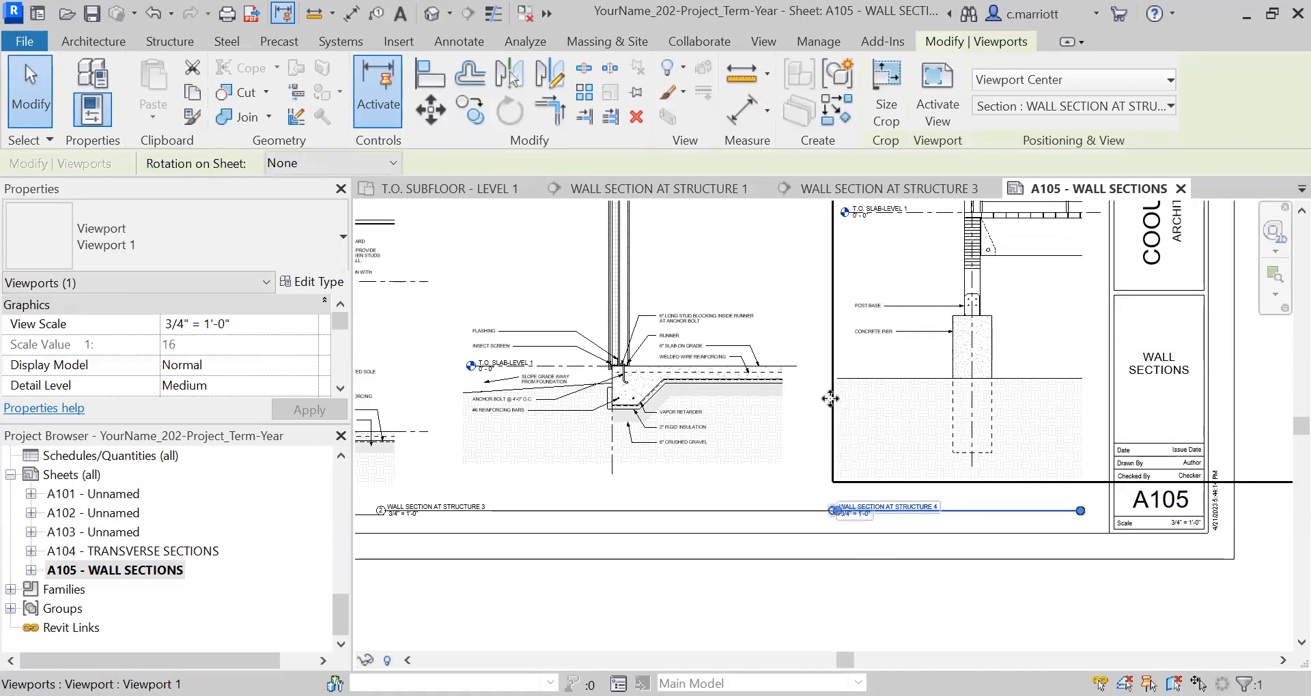
scroll(676, 565, "down", 2)
scroll(692, 566, "down", 2)
middle_click_drag(702, 580, 751, 578)
scroll(695, 555, "up", 5)
Shorten the Structure 3 title line to end at the right edge of its viewport.
left_click(648, 473)
left_click_drag(897, 508, 868, 509)
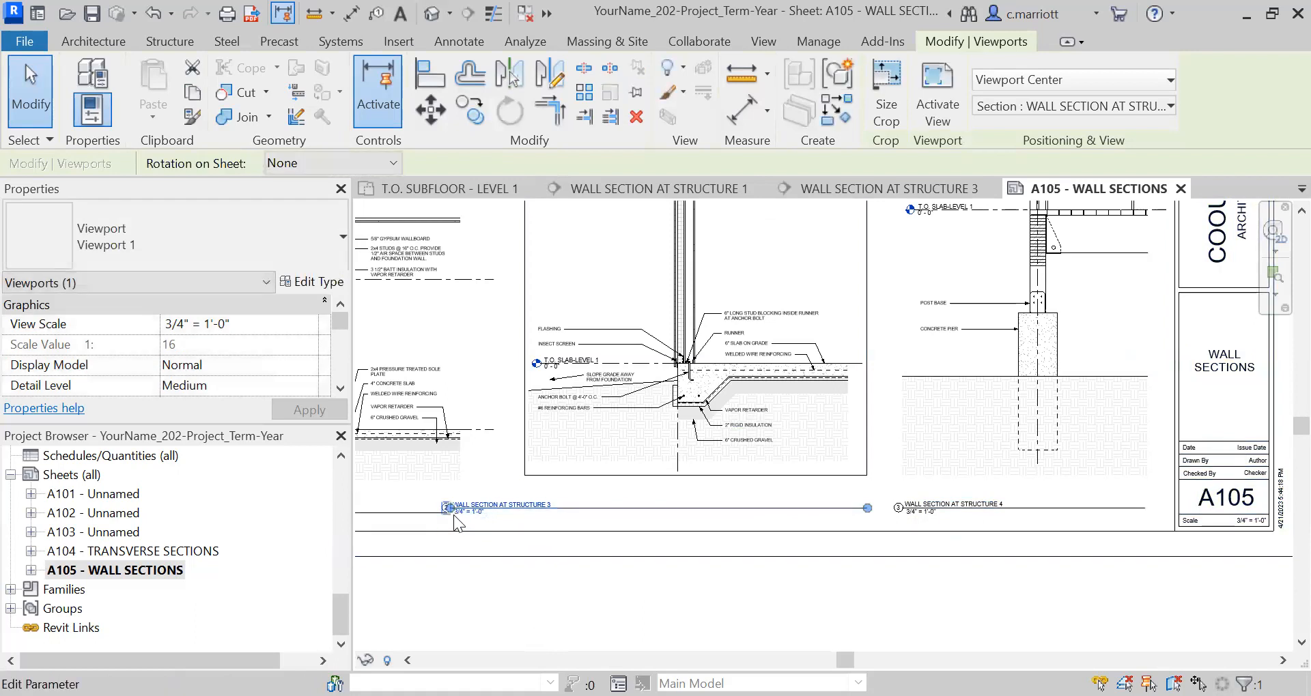
left_click(511, 597)
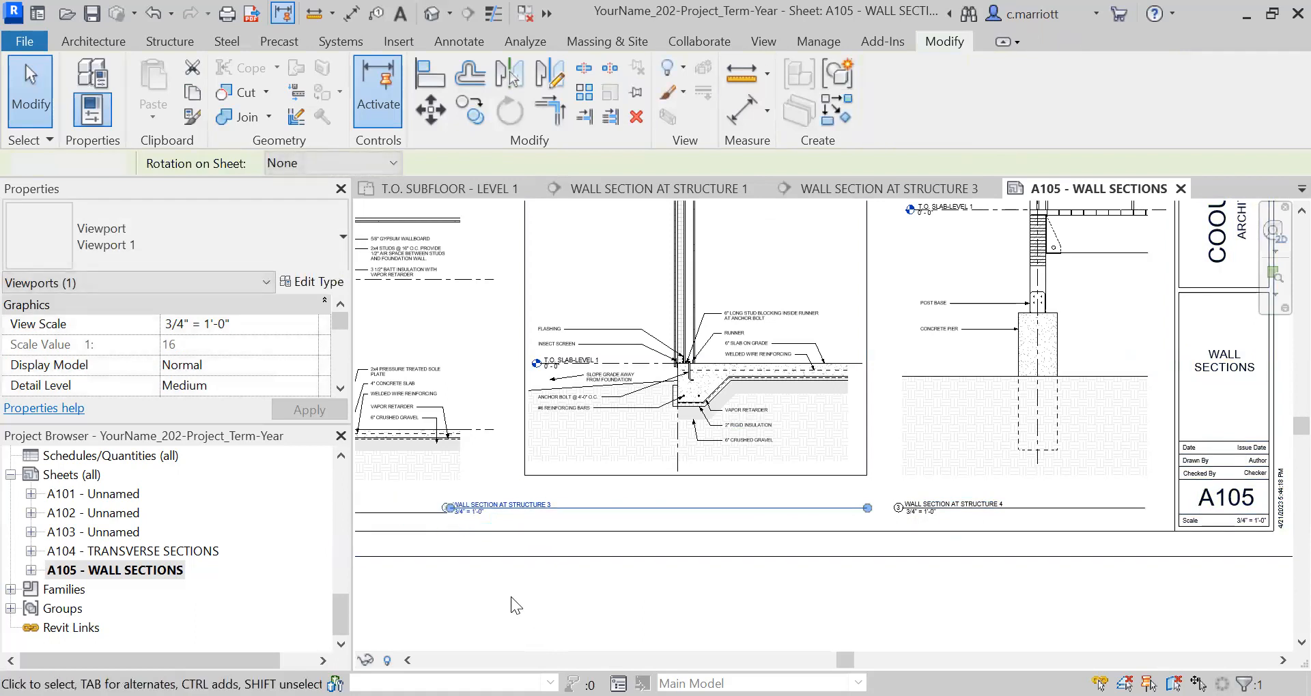
Move the Structure 3 view title right and slightly up so it starts beneath the left edge of its section.
left_click(457, 514)
key("Right")
key("Right")
key("Right")
key("Right")
key("Right")
key("Right")
key("Right")
key("Right")
key("Right")
key("Right")
key("Right")
key("Right")
key("Right")
key("Right")
key("Right")
key("Right")
key("Right")
key("Right")
key("Up")
key("Up")
Nudge the Structure 3 viewport down so its slab level lines up with the Structure 4 grade line.
left_click(776, 419)
key("Down")
key("Down")
key("Down")
left_click(957, 375)
left_click(848, 379)
key("Escape")
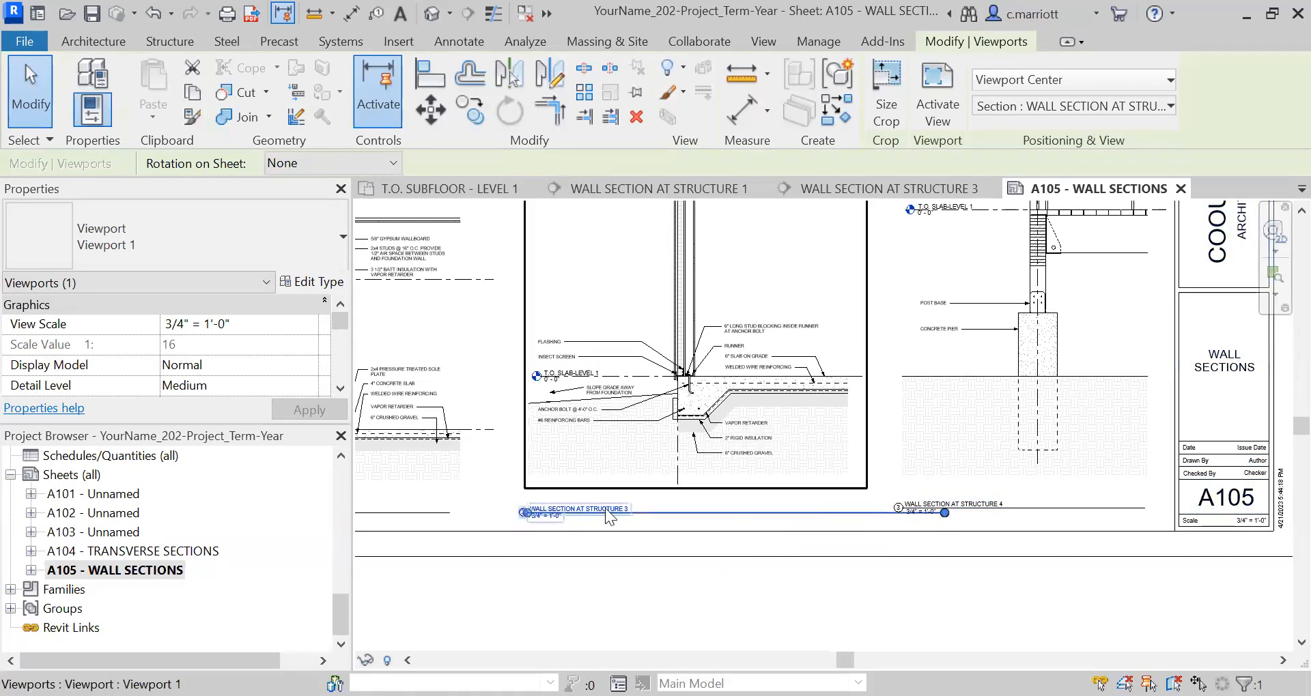
Raise the Structure 3 view title to line up with the Structure 4 title.
left_click(564, 512)
left_click_drag(562, 506, 562, 501)
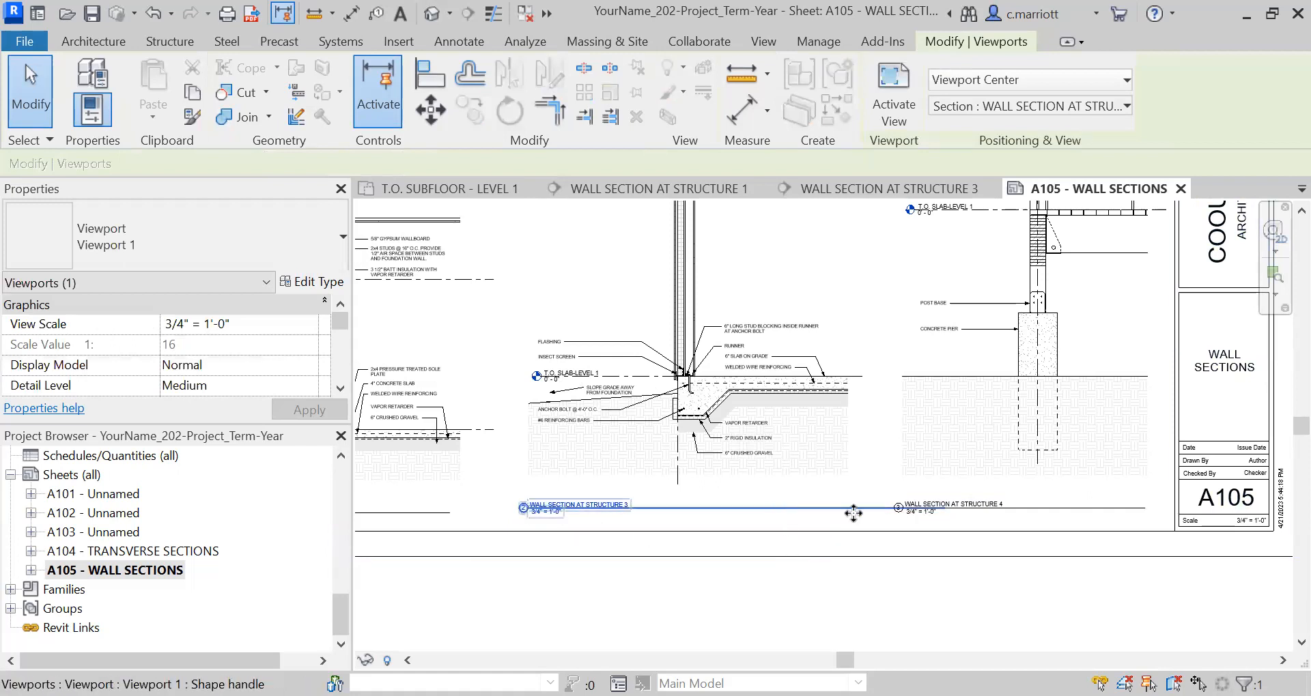
left_click(762, 498)
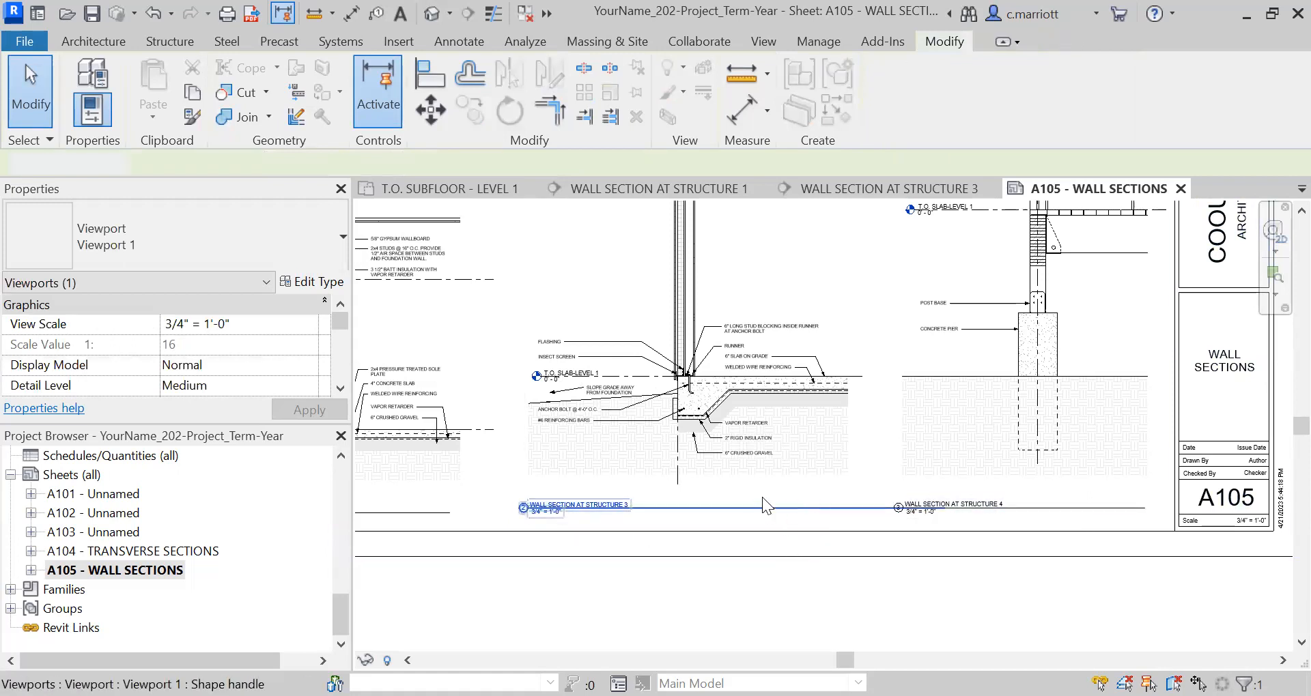
Shorten the Structure 3 title line to end at the right edge of its section drawing, clear of the Structure 4 title.
left_click(904, 519)
left_click(854, 505)
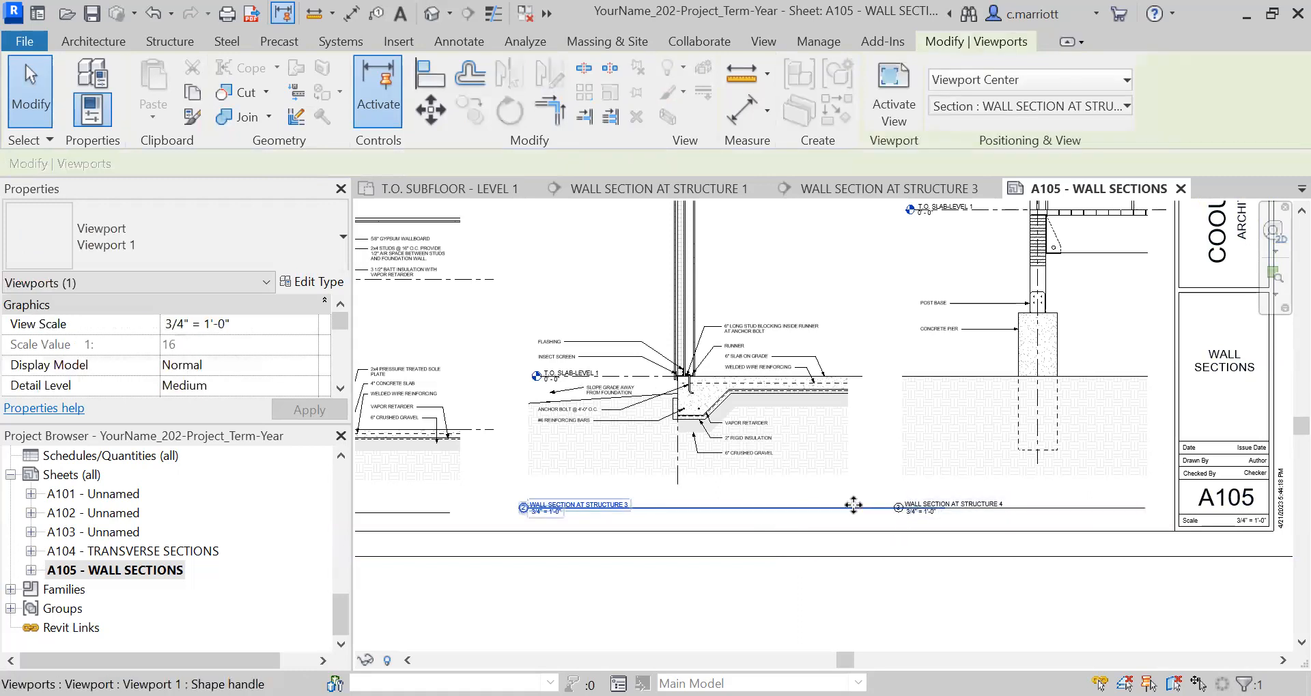
left_click(828, 513)
left_click(815, 508)
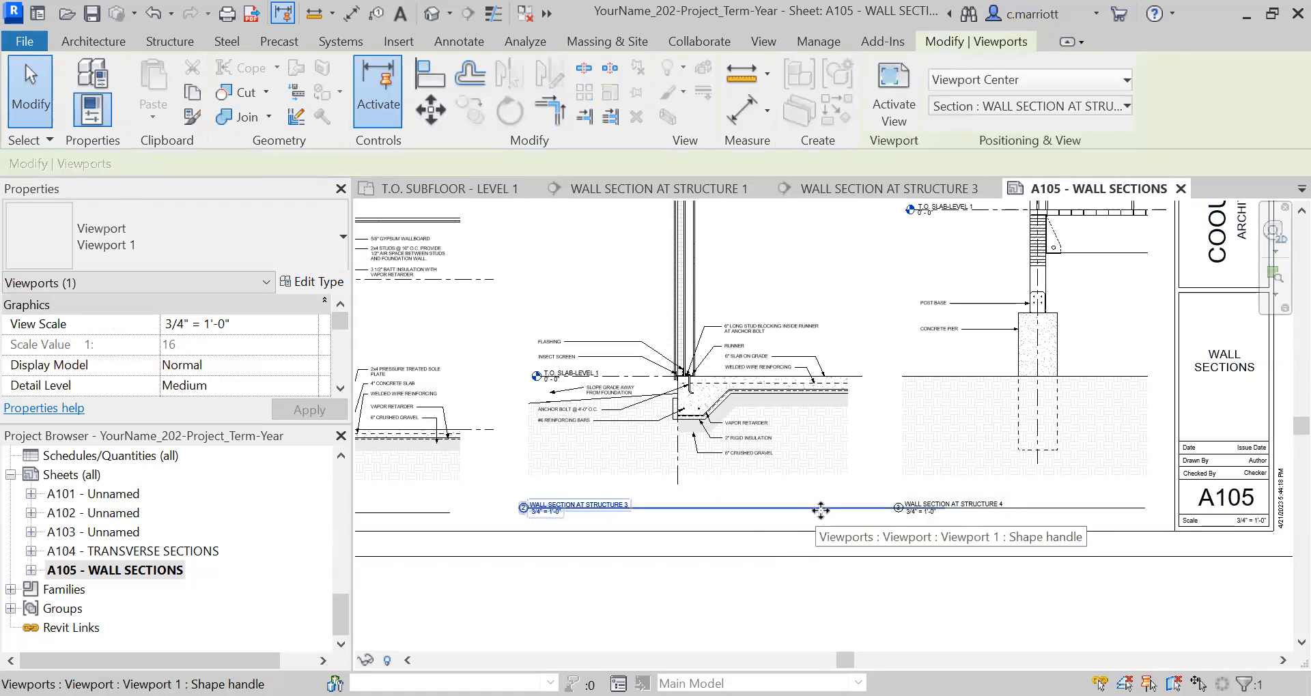
left_click(743, 473)
left_click_drag(944, 509, 850, 512)
left_click(805, 594)
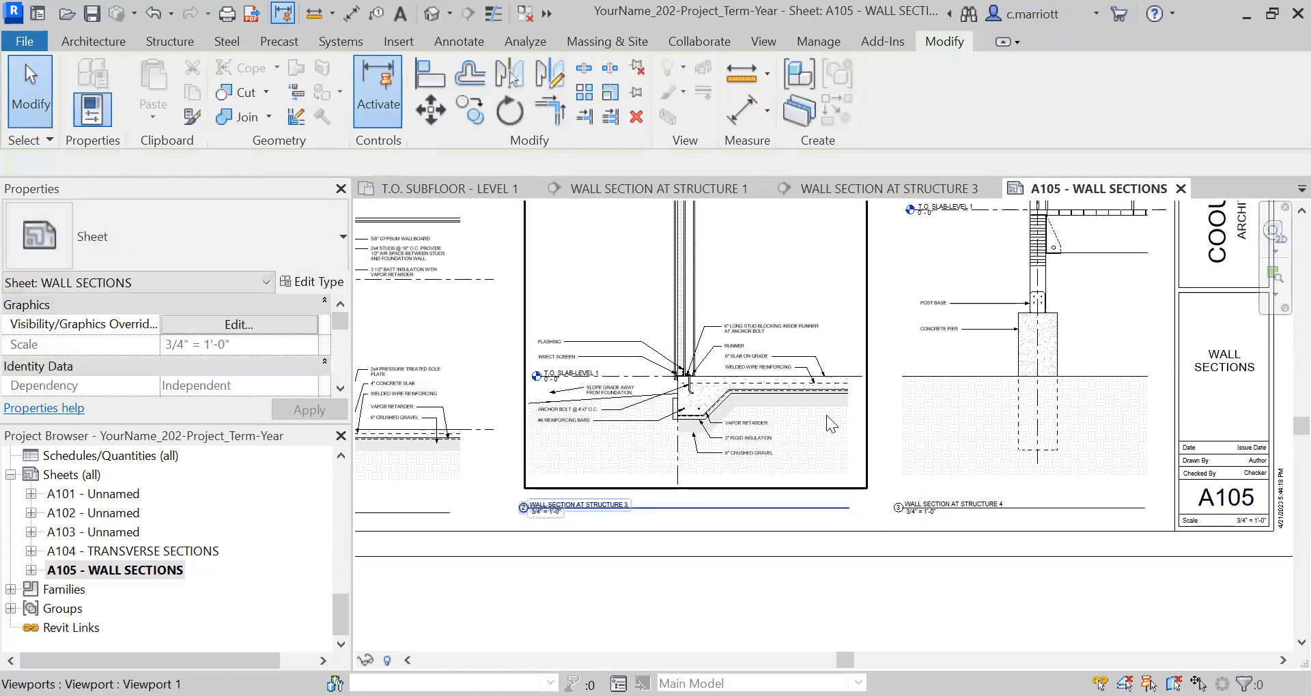
Nudge the Structure 1 viewport, including its title, slightly up on the sheet.
scroll(639, 570, "down", 3)
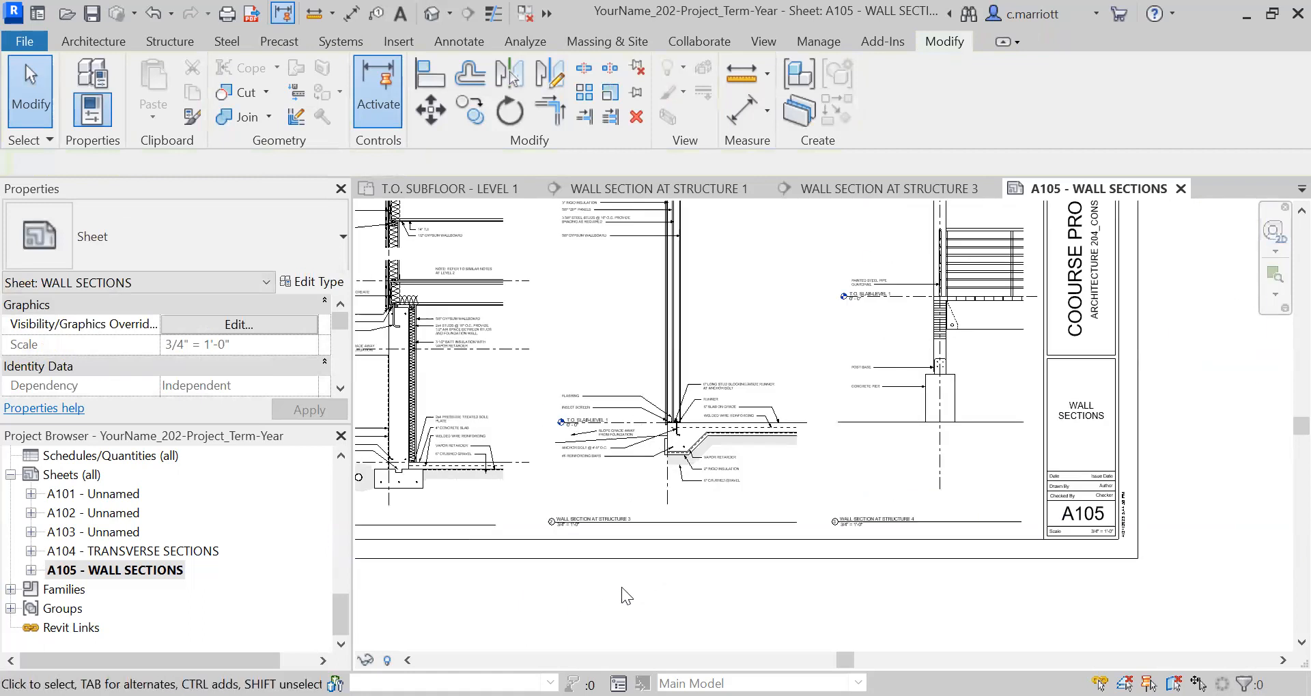
middle_click_drag(584, 580, 712, 609)
scroll(739, 594, "up", 2)
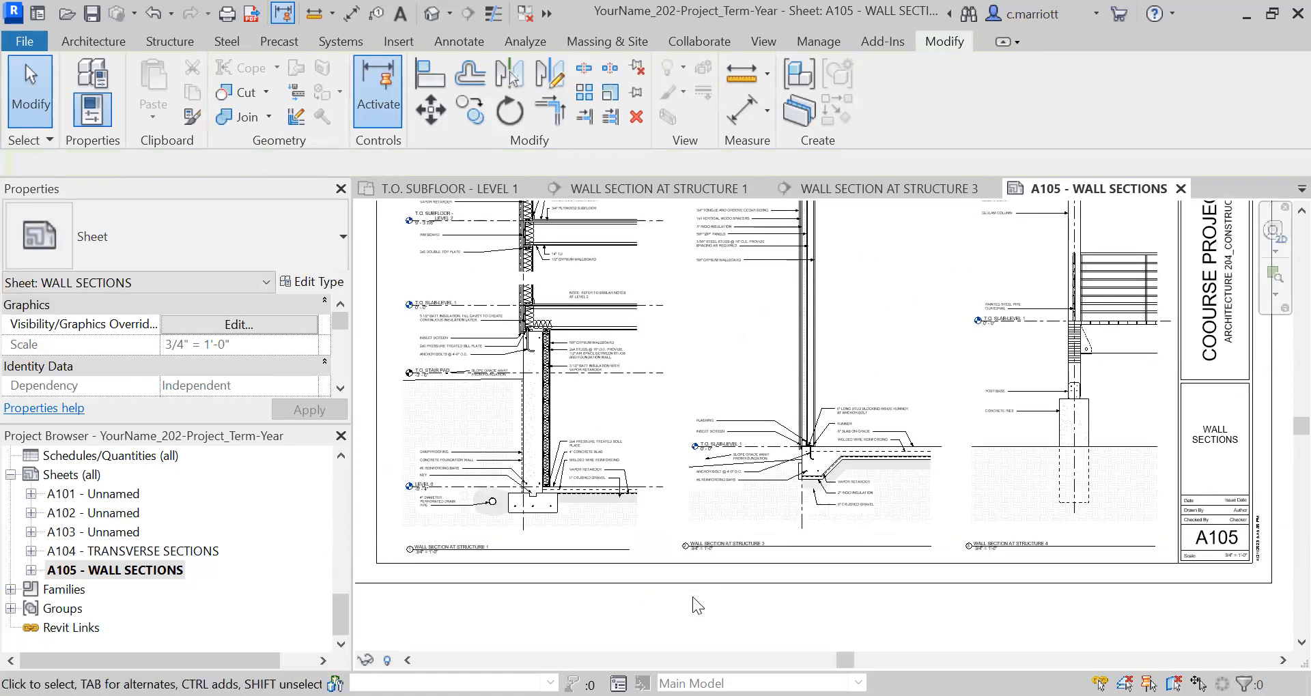
scroll(428, 556, "up", 2)
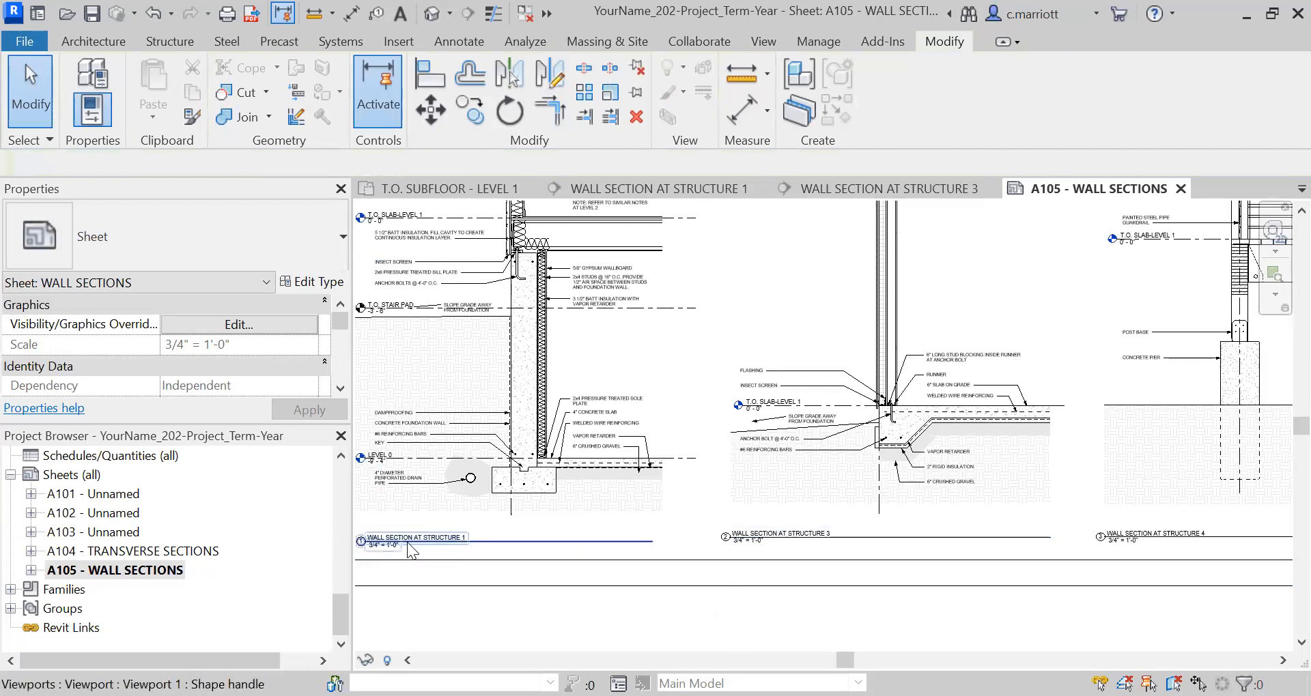
middle_click_drag(952, 579, 1056, 575)
left_click(717, 422)
key("Up")
key("Up")
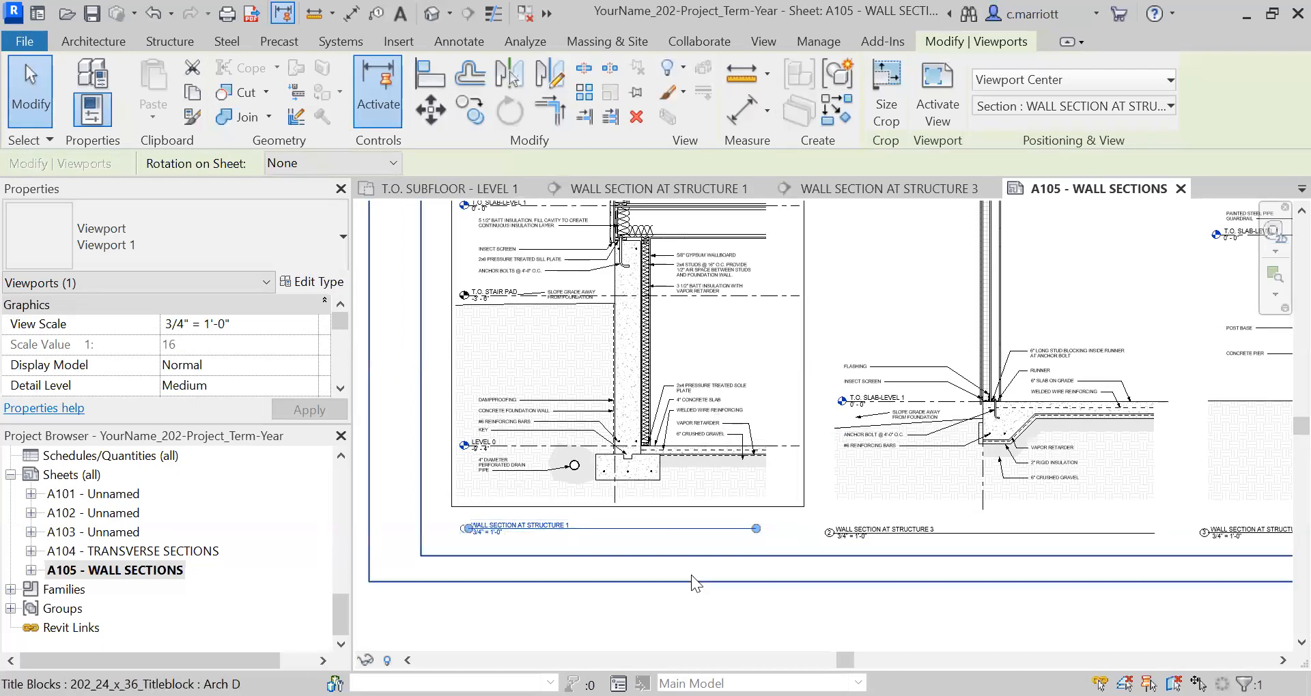
left_click(550, 546)
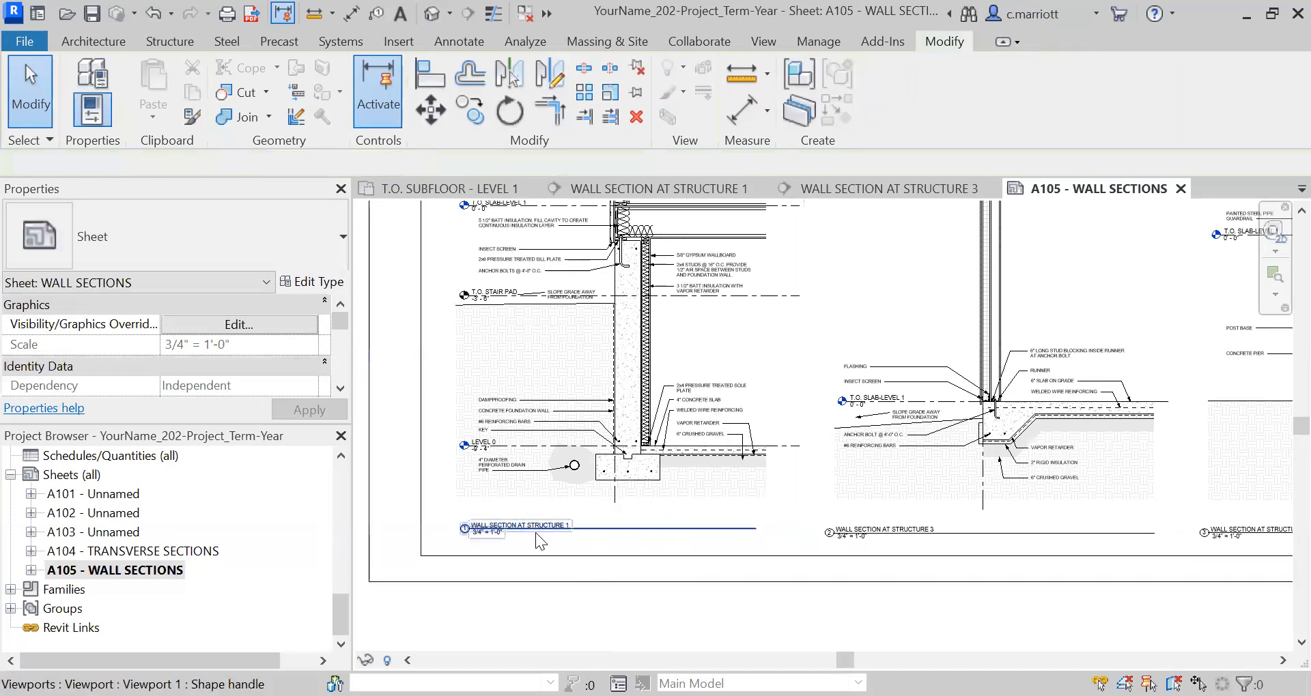
Lower the Structure 1 view title to line up with the Structure 3 title and extend its line to the section drawing's right edge.
left_click(536, 527)
left_click_drag(536, 528, 535, 533)
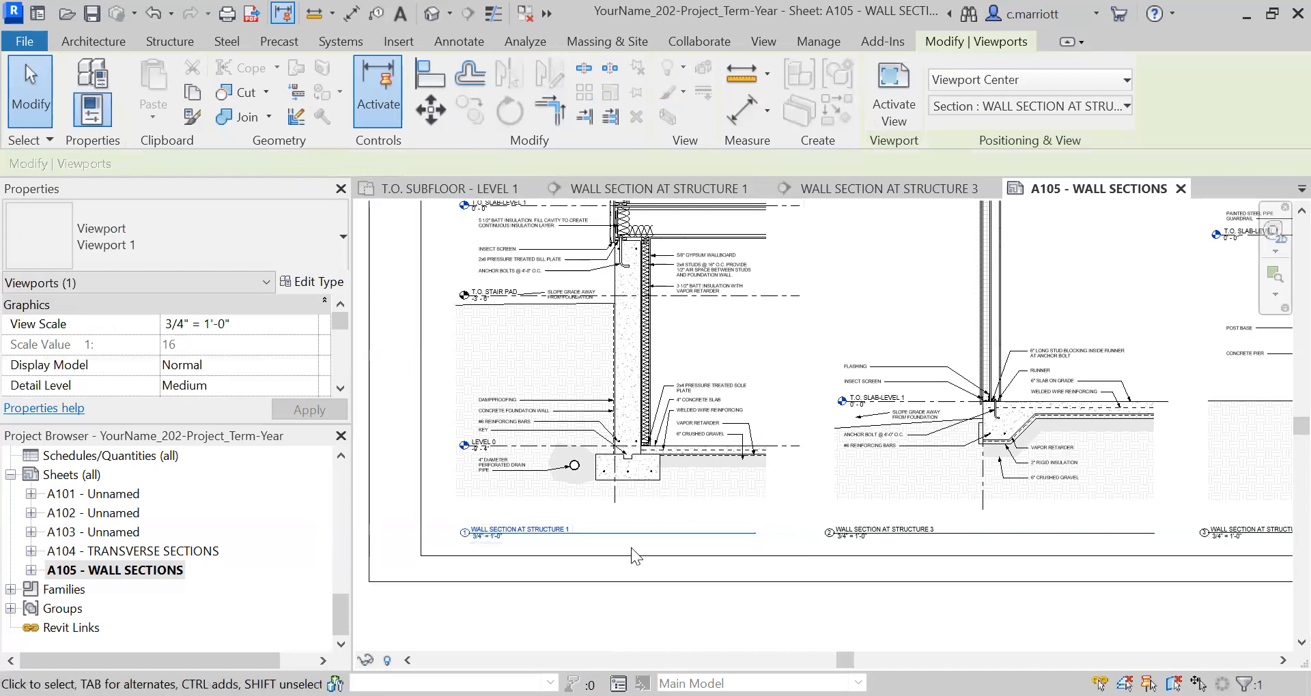
left_click(755, 535)
left_click(753, 534)
left_click(753, 534)
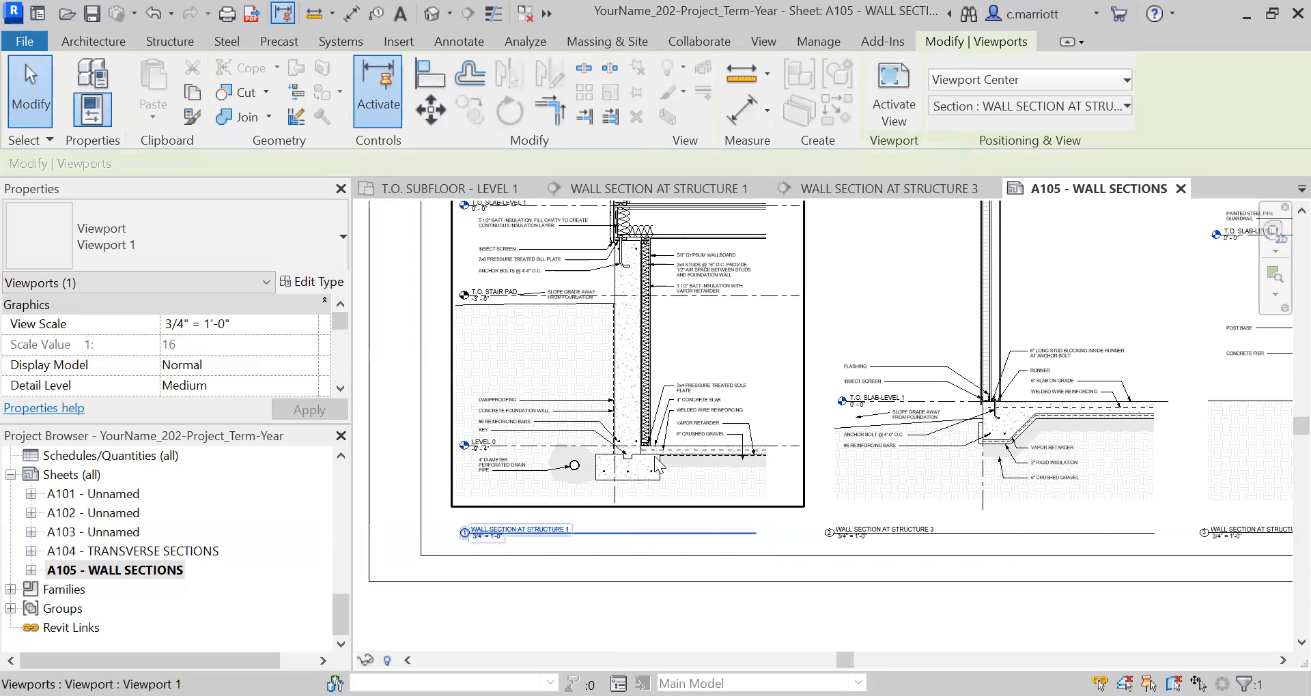
left_click_drag(756, 534, 766, 534)
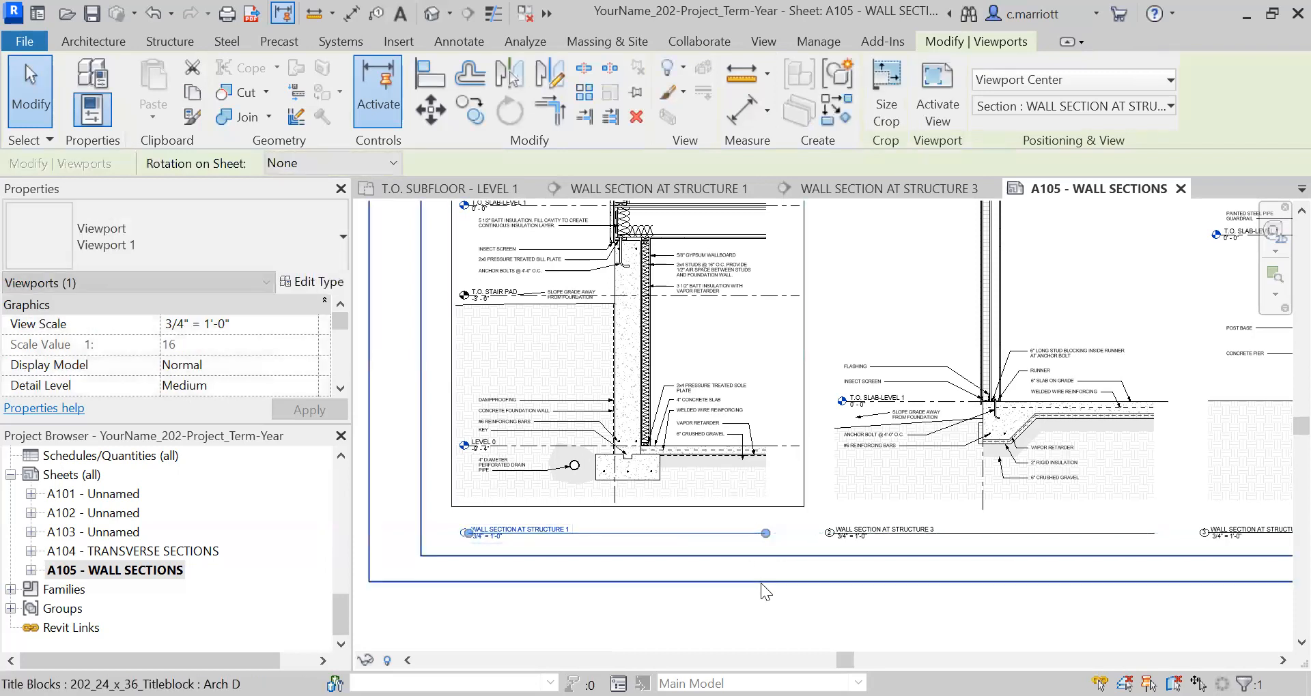
left_click(760, 583)
Select the Structure 1, 3 and 4 viewports together and nudge them slightly down within the sheet border.
scroll(795, 478, "down", 3)
scroll(797, 461, "down", 2)
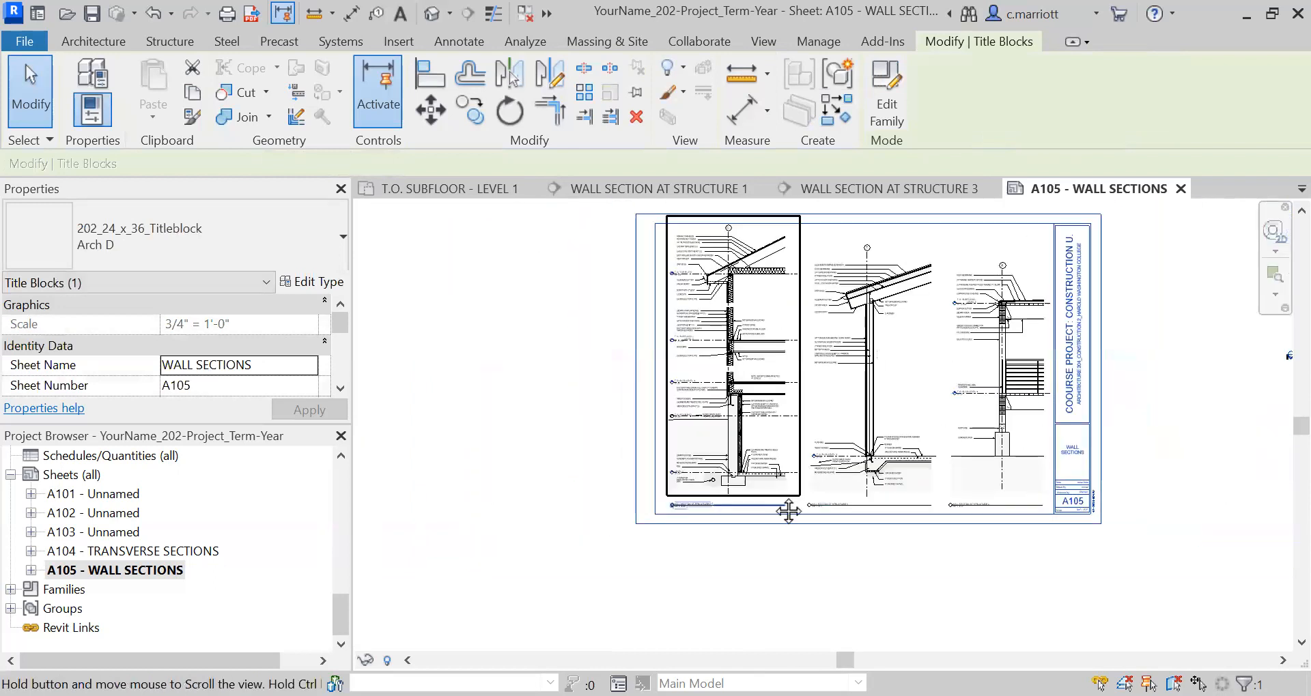
scroll(751, 474, "up", 4)
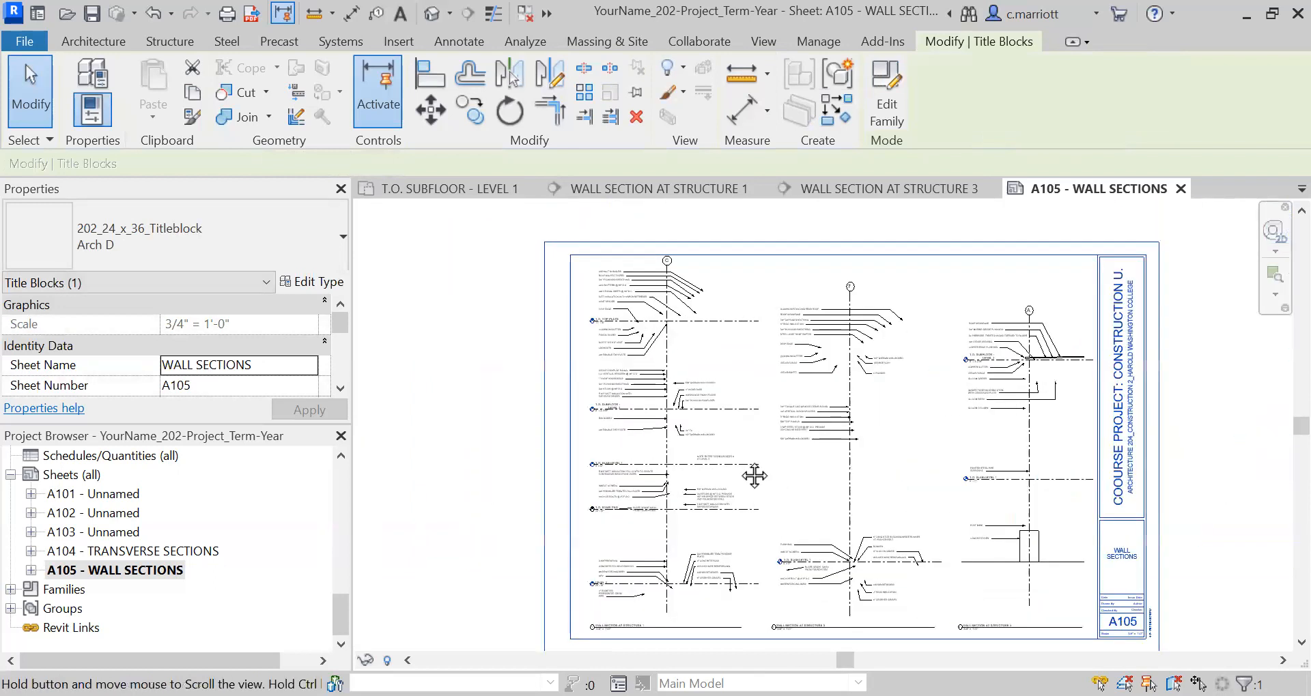
scroll(773, 582, "down", 3)
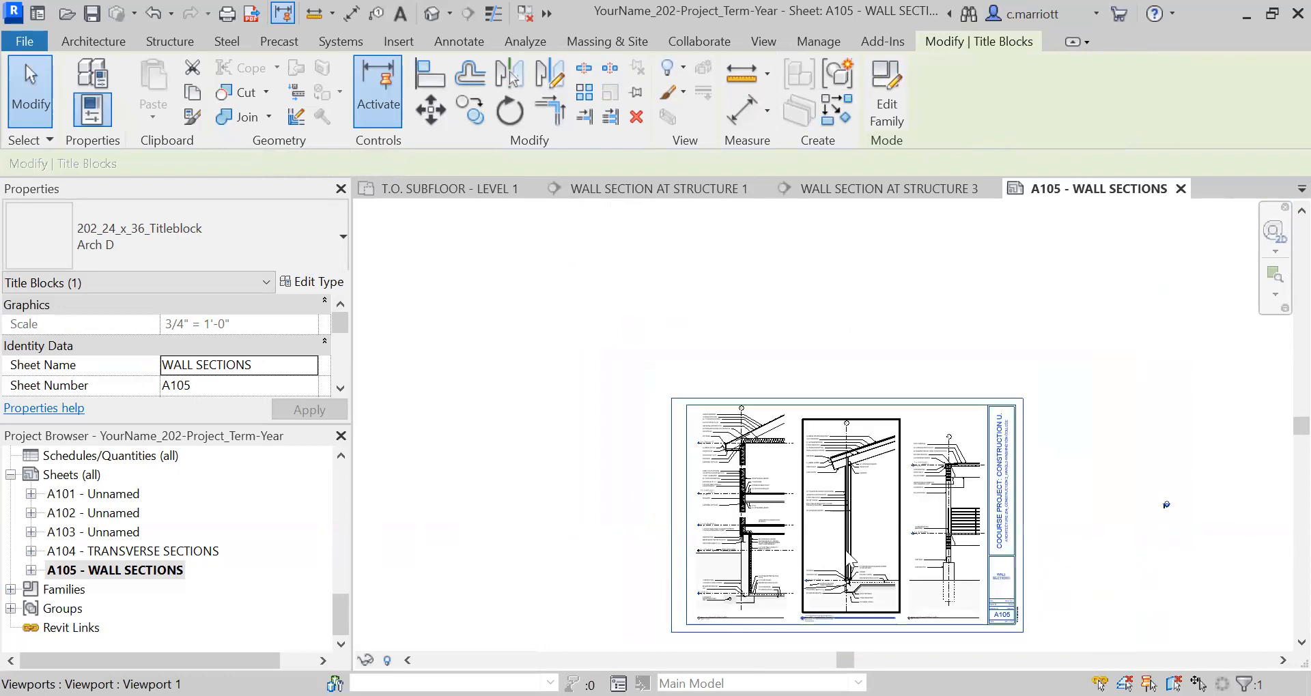
scroll(863, 576, "up", 2)
left_click(894, 497)
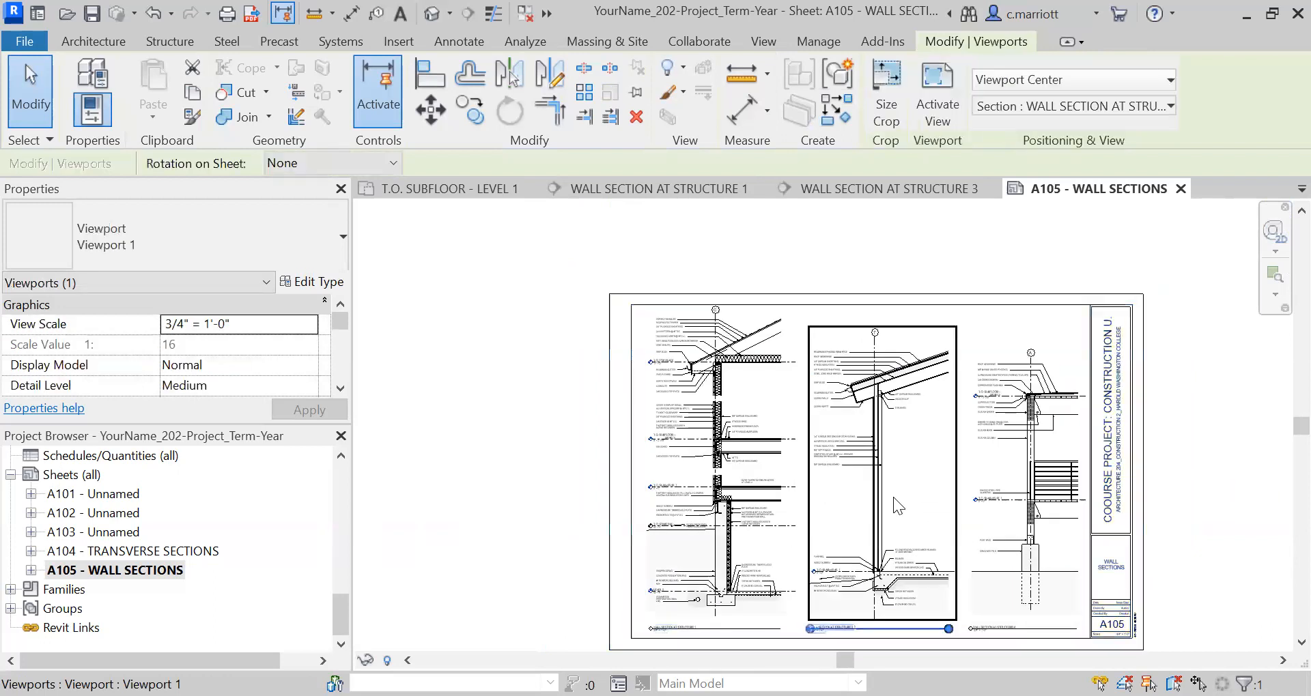
left_click(772, 472)
left_click(820, 493)
left_click(1028, 519)
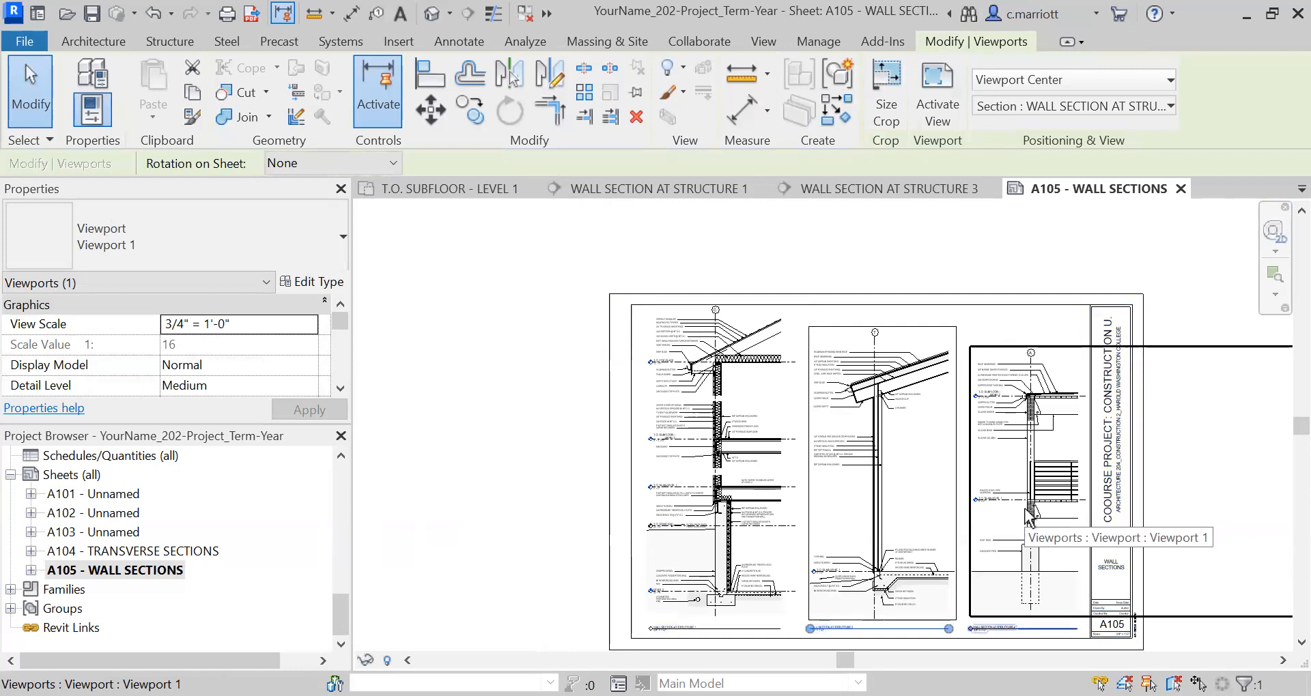
left_click(916, 485, "ctrl")
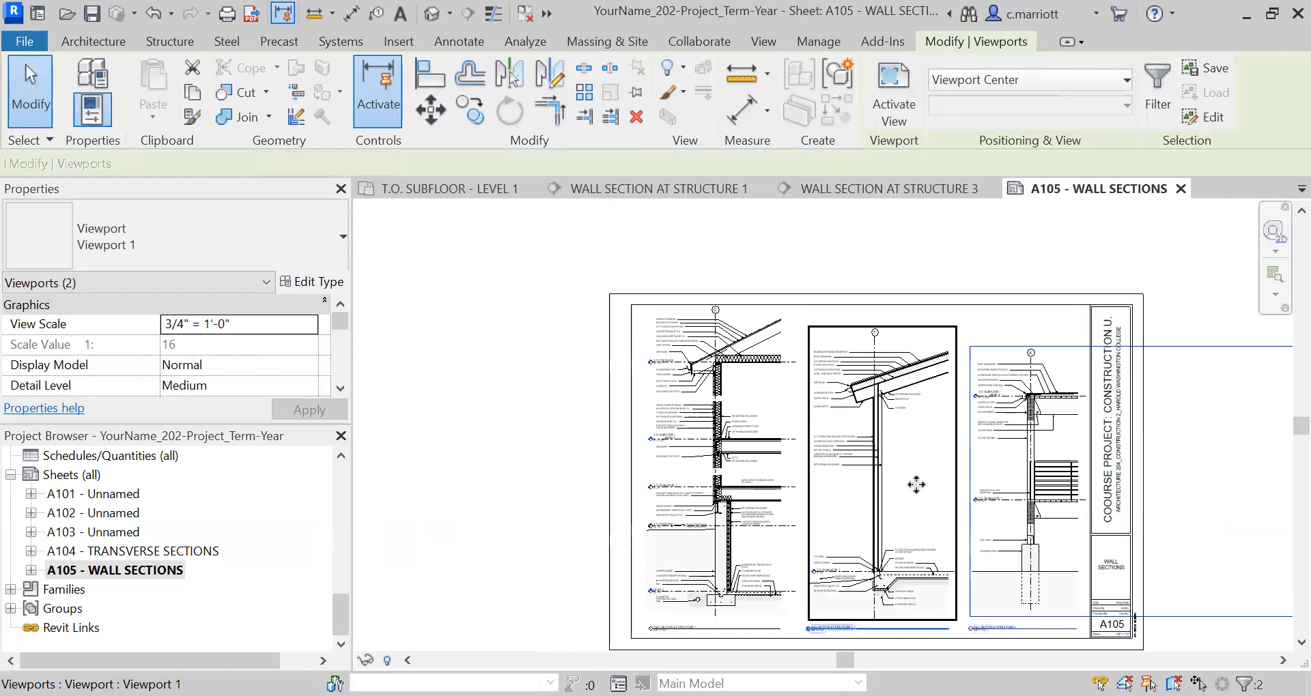
left_click(735, 472, "ctrl")
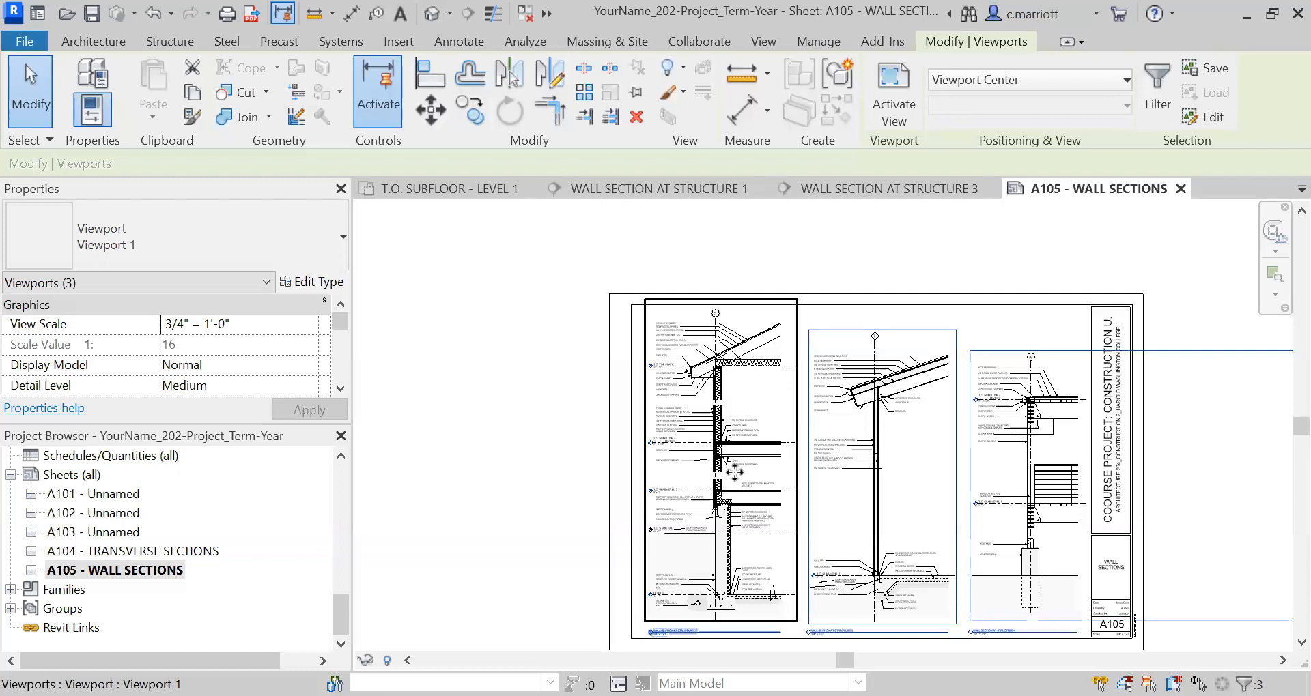
scroll(713, 345, "up", 1)
left_click(505, 368)
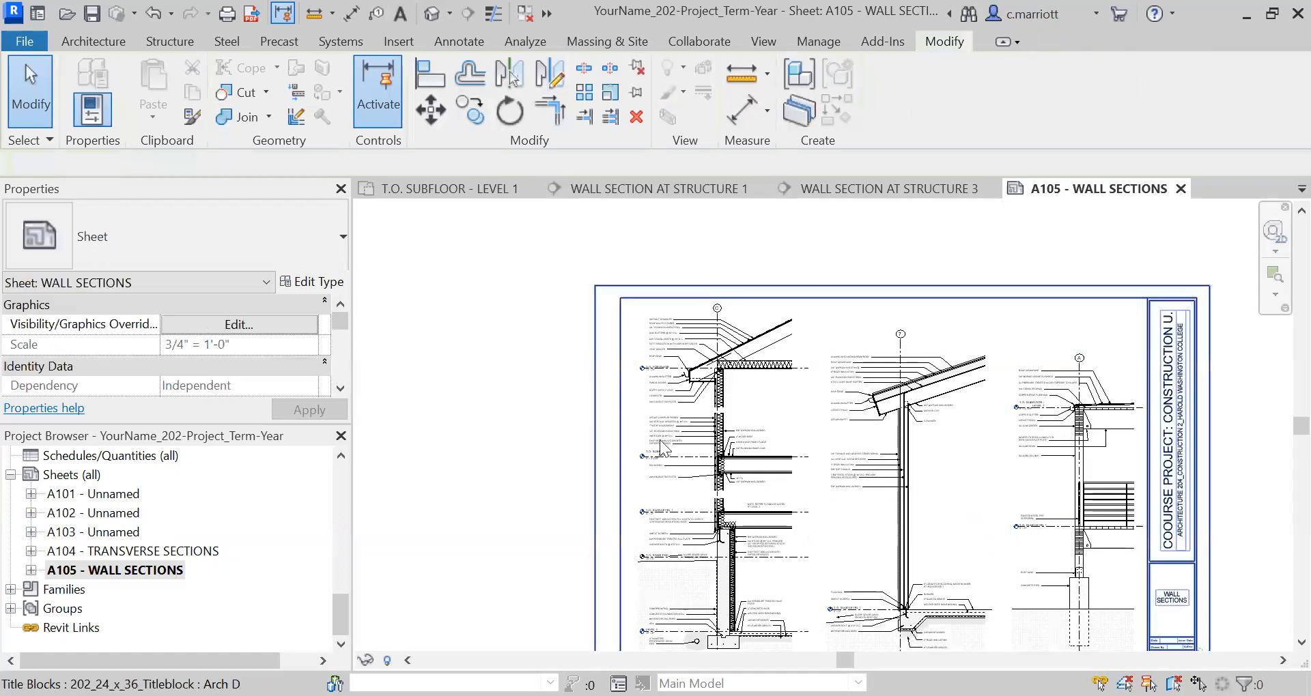
Activate the Structure 4 view, raise its grid A bubble level with the Structure 3 grid bubble, and deactivate the view.
scroll(956, 556, "down", 3)
scroll(987, 348, "up", 1)
middle_click_drag(986, 348, 976, 493)
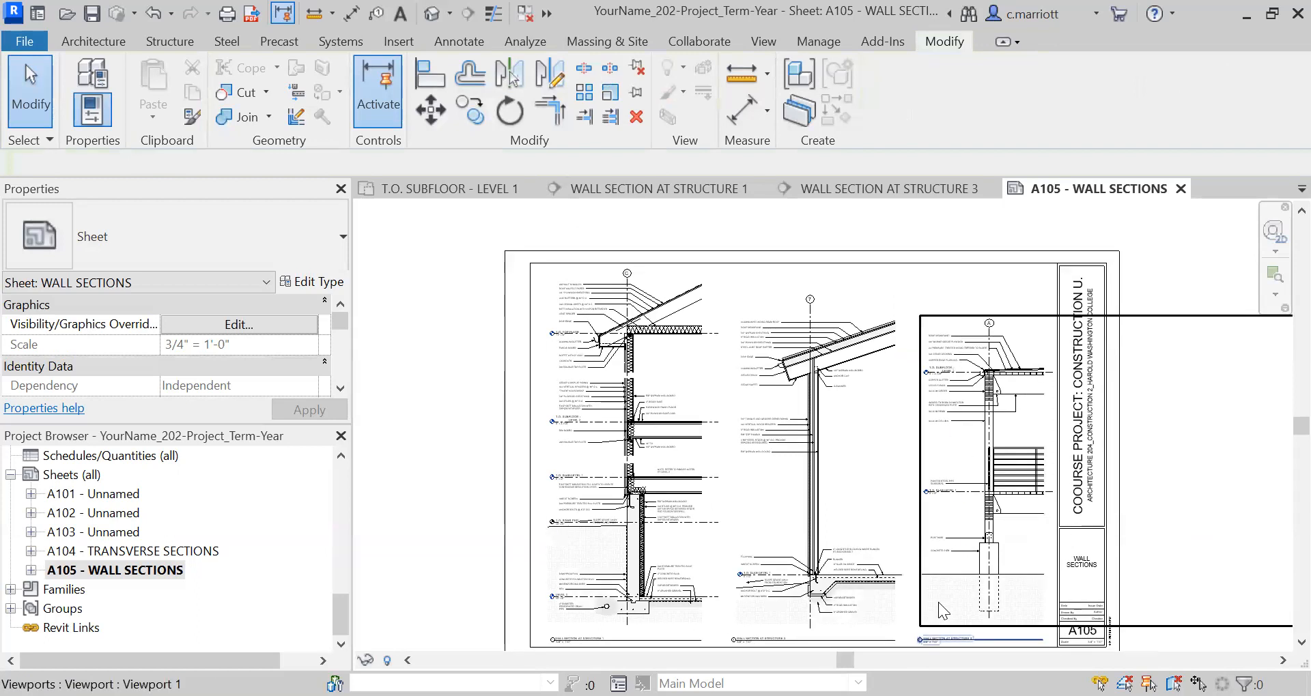
scroll(936, 584, "up", 4)
scroll(955, 368, "down", 3)
middle_click_drag(955, 368, 911, 535)
scroll(886, 437, "up", 4)
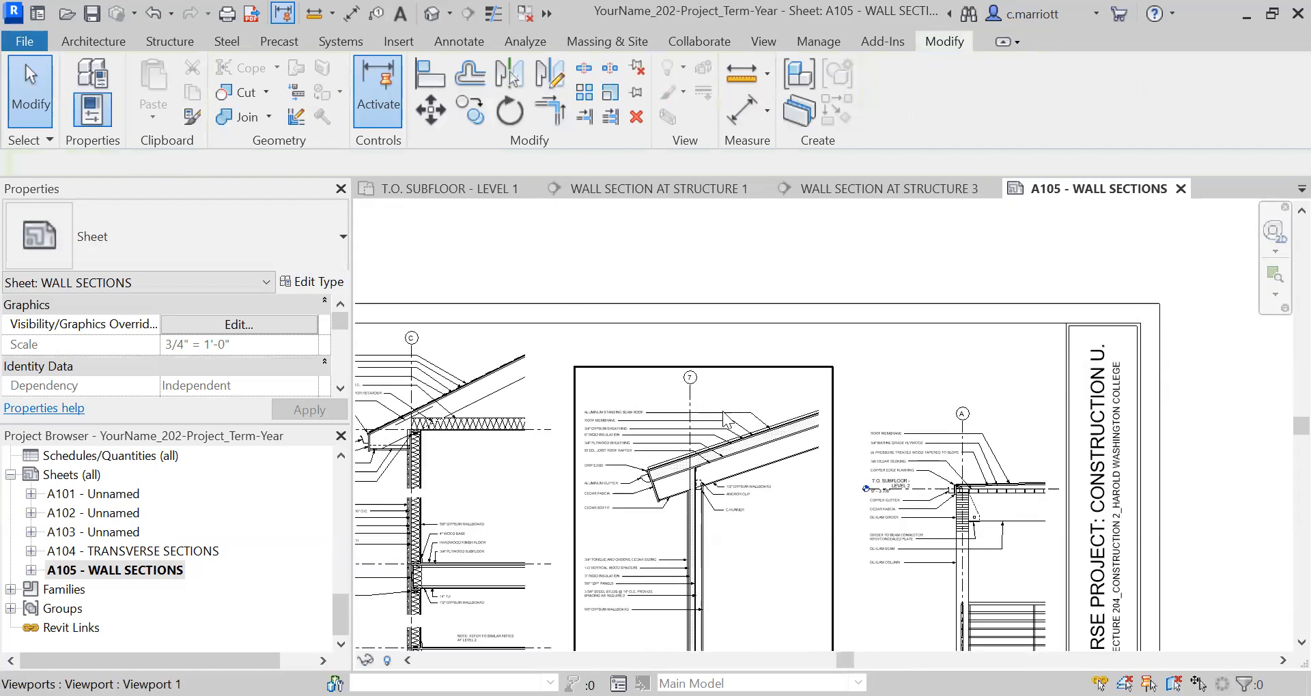
left_click(967, 422)
double_click(965, 420)
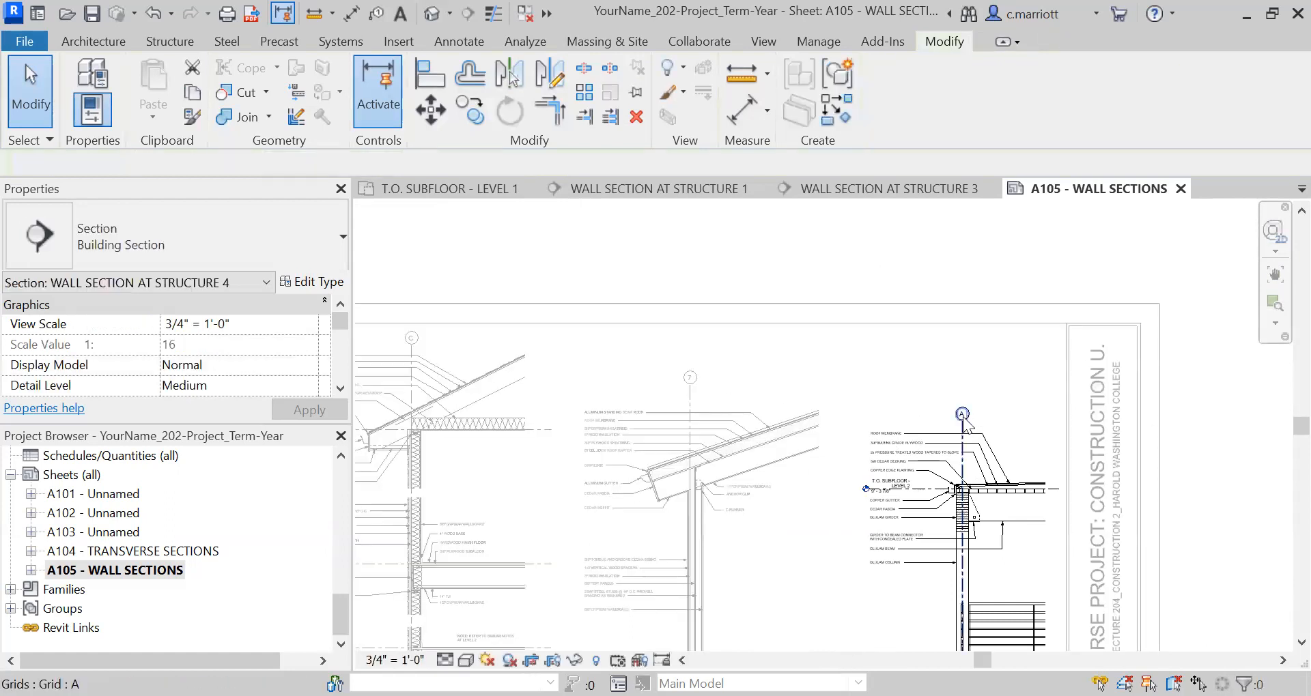
left_click(963, 418)
left_click_drag(961, 417, 962, 377)
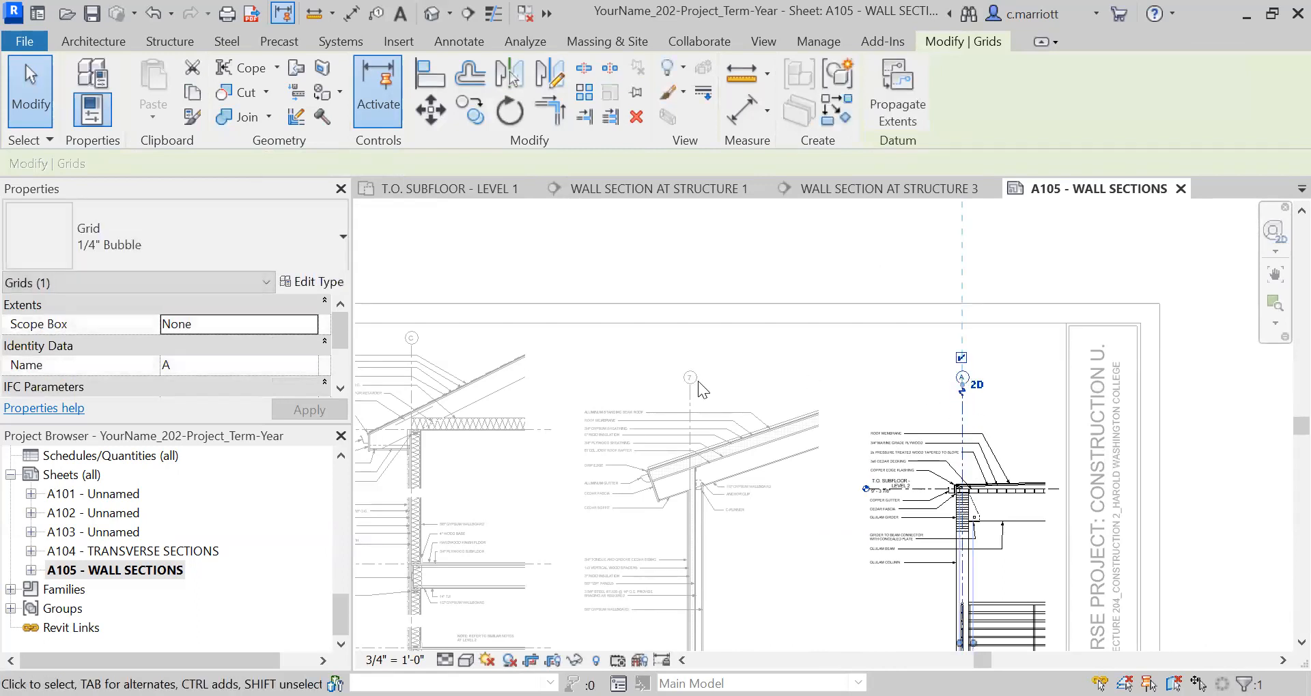
left_click(791, 356)
scroll(834, 357, "down", 2)
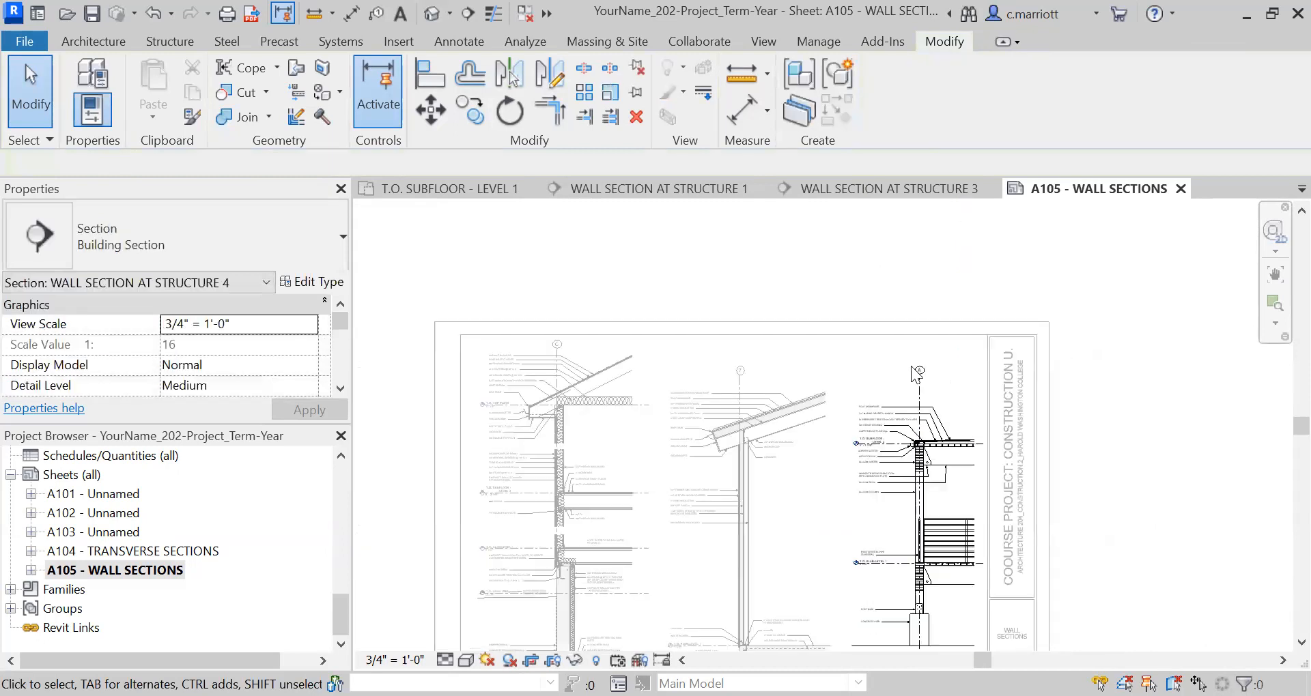
double_click(879, 269)
scroll(929, 502, "down", 5)
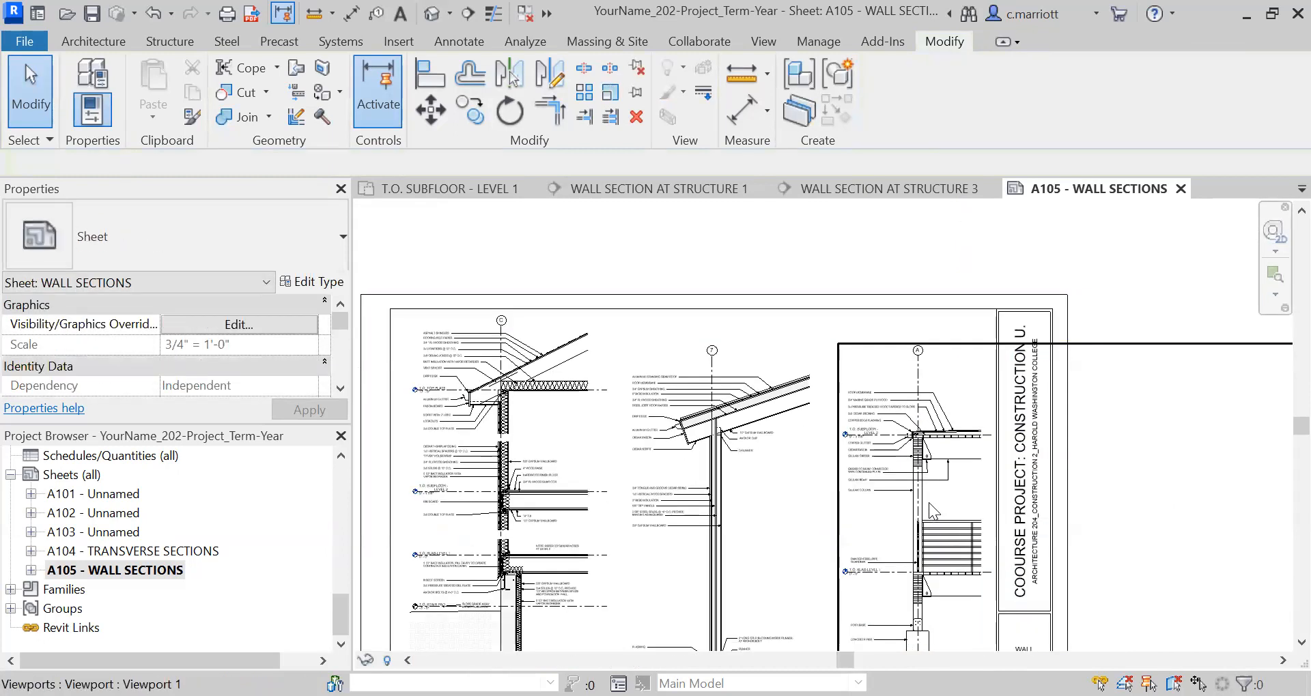
Examine the three wall sections on the sheet, checking their notes, level labels, alignment and overall layout.
scroll(885, 462, "up", 5)
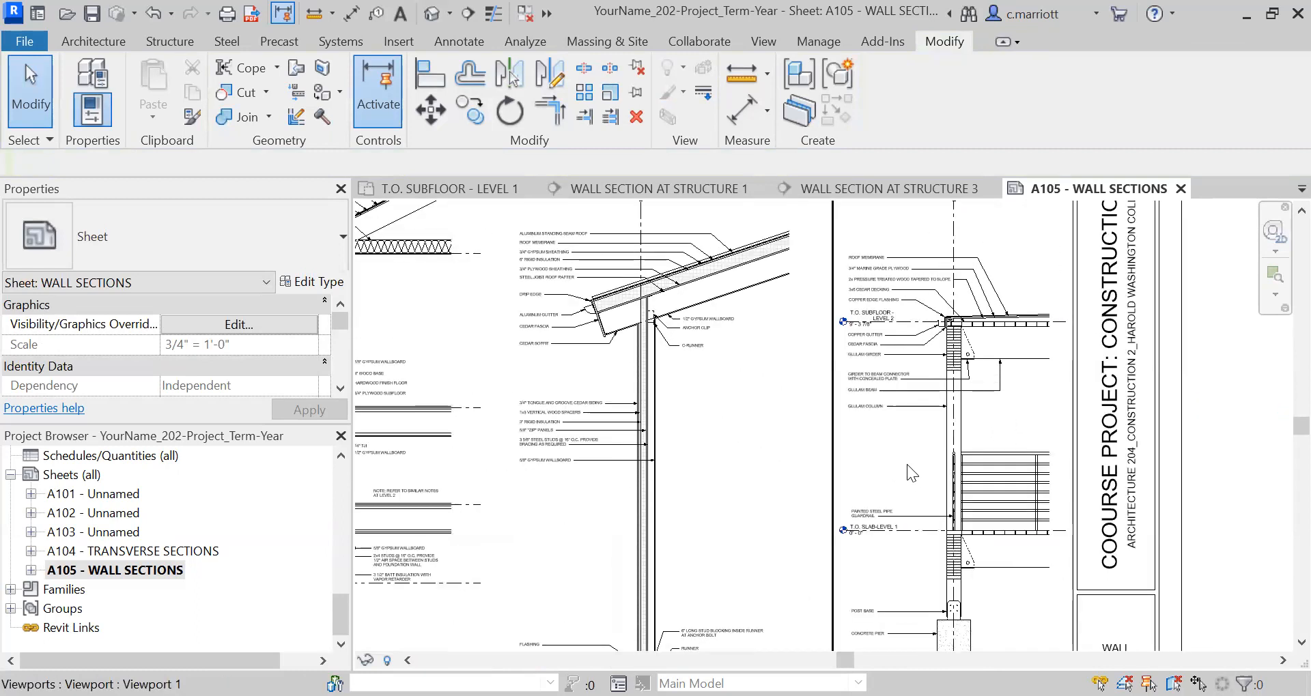
scroll(852, 545, "down", 4)
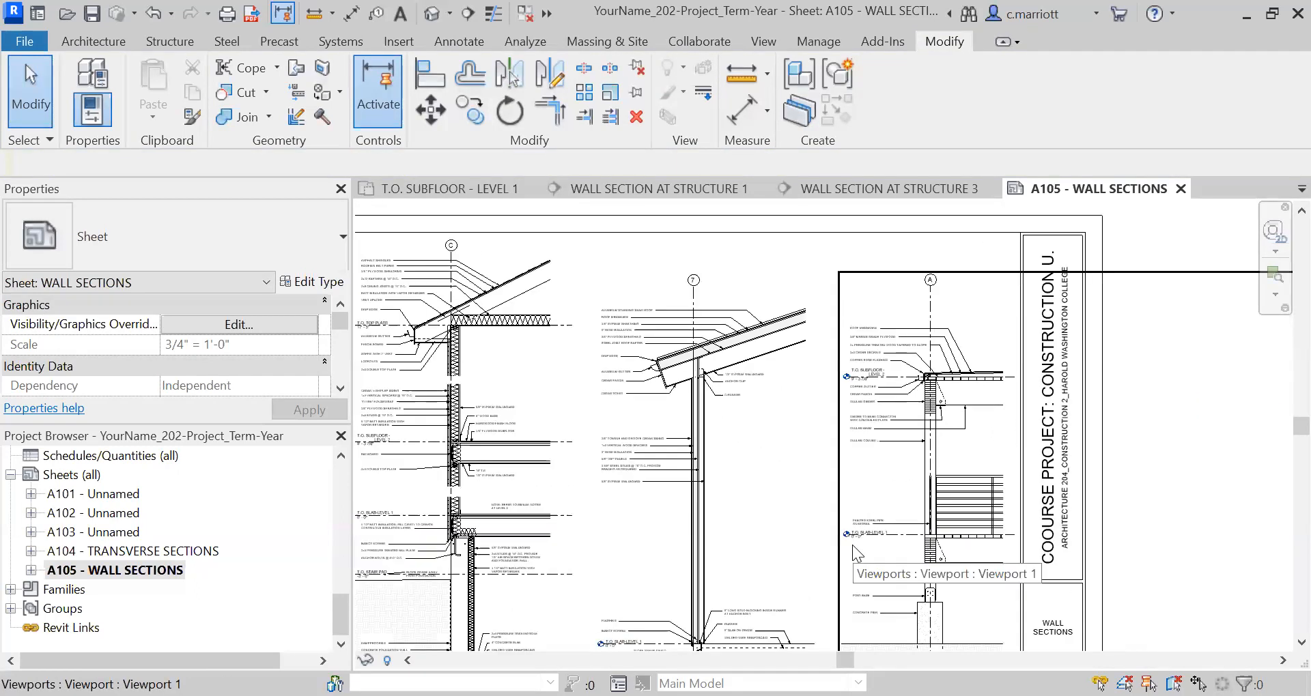
middle_click_drag(720, 508, 706, 488)
middle_click_drag(940, 595, 947, 574)
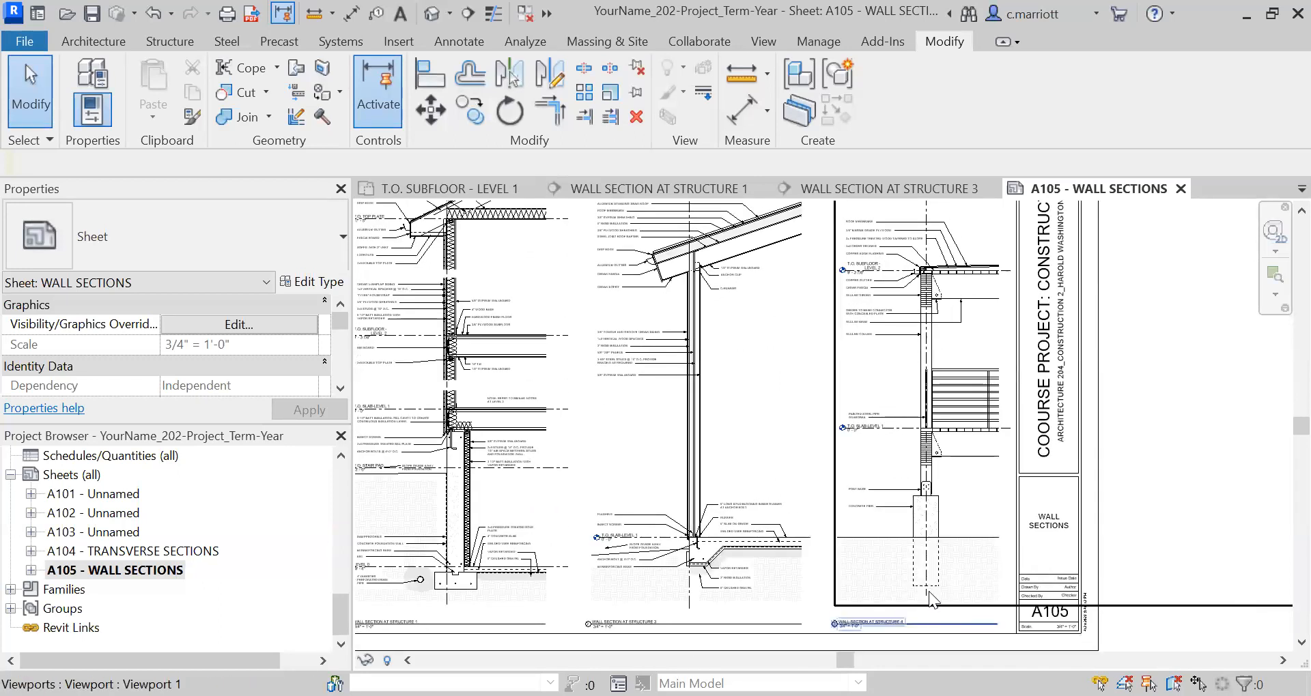
scroll(878, 274, "up", 1)
scroll(877, 274, "up", 2)
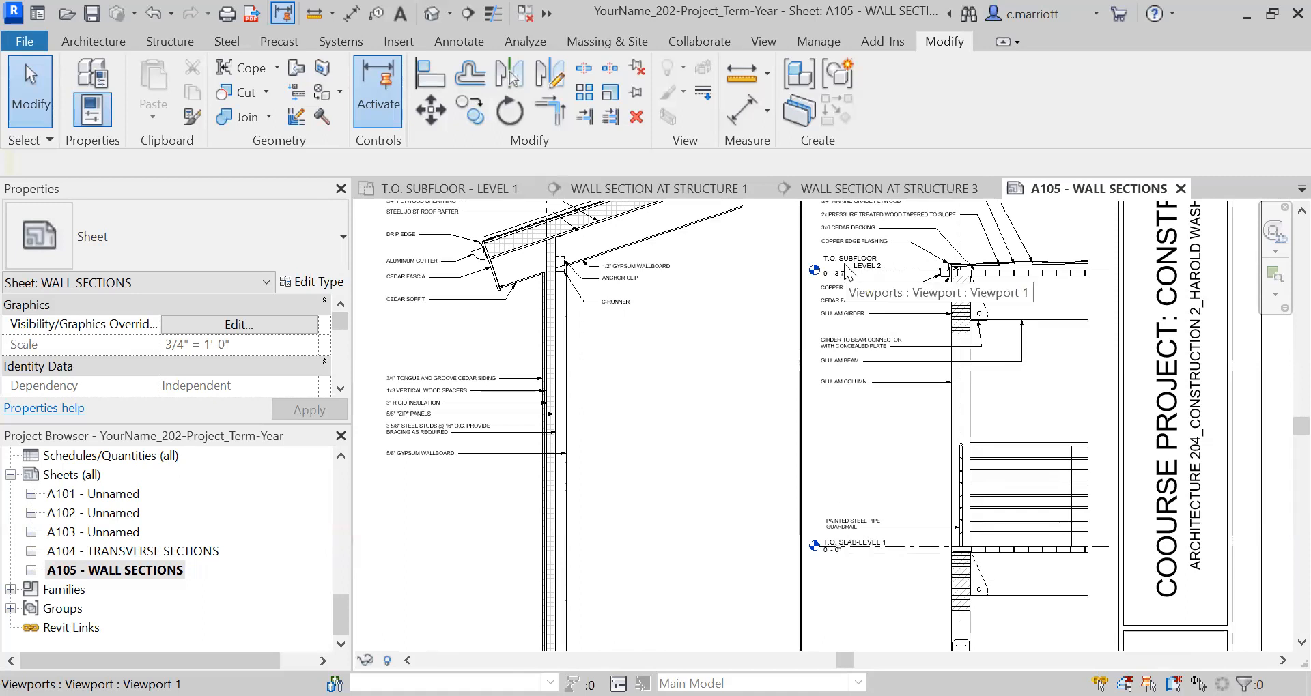
scroll(822, 329, "down", 5)
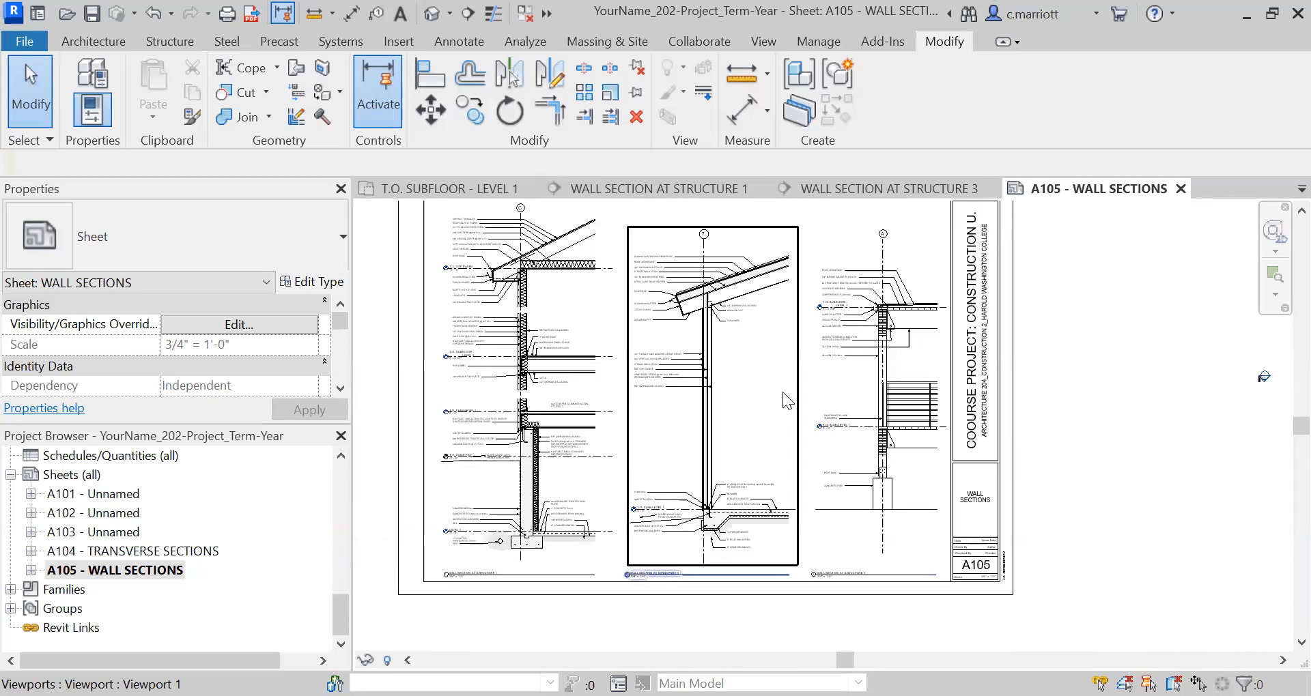
scroll(783, 392, "down", 2)
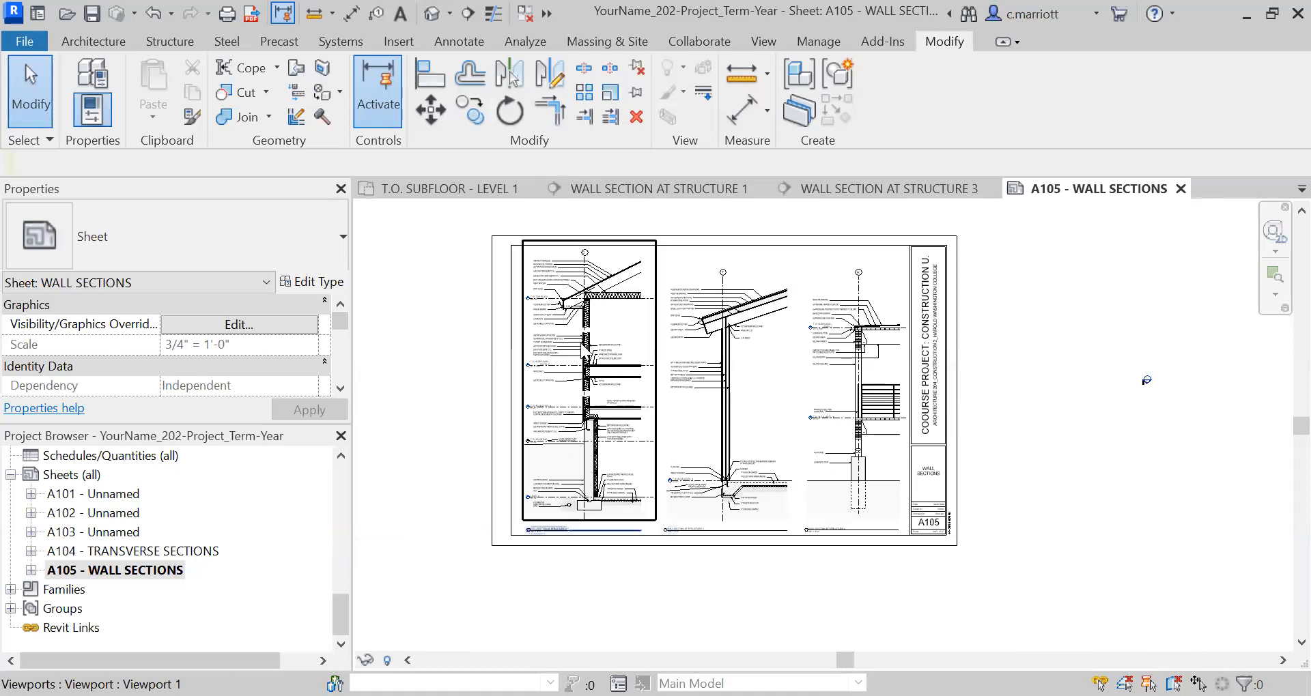
scroll(582, 347, "up", 5)
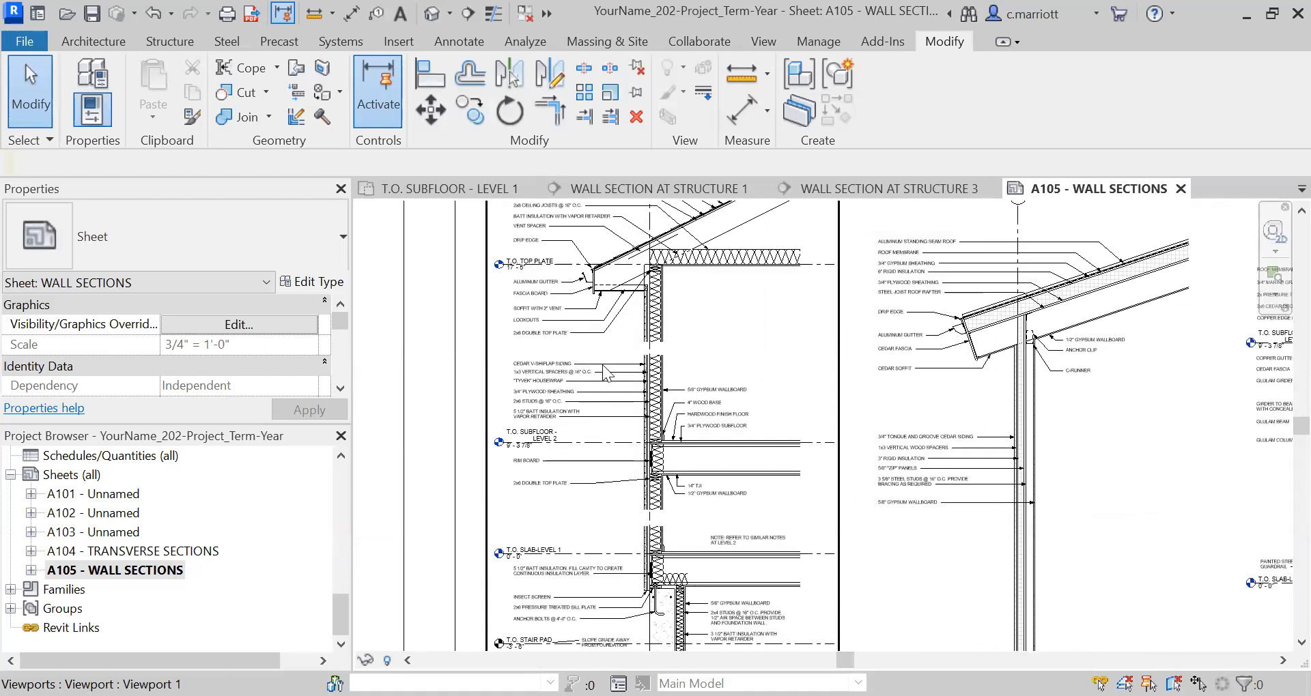
scroll(979, 462, "down", 1)
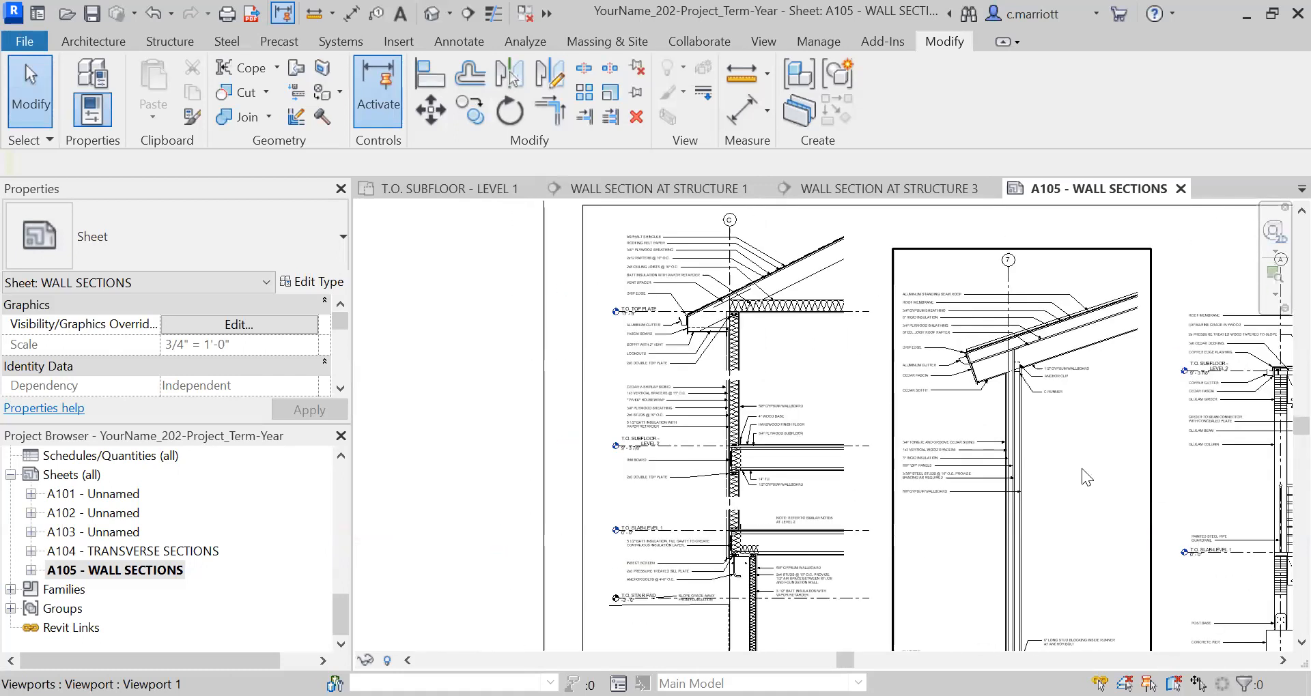
middle_click_drag(1095, 492, 970, 466)
scroll(1044, 331, "up", 3)
scroll(1044, 334, "up", 1)
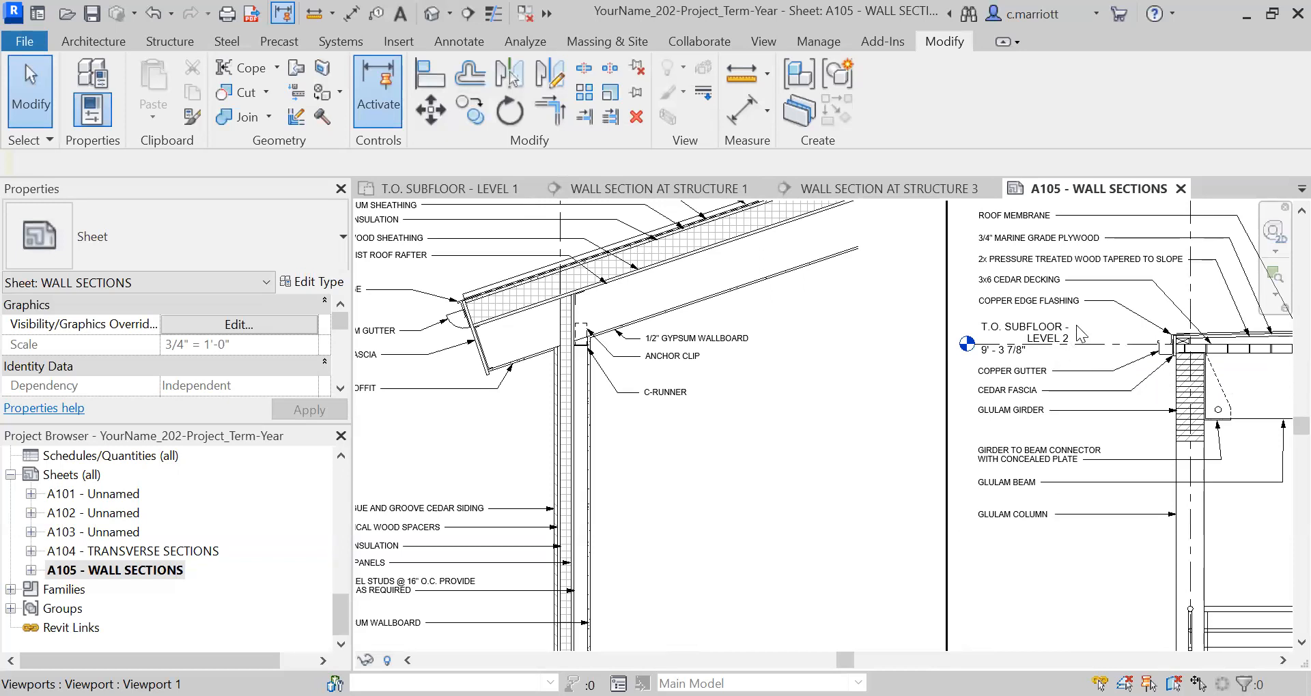
scroll(1093, 357, "down", 8)
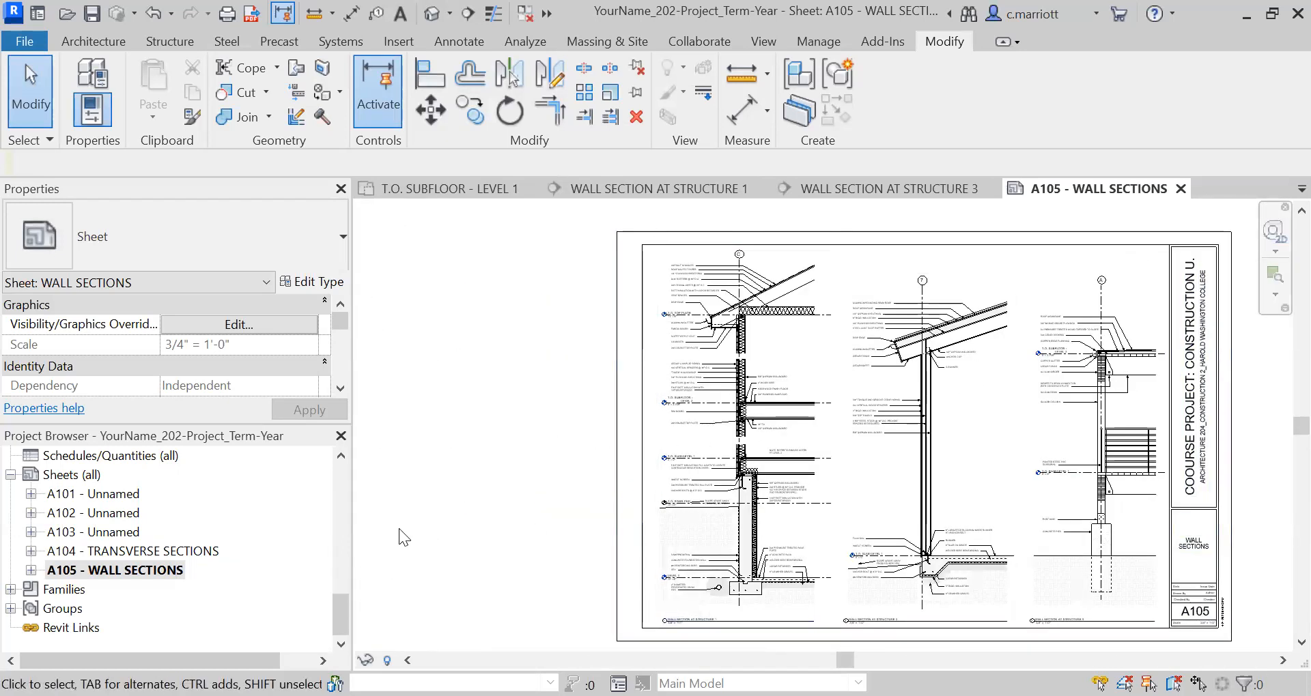
Rename the T.O. SUBFLOOR - LEVEL 1 floor plan view as LEVEL 1.
left_click_drag(339, 613, 323, 479)
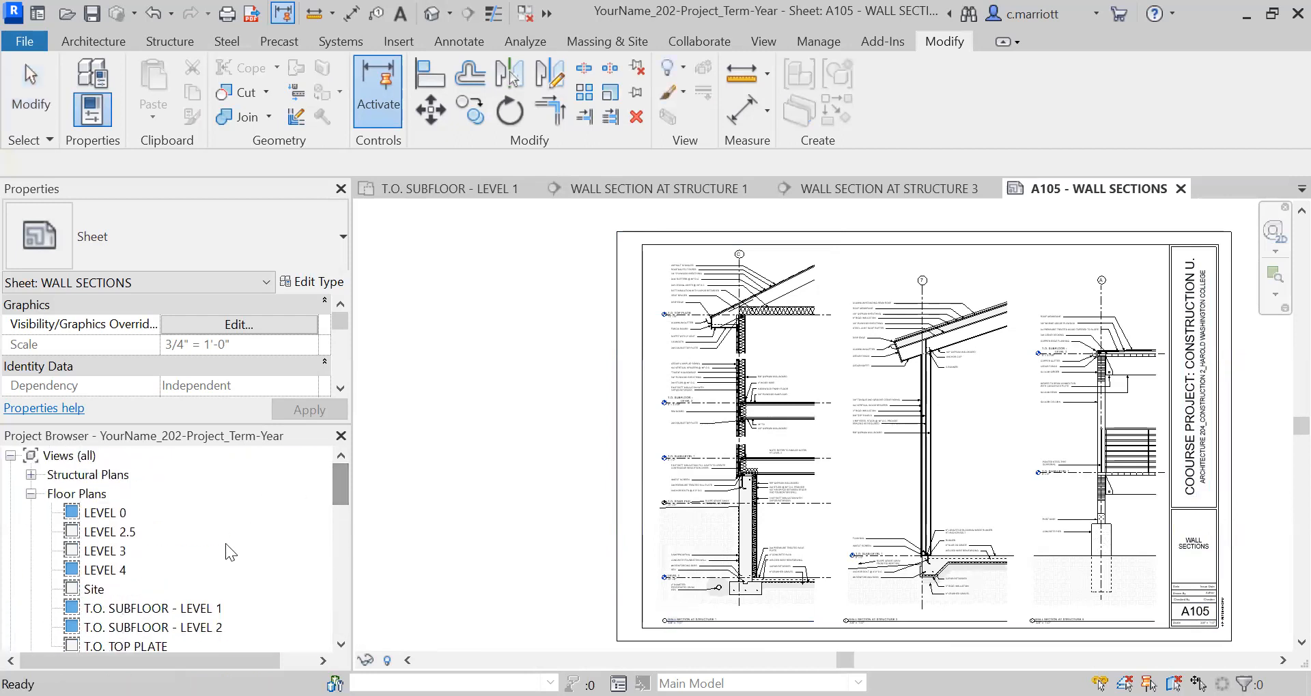
left_click(183, 616)
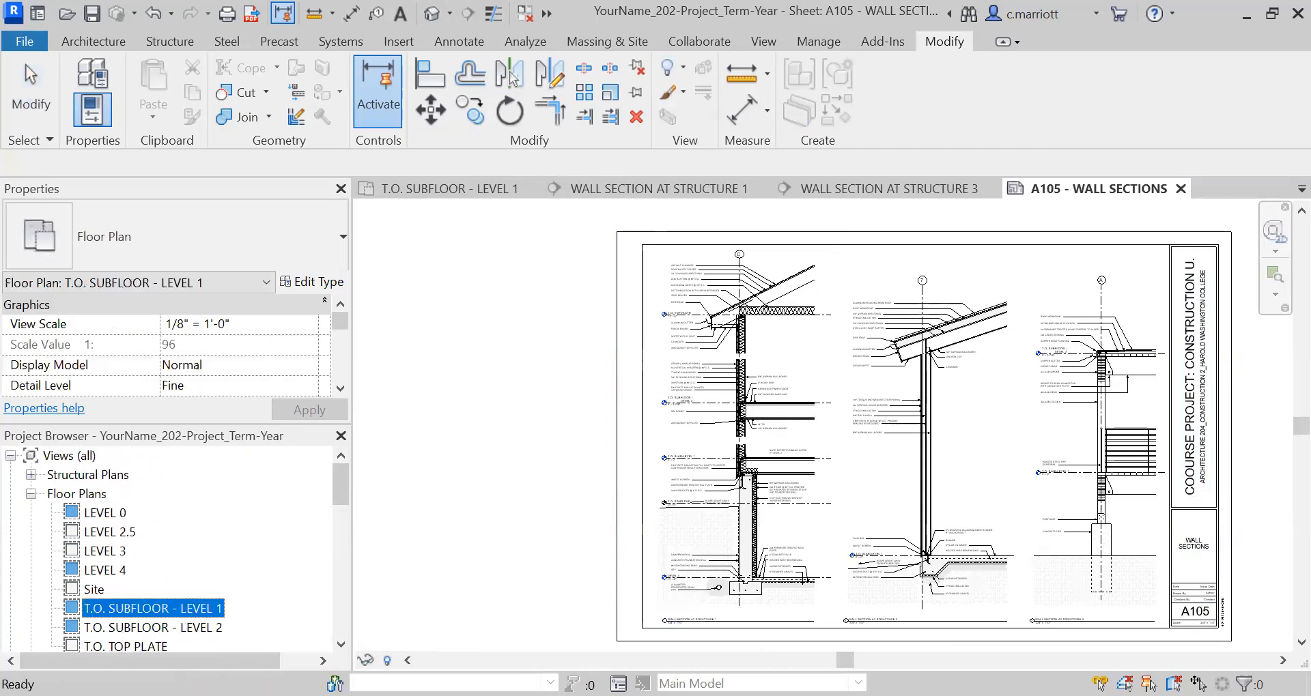
scroll(144, 580, "down", 2)
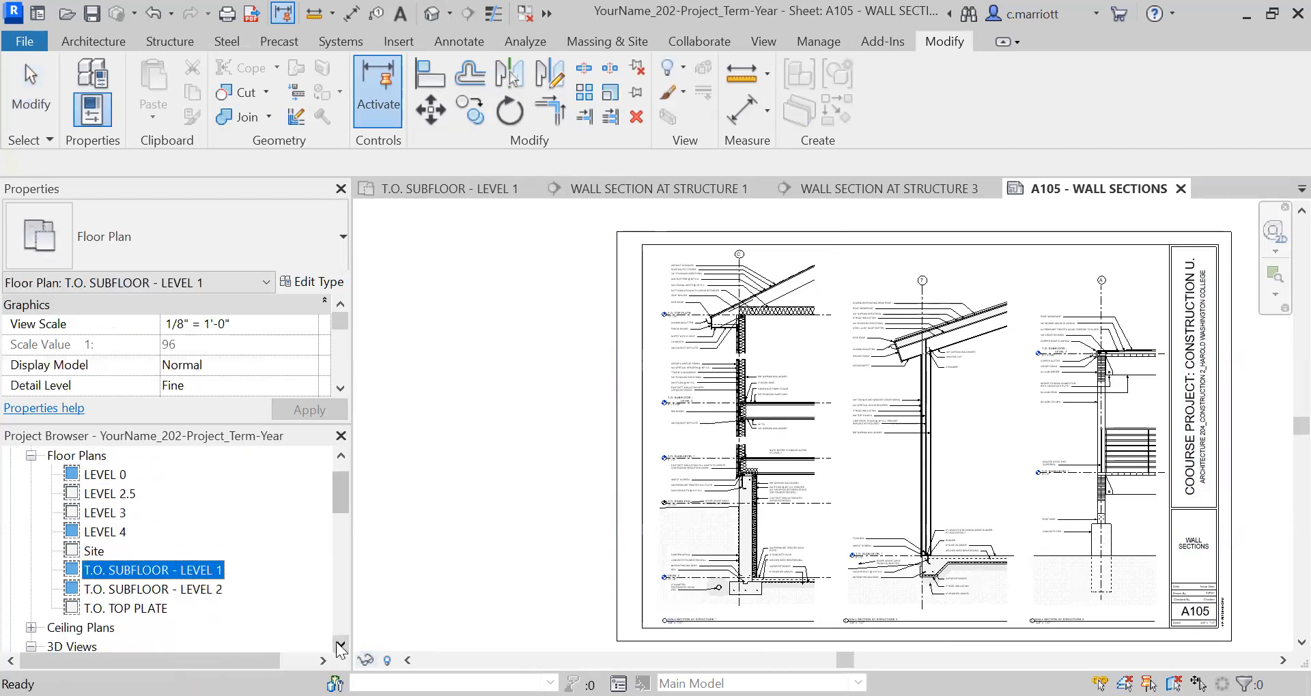
right_click(145, 580)
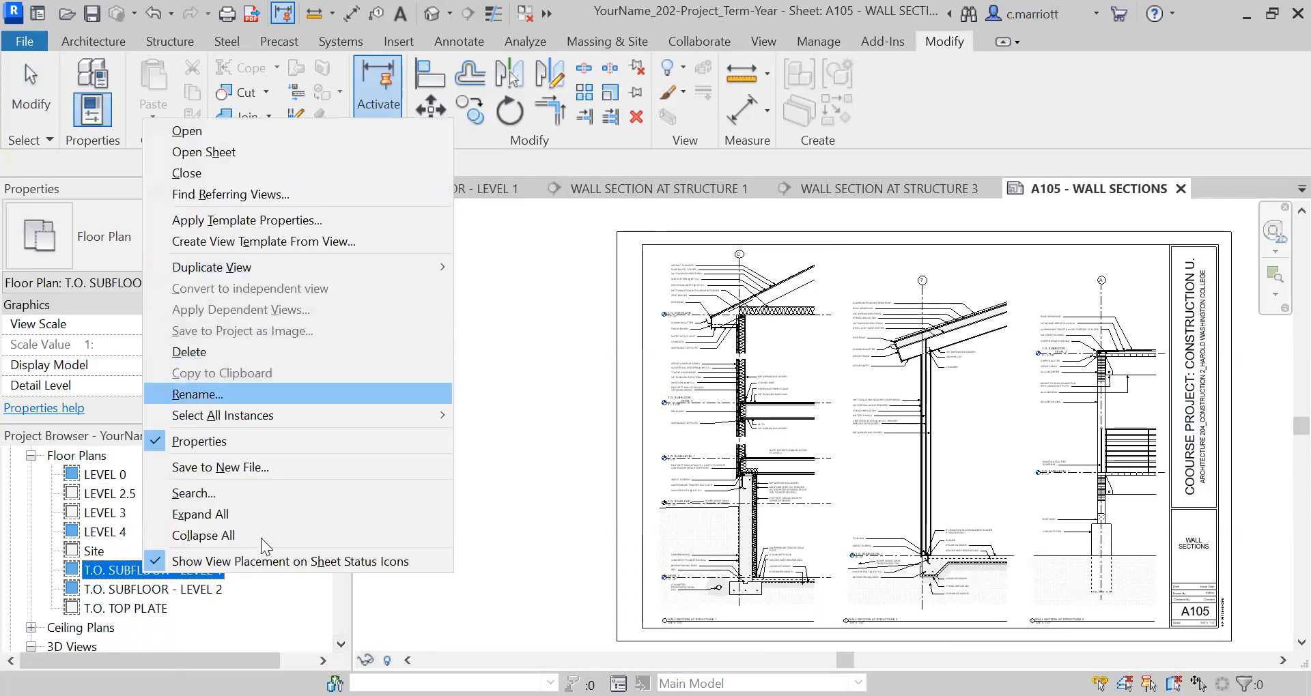
key("Return")
key("BackSpace")
key("BackSpace")
key("BackSpace")
key("BackSpace")
key("BackSpace")
key("BackSpace")
key("BackSpace")
key("BackSpace")
key("BackSpace")
key("BackSpace")
key("BackSpace")
key("BackSpace")
key("BackSpace")
key("BackSpace")
key("BackSpace")
key("BackSpace")
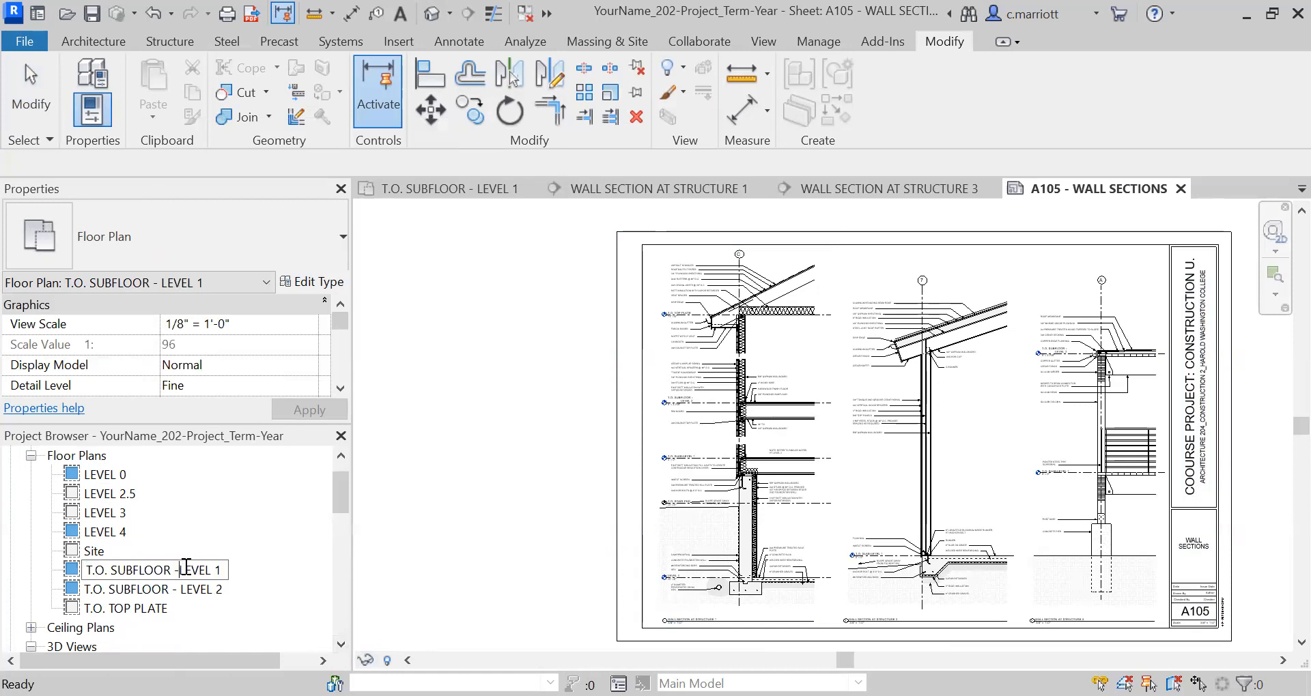
Rename the T.O. SUBFLOOR - LEVEL 2 floor plan as LEVEL 2, applying the new name to the corresponding level and views.
left_click(181, 588)
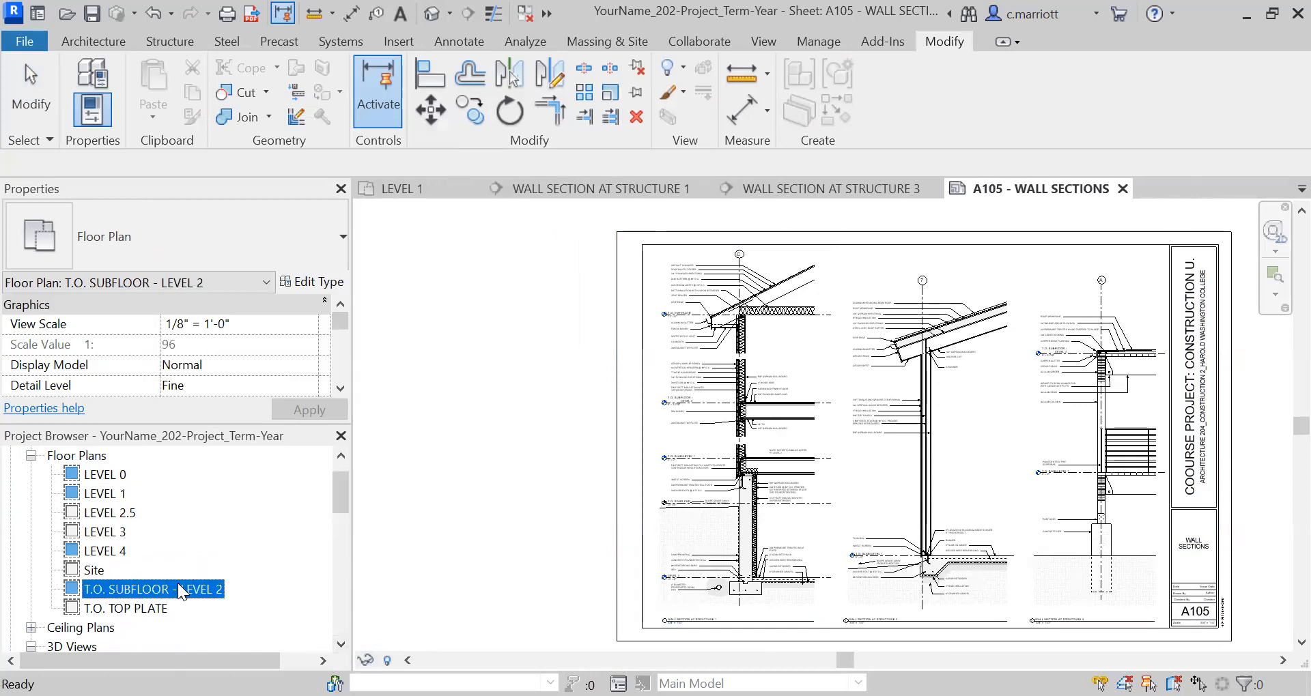
right_click(178, 583)
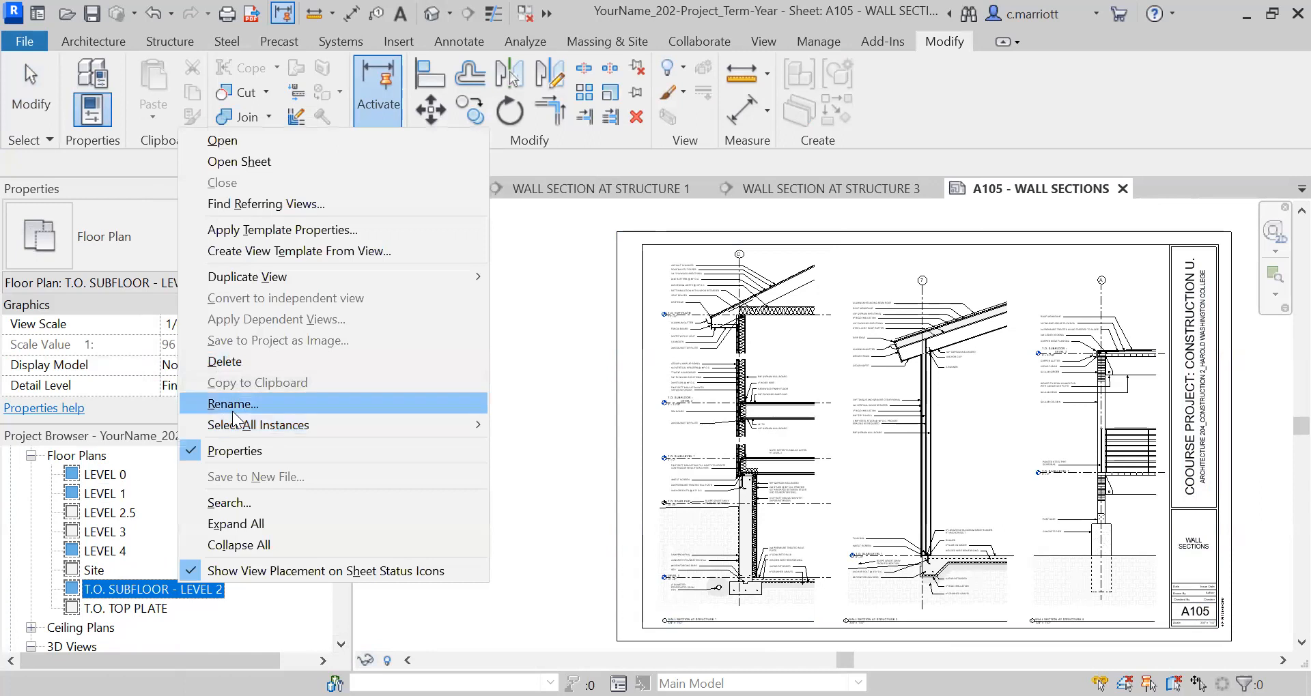
left_click(231, 403)
left_click(183, 589)
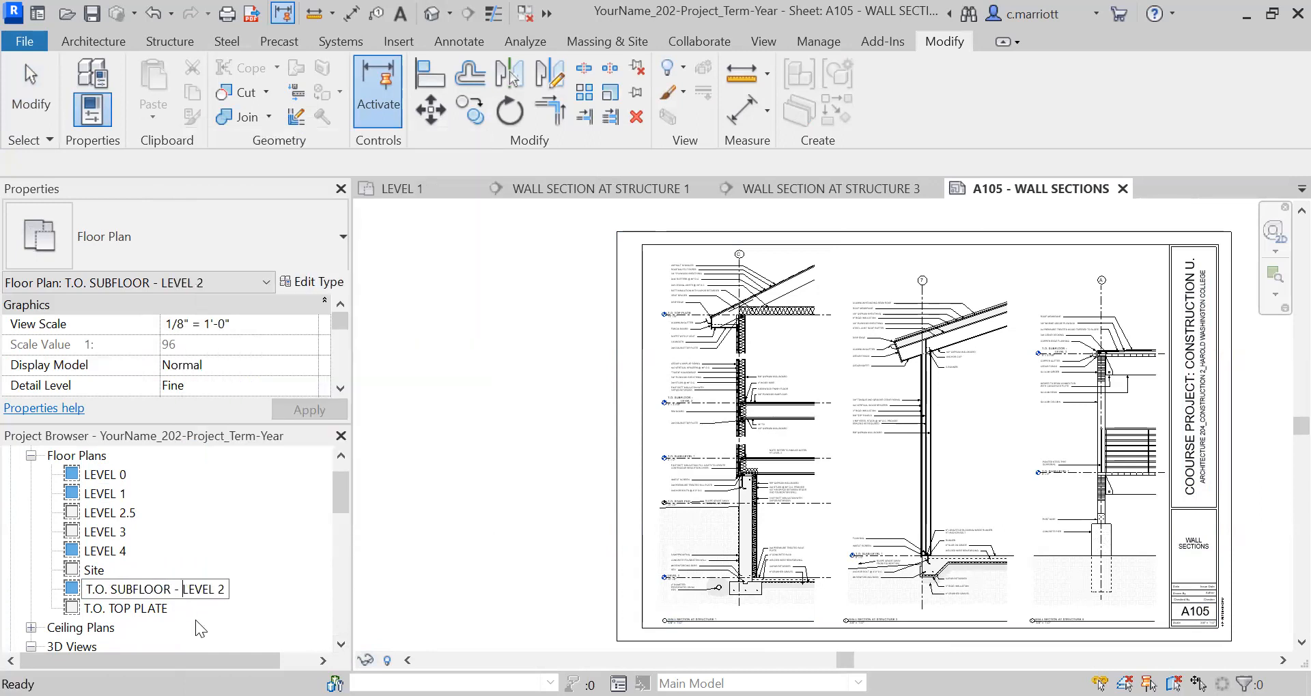
key("BackSpace")
key("BackSpace")
key("BackSpace")
key("BackSpace")
key("BackSpace")
key("BackSpace")
key("BackSpace")
key("BackSpace")
key("BackSpace")
key("BackSpace")
key("BackSpace")
key("BackSpace")
key("BackSpace")
key("BackSpace")
key("BackSpace")
key("Return")
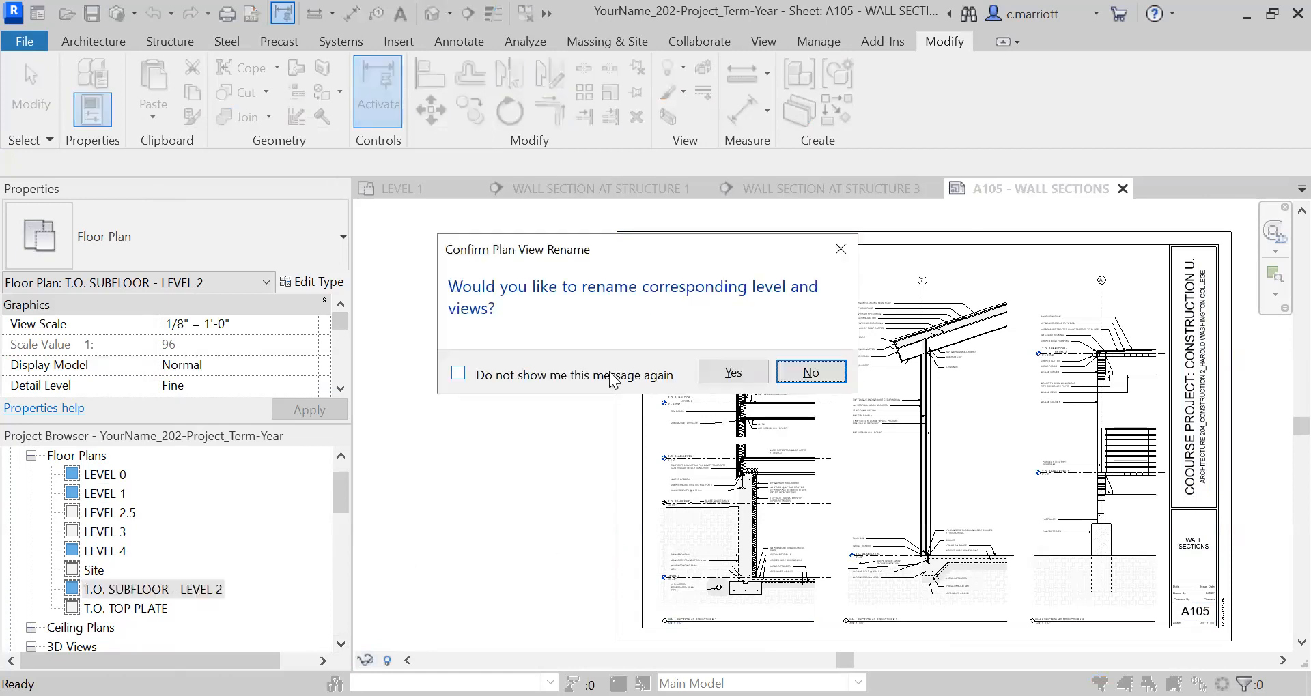
left_click(739, 375)
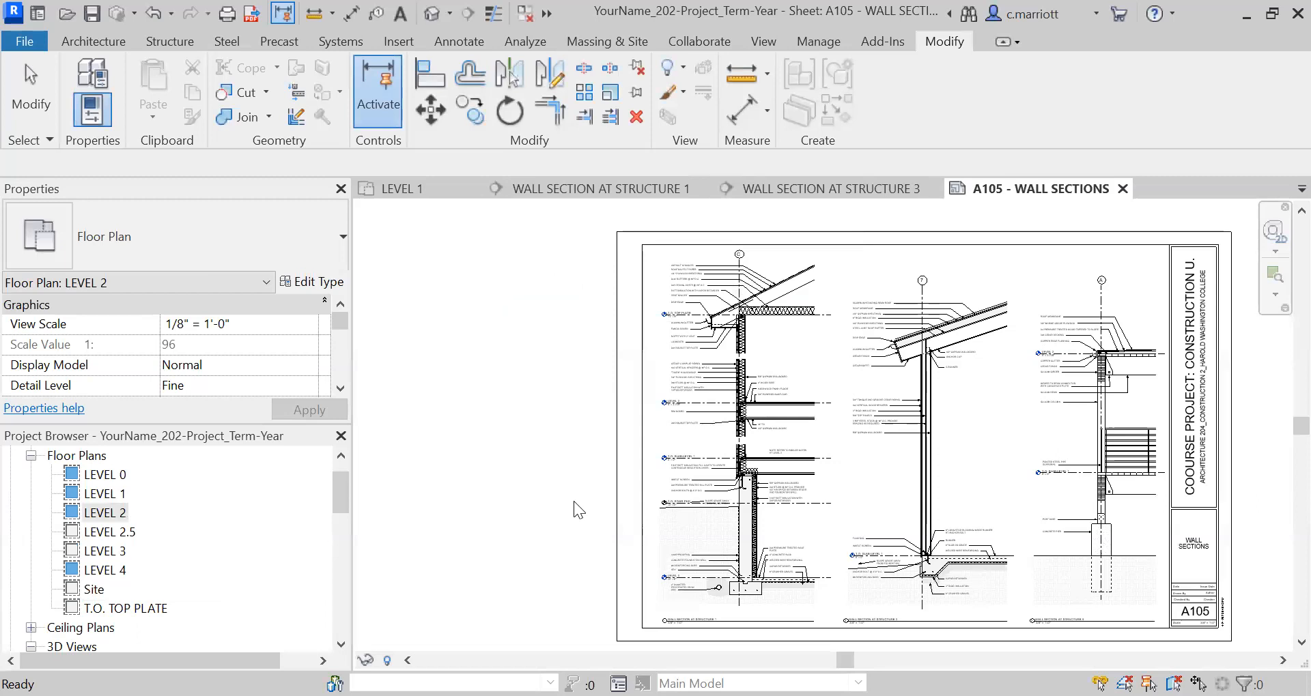
Examine the level labels on the Structure 1 wall section and the overall layout of the three sections on sheet A105.
scroll(700, 426, "up", 5)
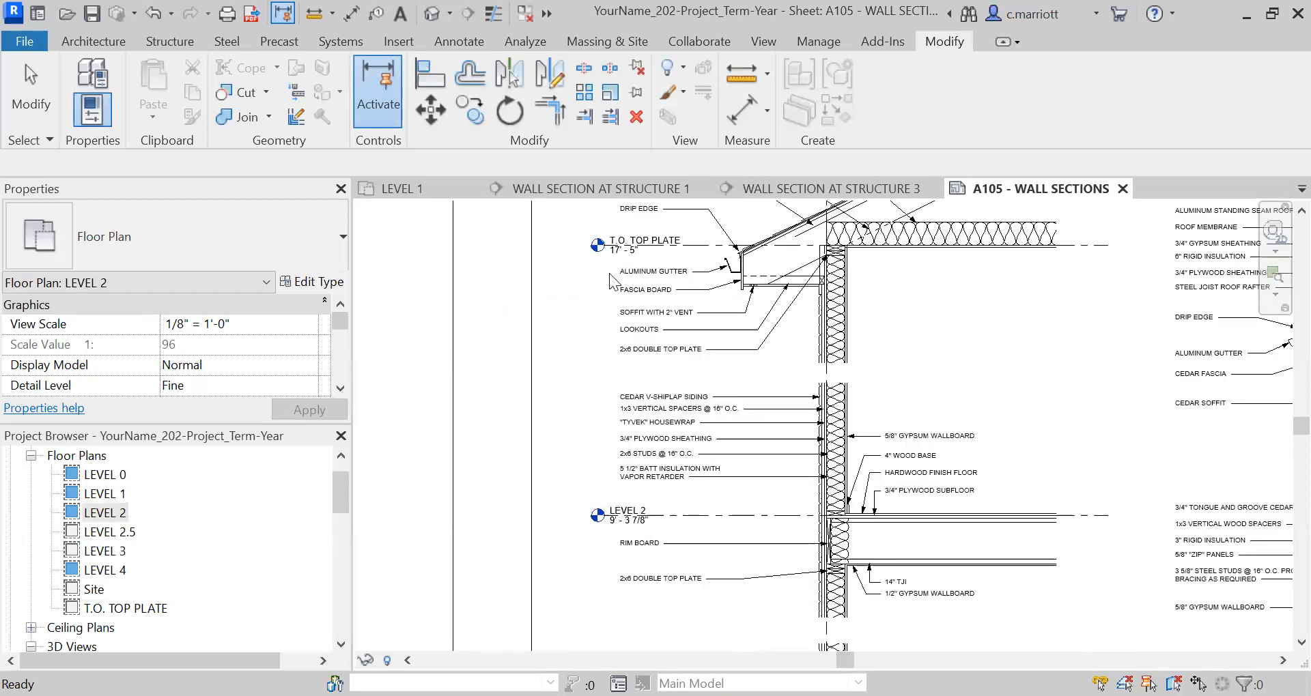
scroll(637, 501, "up", 1)
scroll(683, 505, "up", 3)
scroll(627, 518, "down", 3)
scroll(638, 502, "down", 4)
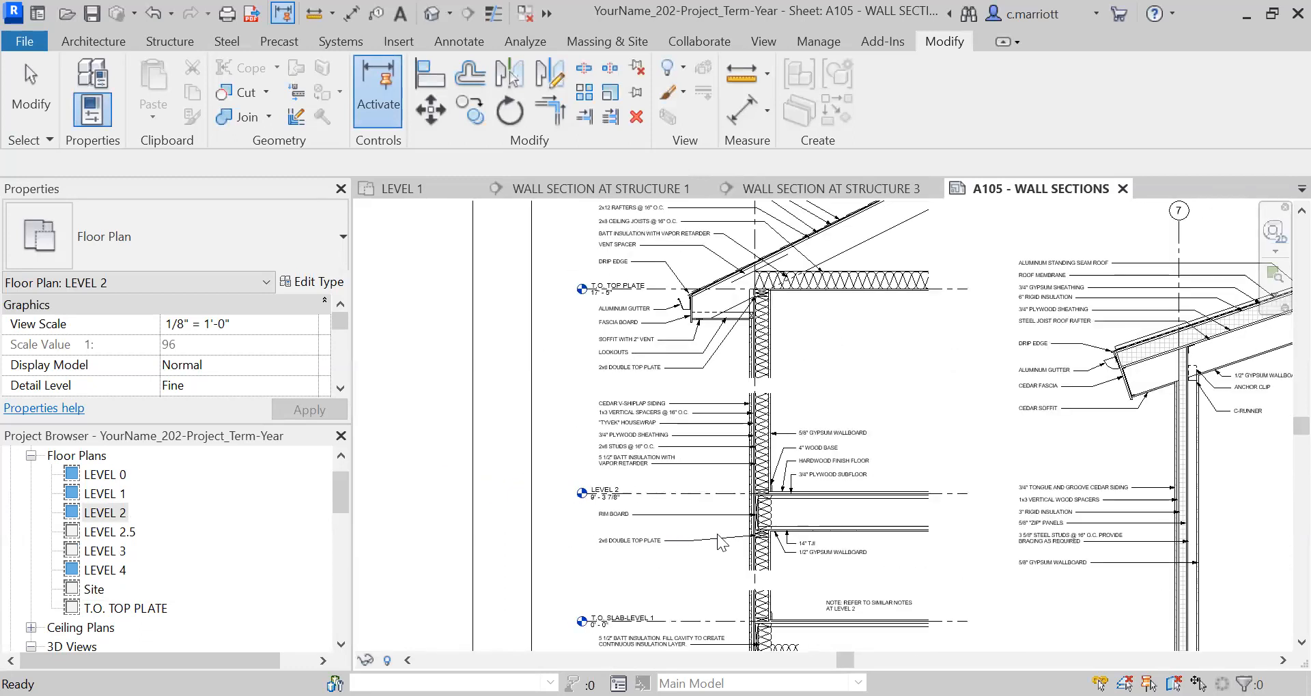
scroll(710, 551, "down", 3)
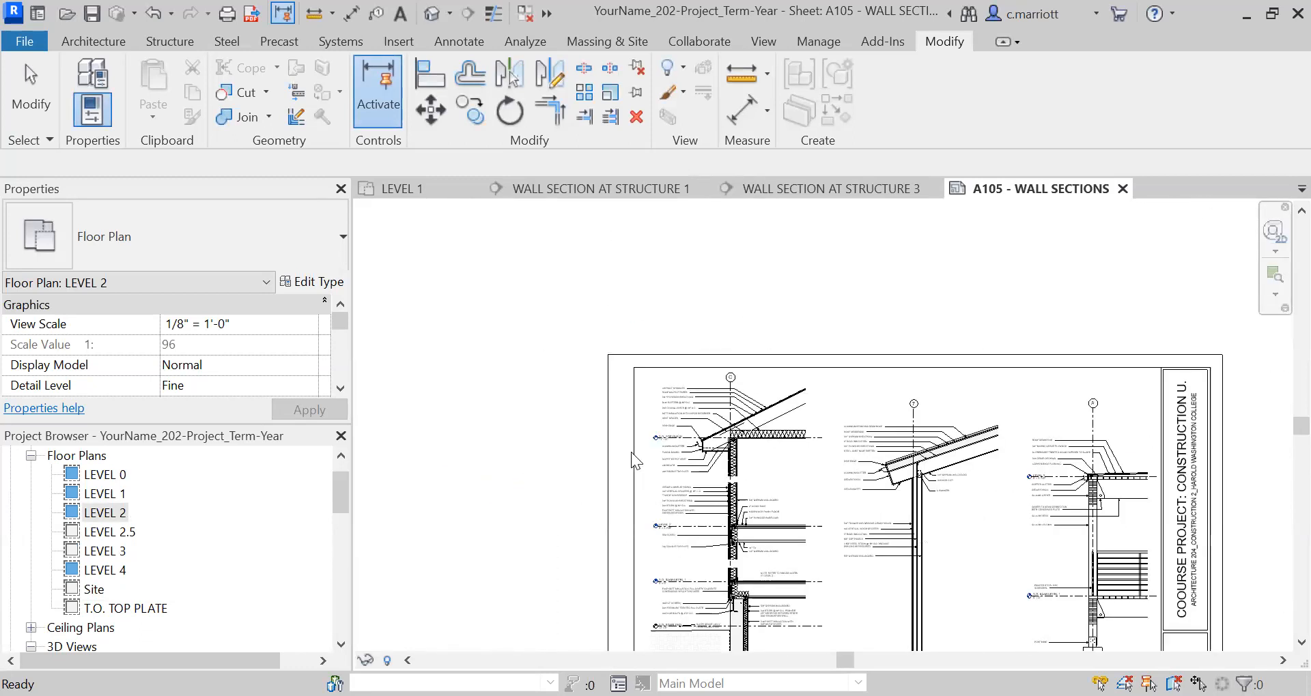
scroll(676, 593, "up", 4)
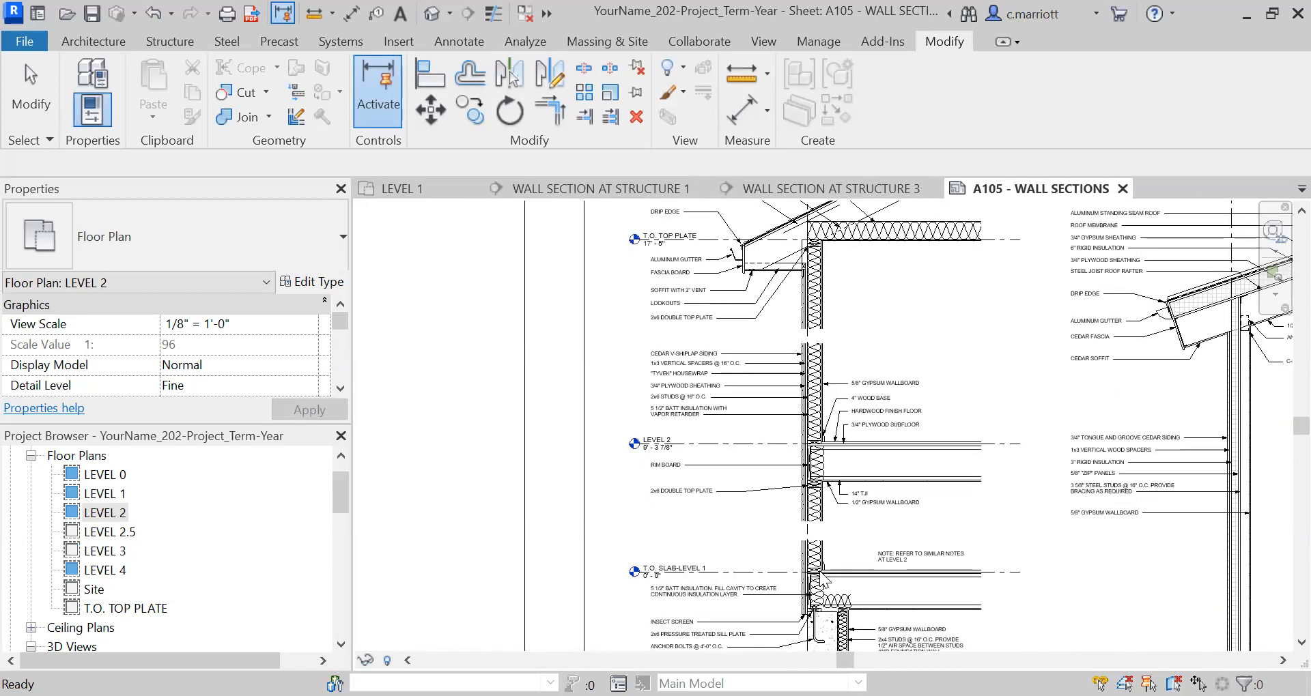
scroll(821, 574, "down", 2)
scroll(821, 573, "down", 2)
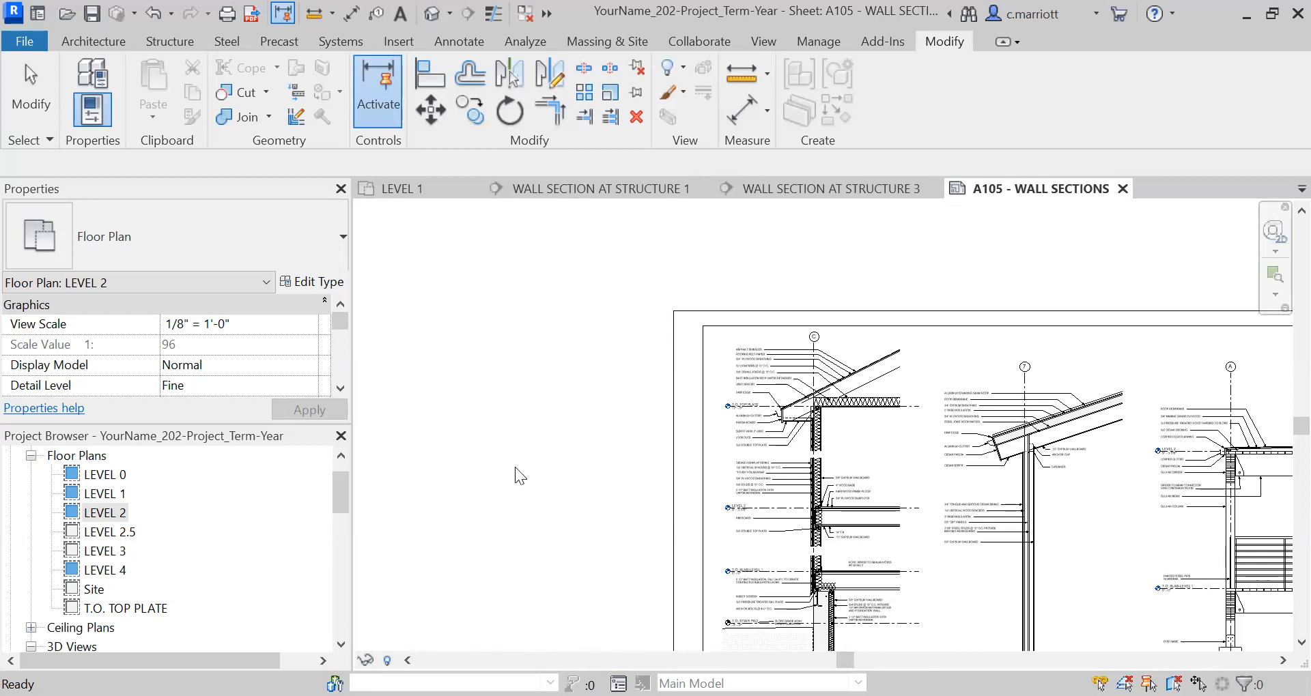
scroll(632, 534, "down", 3)
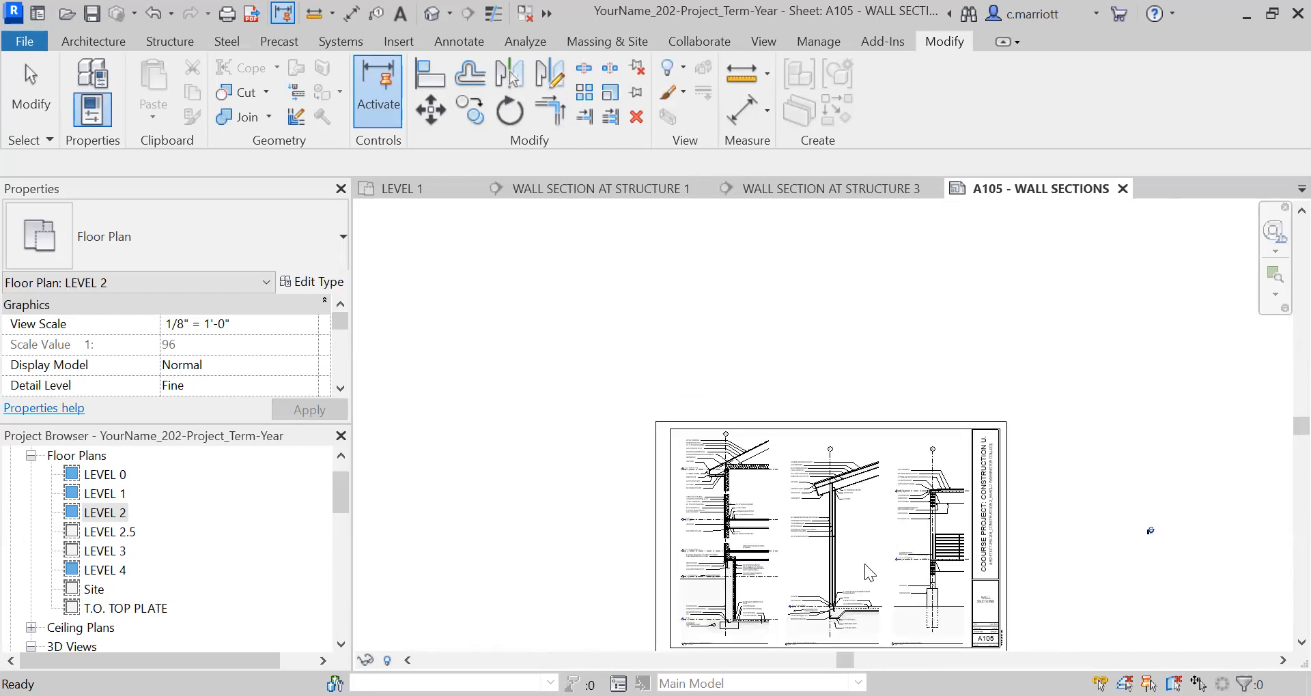
scroll(864, 564, "up", 3)
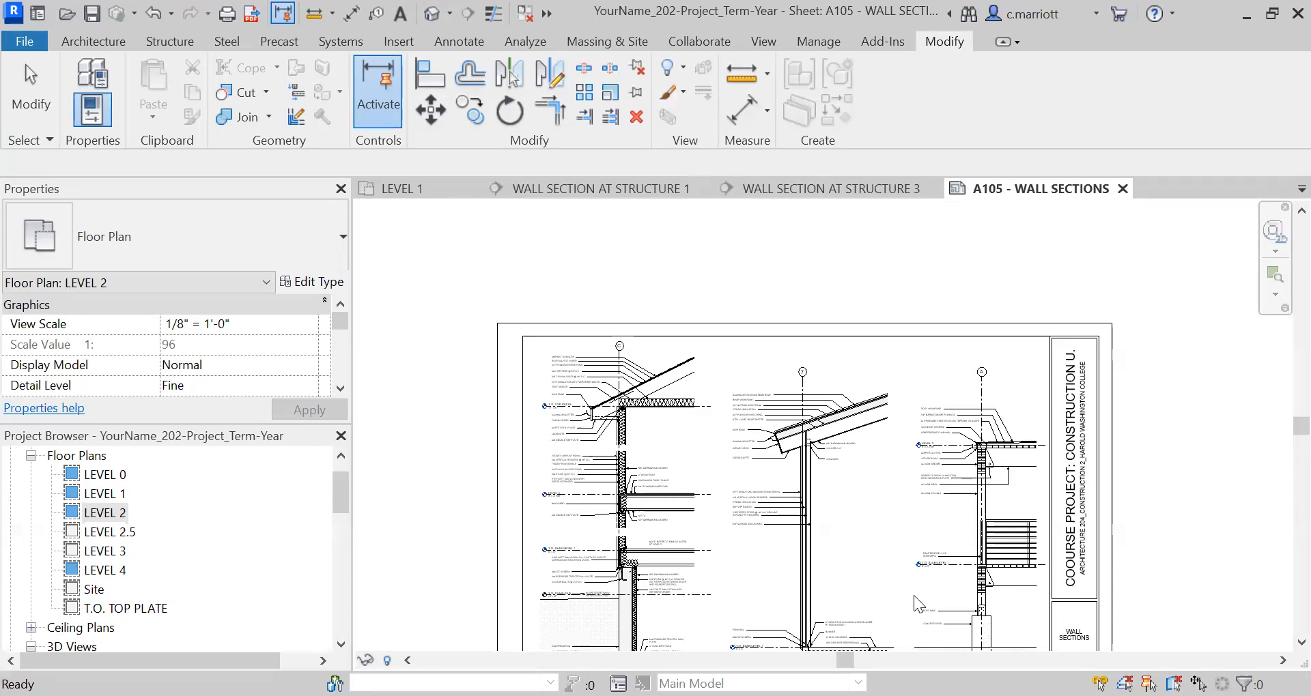
left_click(1301, 642)
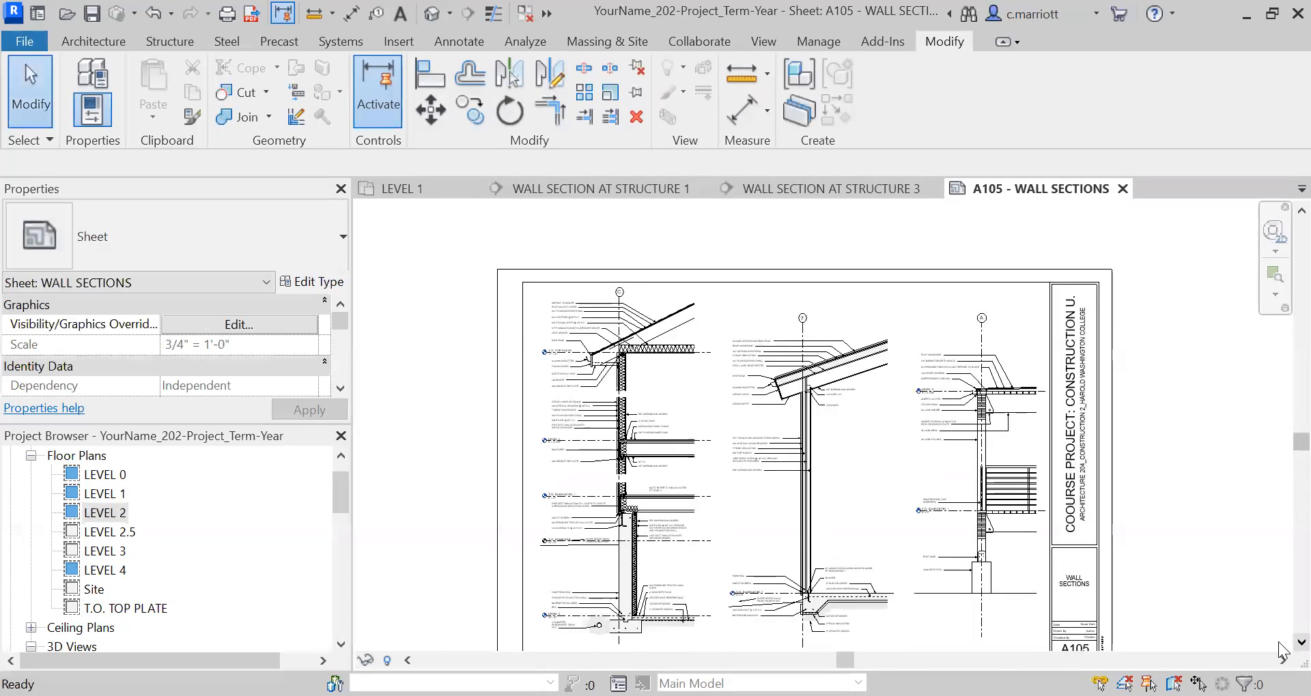
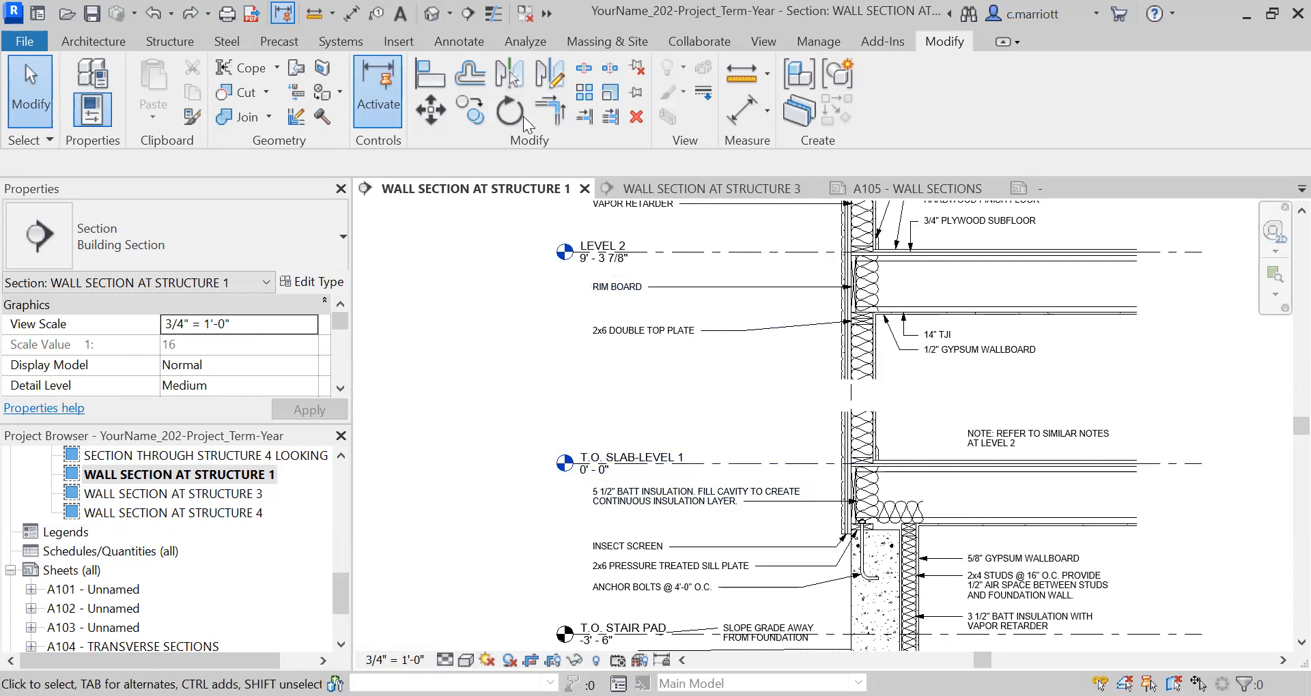
Copy the T.O. SLAB-LEVEL 1 level line 12" upward in the Structure 1 wall section.
left_click(702, 462)
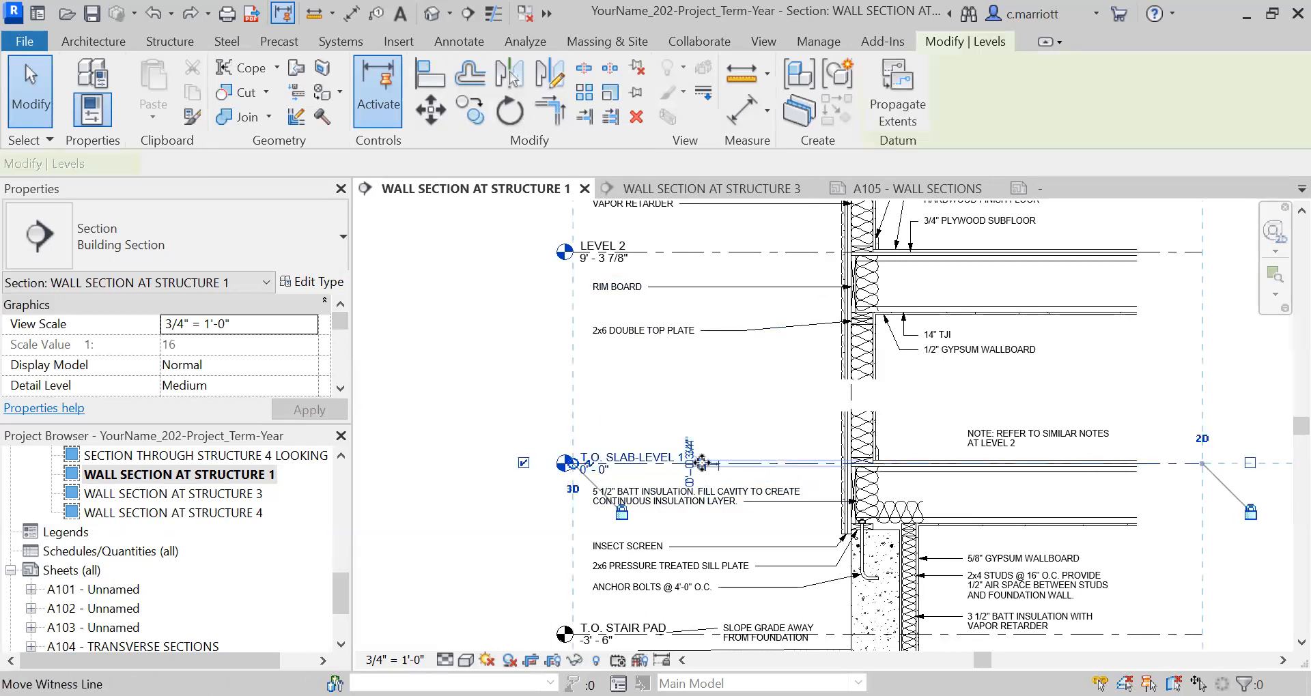
left_click(470, 111)
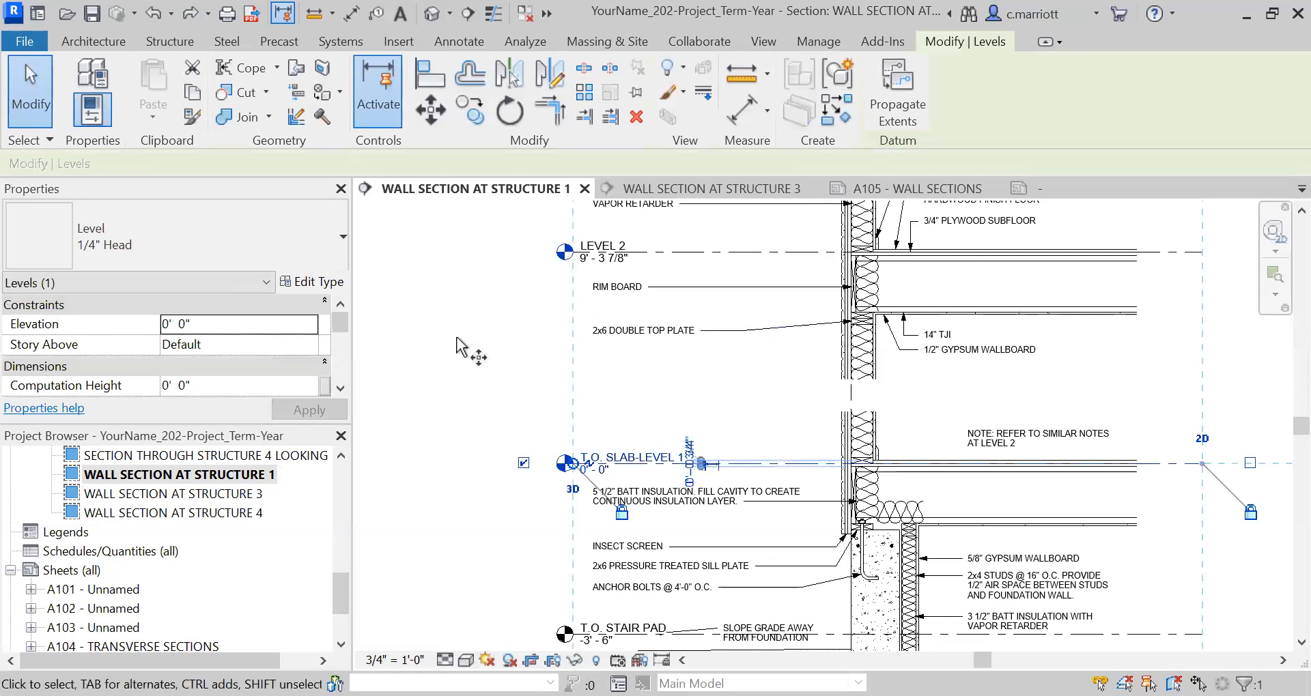
left_click(481, 472)
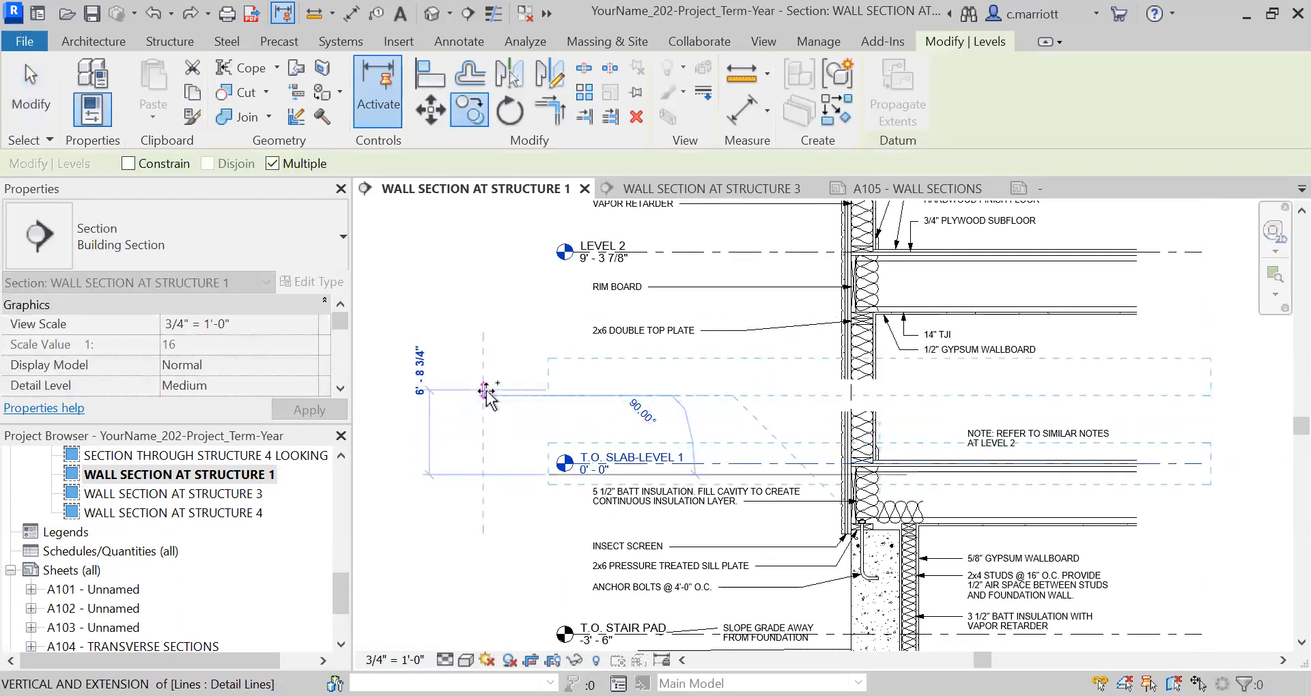
type("12\"")
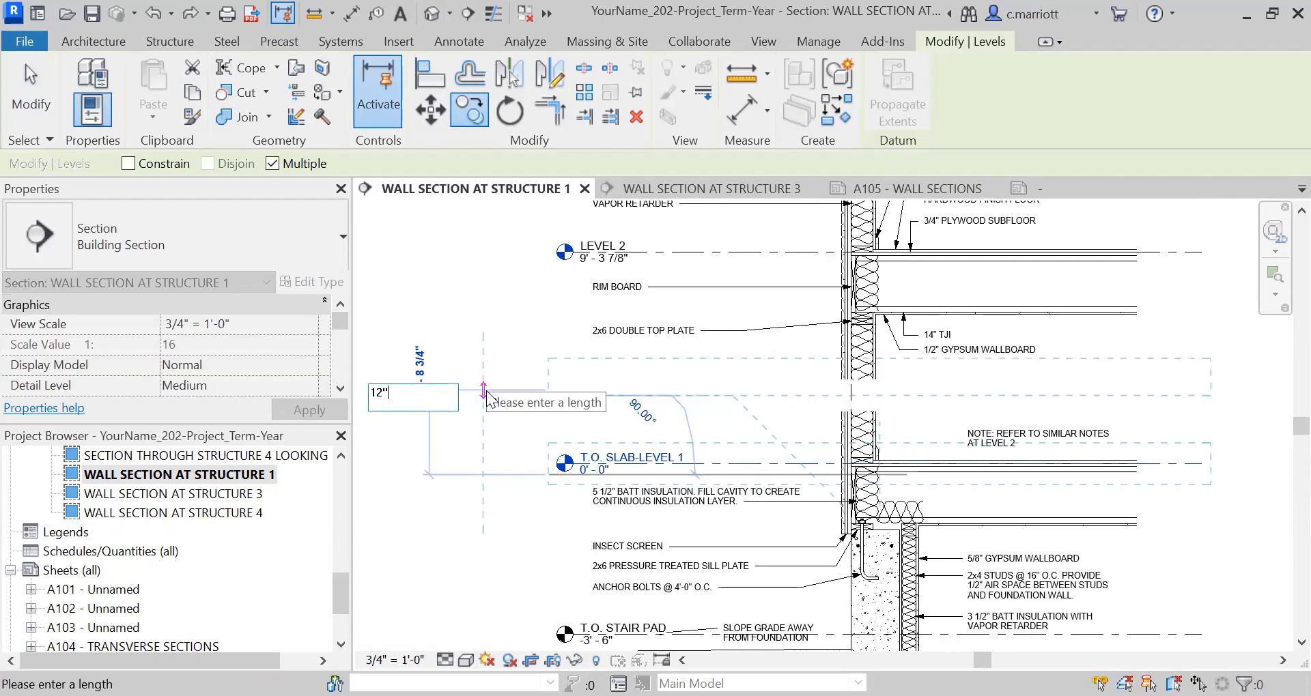
key("Return")
key("Escape")
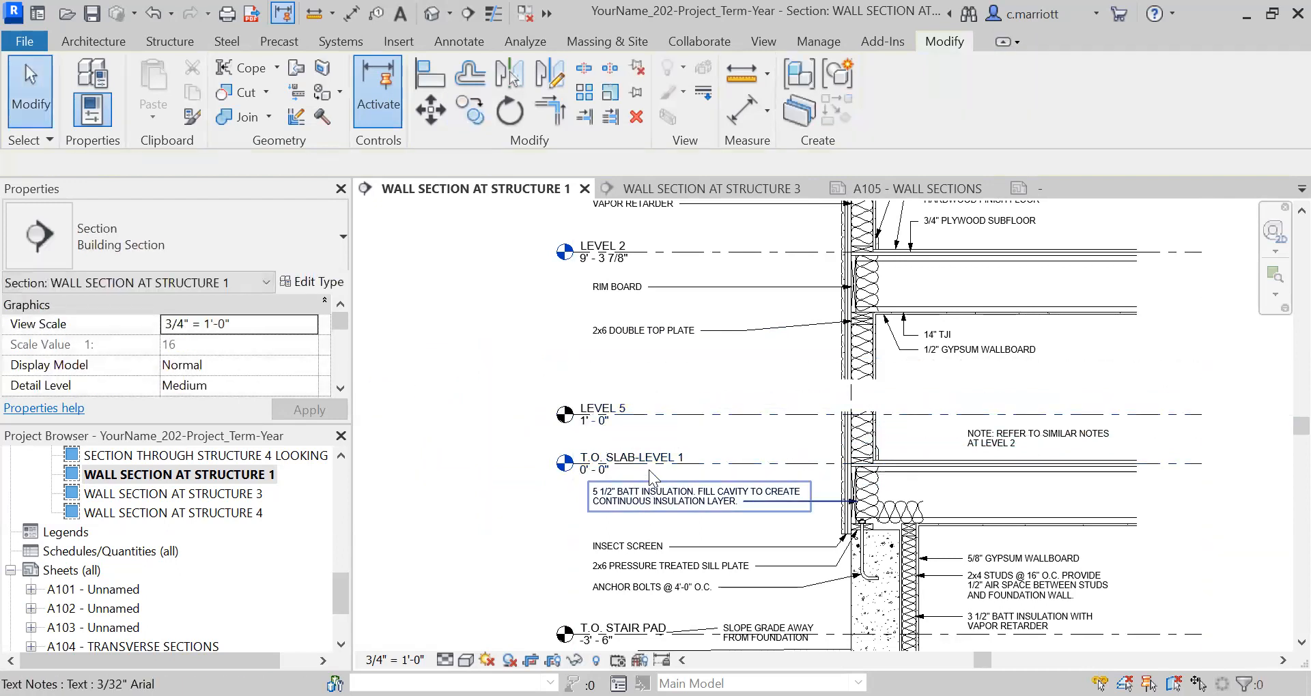
Hide the original T.O. SLAB-LEVEL 1 level element in this section view.
left_click(653, 477)
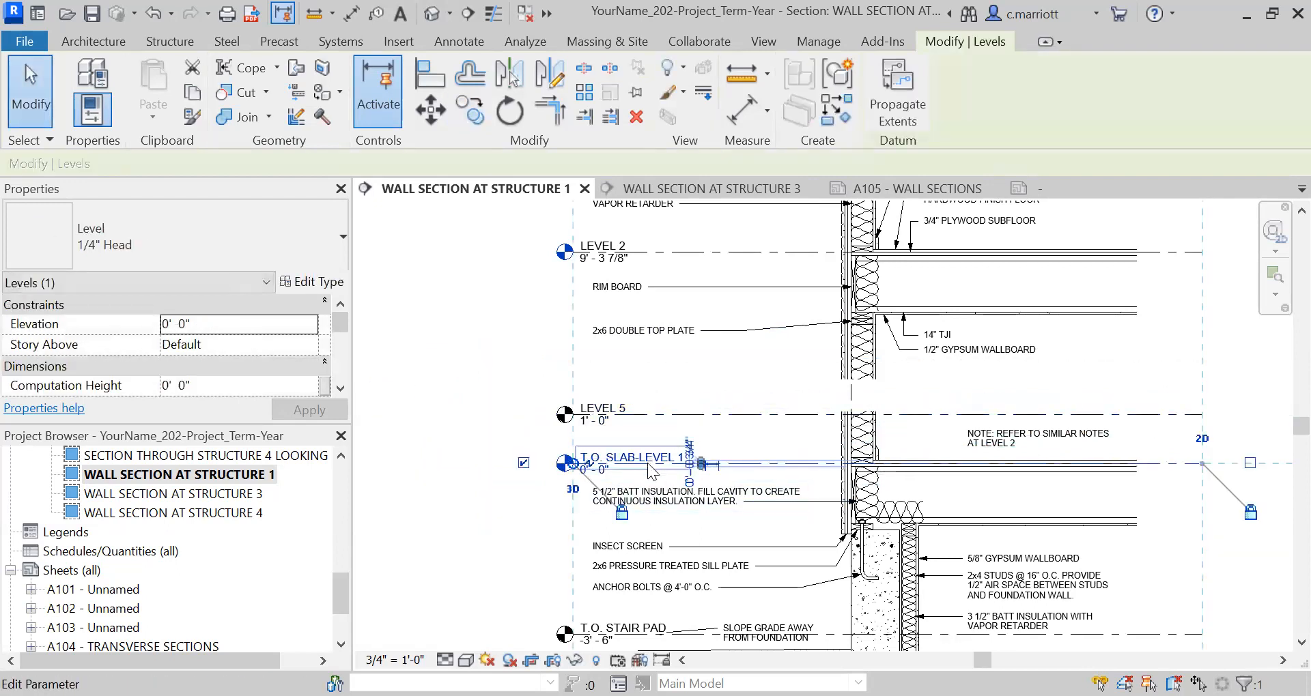
right_click(647, 464)
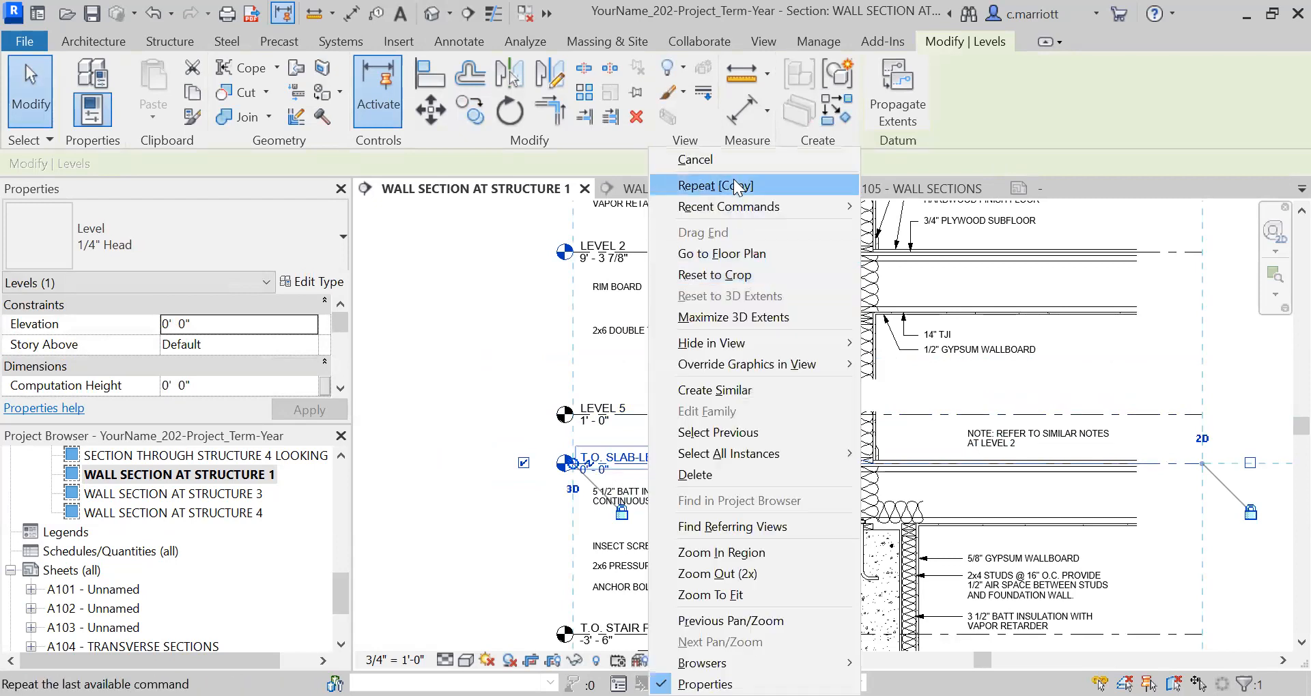
mouse_move(739, 341)
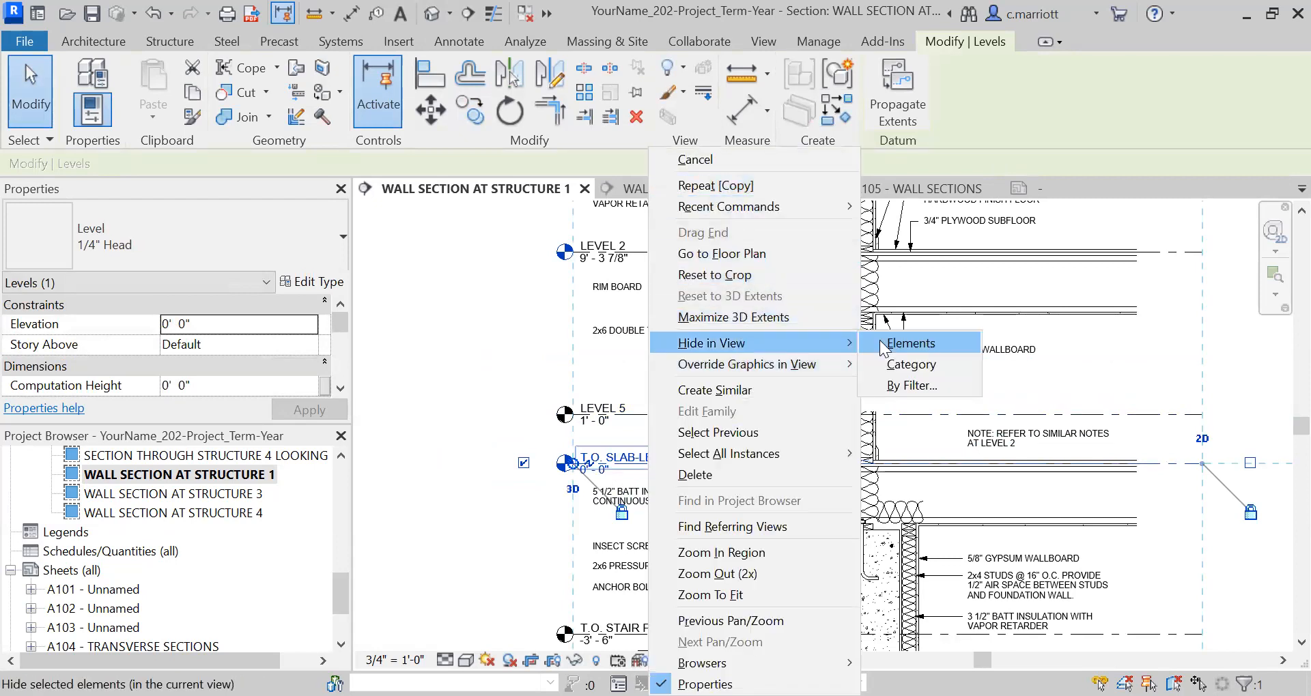
left_click(879, 343)
Move the copied level above the hidden slab level down 12" to elevation 0' - 0".
left_click(751, 415)
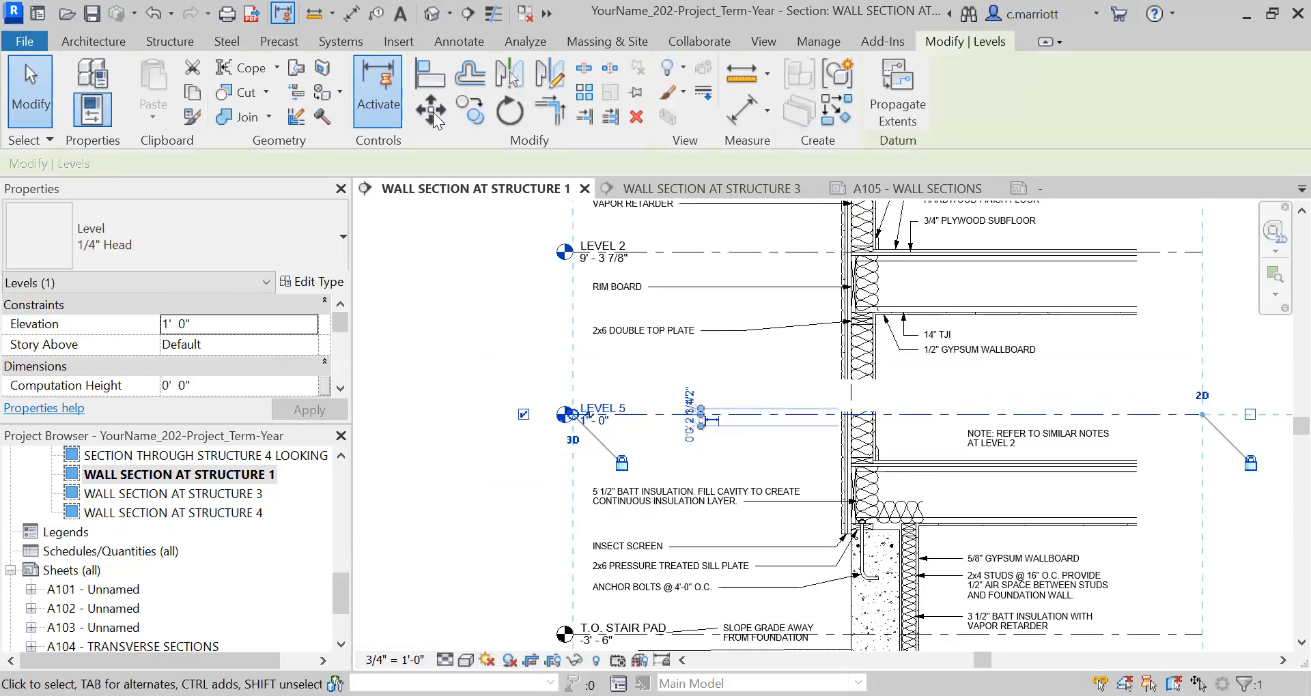
left_click(451, 358)
type("12\"")
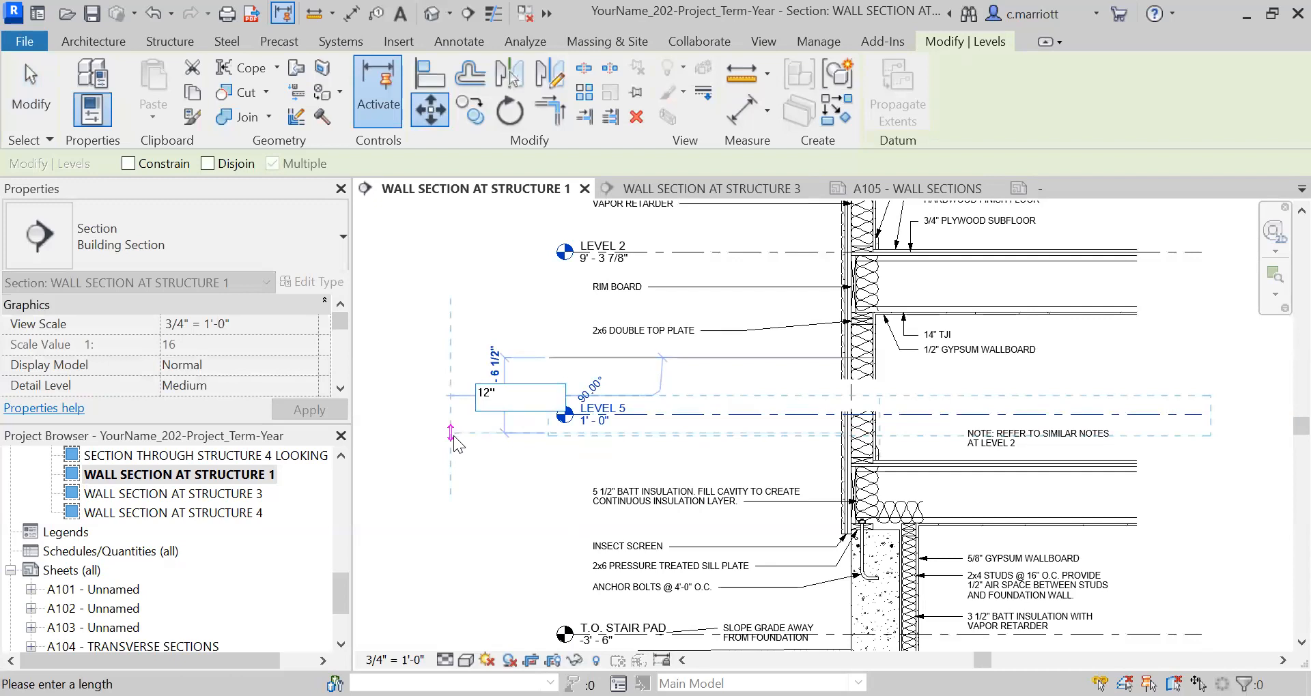
key("Return")
key("Escape")
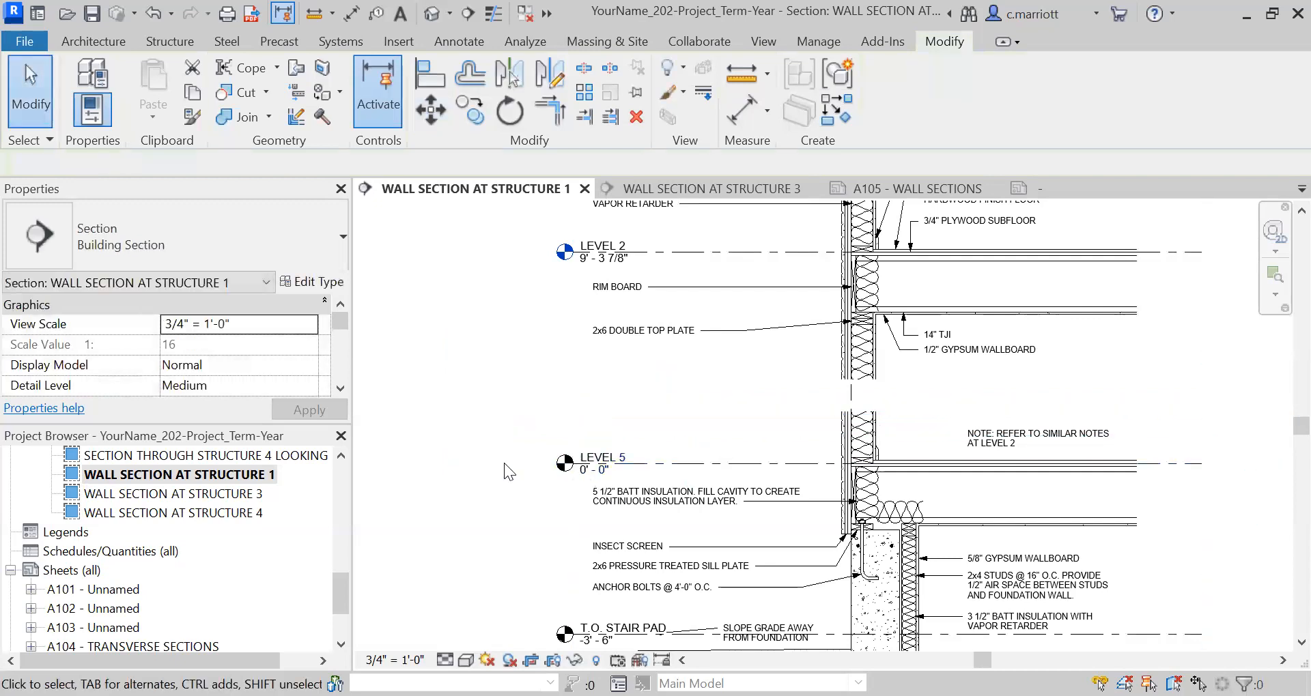
Try to rename the copied level at 0' - 0" as T.O. SUBFLOOR - LEVEL 1.
double_click(621, 461)
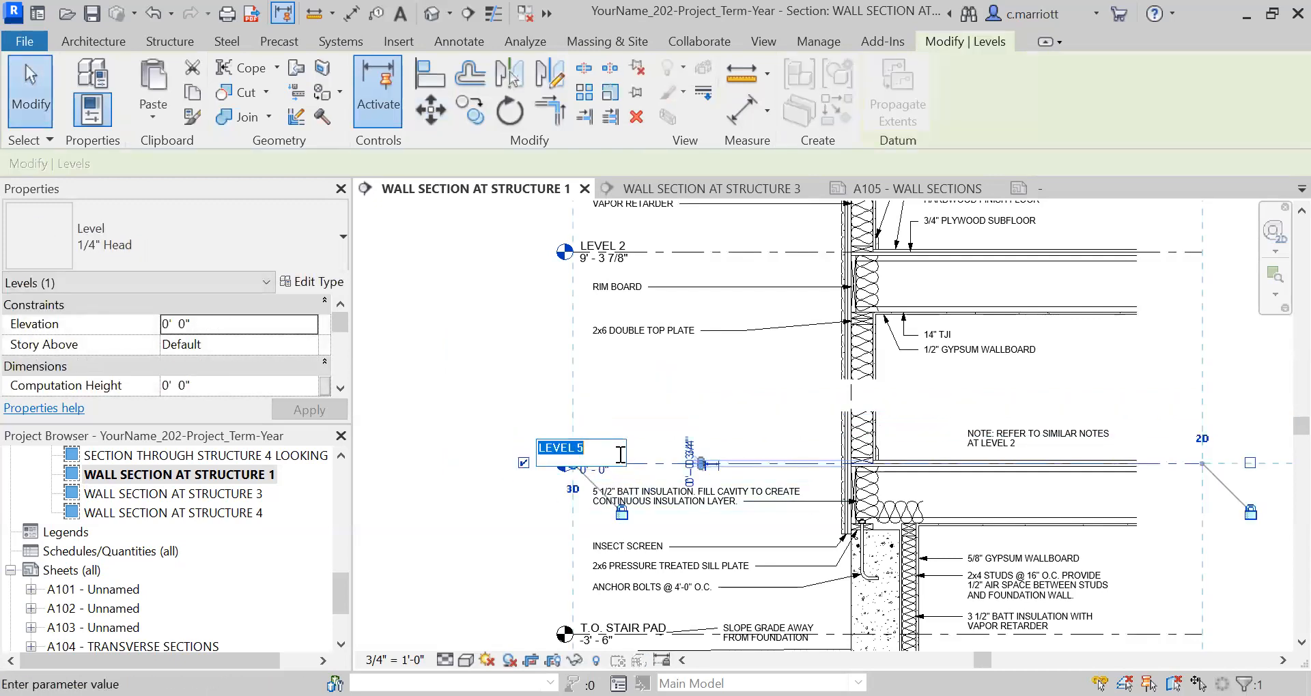
type("T")
type(".O. SUBFLOOR -")
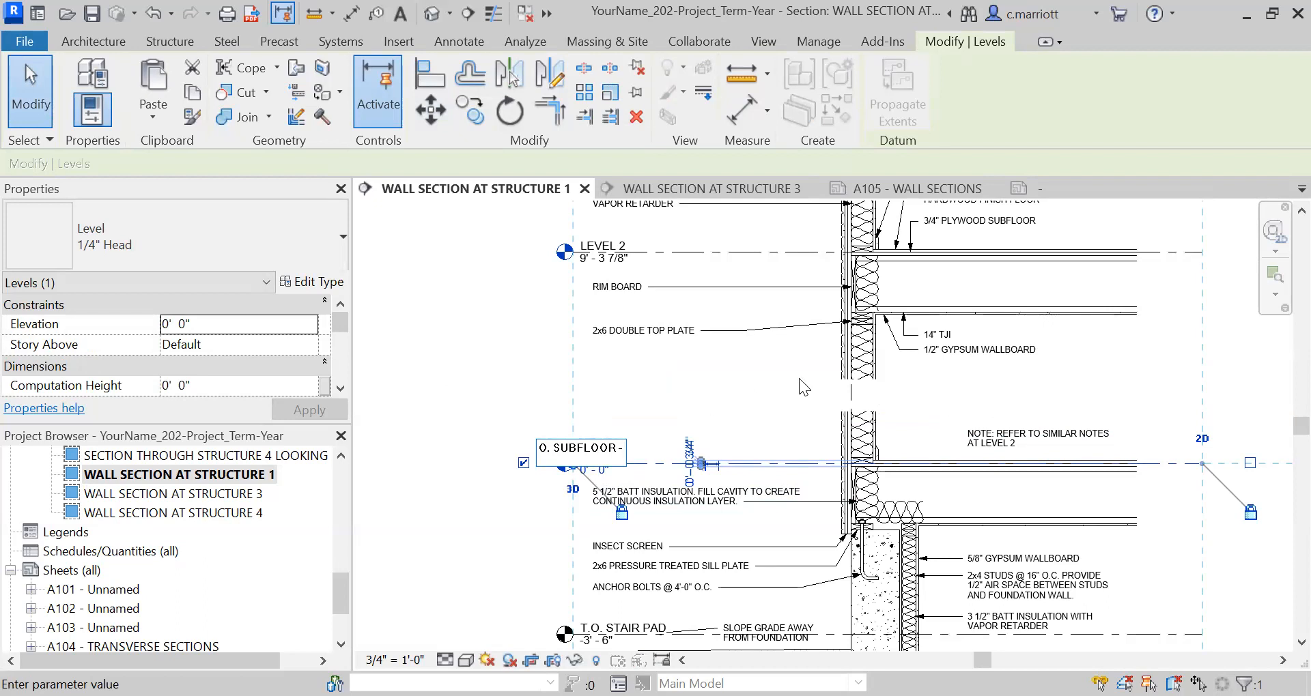
scroll(804, 387, "down", 5)
type("LEVEL 1")
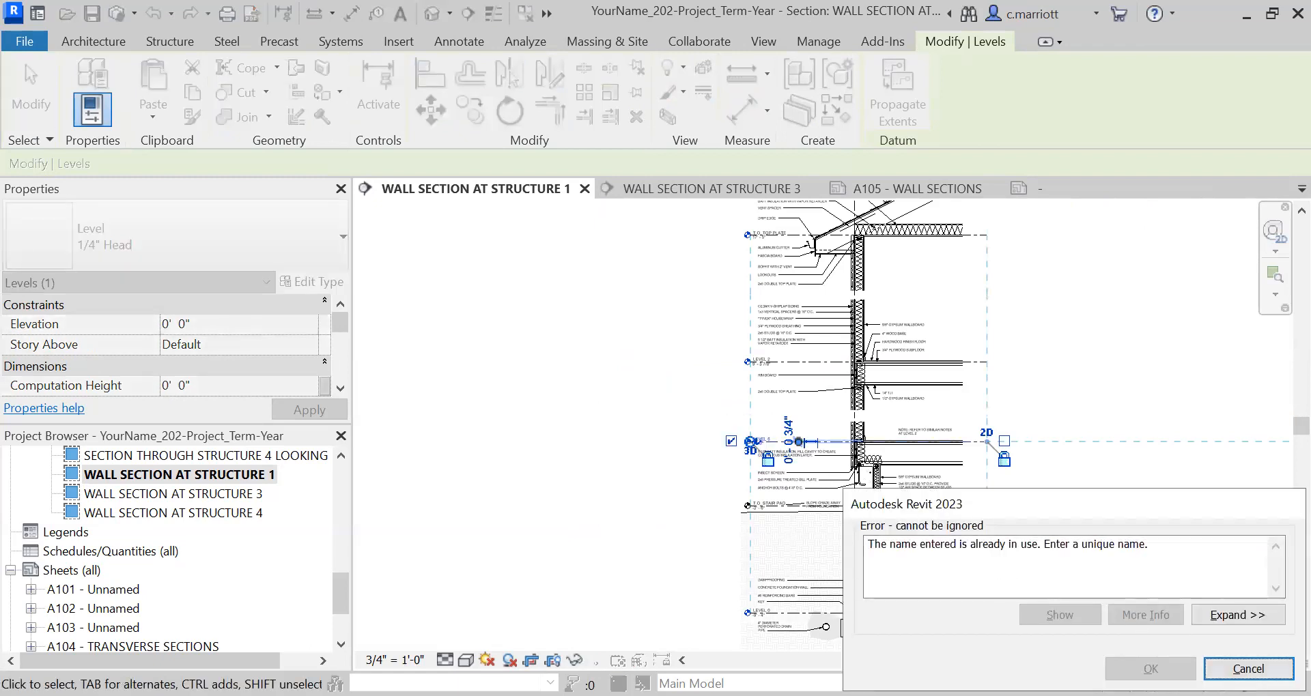
left_click(1248, 669)
Rename the copied level at 0' - 0" as T.O. SUBFLOOR @ LEVEL 1.
scroll(761, 435, "up", 5)
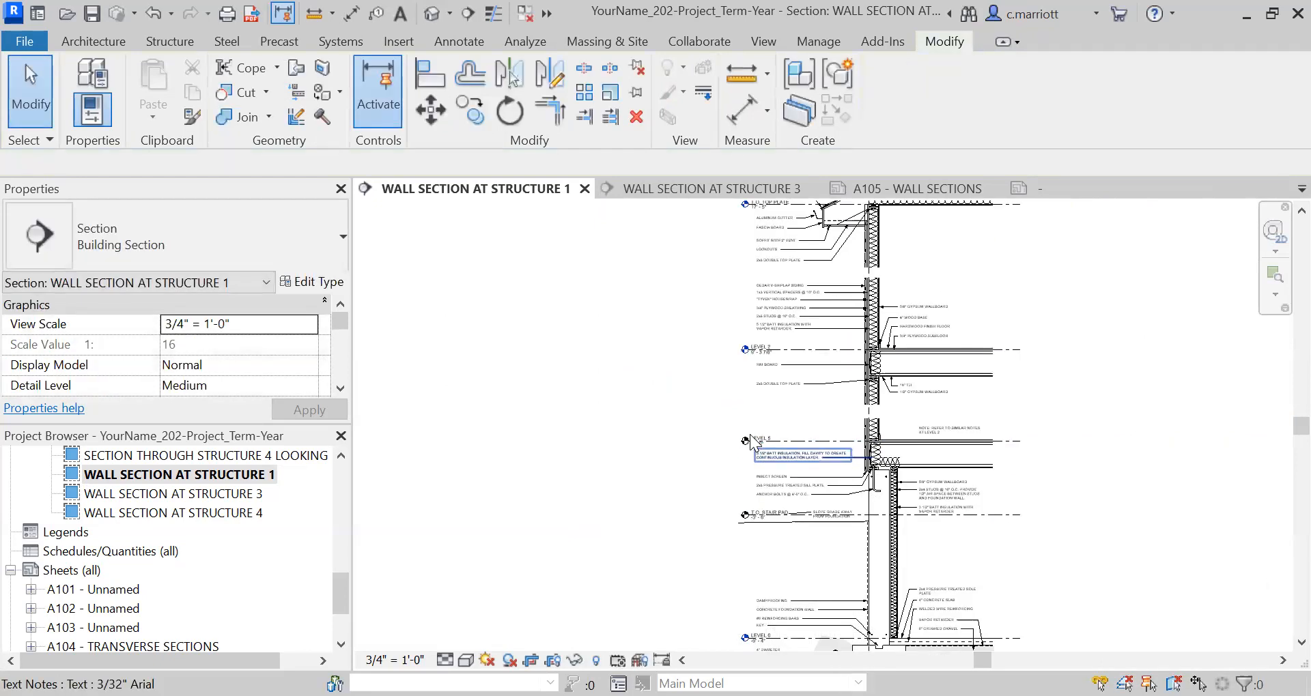
left_click(775, 447)
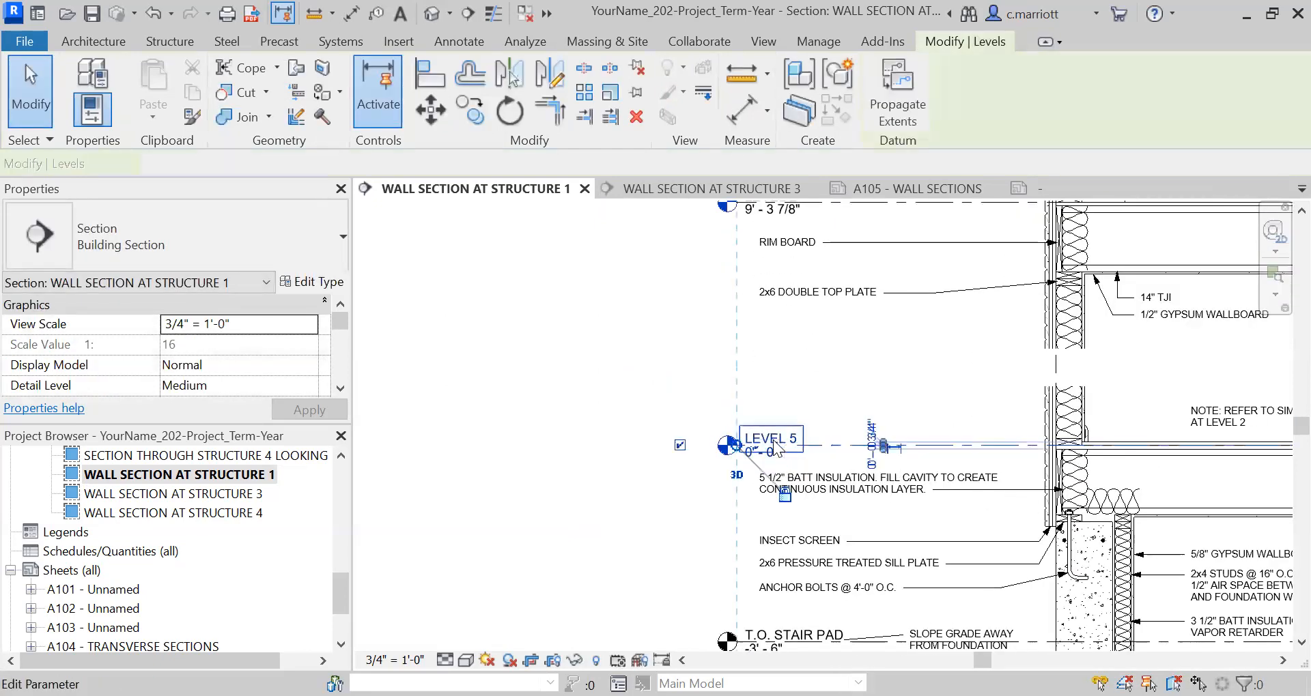
left_click(775, 445)
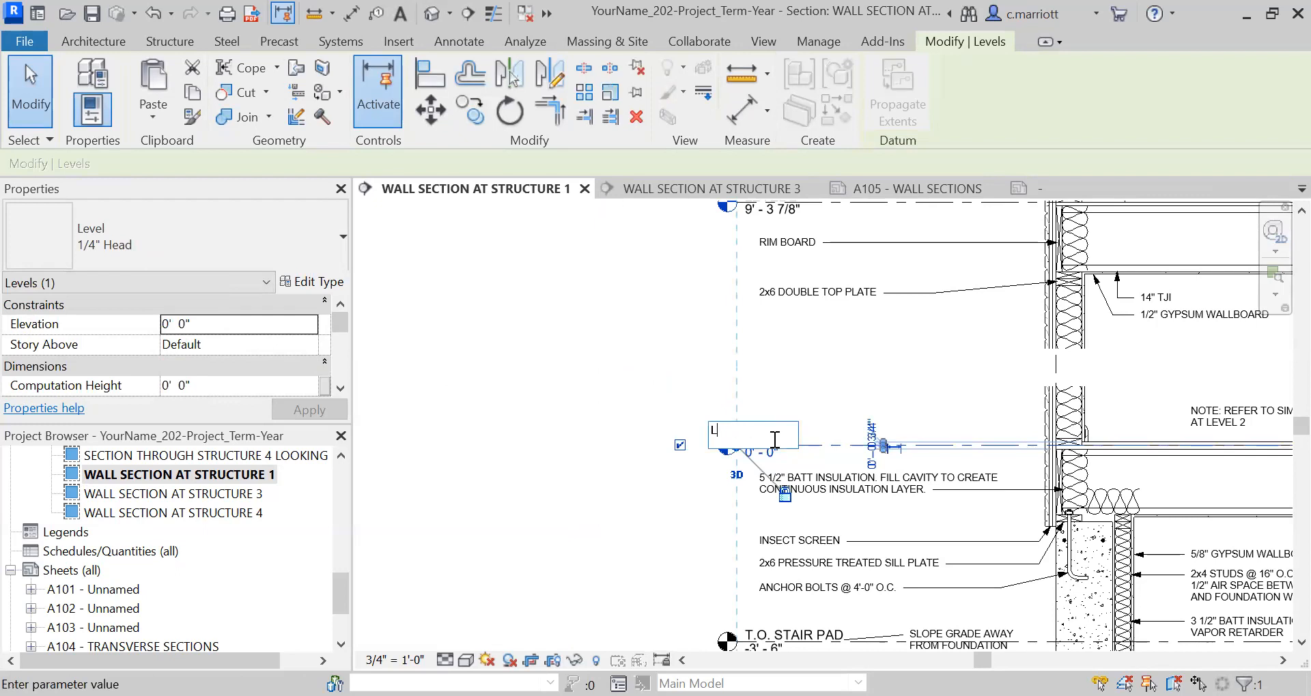
type("T")
type(".O. SUBFLOOR")
type(" @")
type(" LEA")
key("BackSpace")
type("VEL 1")
key("Return")
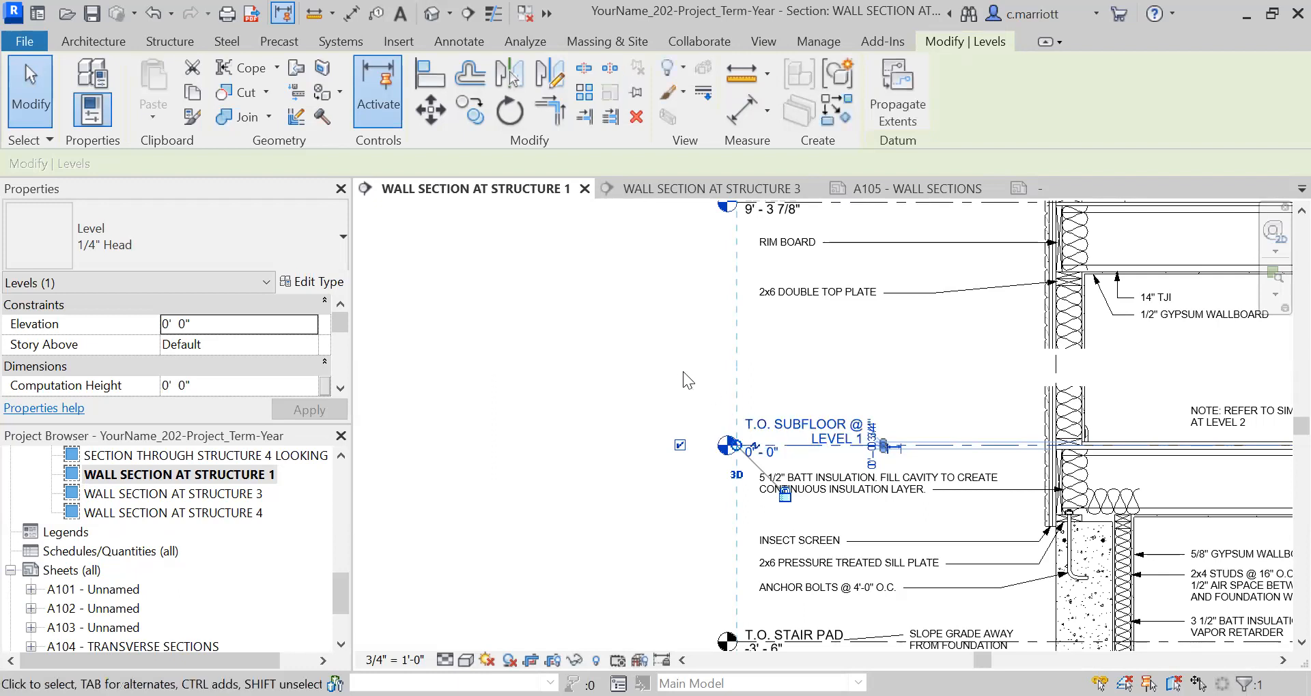
key("Escape")
Copy the LEVEL 2 level line 12" upward in the Structure 1 wall section.
scroll(853, 461, "down", 2)
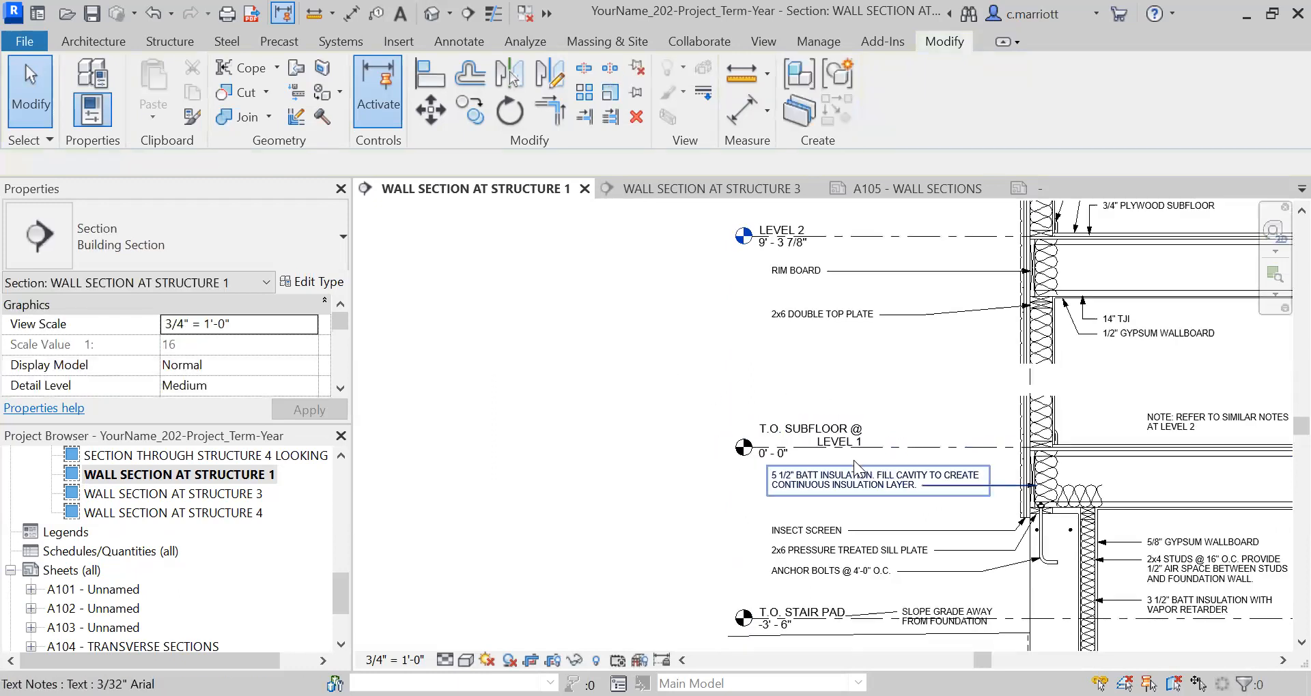
middle_click_drag(896, 409, 877, 494)
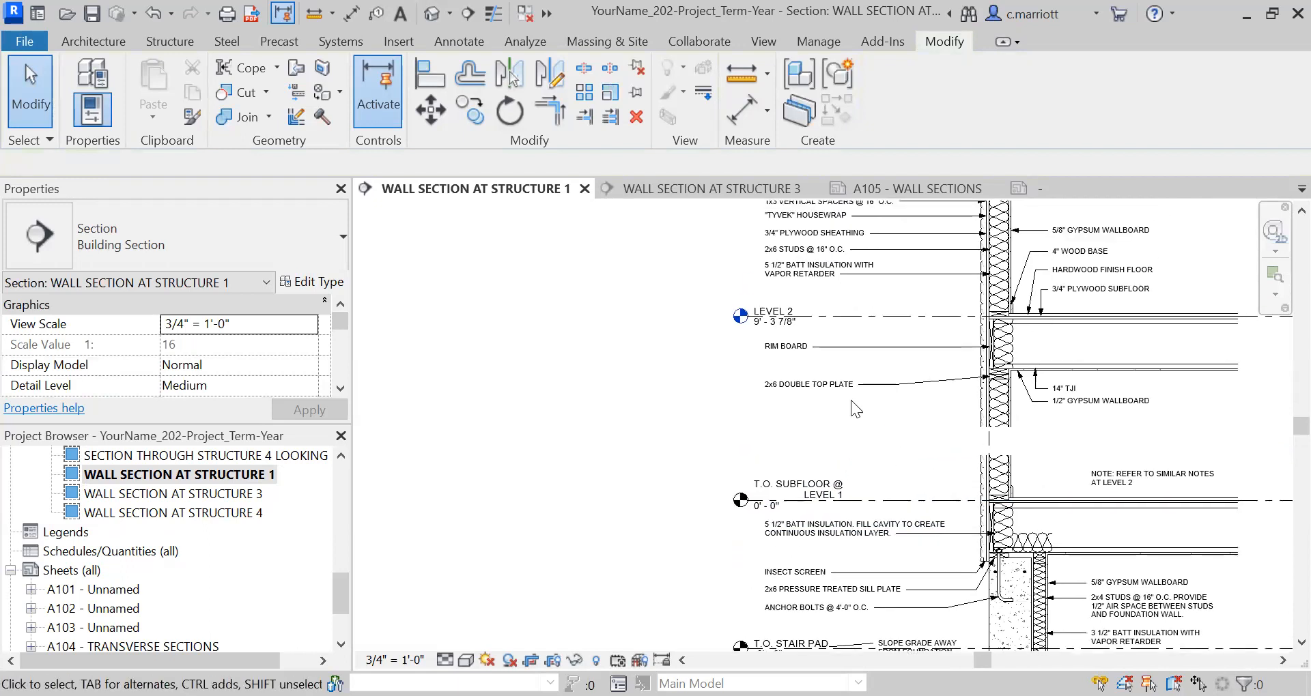
scroll(839, 324, "up", 3)
left_click(838, 303)
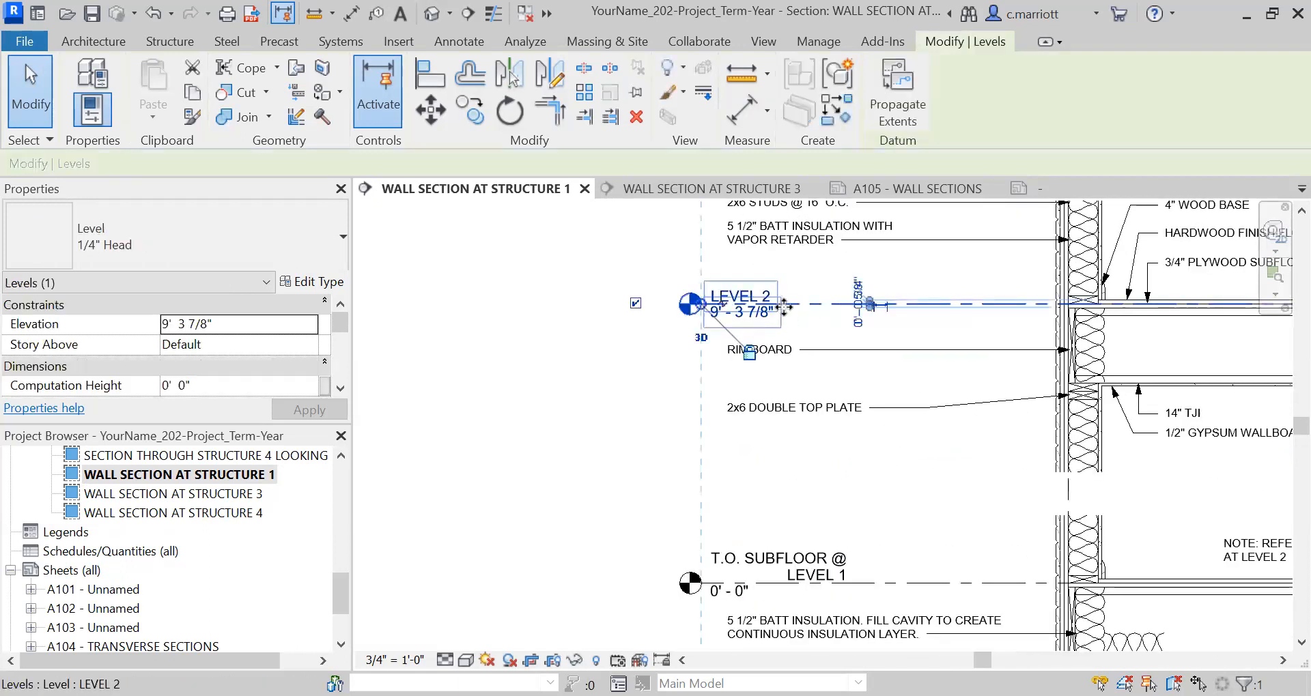
left_click(556, 412)
type("12")
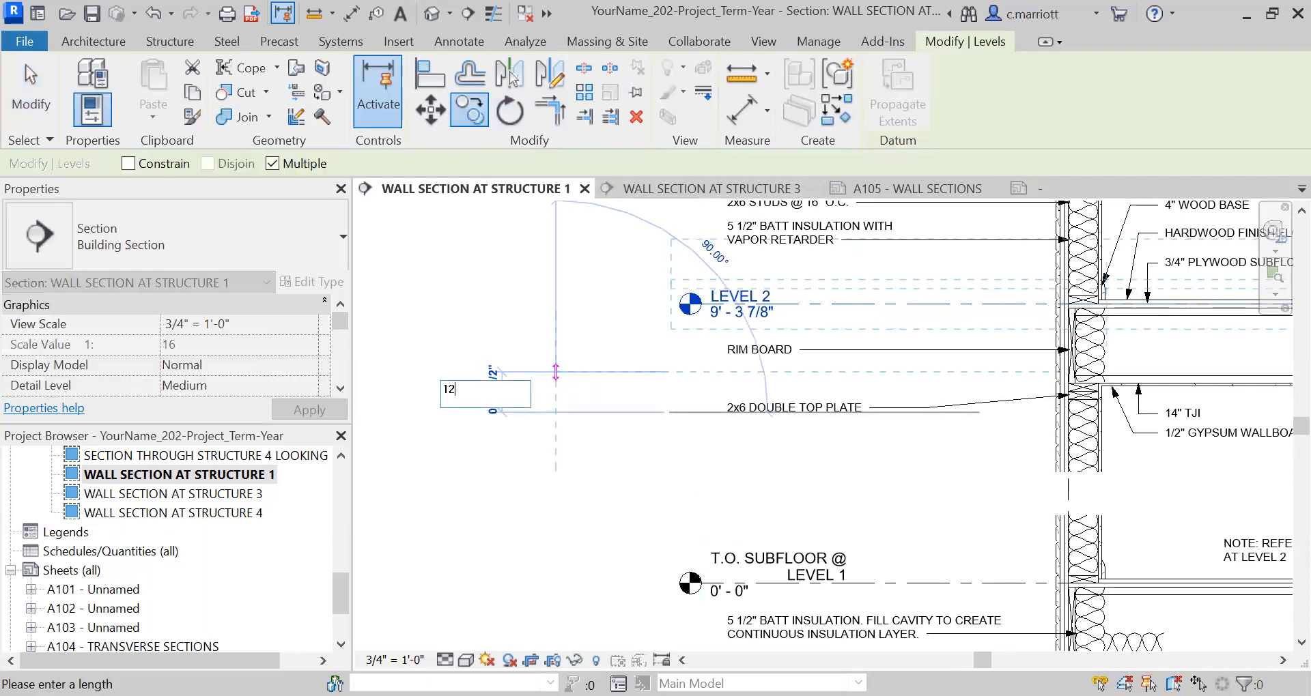
key("Return")
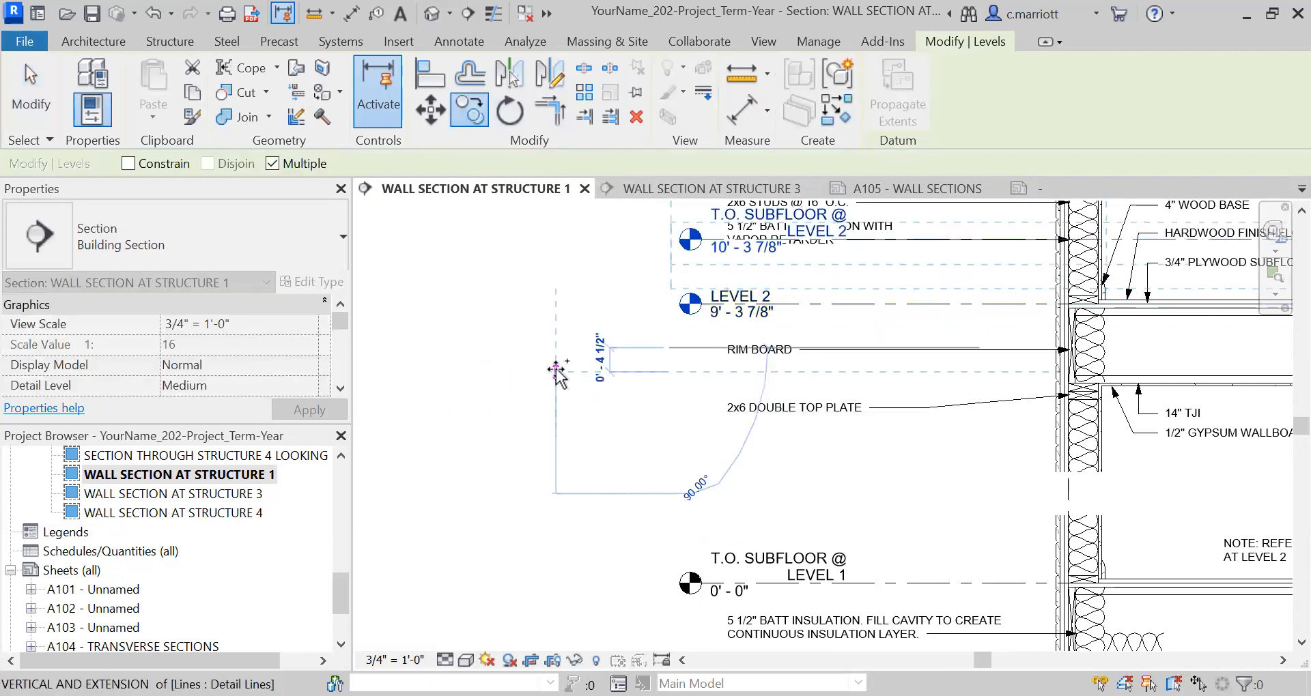
key("Escape")
Hide the original LEVEL 2 level element in this section view.
middle_click_drag(597, 438, 570, 567)
left_click(741, 437)
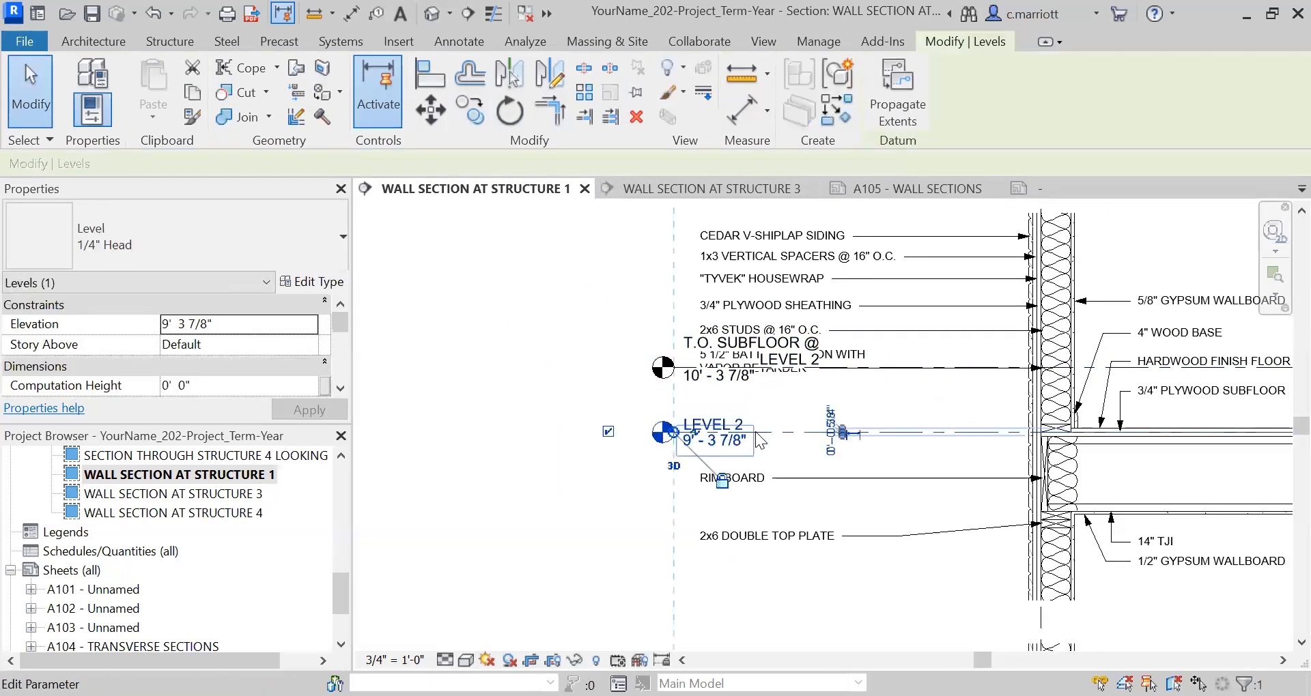
right_click(756, 432)
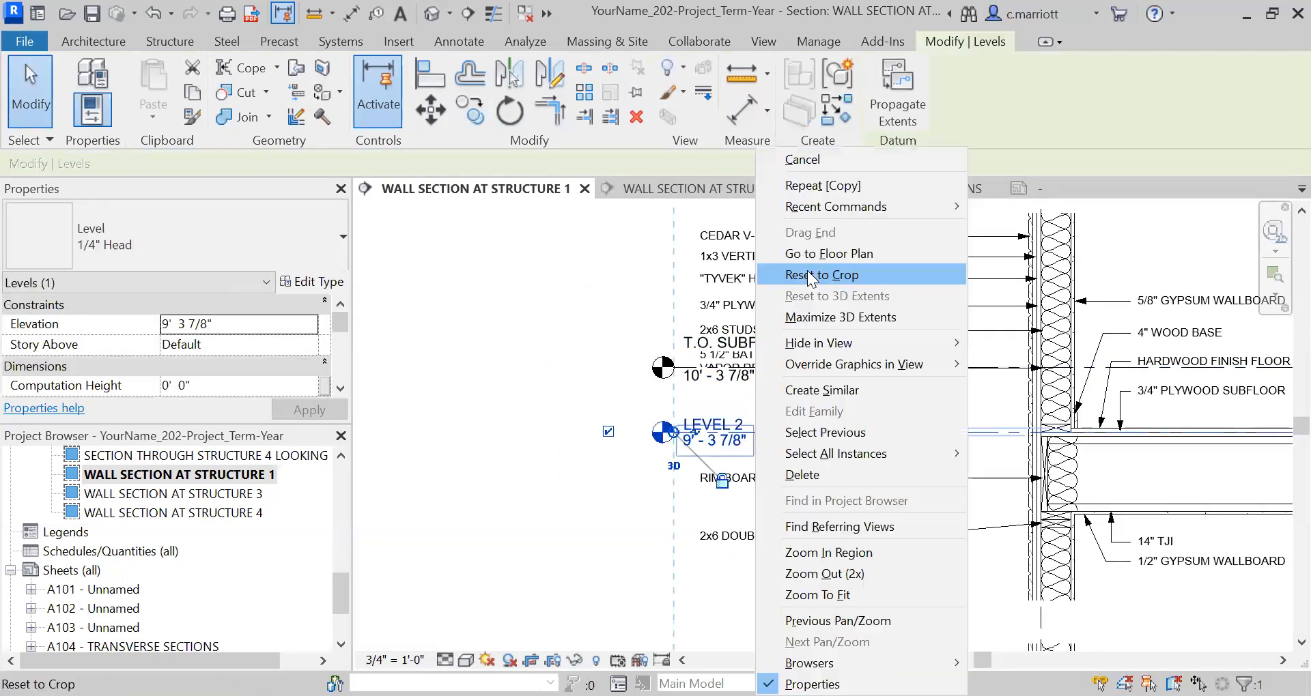
mouse_move(813, 344)
left_click(1014, 342)
Move the T.O. SUBFLOOR @ LEVEL 2 level down 12" to elevation 9' - 3 7/8".
left_click(716, 378)
key("Return")
left_click(438, 113)
left_click(496, 346)
type("12\"")
key("Return")
left_click(496, 410)
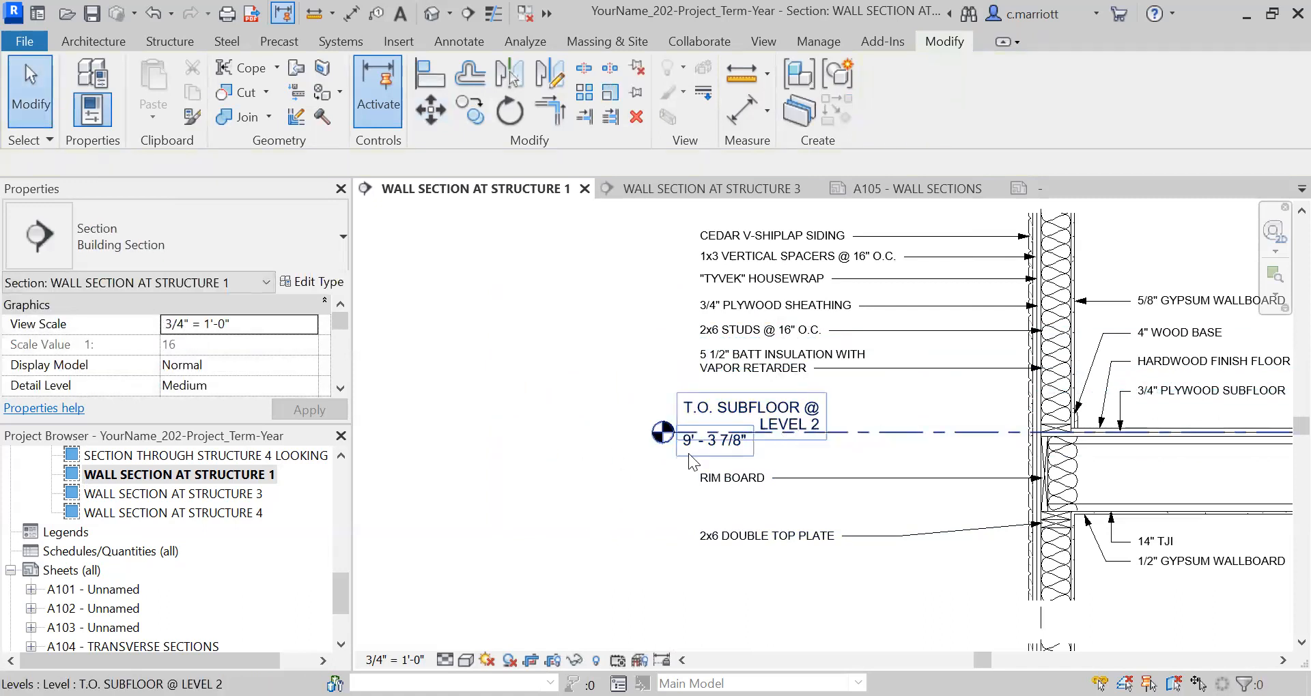
Examine the Level 2 subfloor and T.O. TOP PLATE labels and how they sit among the neighbouring notes.
scroll(688, 453, "down", 5)
middle_click_drag(618, 504, 628, 454)
scroll(703, 451, "up", 4)
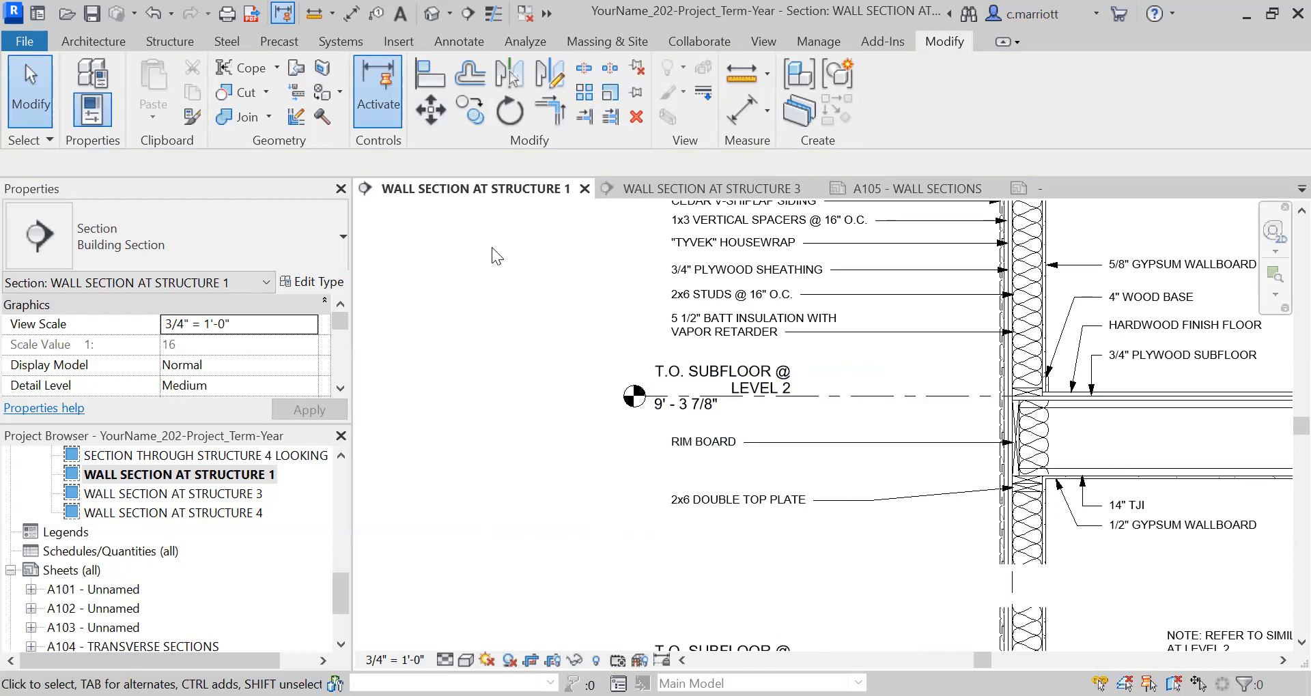
scroll(745, 539, "down", 4)
scroll(689, 440, "up", 4)
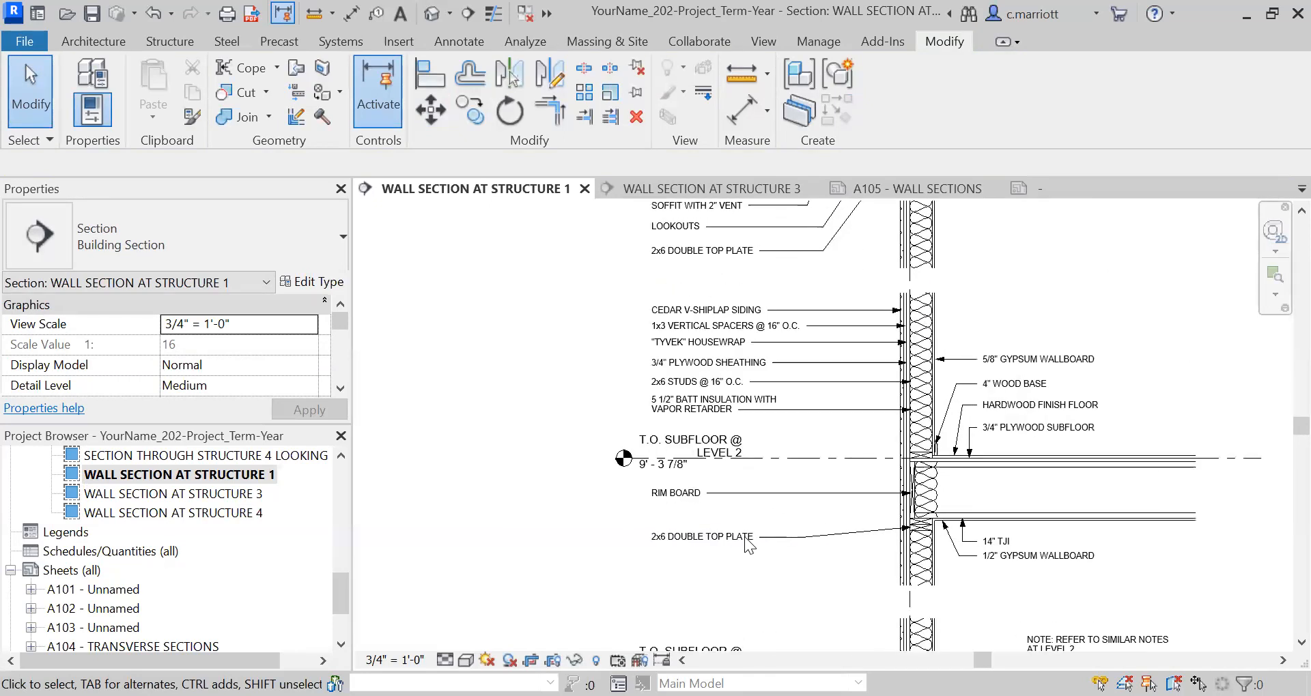
scroll(688, 439, "up", 2)
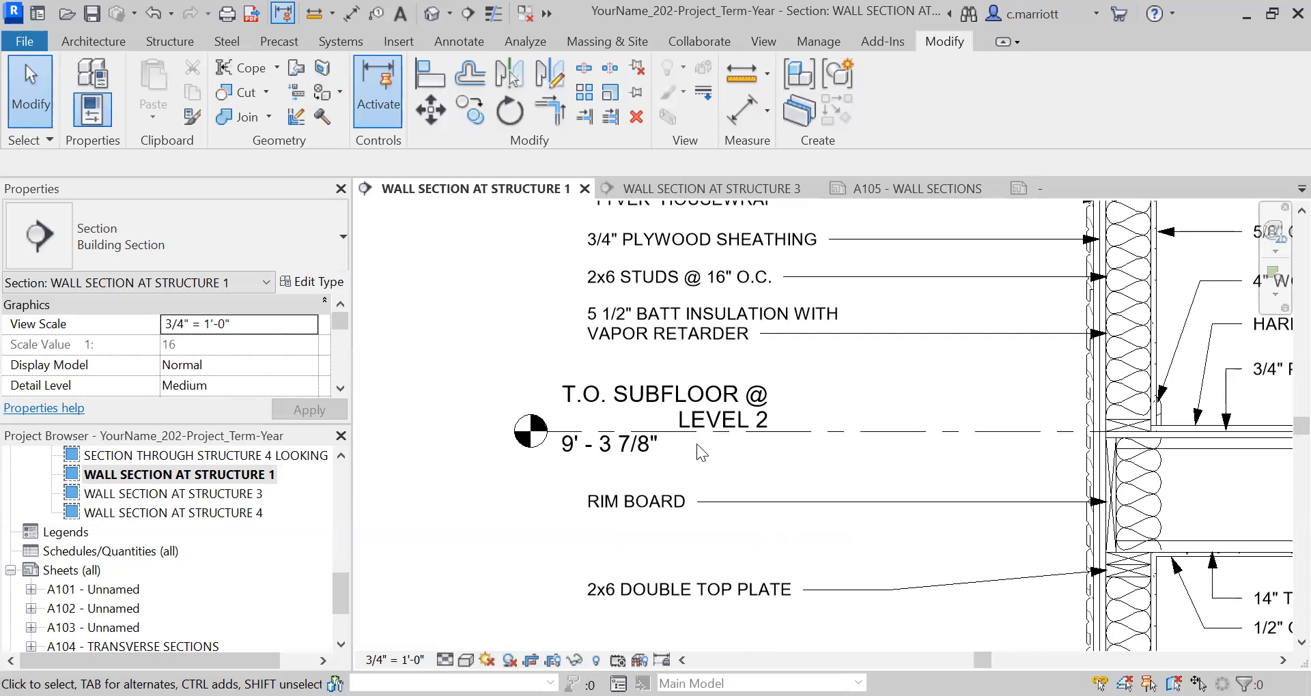
scroll(684, 450, "down", 2)
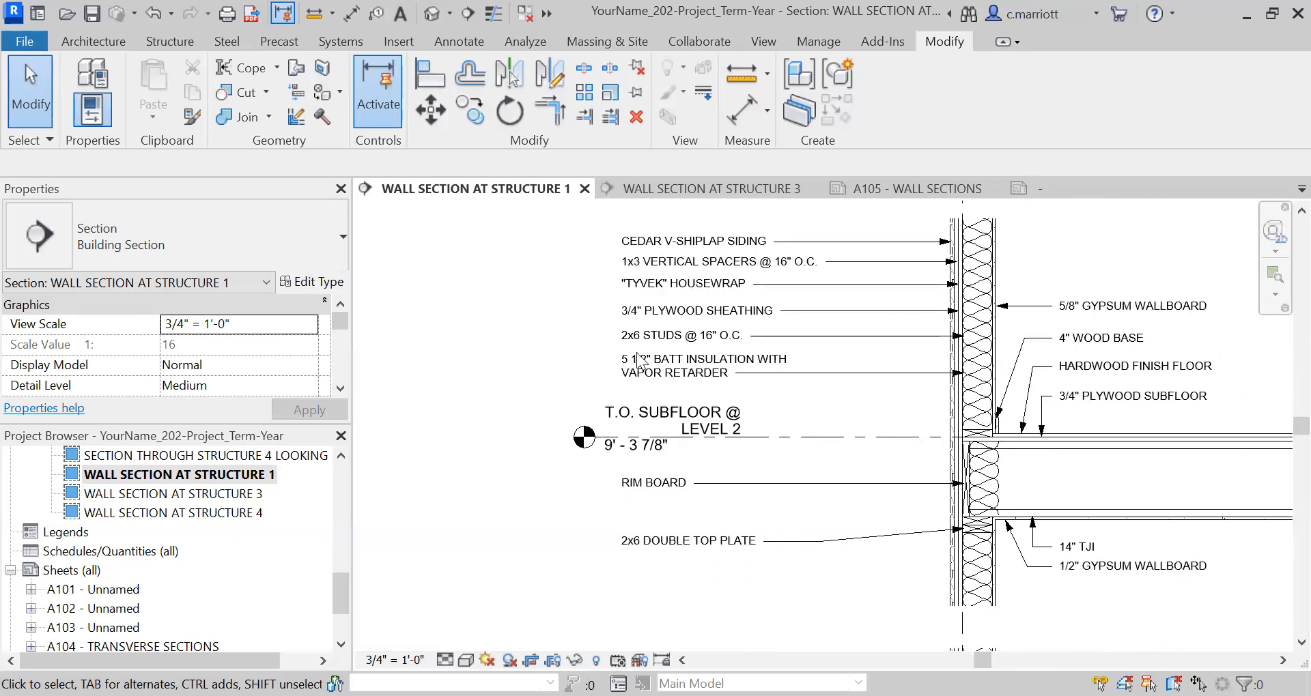
middle_click_drag(531, 434, 510, 603)
middle_click_drag(514, 345, 505, 542)
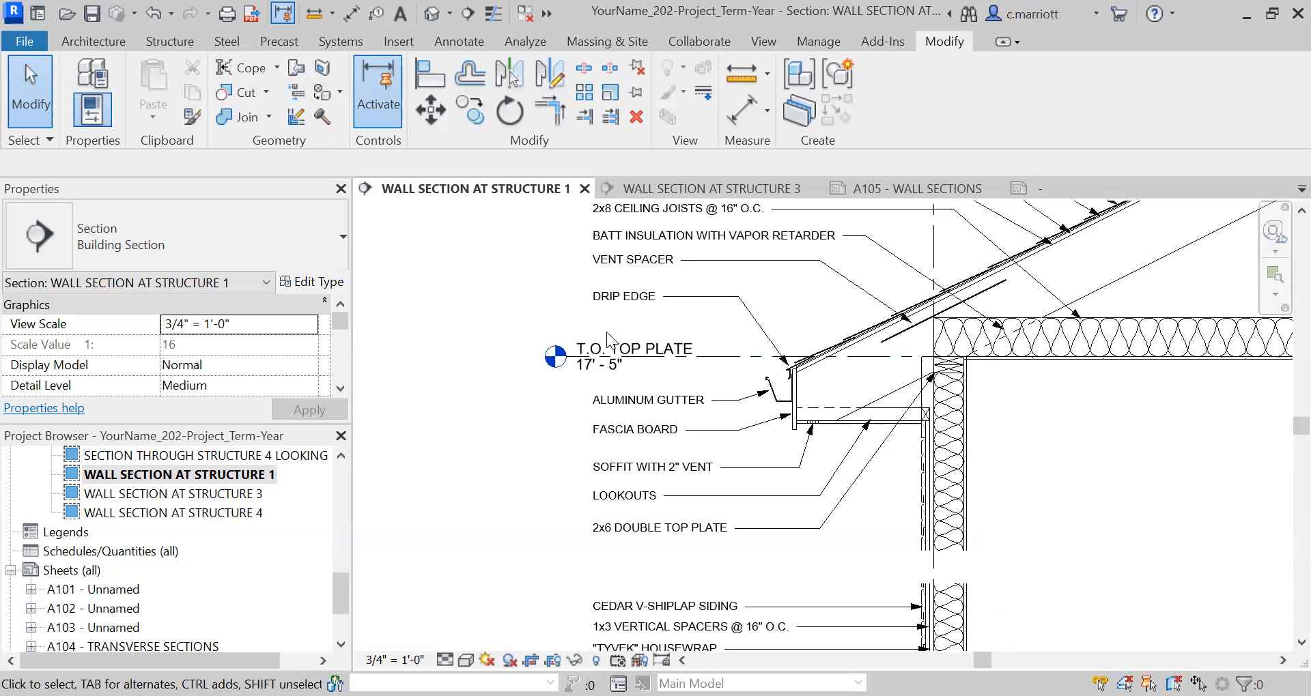
scroll(604, 329, "up", 2)
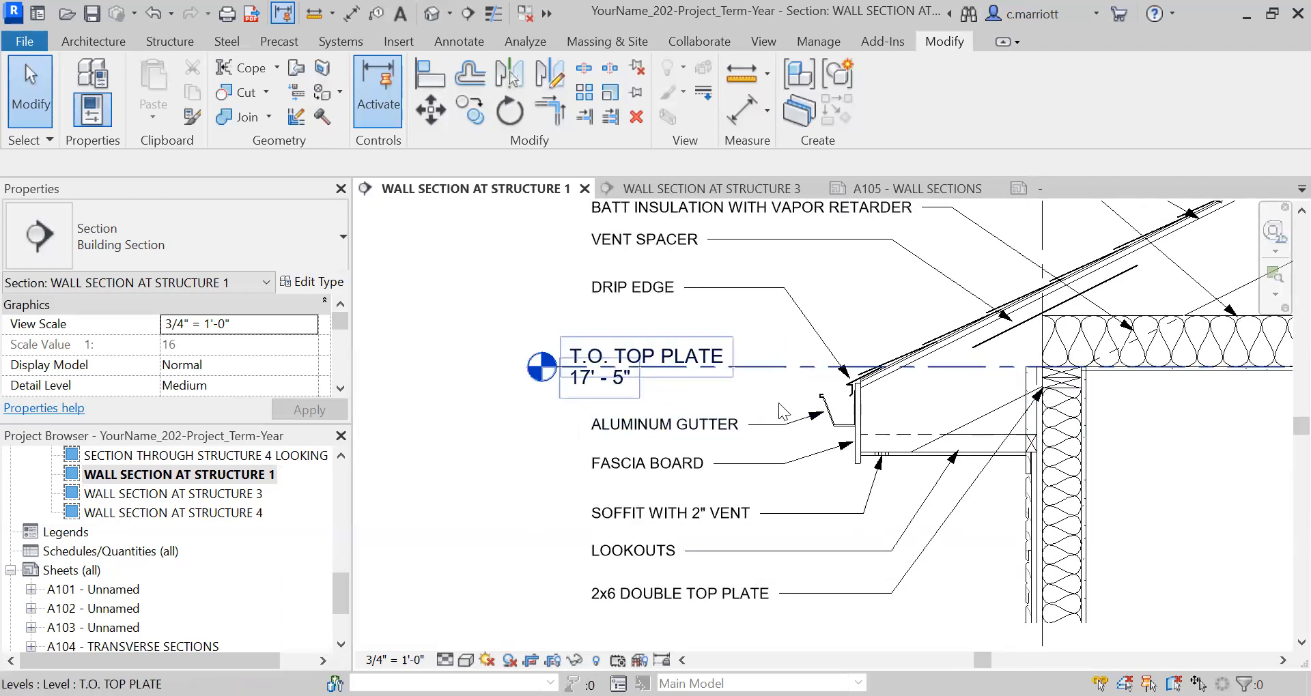
Hide the T.O. STAIR PAD level element in the Structure 1 wall section view.
scroll(756, 409, "down", 4)
scroll(661, 448, "down", 1)
middle_click_drag(623, 481, 638, 320)
middle_click_drag(647, 462, 652, 357)
scroll(730, 409, "up", 3)
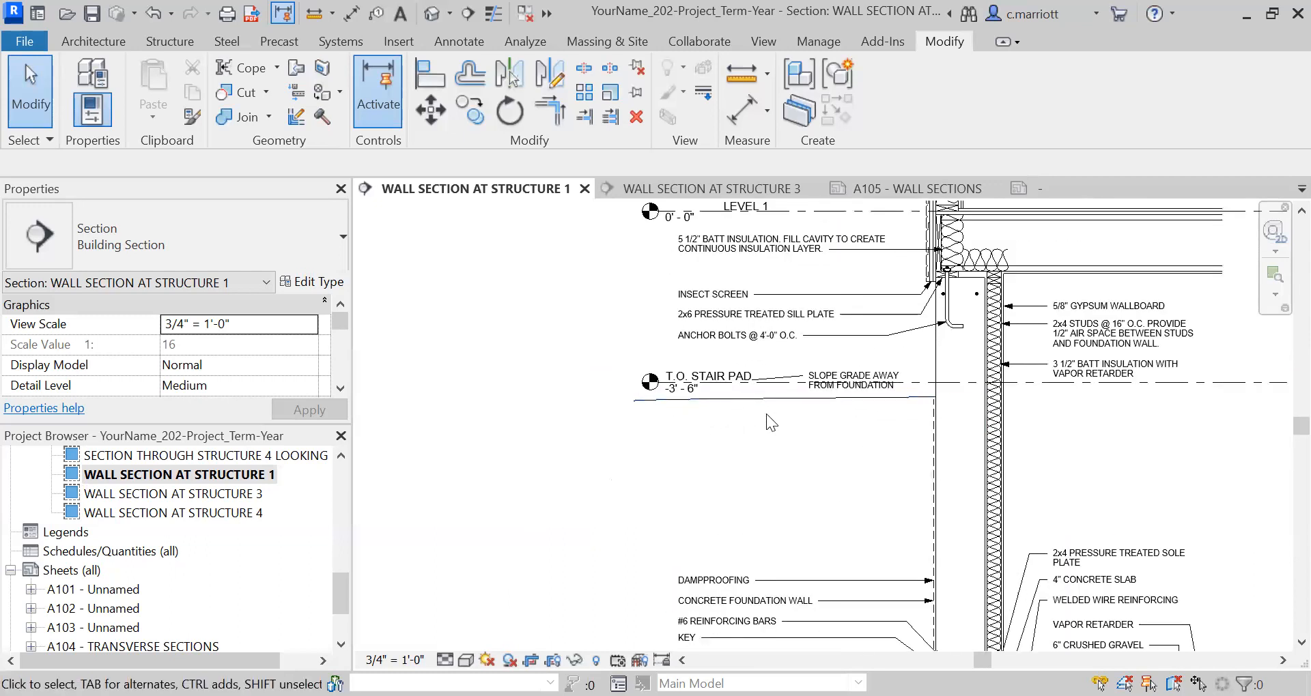
left_click(1032, 383)
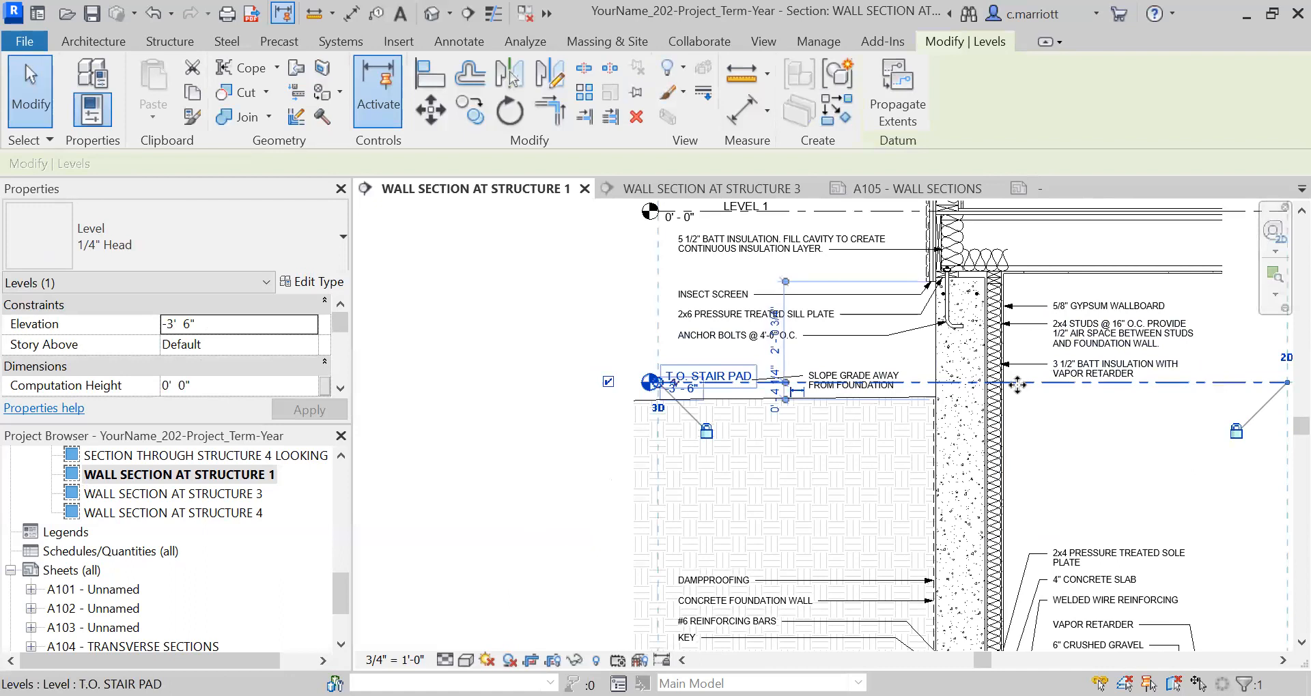
right_click(1050, 330)
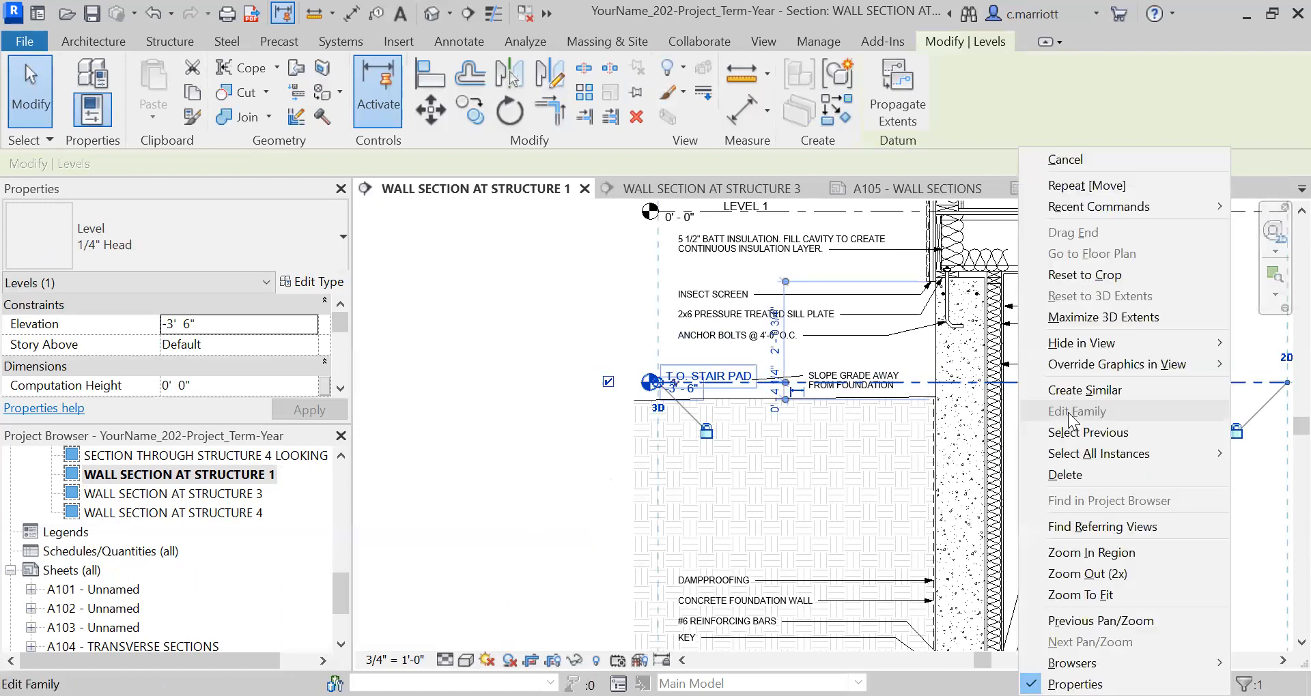
mouse_move(1065, 334)
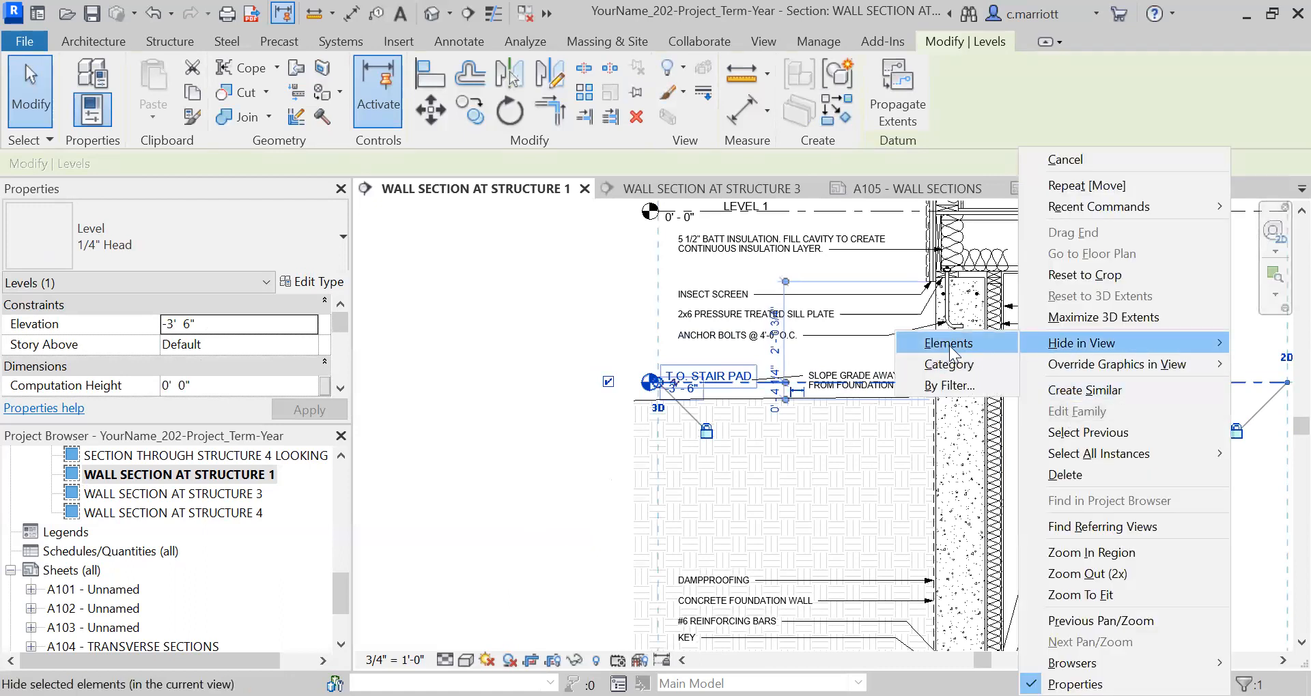
left_click(949, 345)
Copy the LEVEL 0 level line 1' upward at the base of the Structure 1 wall section.
scroll(506, 479, "down", 3)
middle_click_drag(546, 429, 571, 316)
scroll(596, 504, "up", 3)
scroll(679, 503, "up", 2)
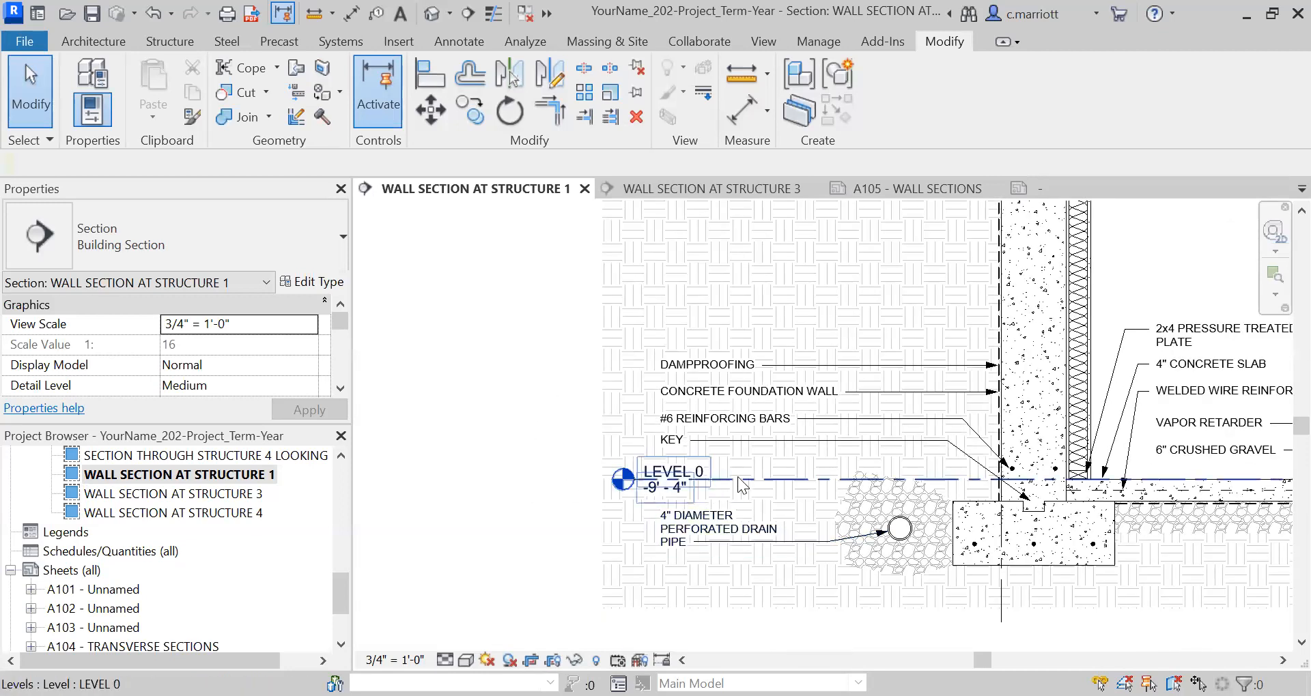
scroll(793, 481, "down", 2)
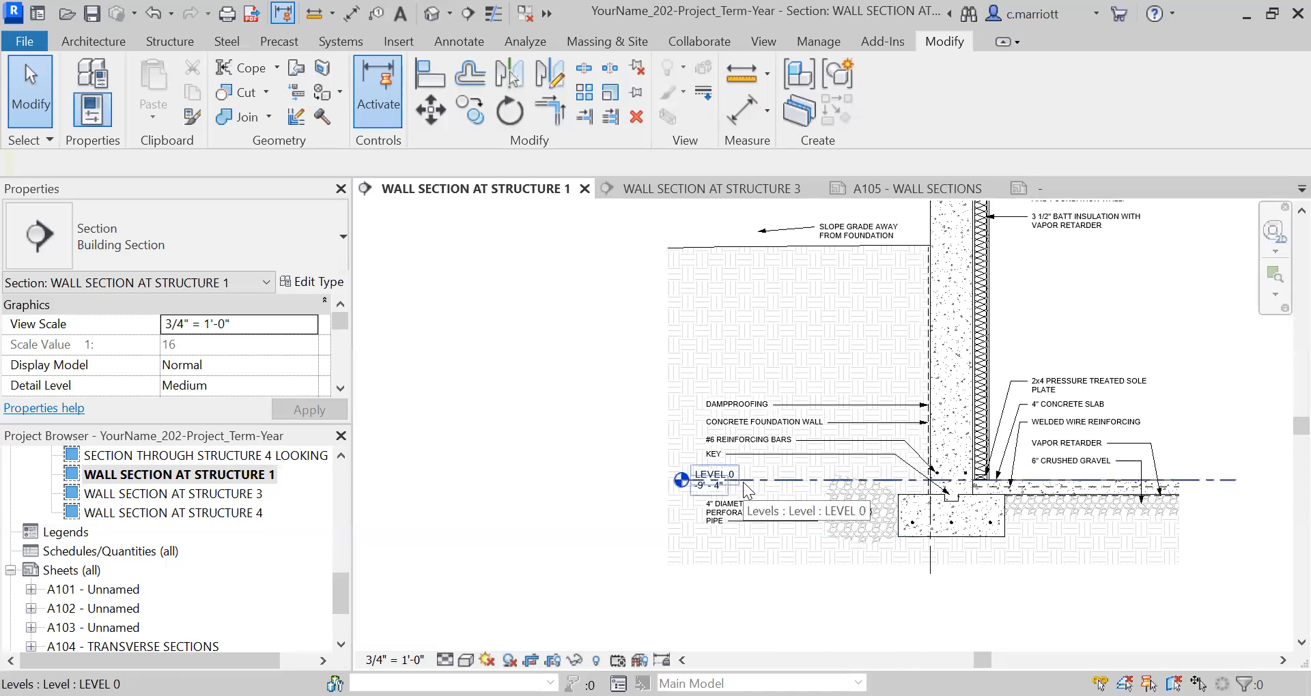
scroll(648, 489, "up", 2)
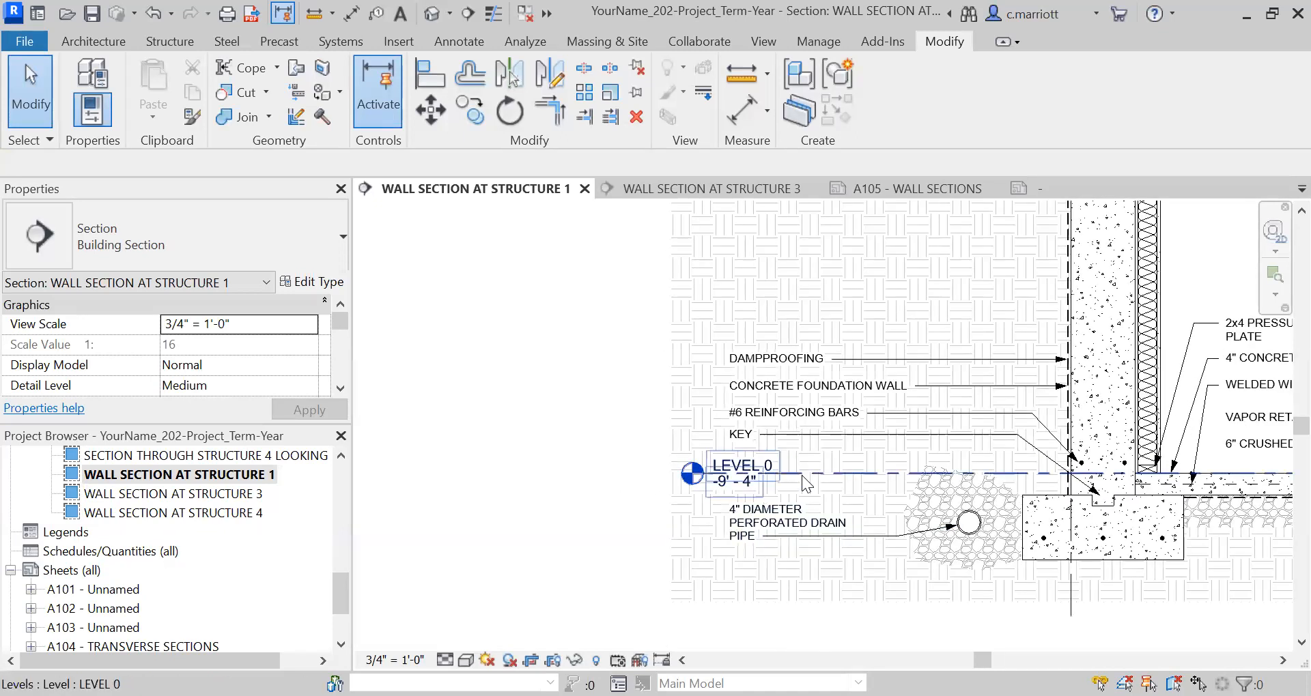
left_click(802, 475)
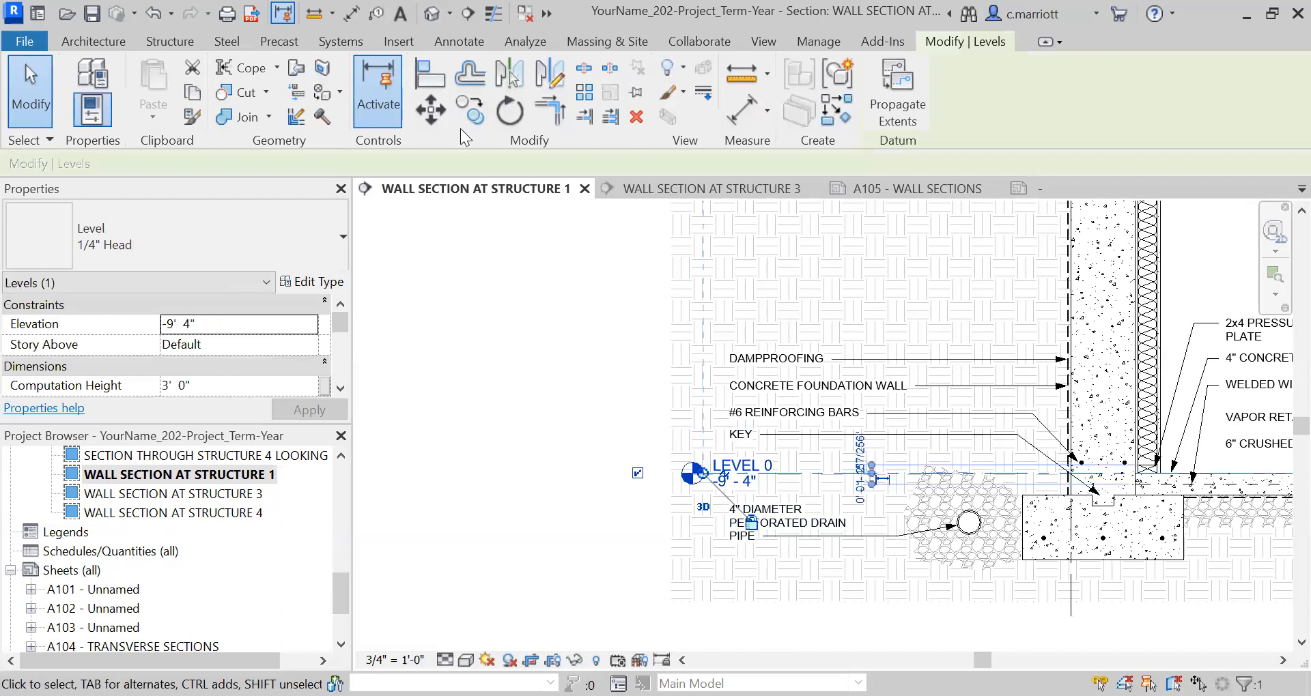
left_click(503, 518)
type("1")
key("Return")
key("Escape")
key("Escape")
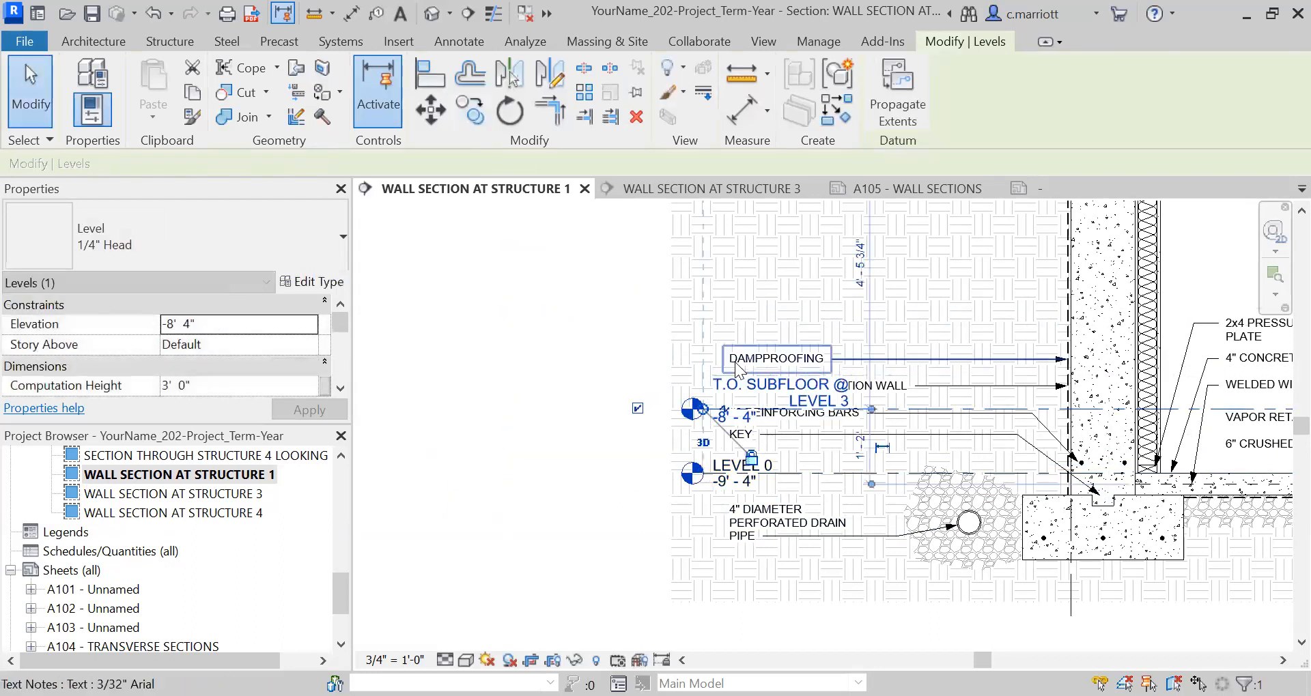
Hide the original LEVEL 0 level element in the Structure 1 wall section.
scroll(747, 392, "up", 3)
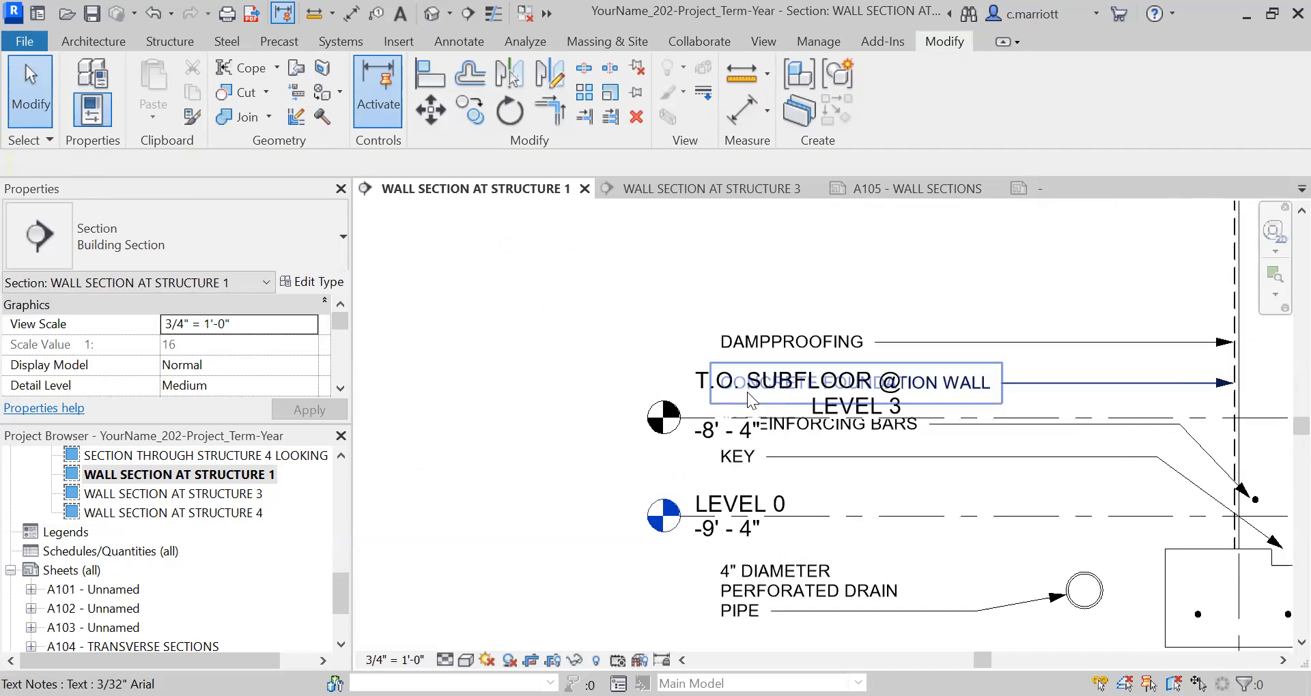
scroll(785, 423, "down", 4)
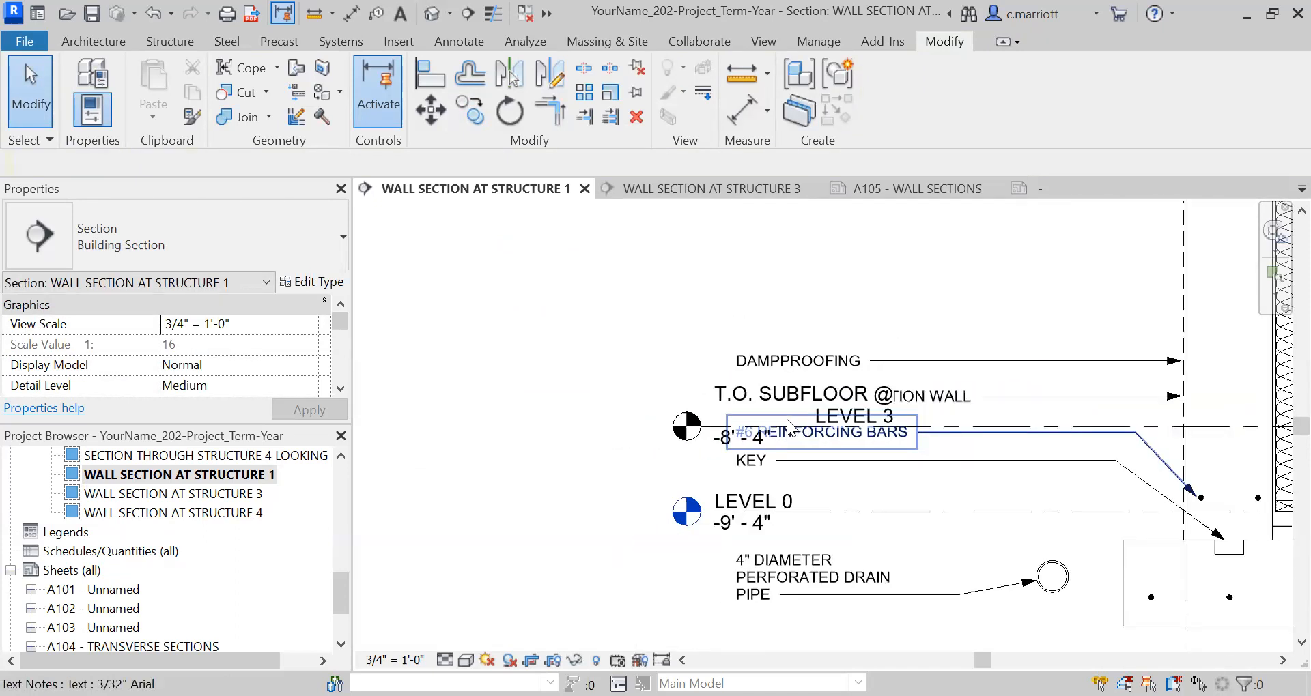
left_click(835, 467)
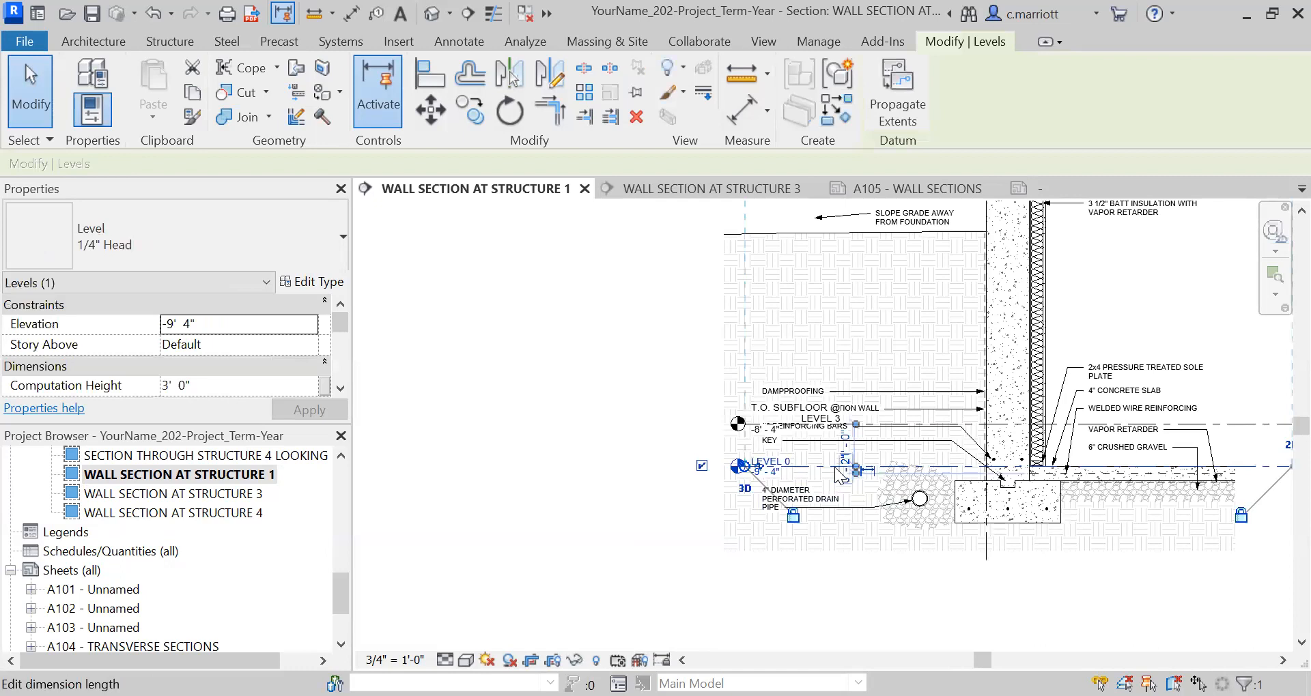
right_click(839, 475)
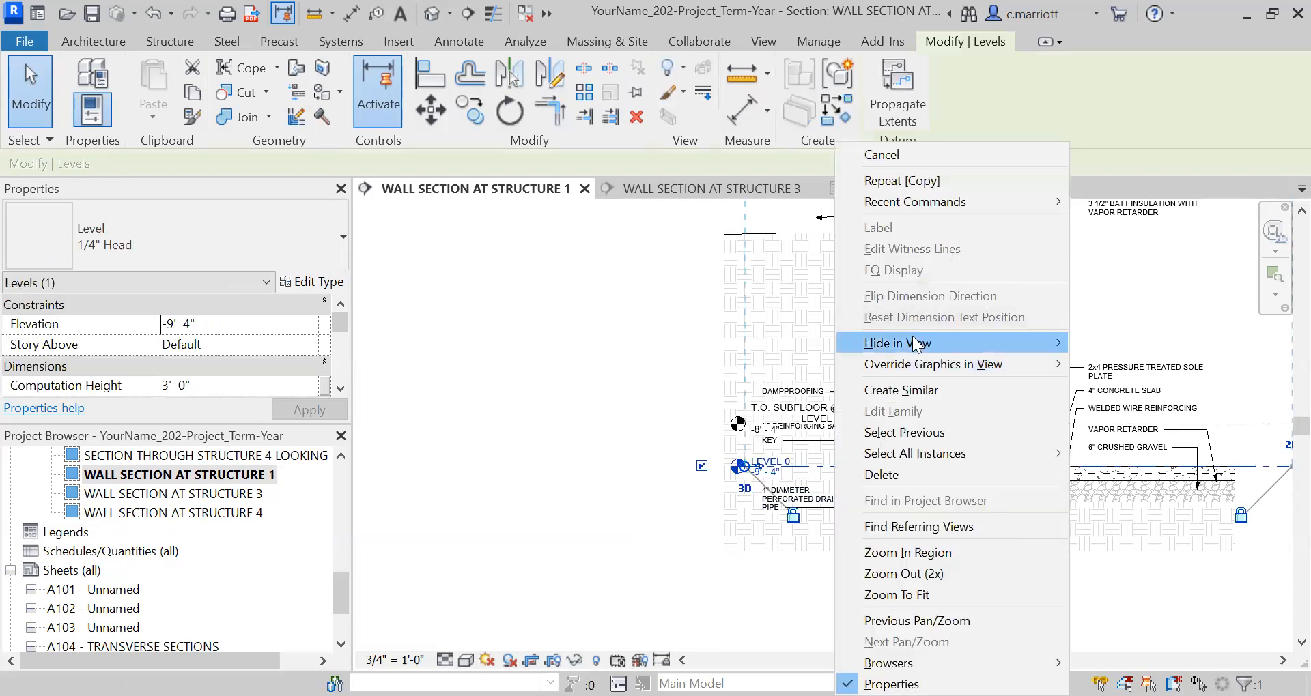
mouse_move(934, 347)
left_click(1093, 343)
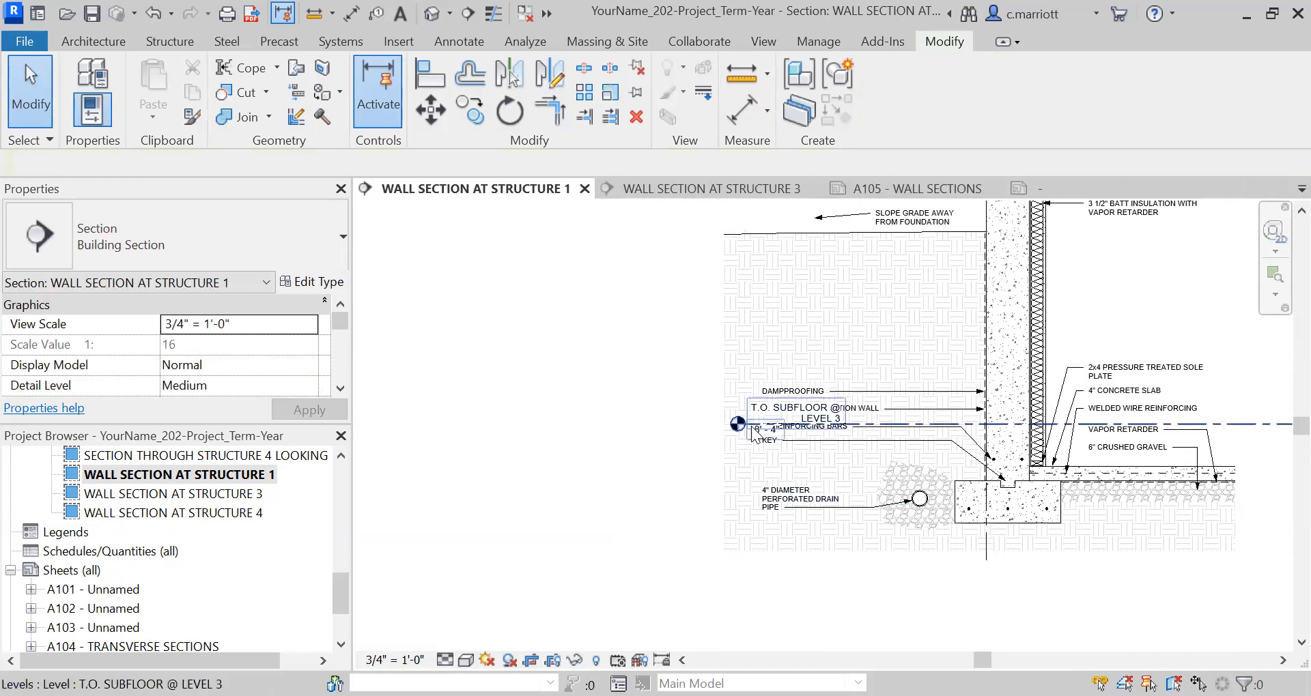
Move the copied level above the footing down 12" to elevation -9' - 4".
left_click(792, 424)
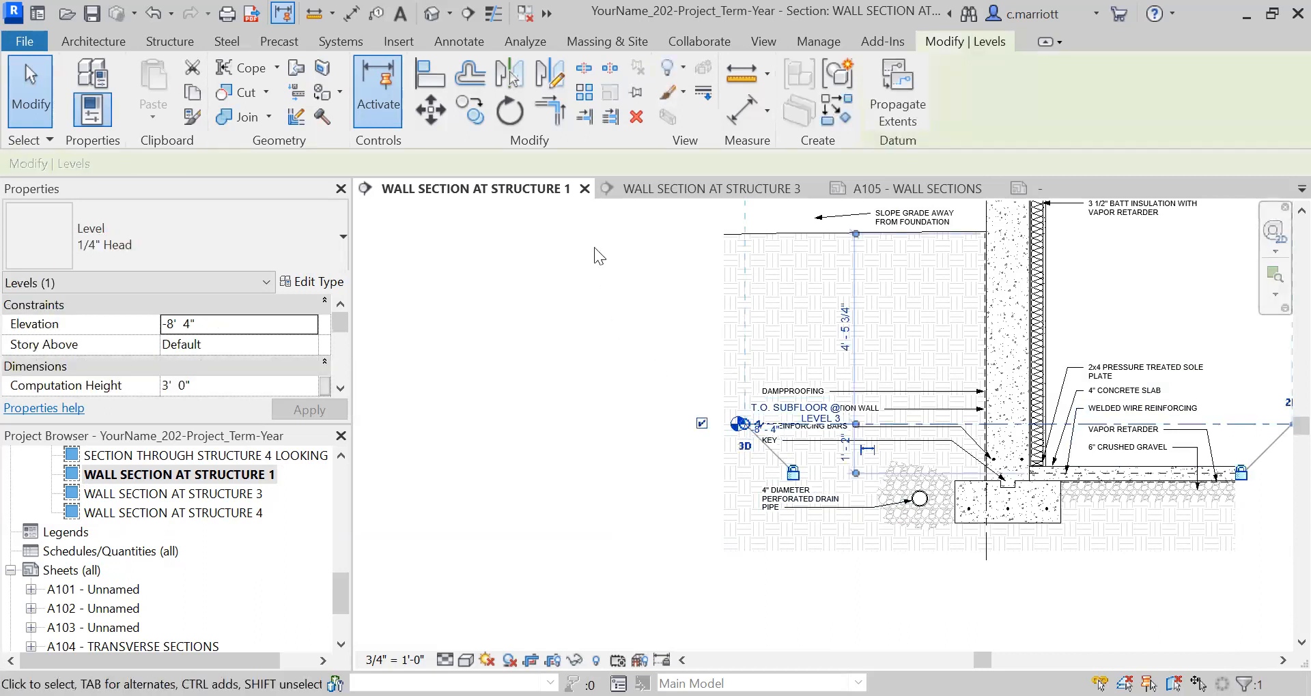
key("m")
key("v")
left_click(549, 423)
type("12\"")
key("Return")
left_click(595, 526)
Rename the level at the basement slab as T.O. SLAB @ LEVEL 0.
scroll(781, 551, "up", 2)
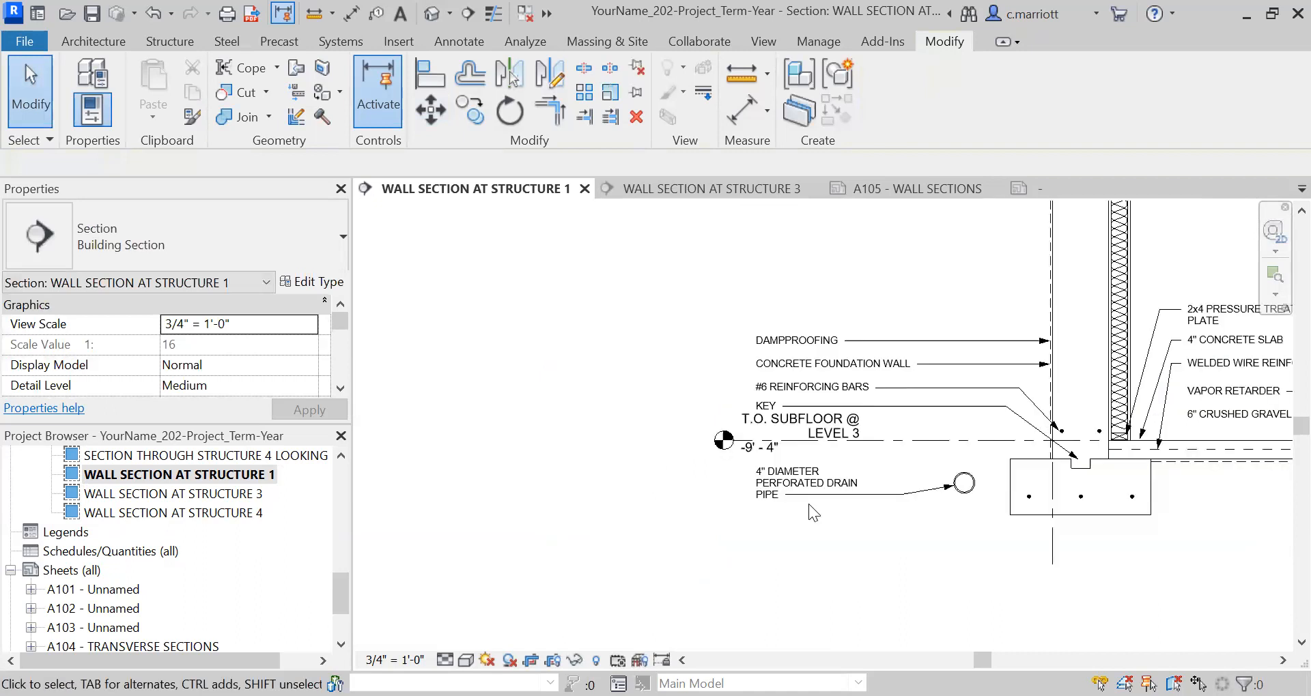
scroll(801, 437, "up", 2)
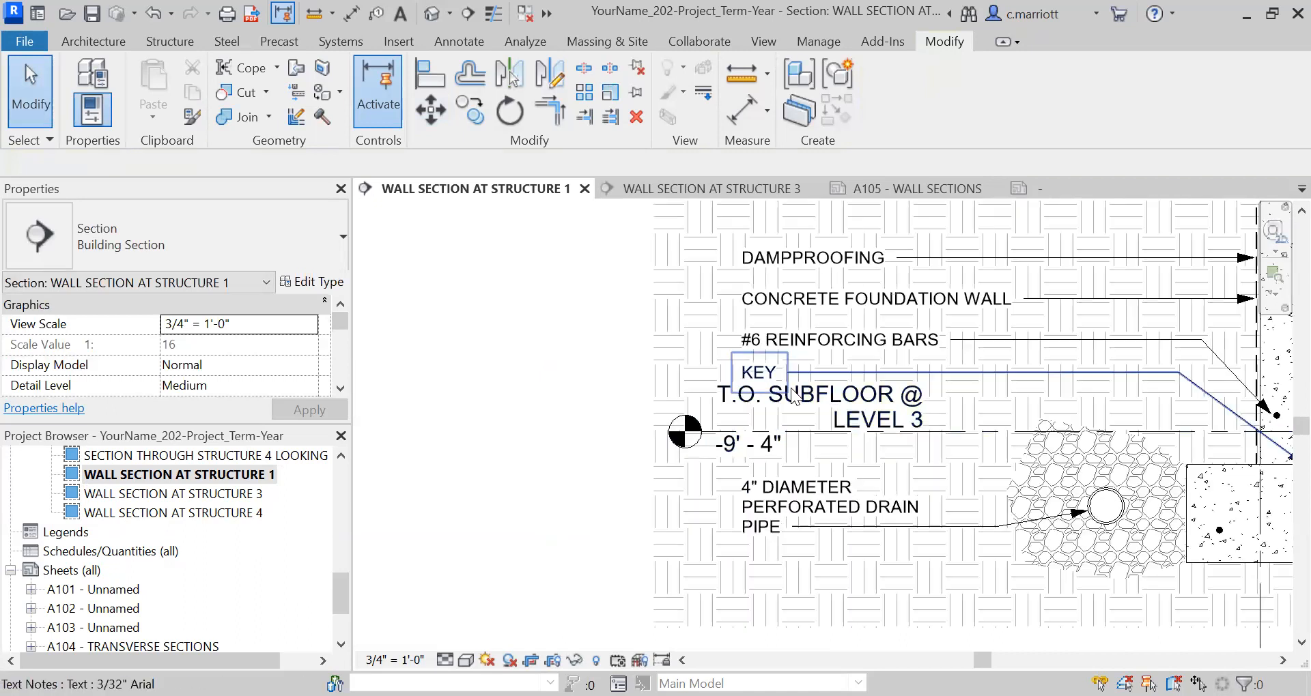
left_click(833, 398)
scroll(833, 398, "up", 3)
left_click(739, 367)
left_click(738, 367)
left_click(738, 366)
left_click(738, 367)
left_click(738, 366)
left_click(870, 443)
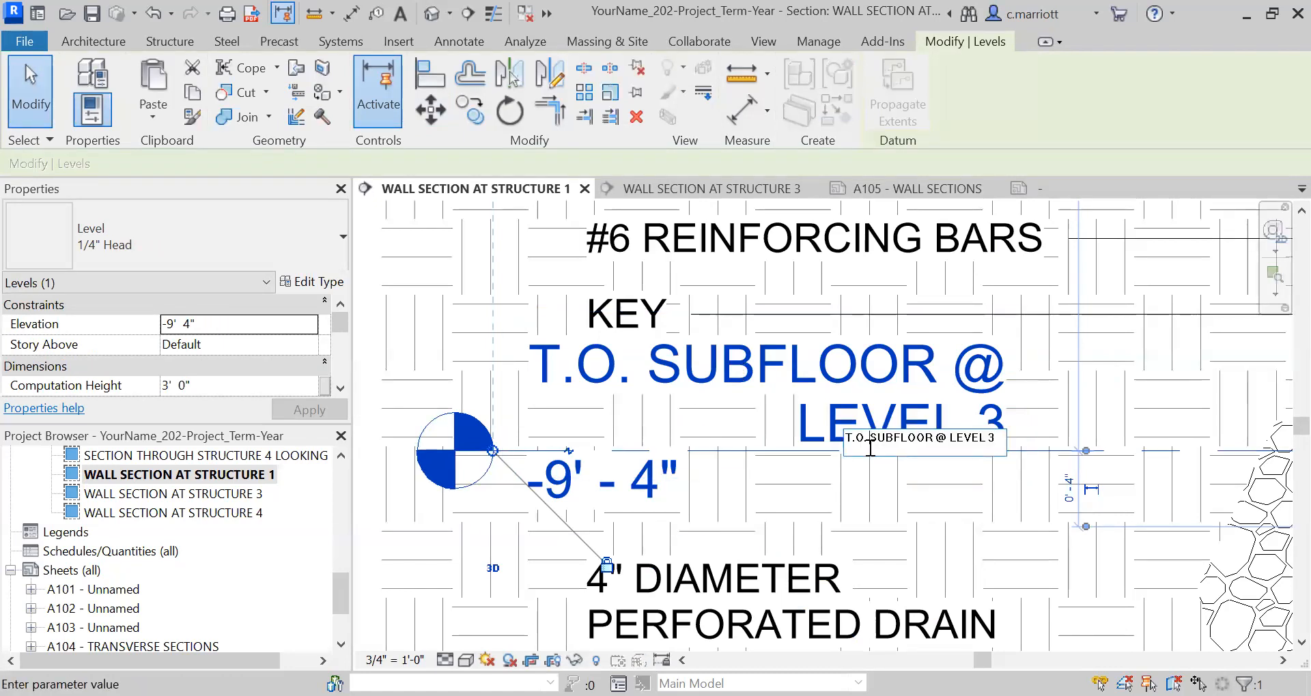
double_click(870, 444)
type("SLAB")
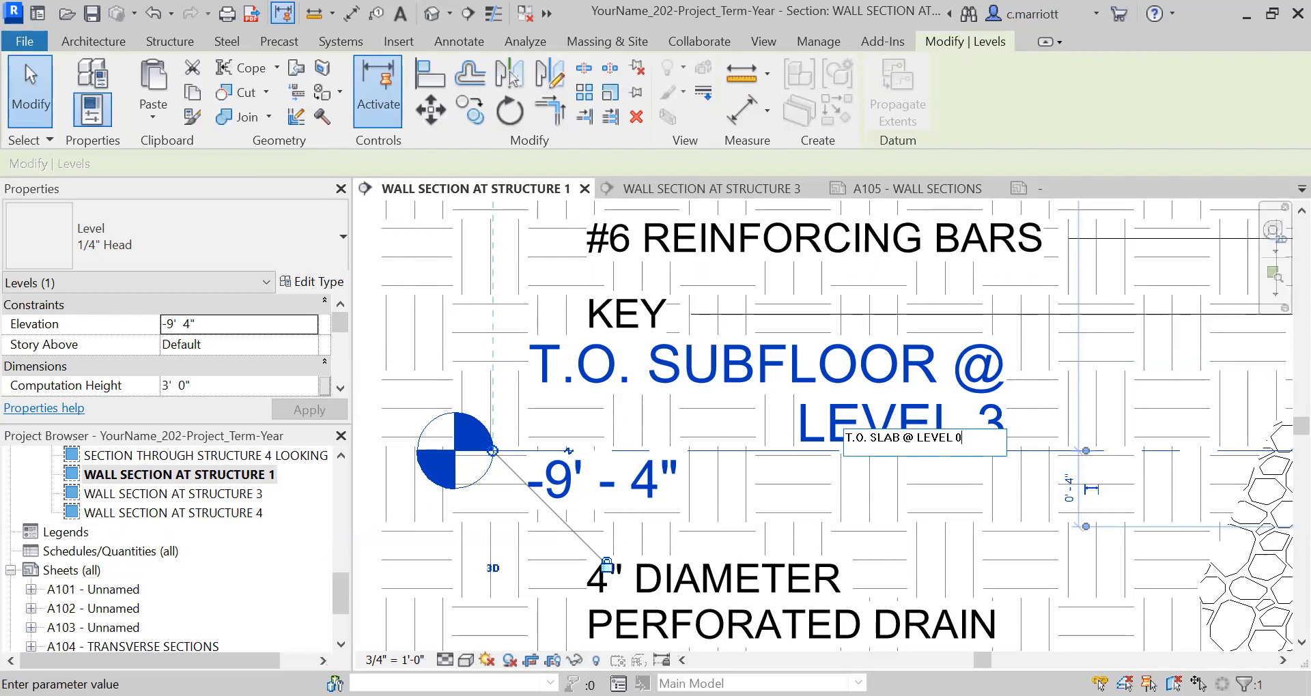
left_click(485, 344)
left_click(484, 345)
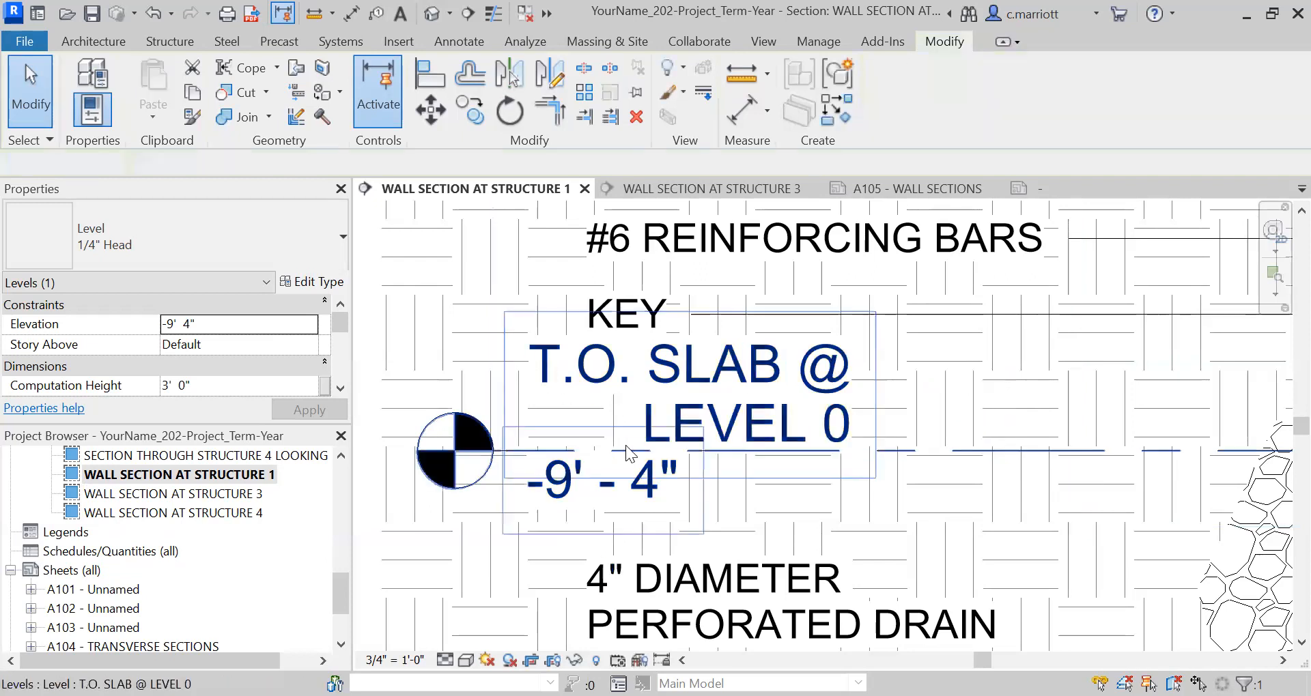
Nudge the KEY note slightly upward, clear of the slab level label, and re-aim its leader arrow at the footing key.
scroll(643, 431, "down", 3)
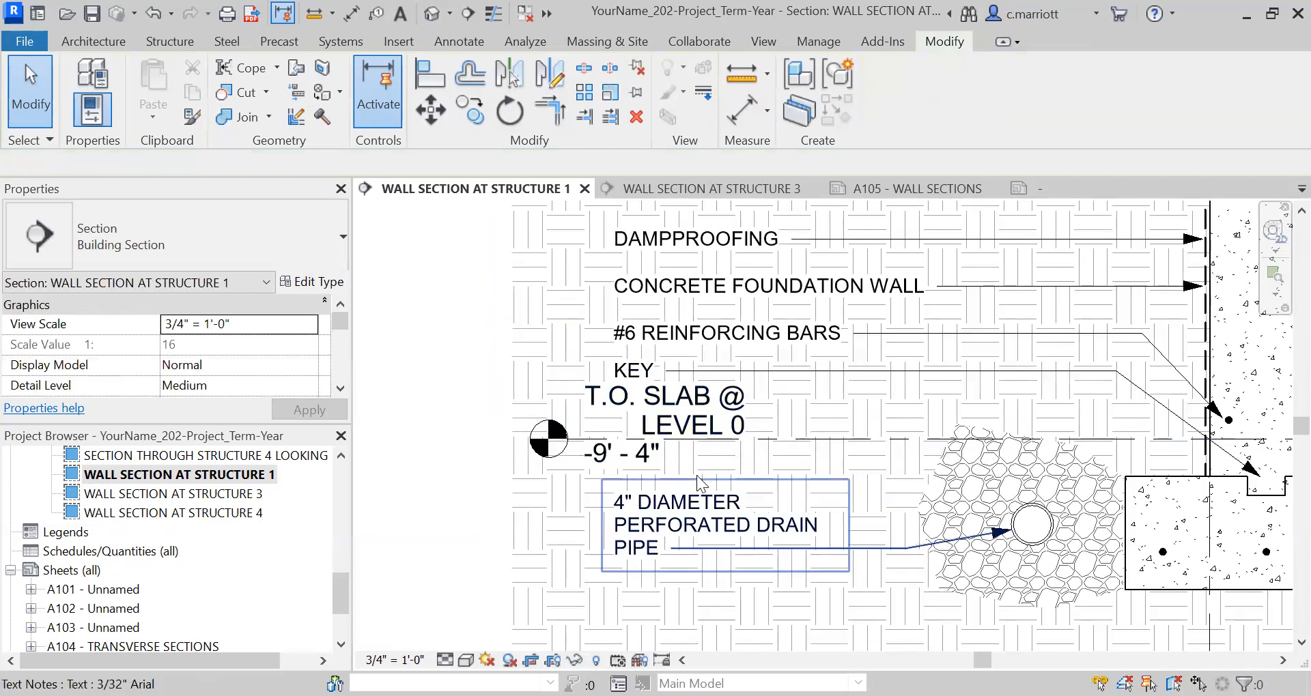
left_click(707, 478)
scroll(705, 463, "down", 3)
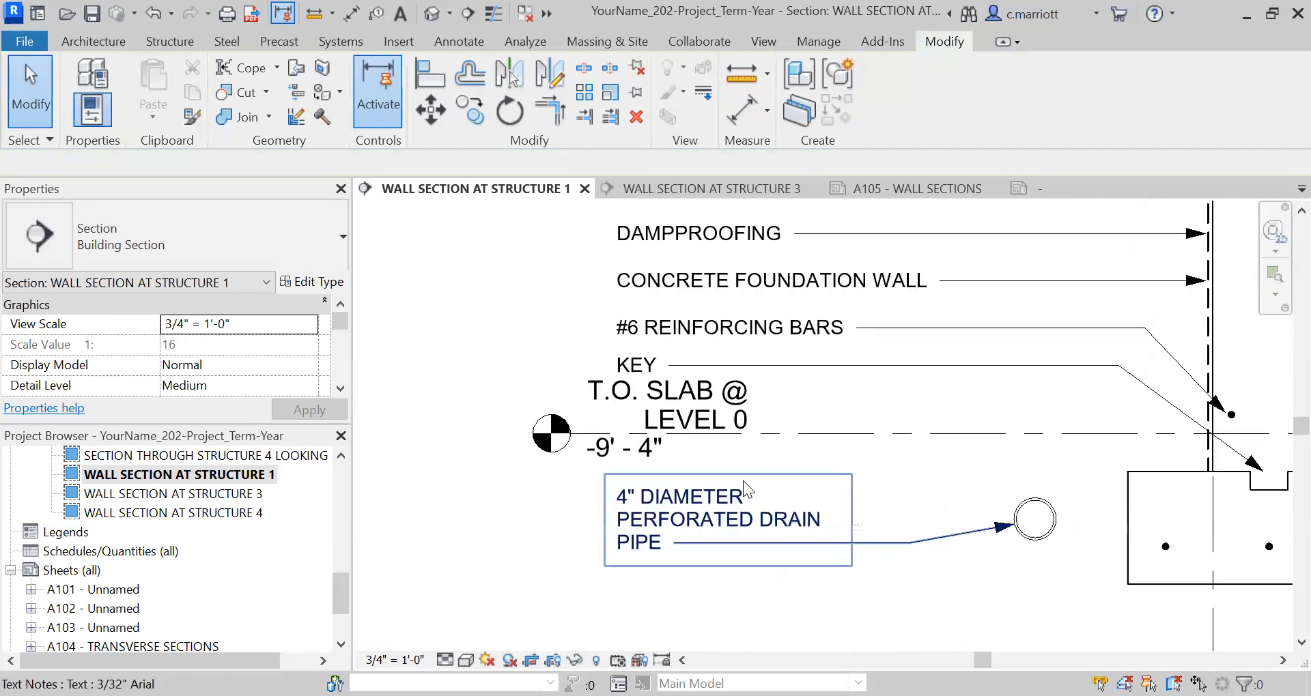
scroll(722, 452, "up", 1)
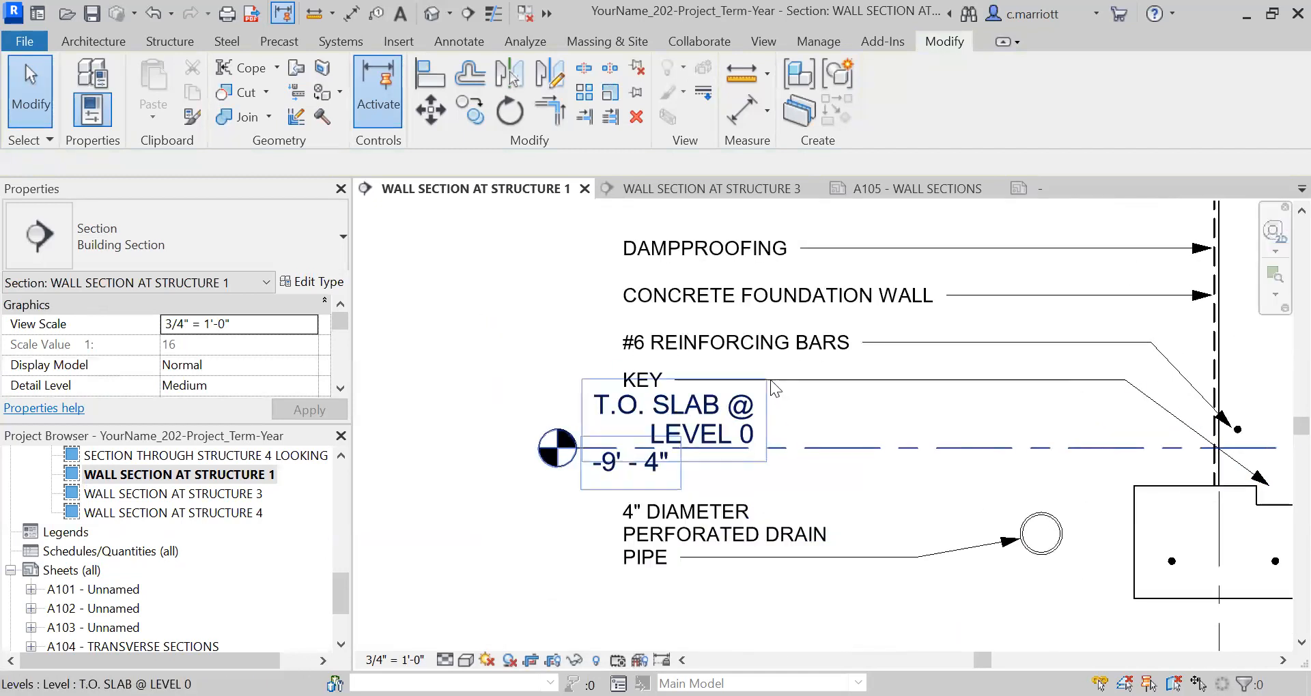
left_click(811, 381)
key("Up")
key("Up")
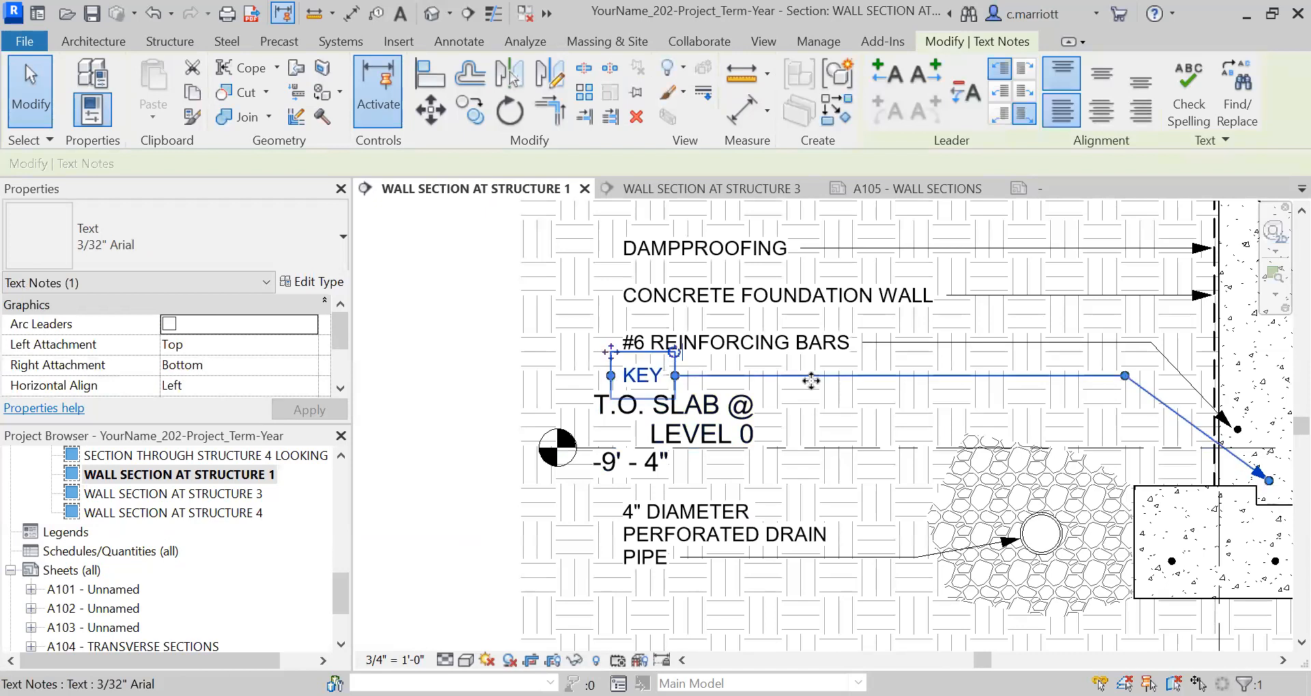
left_click_drag(1274, 482, 1273, 492)
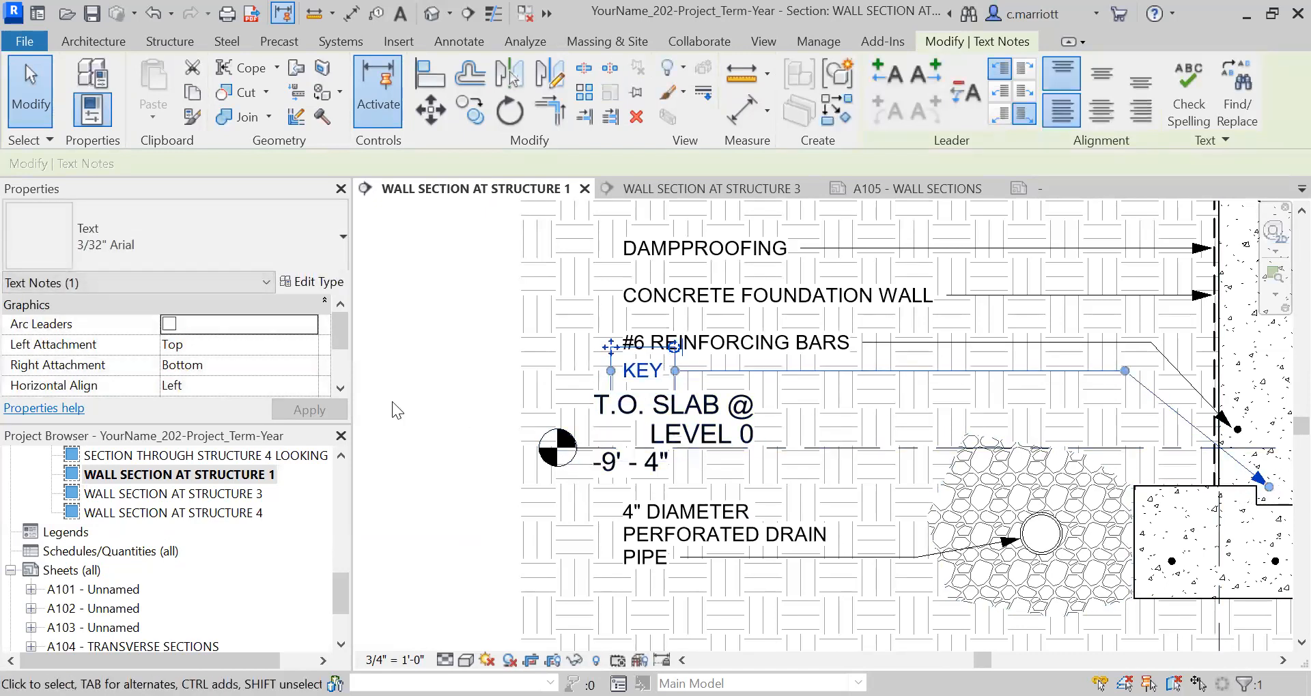
left_click(421, 408)
Examine the level labels and notes along the full height of the Structure 1 wall section.
scroll(486, 466, "down", 5)
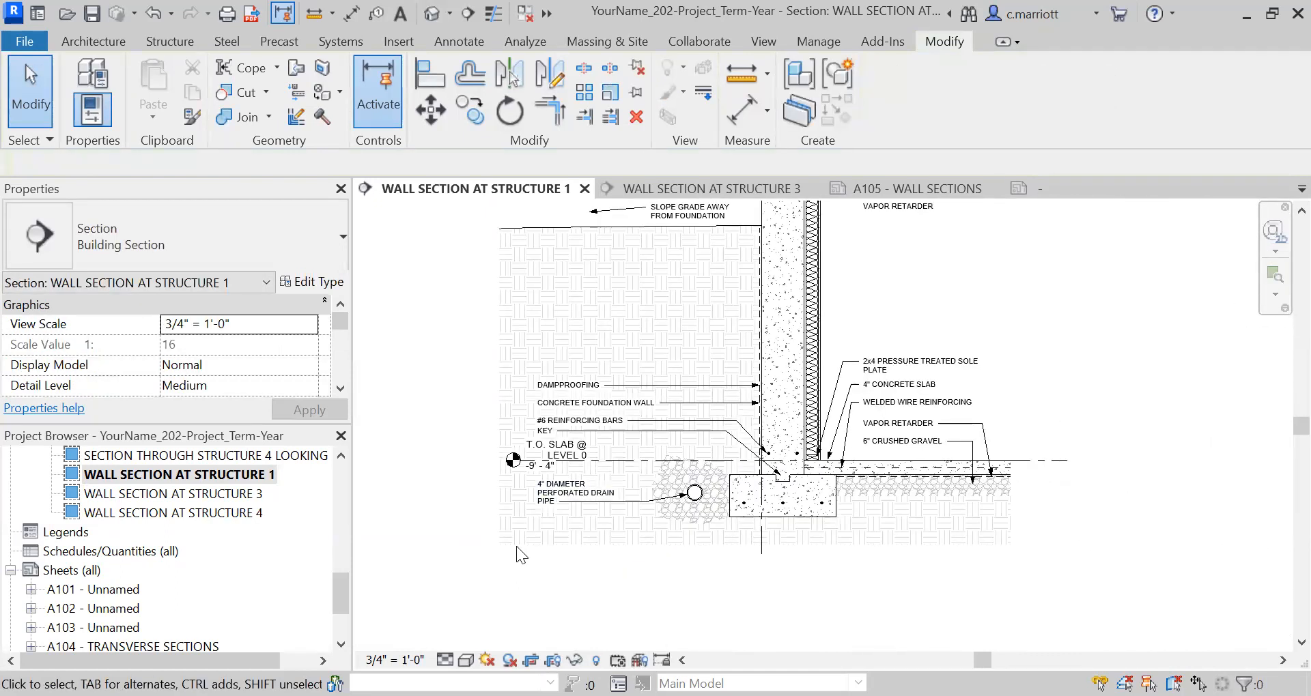
scroll(792, 515, "down", 6)
middle_click_drag(762, 341, 744, 519)
scroll(744, 517, "up", 1)
scroll(693, 424, "up", 3)
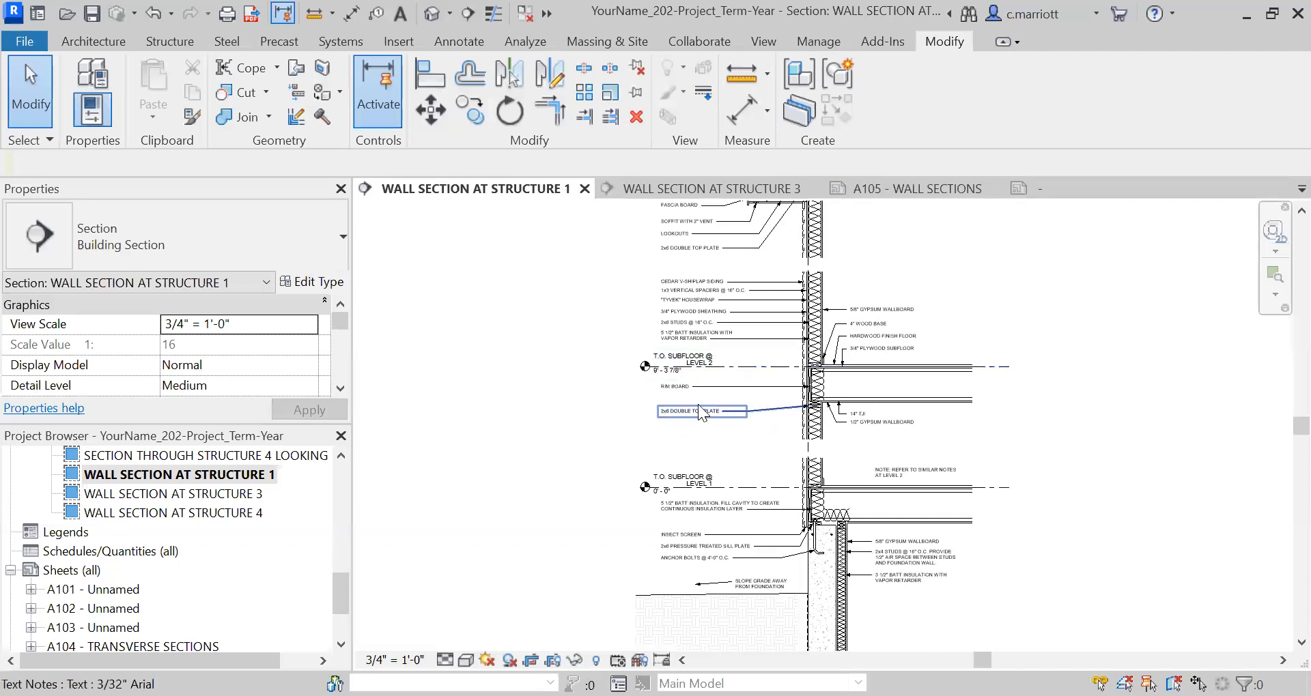
middle_click_drag(729, 349, 737, 508)
middle_click_drag(584, 564, 621, 464)
middle_click_drag(620, 544, 610, 376)
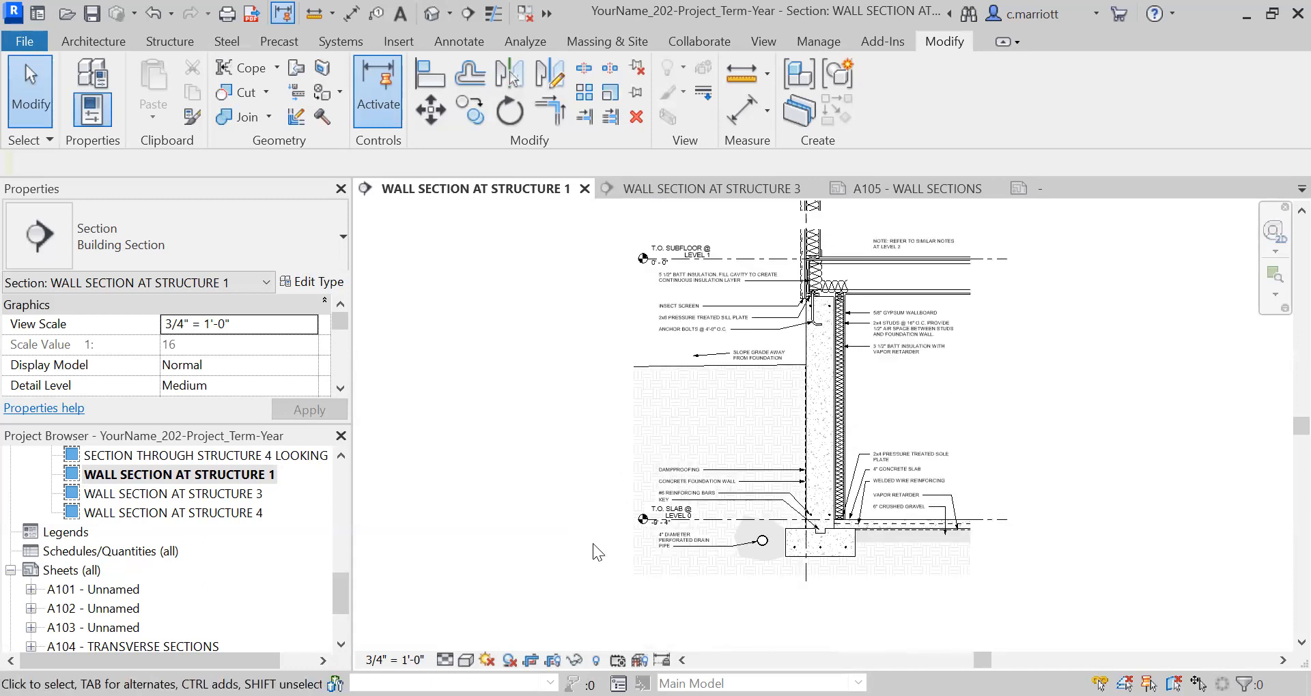
Open the WALL SECTION AT STRUCTURE 3 view and hide its T.O. SUBFLOOR @ LEVEL 2 level element.
double_click(240, 493)
middle_click_drag(803, 463, 818, 544)
scroll(762, 419, "up", 2)
left_click(766, 430)
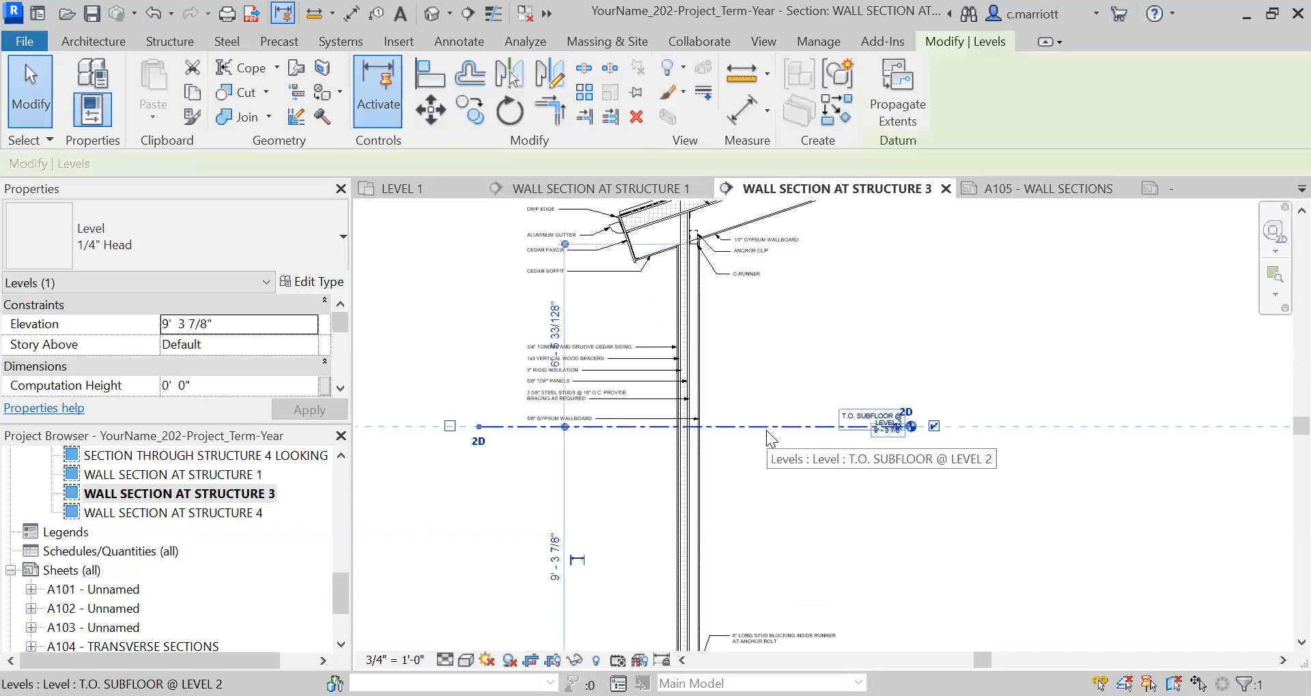
right_click(766, 430)
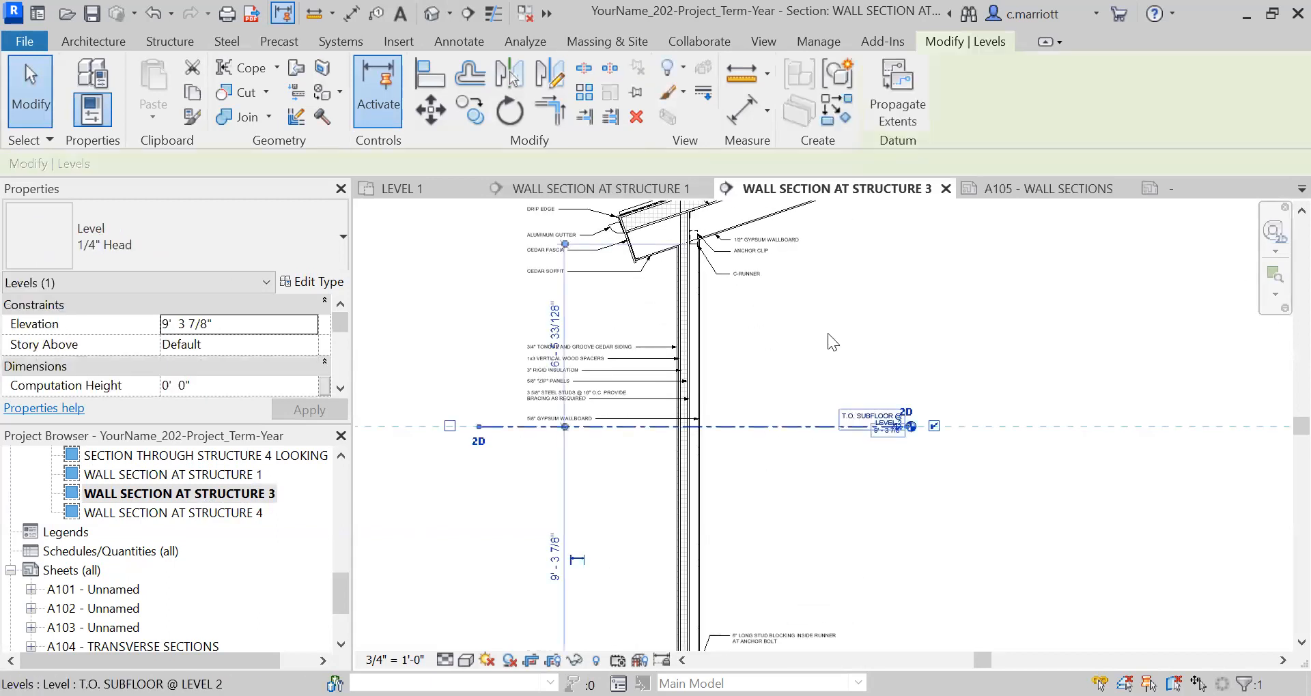
mouse_move(828, 341)
left_click(1059, 342)
Examine the T.O. SUBFLOOR @ LEVEL 1 and T.O. SLAB labels beside the slab edge in the Structure 3 wall section.
scroll(670, 434, "down", 2)
mouse_move(747, 304)
middle_mouse_down()
mouse_move(752, 319)
mouse_move(775, 217)
middle_mouse_up()
scroll(712, 512, "up", 9)
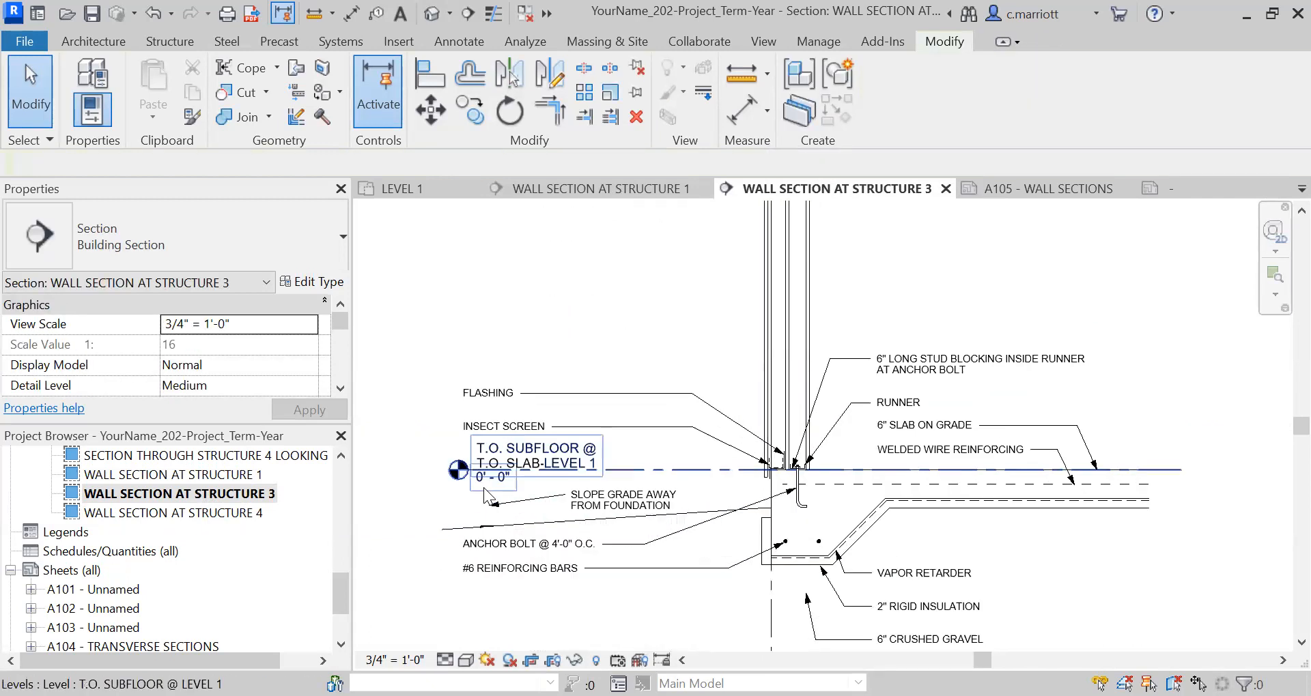
scroll(518, 485, "up", 1)
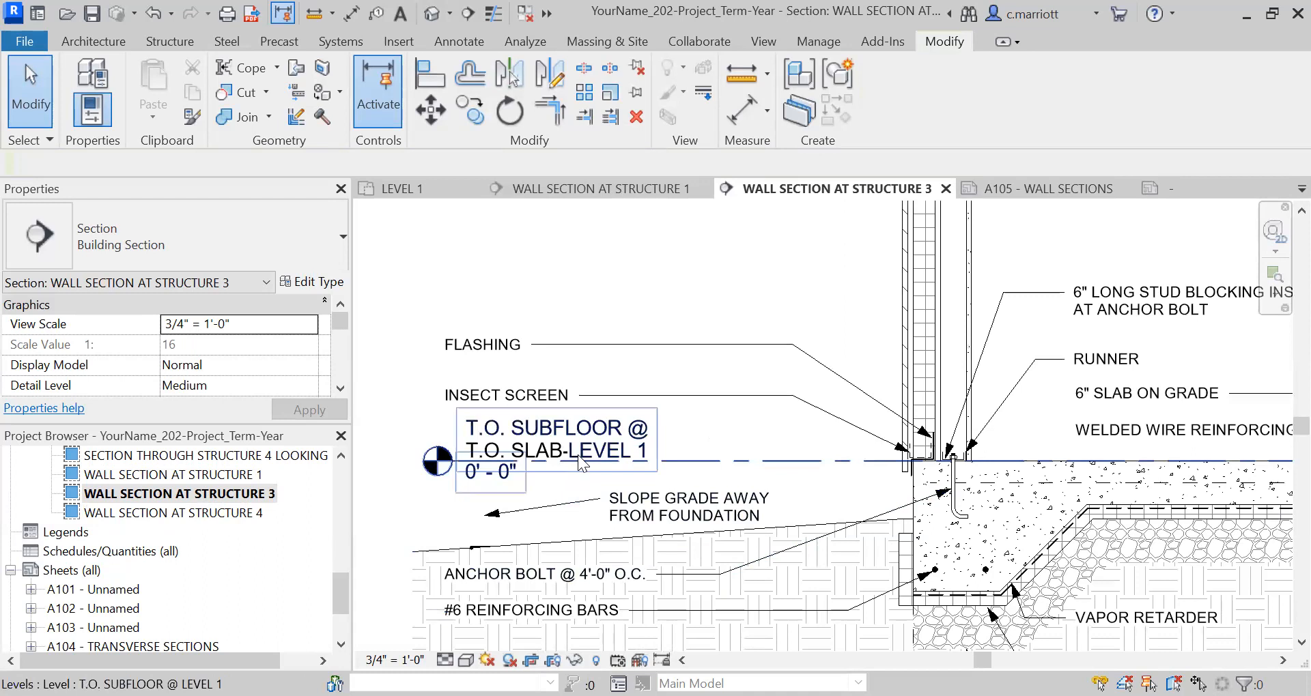
left_click(689, 463)
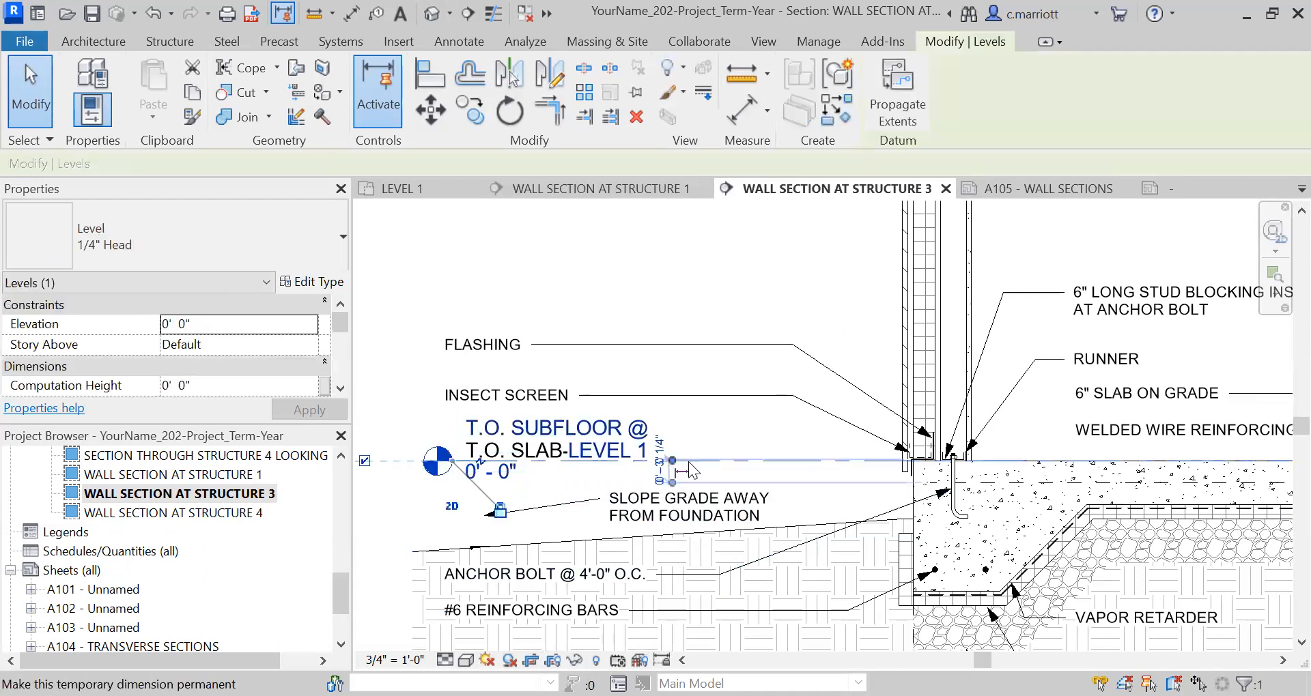
right_click(688, 461)
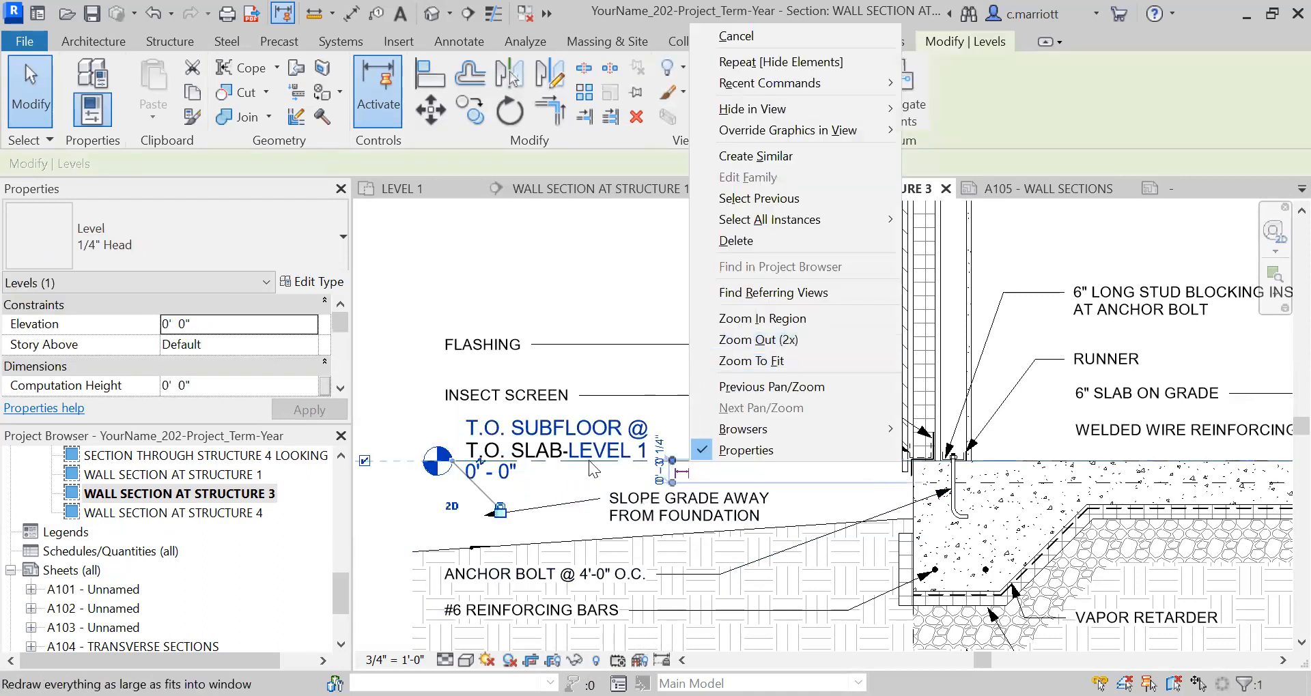
left_click(502, 486)
left_click(392, 388)
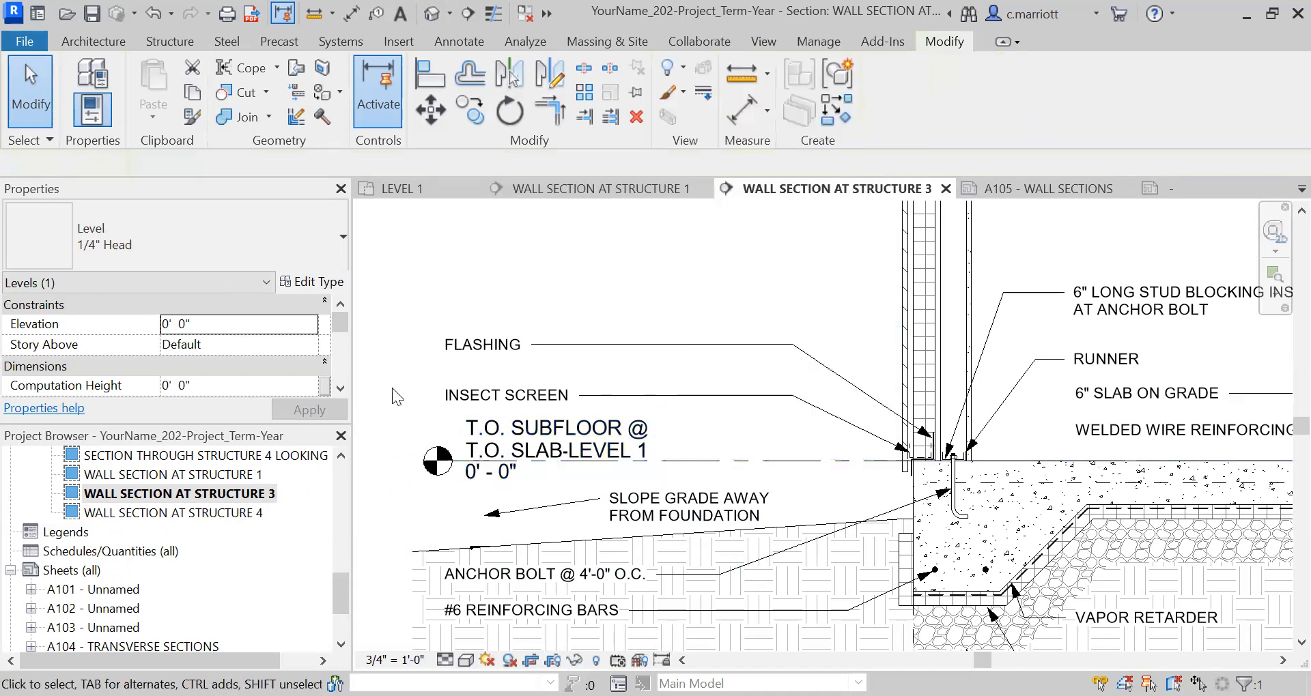
Copy the T.O. SUBFLOOR @ LEVEL 1 level 1' straight up in the Structure 3 wall section.
left_click(670, 471)
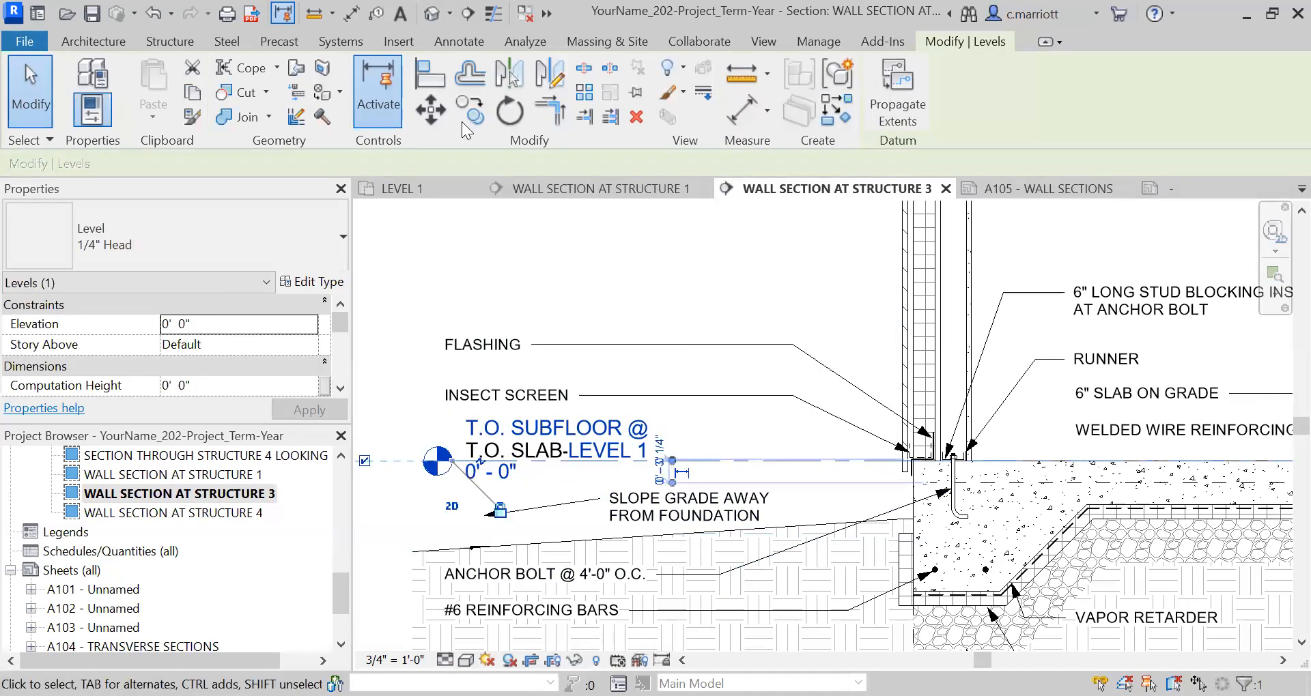
key("r")
key("o")
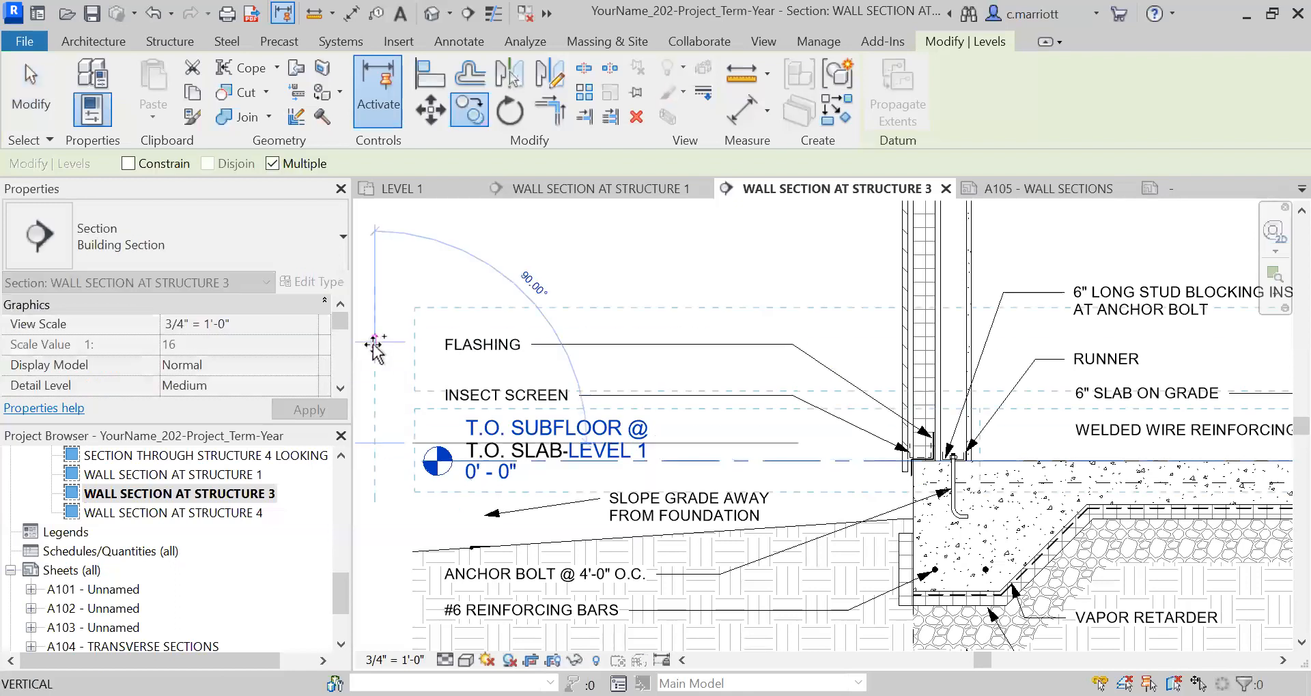
left_click(374, 344)
key("Escape")
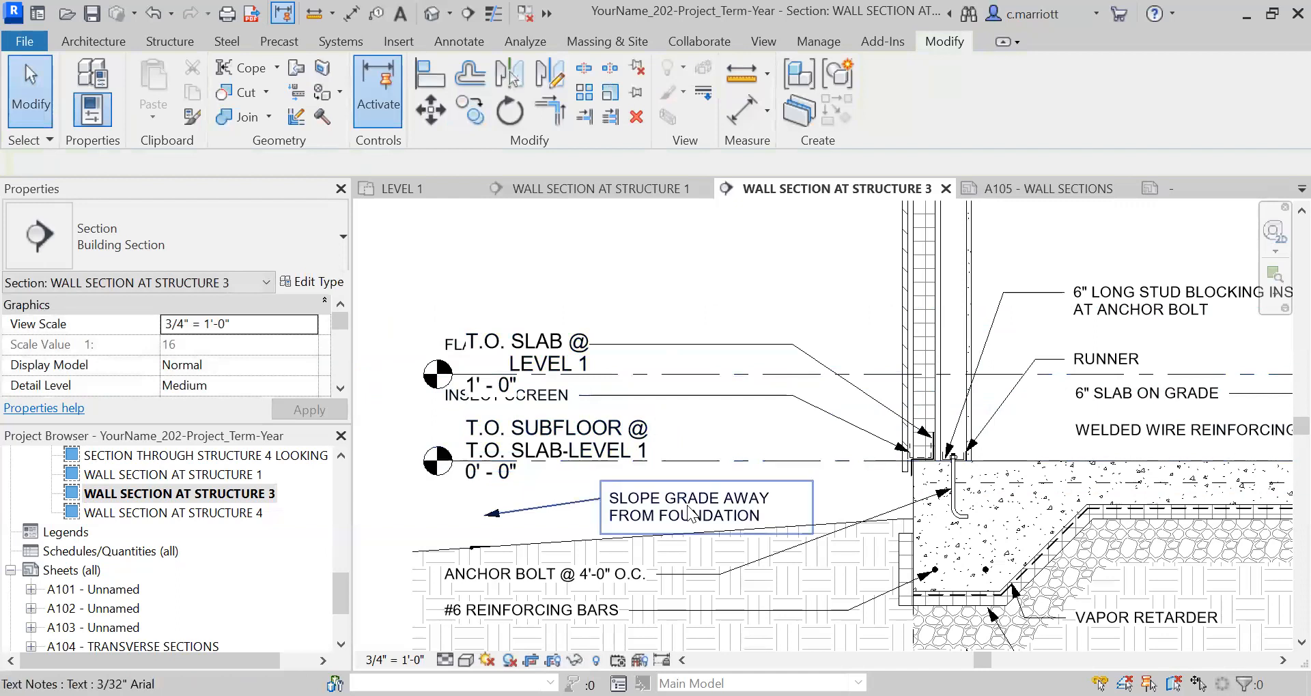
Hide the T.O. SUBFLOOR @ LEVEL 1 level element in the Structure 3 wall section.
left_click(695, 462)
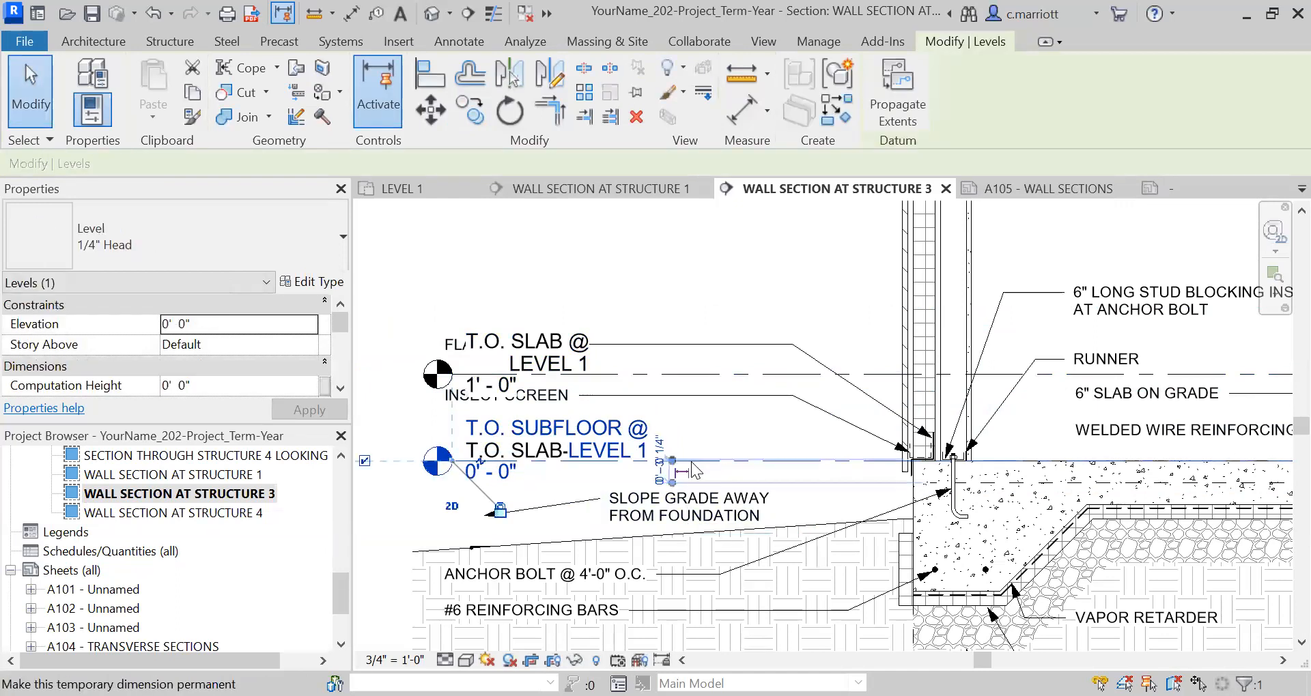
right_click(693, 461)
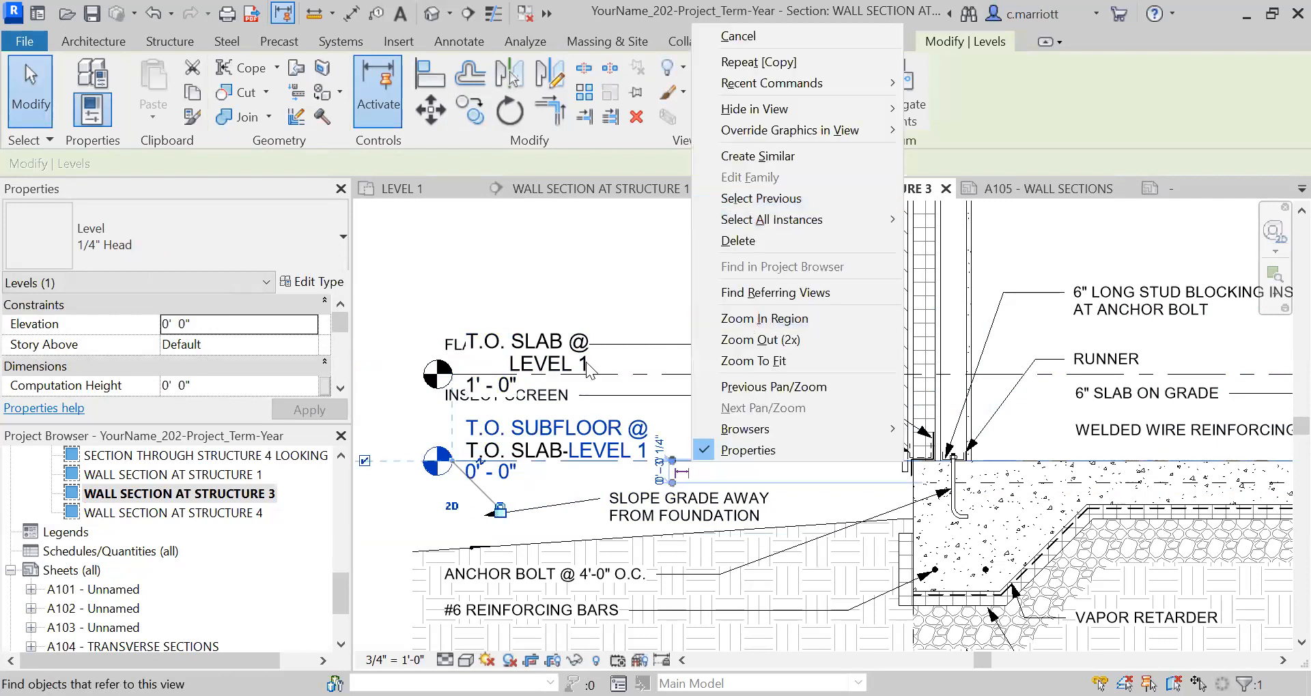
left_click(557, 437)
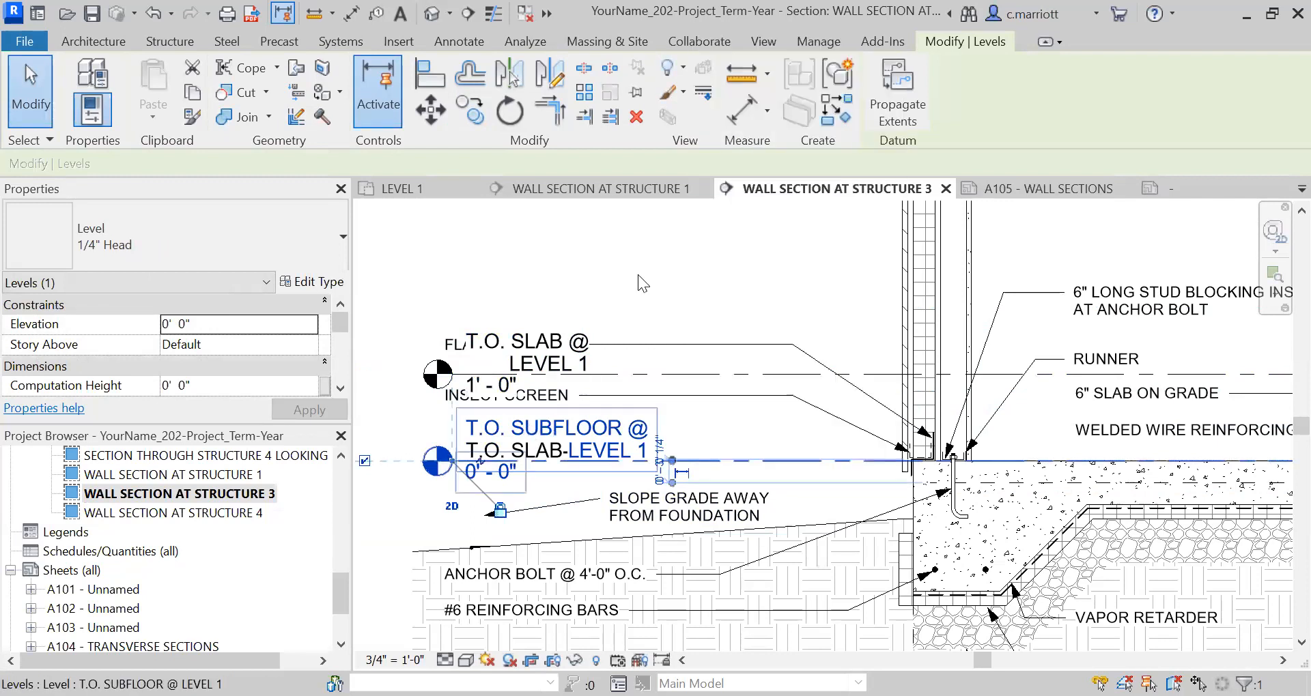
right_click(534, 434)
mouse_move(613, 348)
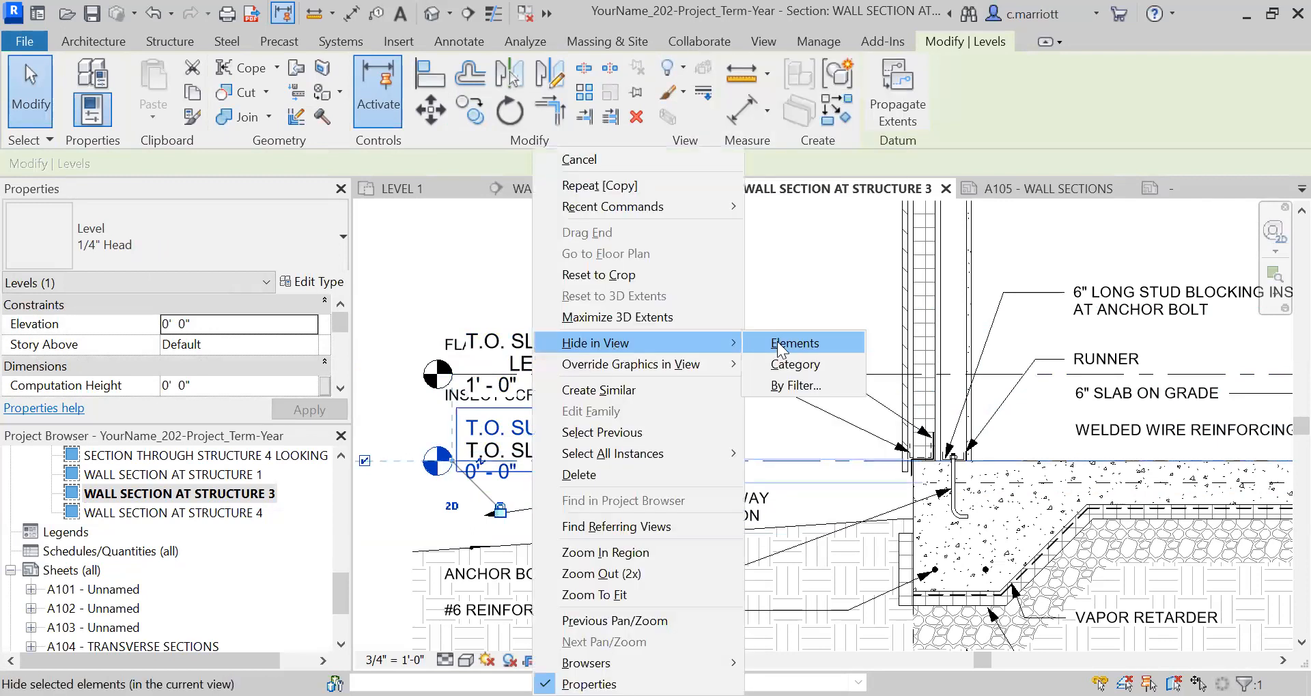
key("Escape")
right_click(596, 456)
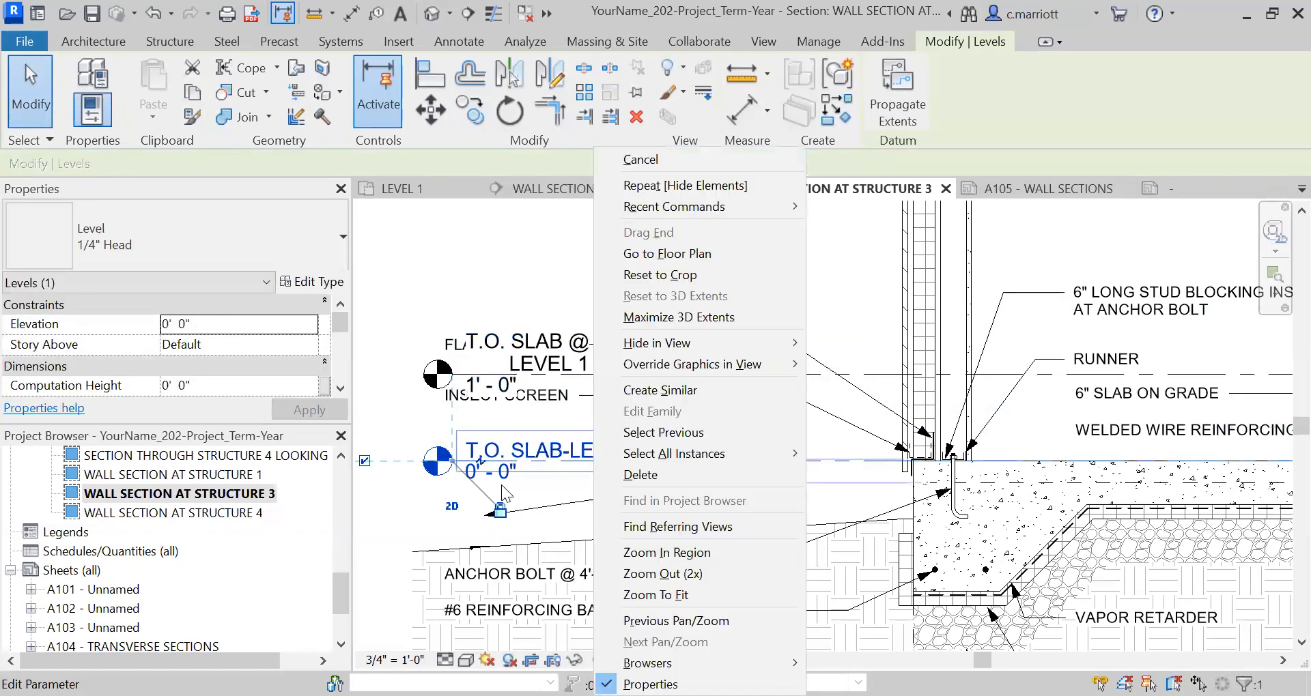
left_click(514, 470)
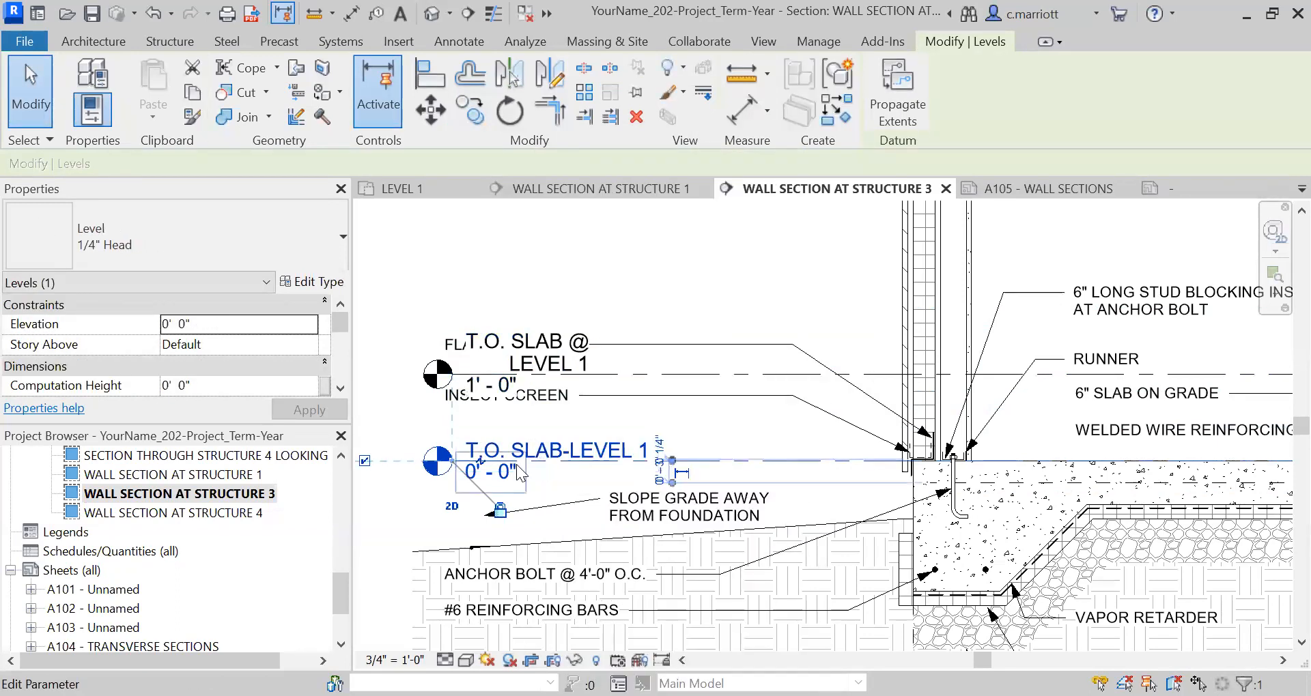
key("Escape")
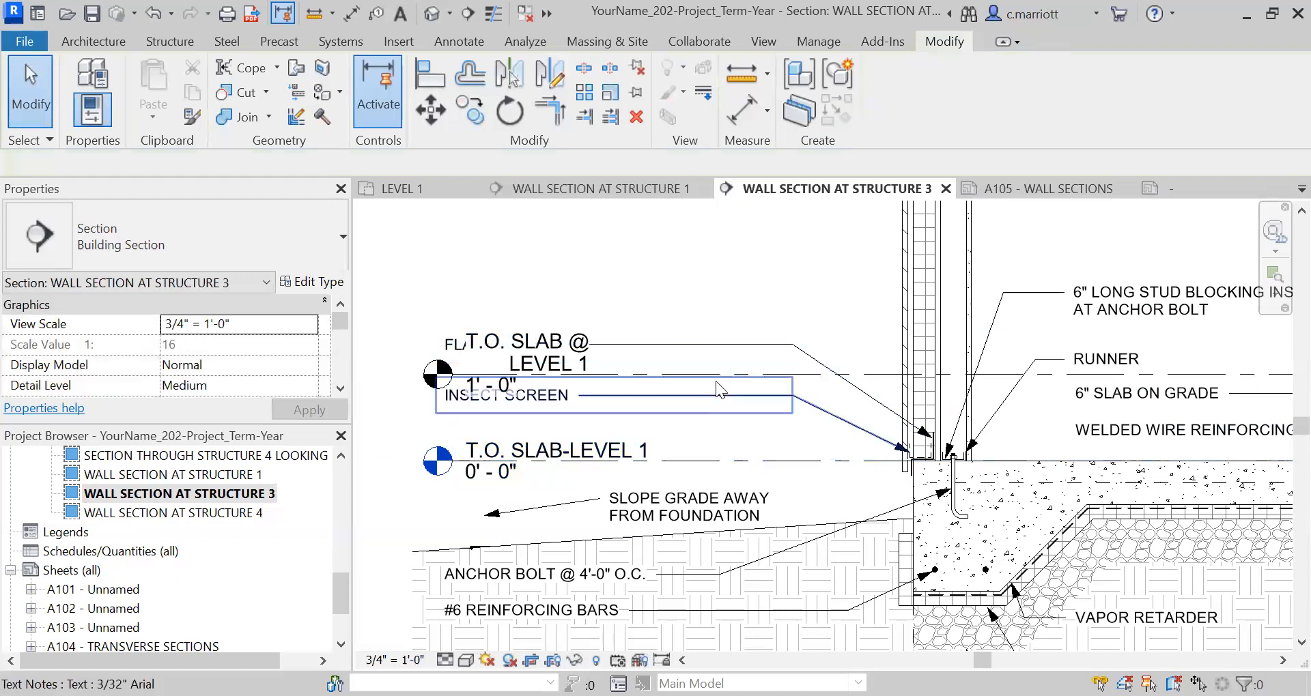
Delete the copied level 1' above the slab in the Structure 3 wall section.
left_click(872, 374)
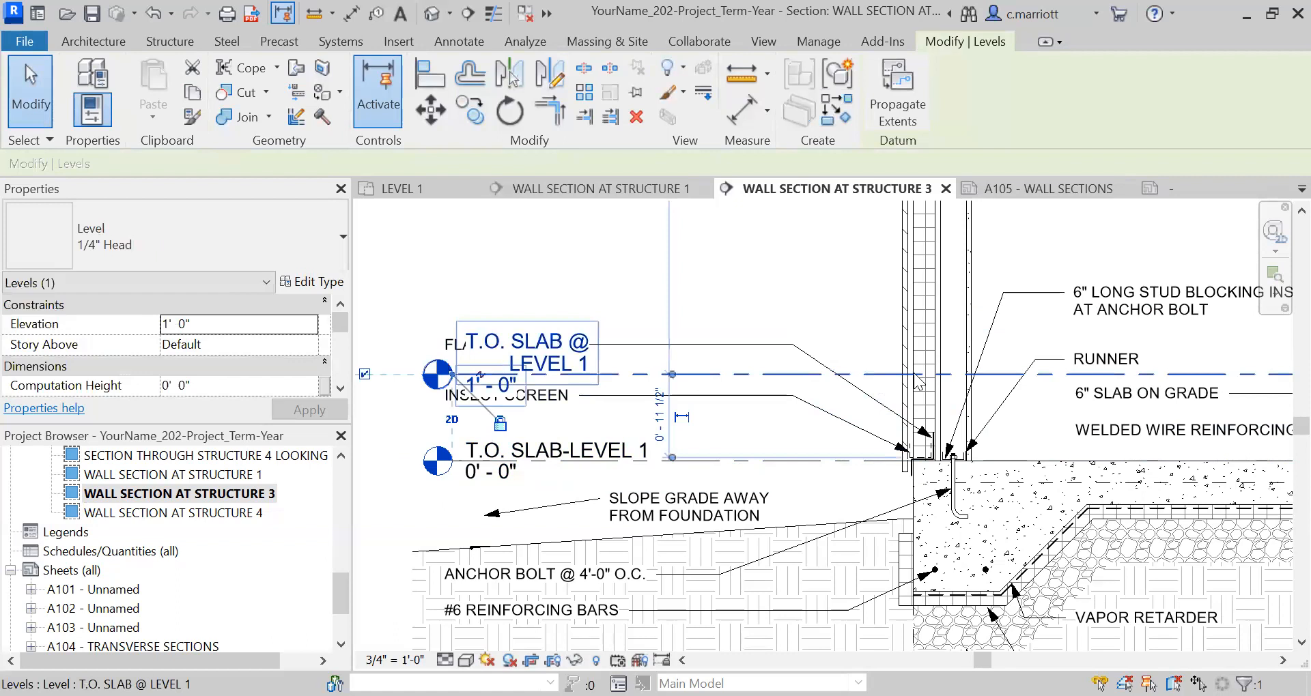
right_click(874, 376)
left_click(997, 478)
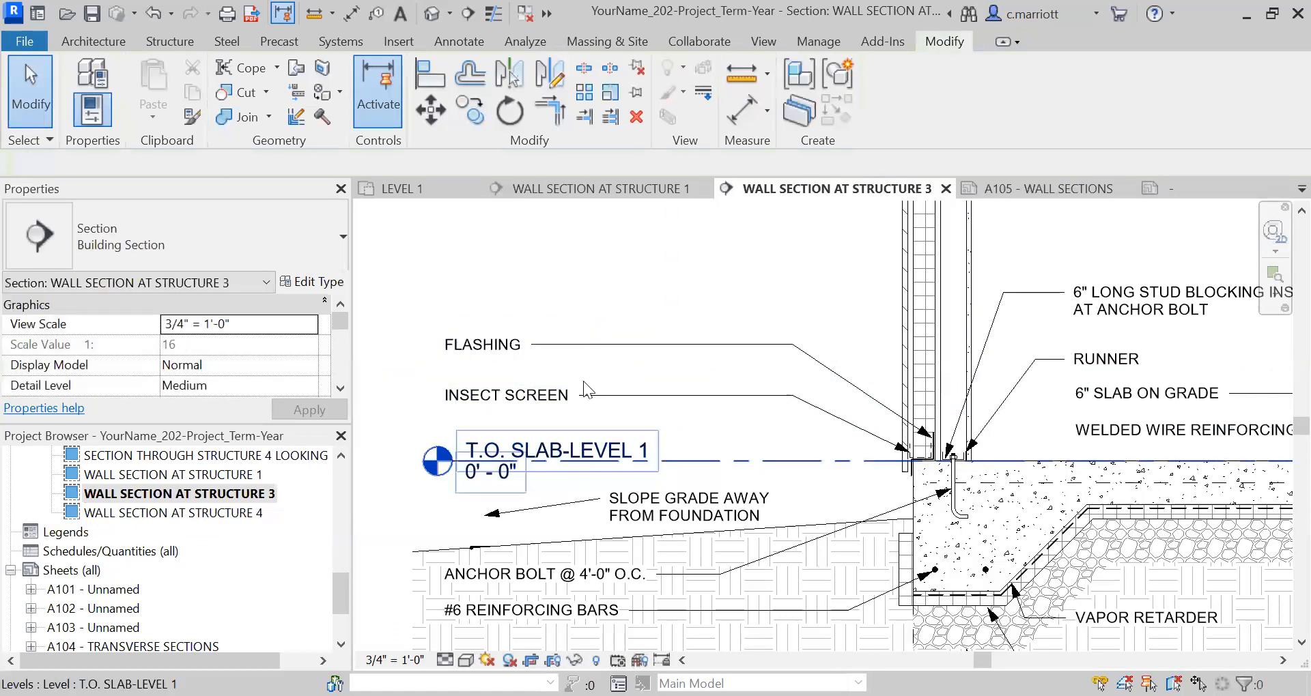
Open the WALL SECTION AT STRUCTURE 1 view and examine its level labels from the footing up to the top plate.
double_click(184, 476)
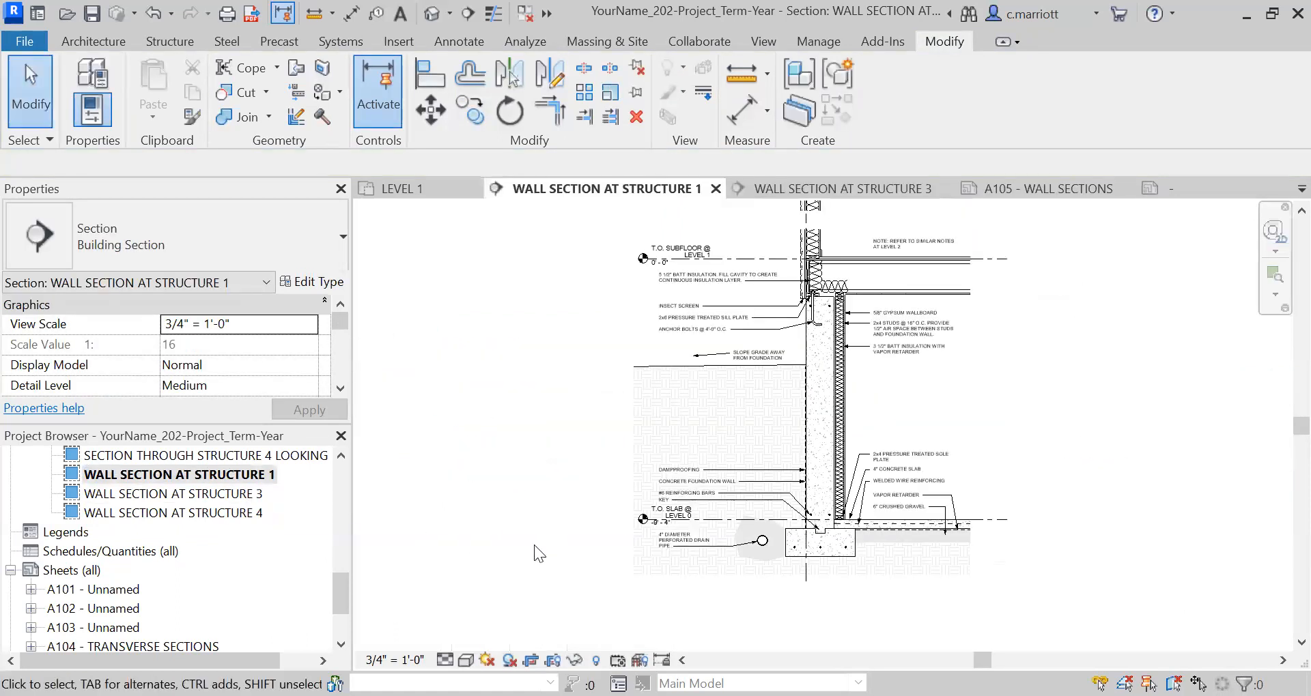
scroll(716, 566, "up", 2)
middle_click_drag(672, 392, 672, 577)
middle_click_drag(643, 284, 578, 437)
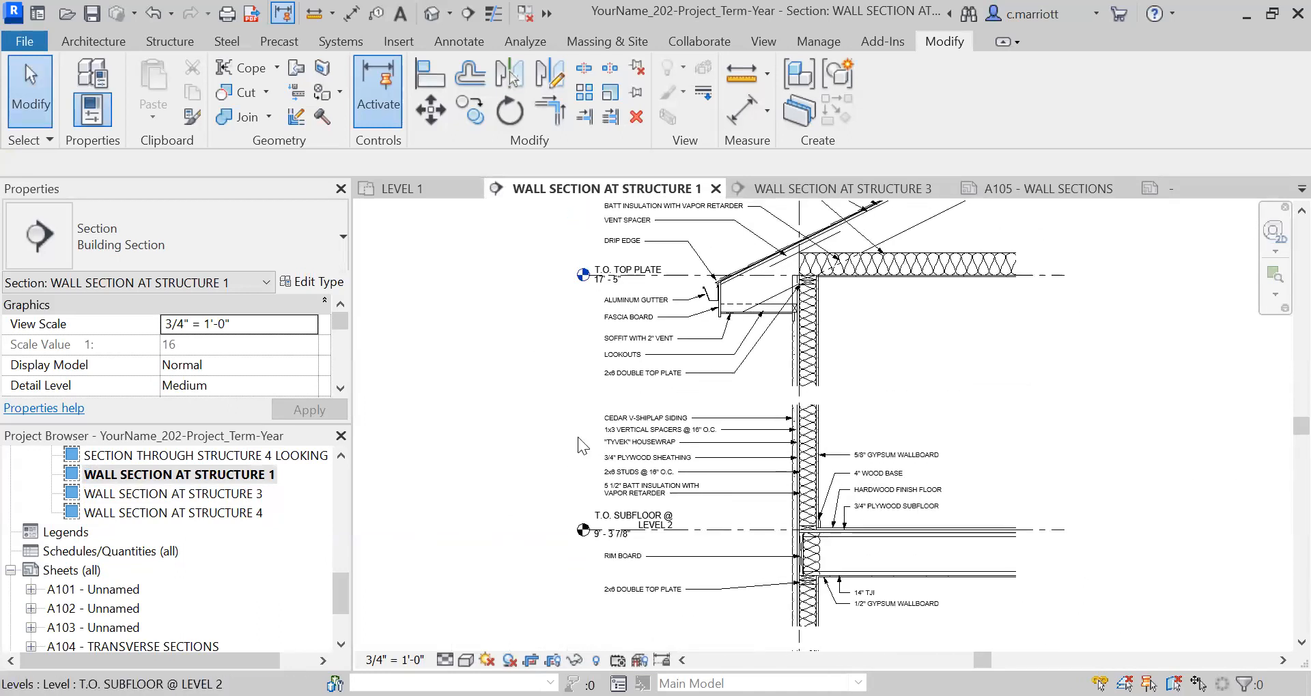
Return to the WALL SECTION AT STRUCTURE 3 view and examine its notes and levels from the slab up to the roof.
double_click(205, 491)
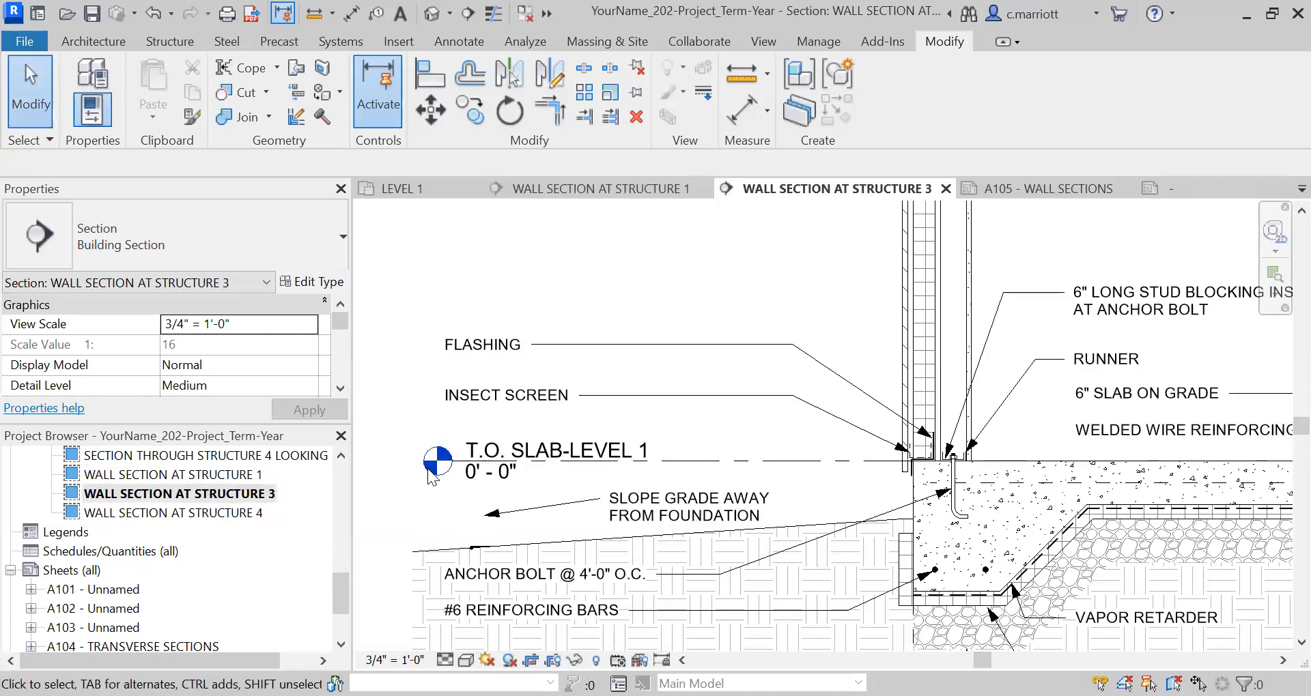
scroll(594, 471, "down", 6)
middle_click_drag(664, 371, 681, 594)
scroll(707, 304, "up", 1)
scroll(711, 290, "up", 5)
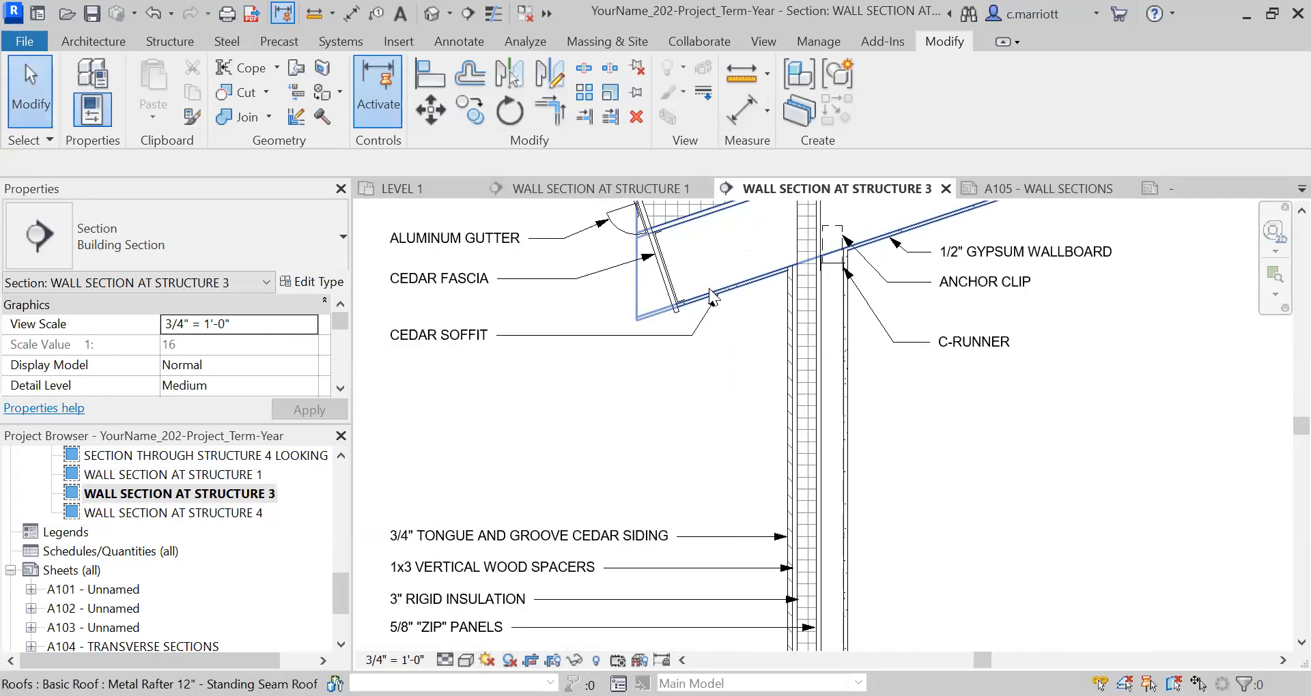
scroll(715, 288, "up", 3)
scroll(847, 321, "up", 2)
scroll(912, 318, "down", 5)
scroll(900, 336, "down", 6)
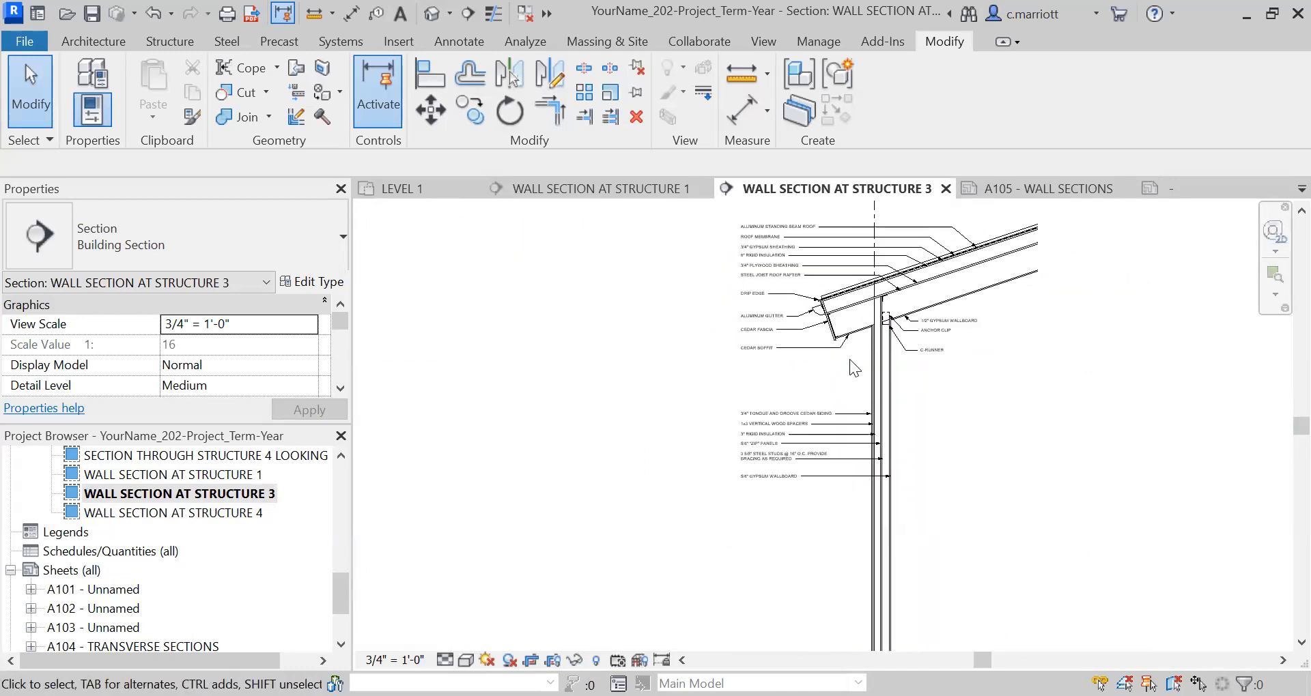
scroll(793, 389, "down", 1)
middle_click_drag(758, 389, 705, 322)
middle_click_drag(671, 430, 633, 402)
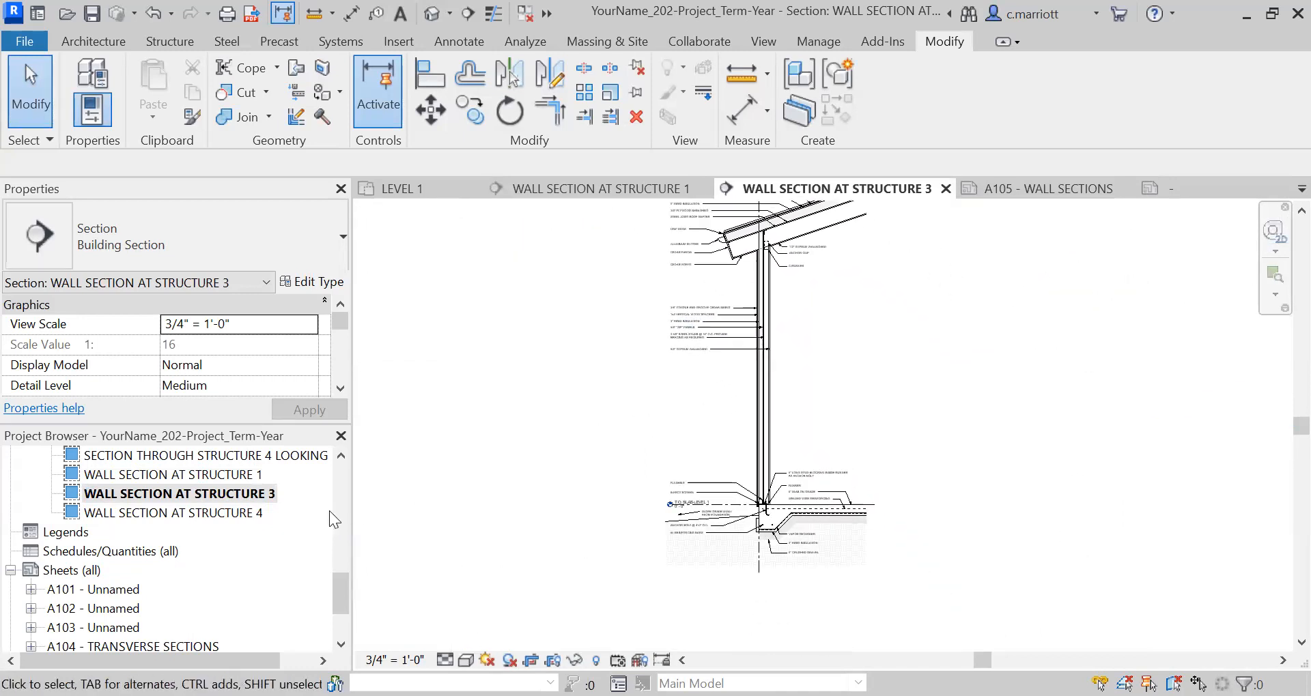
Open the WALL SECTION AT STRUCTURE 4 view and examine its level labels, especially the overlapping ones at Level 1.
double_click(222, 513)
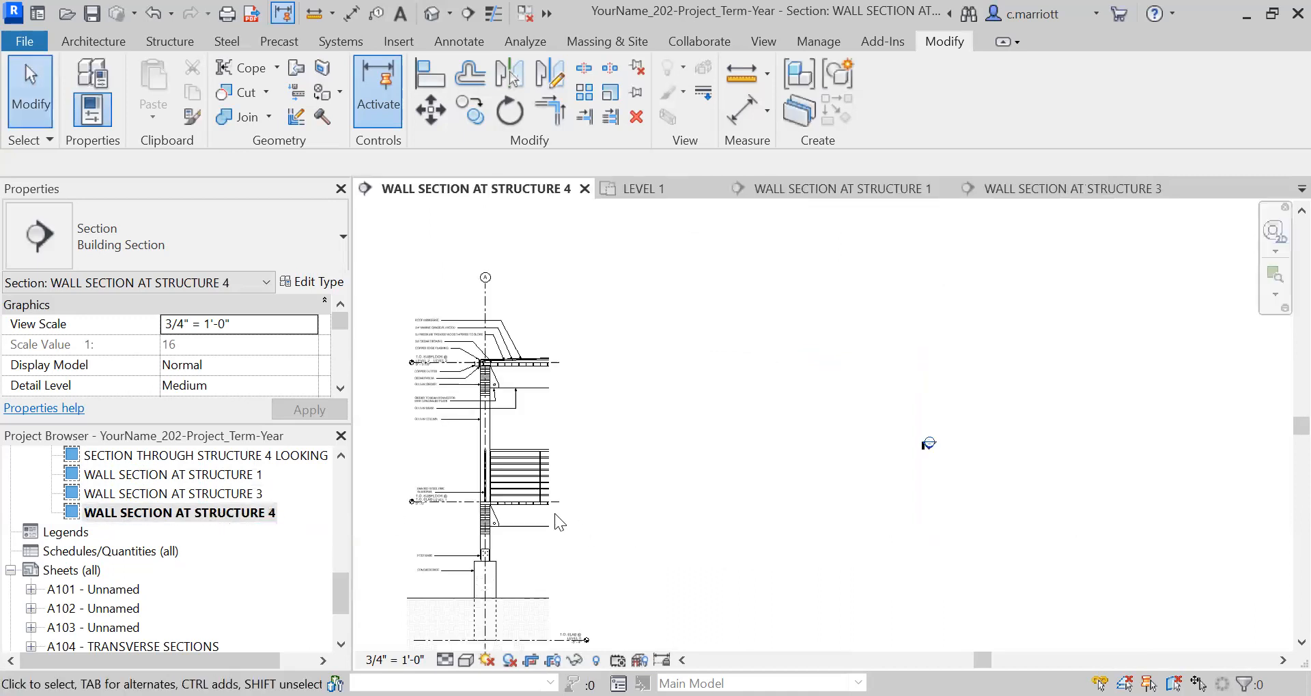
scroll(470, 456, "up", 8)
middle_click_drag(530, 364, 597, 337)
scroll(646, 398, "down", 2)
scroll(640, 474, "down", 2)
scroll(640, 474, "down", 1)
middle_click_drag(653, 598, 683, 446)
scroll(681, 482, "up", 3)
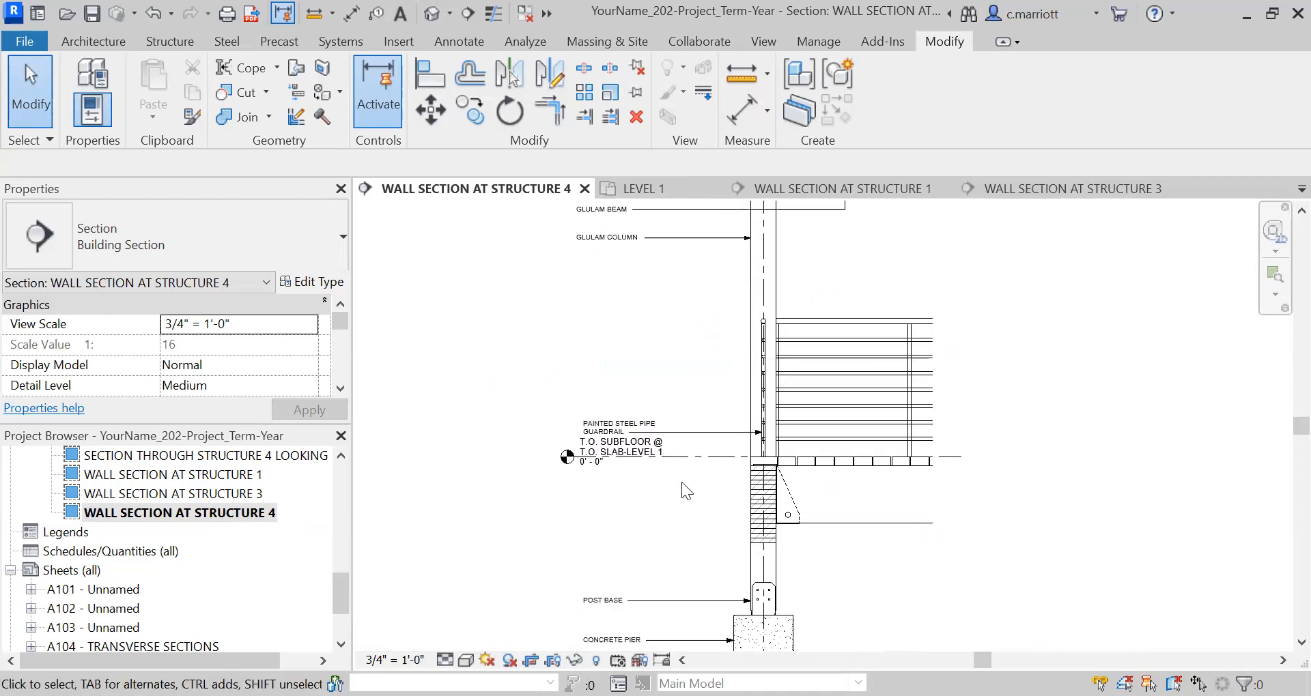
scroll(682, 482, "up", 2)
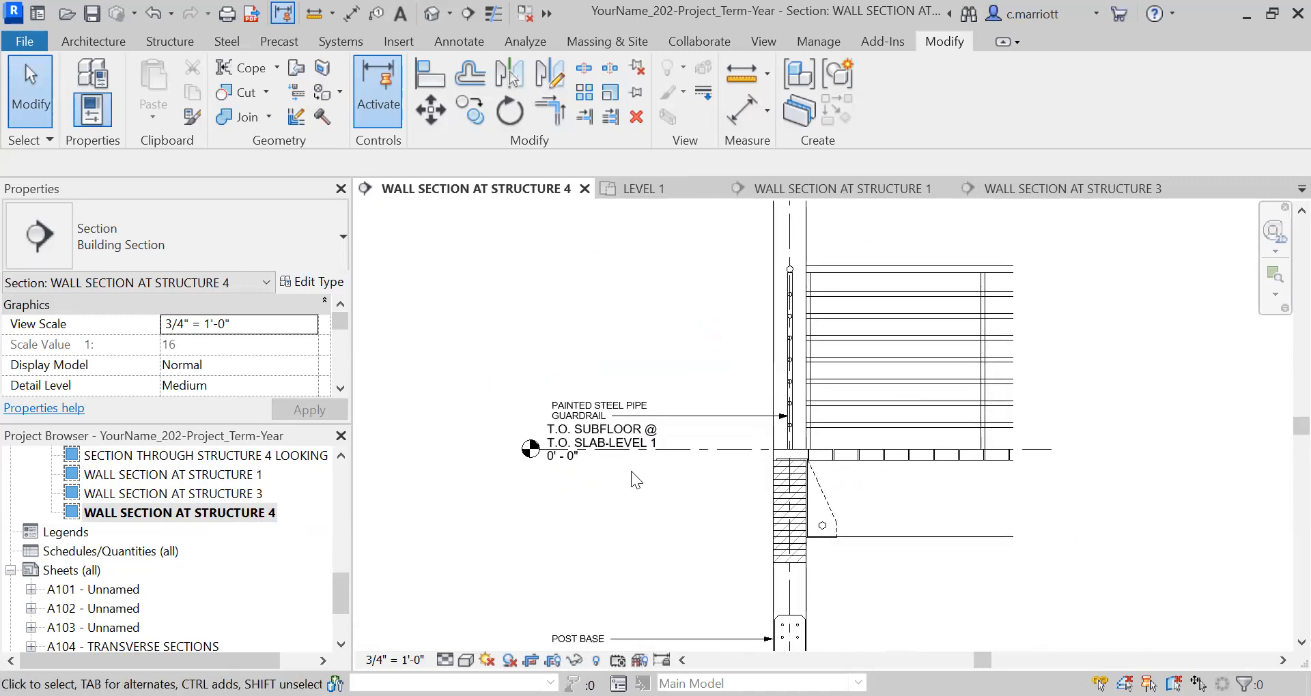
scroll(657, 439, "down", 1)
scroll(693, 512, "down", 2)
middle_click_drag(691, 510, 680, 362)
middle_click_drag(662, 414, 666, 543)
scroll(670, 460, "up", 2)
scroll(673, 441, "up", 1)
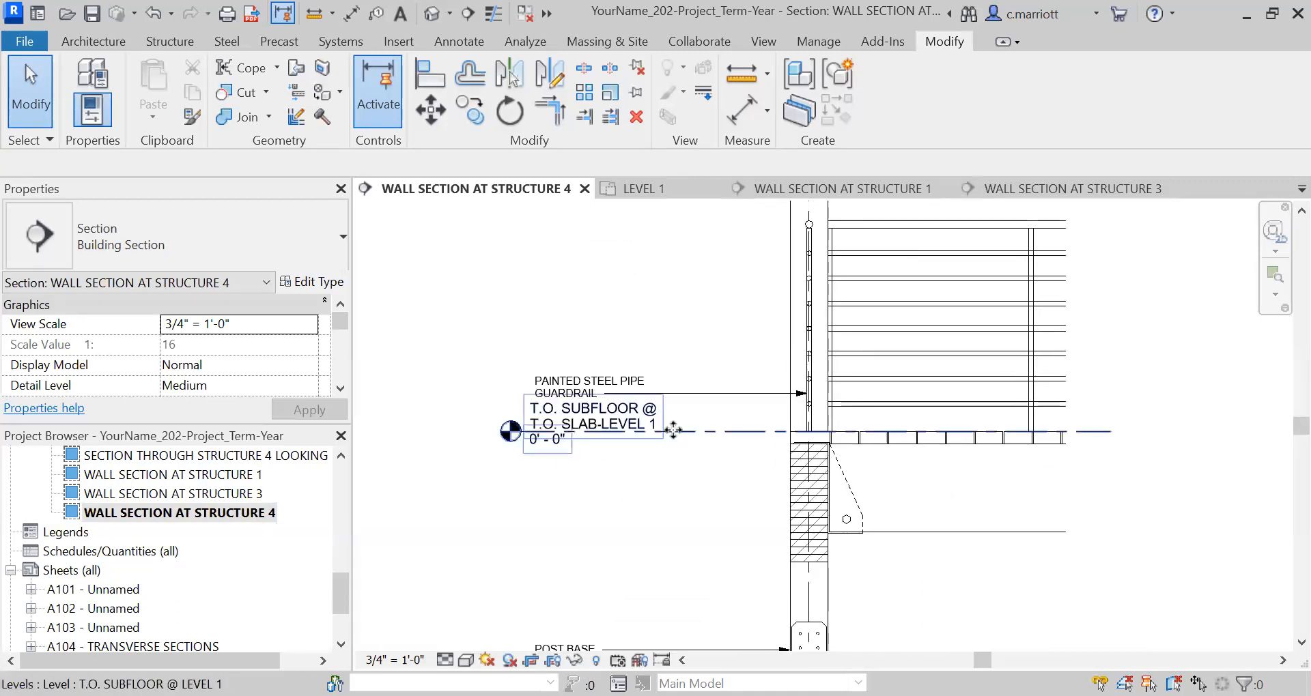
Copy the T.O. SUBFLOOR @ LEVEL 1 level 1' straight up in the Structure 4 wall section.
left_click(673, 430)
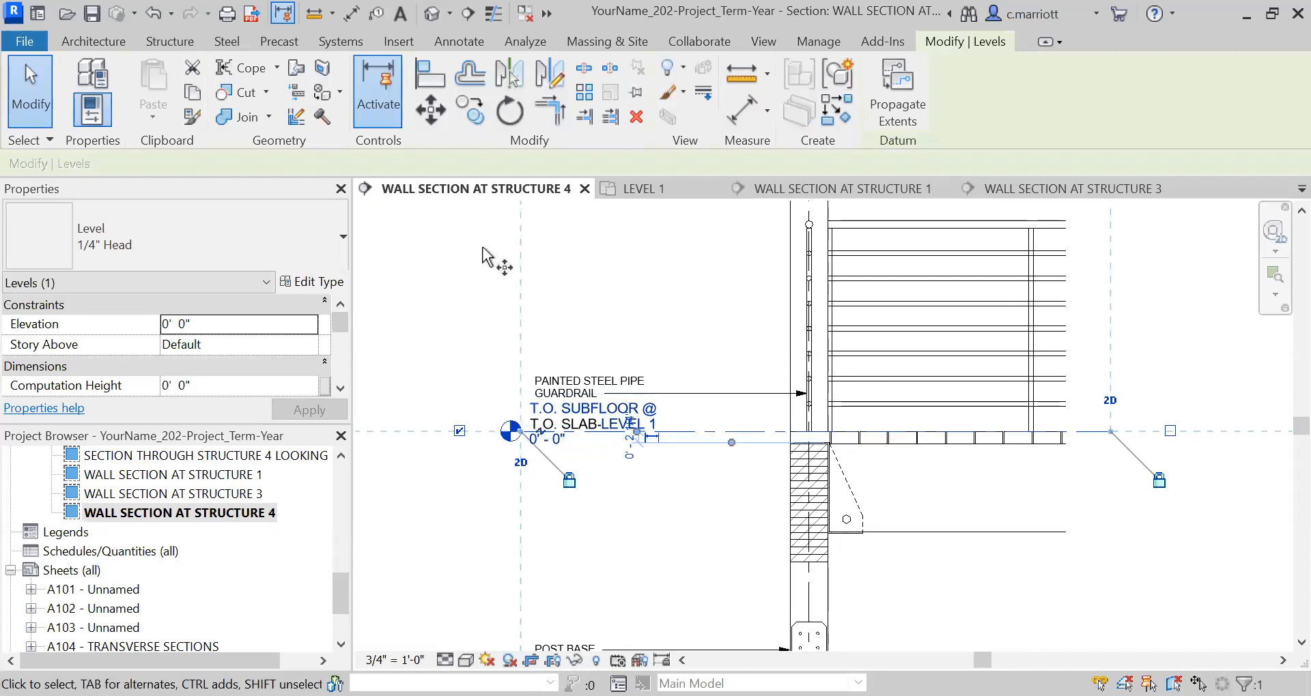
type("1")
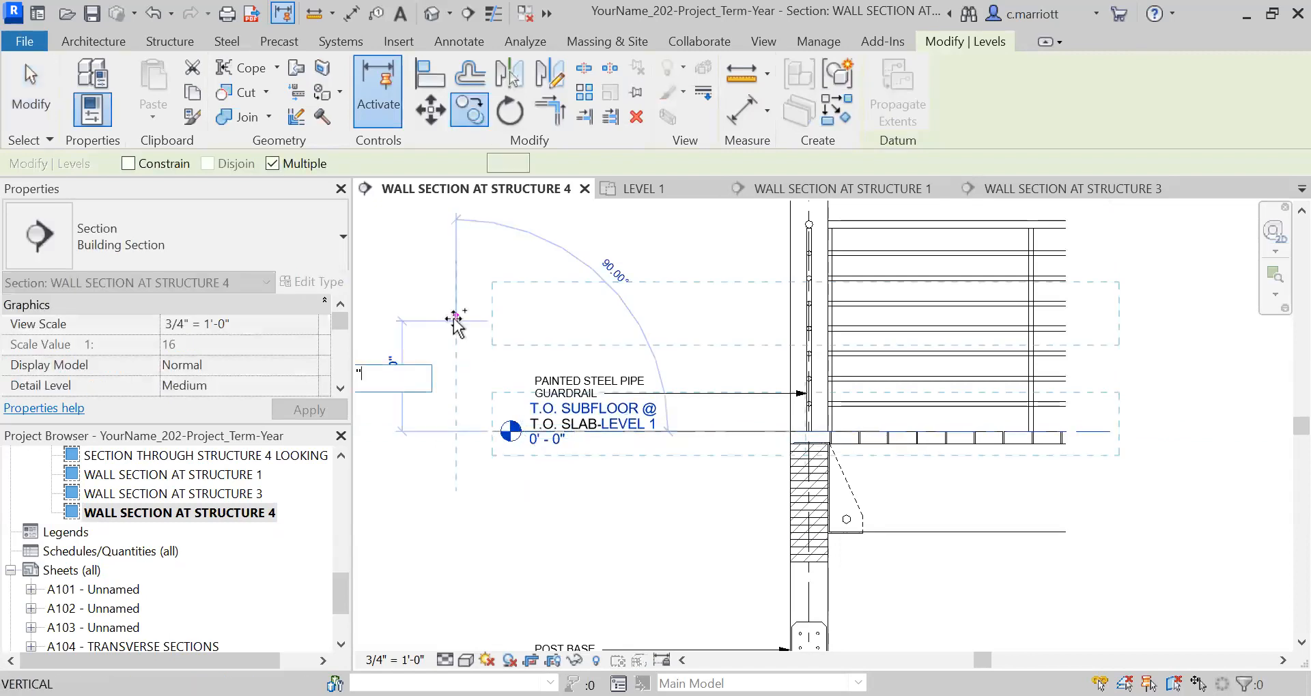
key("Return")
key("Escape")
key("Escape")
Hide the original T.O. SUBFLOOR @ LEVEL 1 level element in the Structure 4 wall section.
left_click(693, 434)
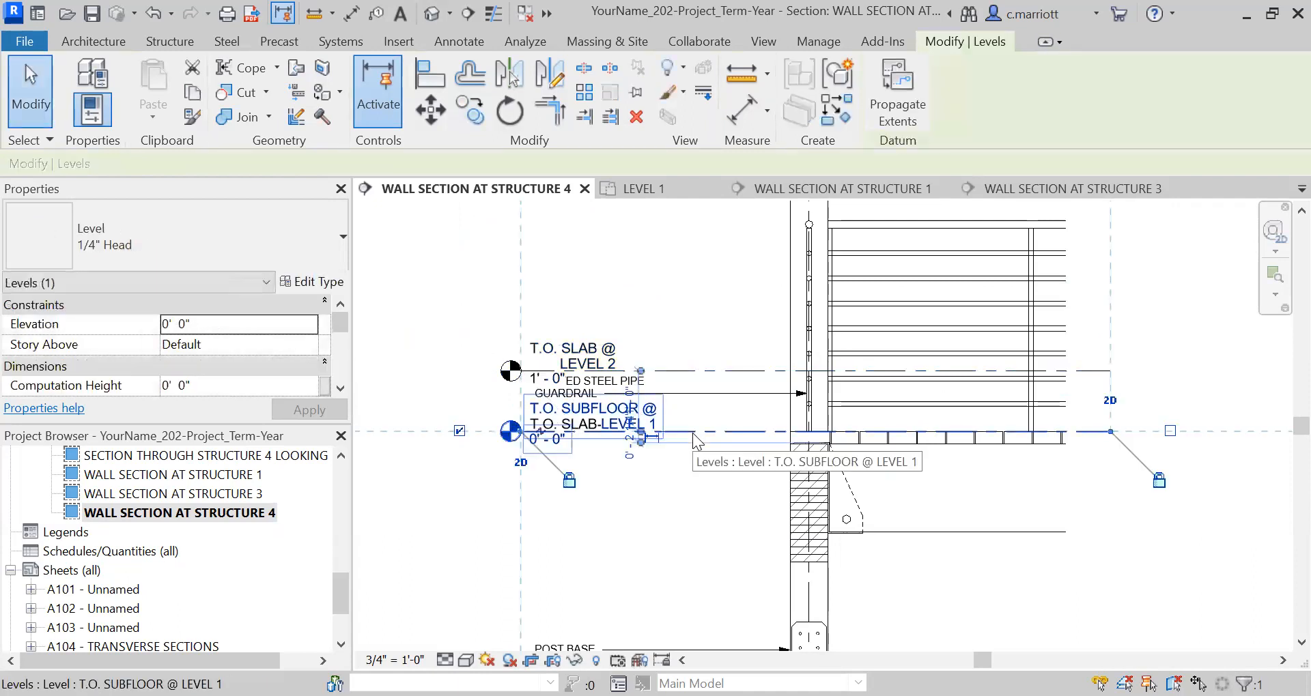
right_click(756, 349)
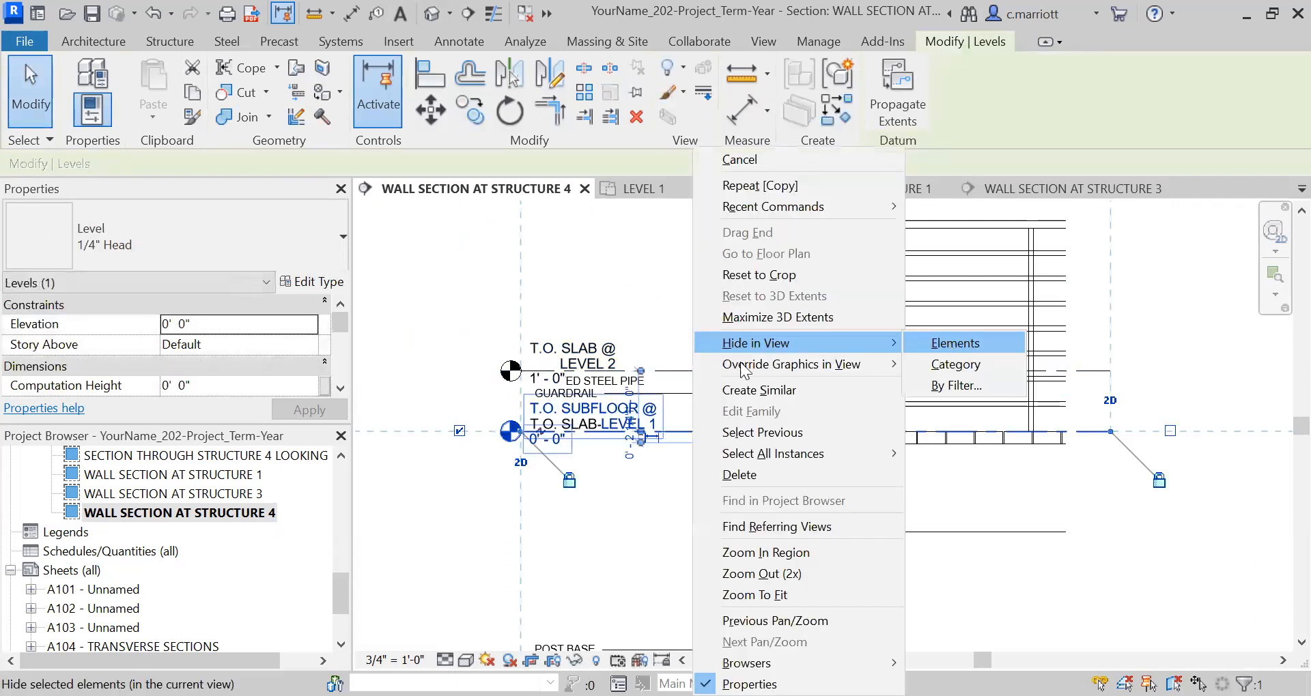
left_click(951, 260)
left_click(719, 373)
key("Escape")
Move the copied level down 12" to elevation 0' 0".
left_click(760, 371)
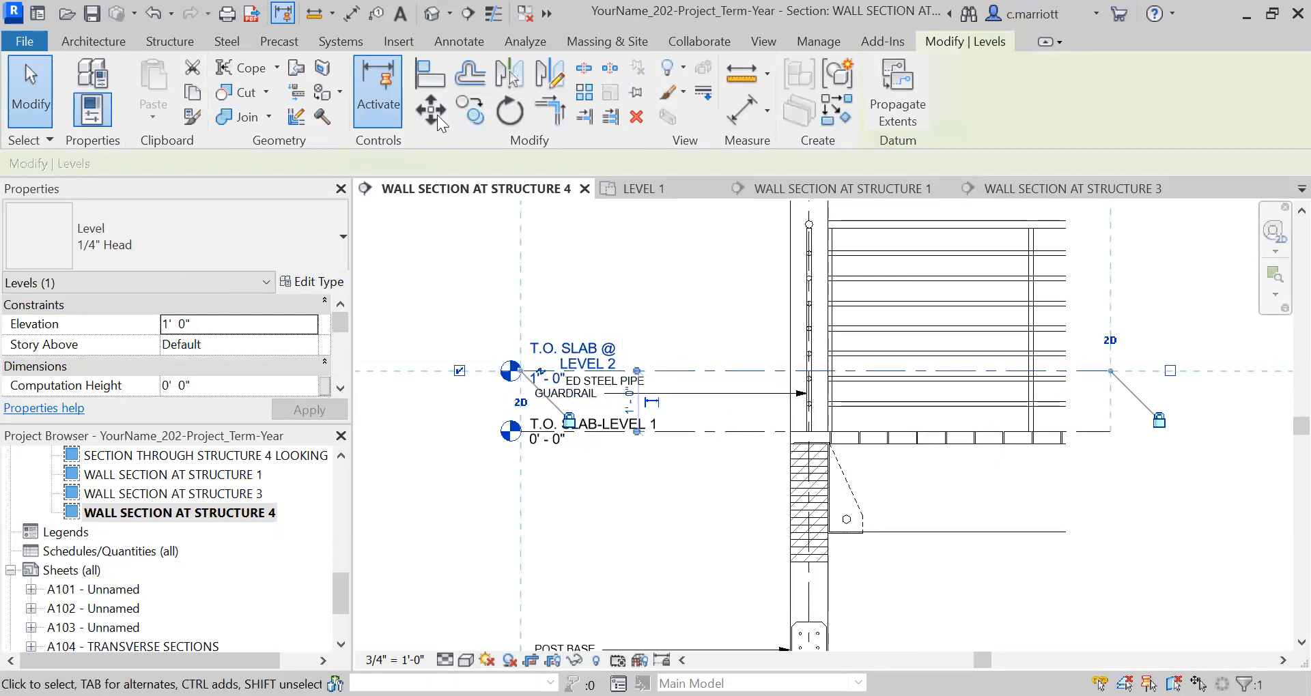
type("12\"")
key("Return")
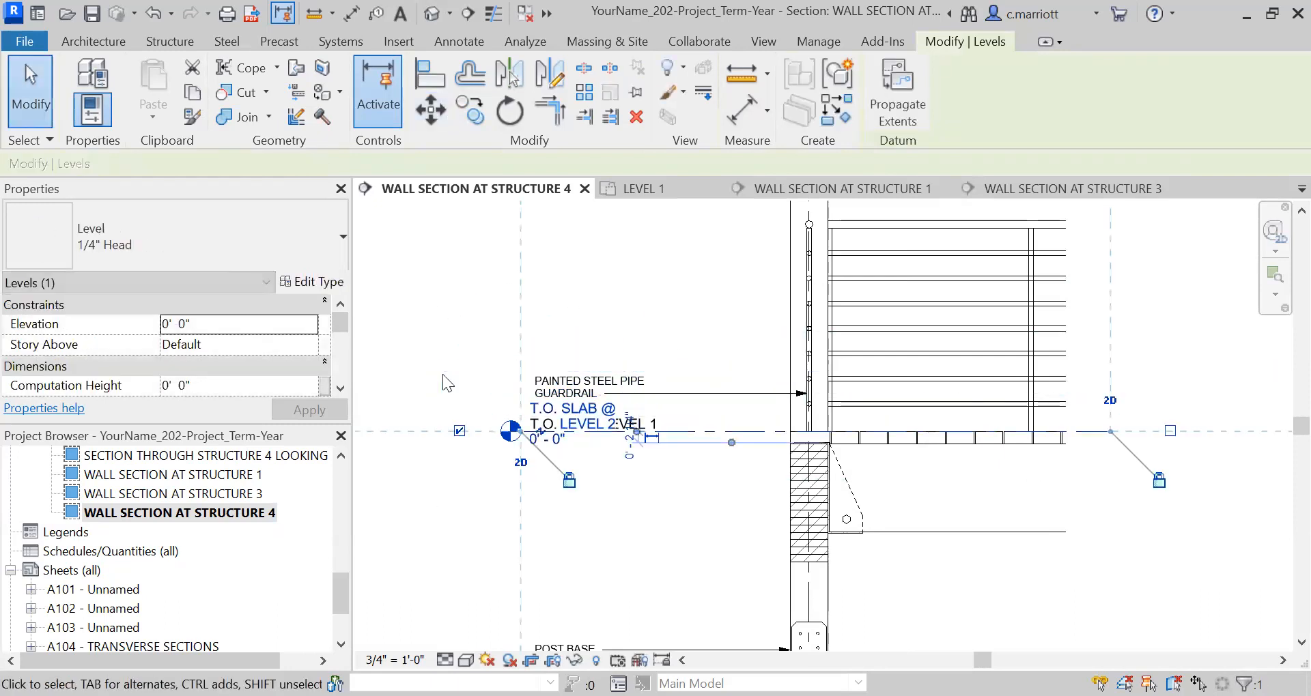
key("Escape")
Hide the copied level element that overlaps the T.O. SLAB-LEVEL 1 label in the Structure 4 wall section.
scroll(645, 432, "up", 3)
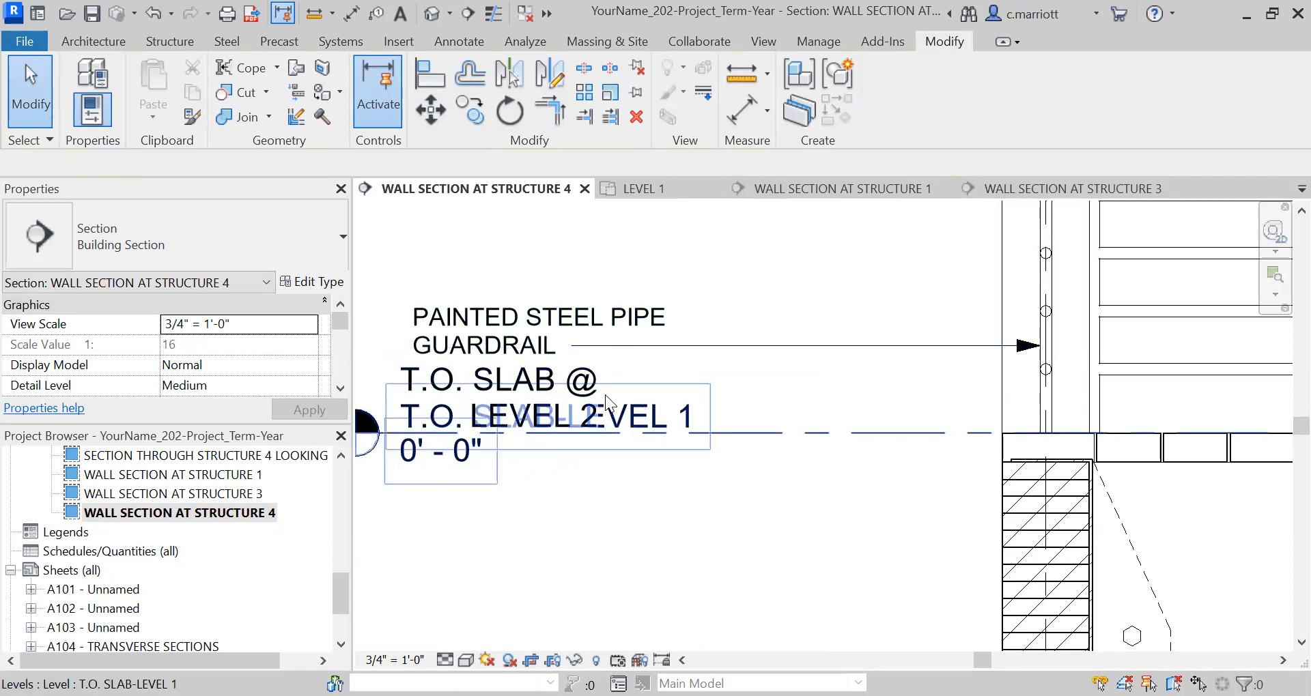
left_click(559, 395)
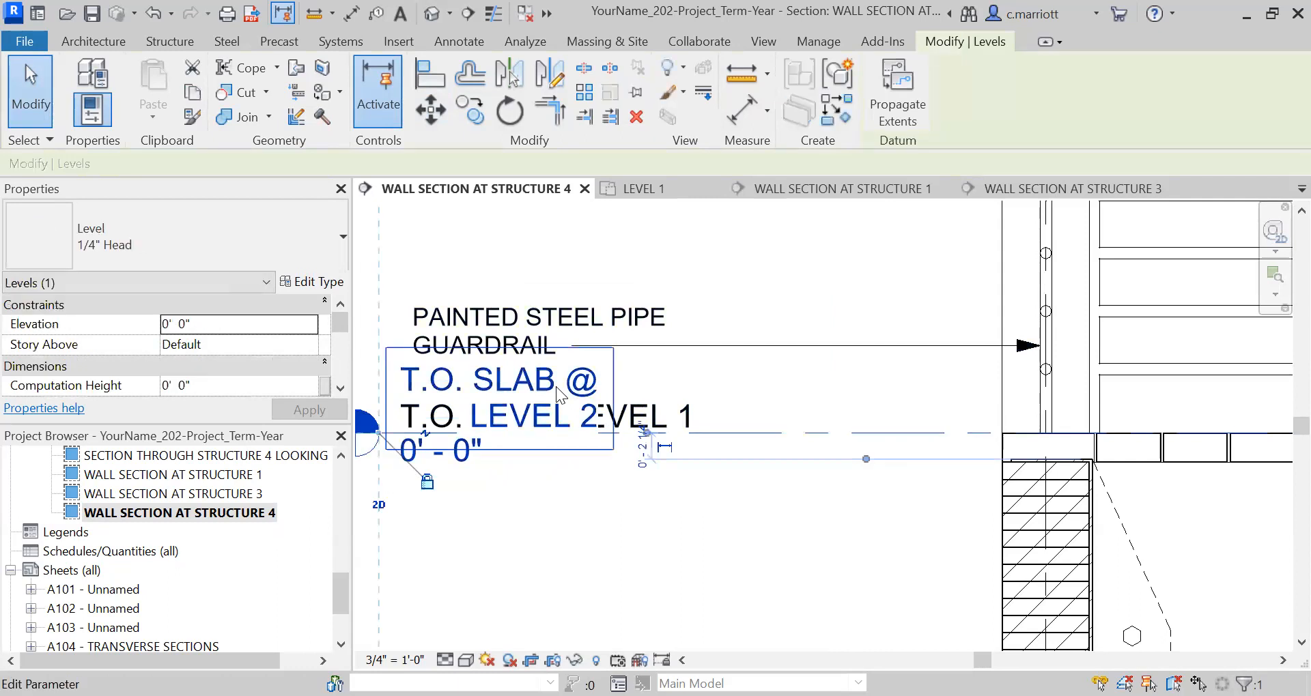
right_click(589, 349)
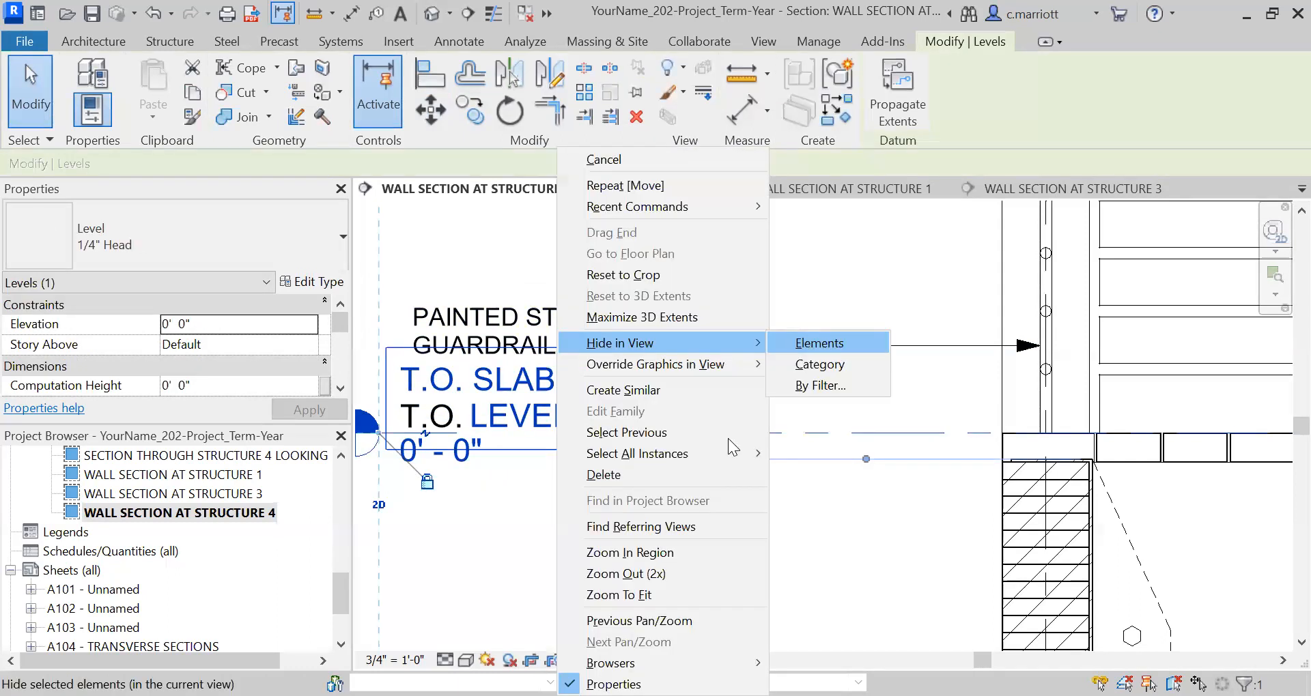
left_click(845, 343)
Examine the Structure 4 wall section's level labels and inspect the T.O. SLAB-LEVEL 1 level below the guardrail note.
scroll(607, 485, "down", 4)
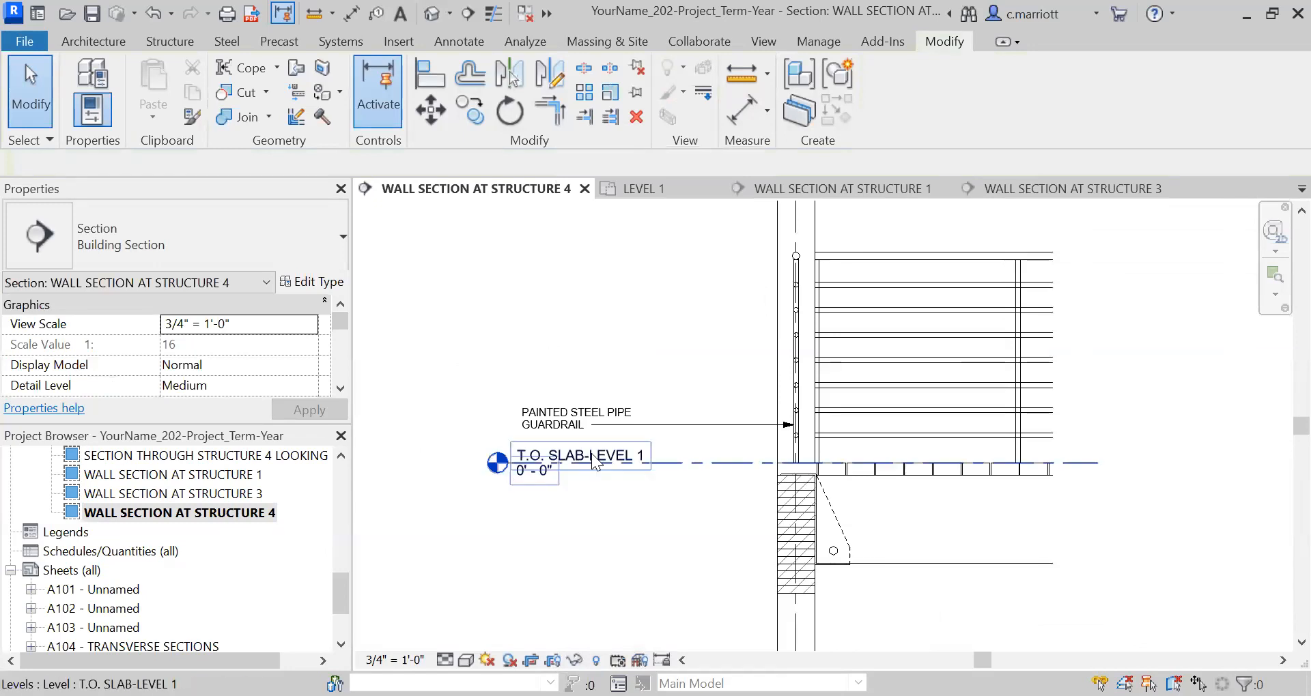
scroll(558, 463, "down", 5)
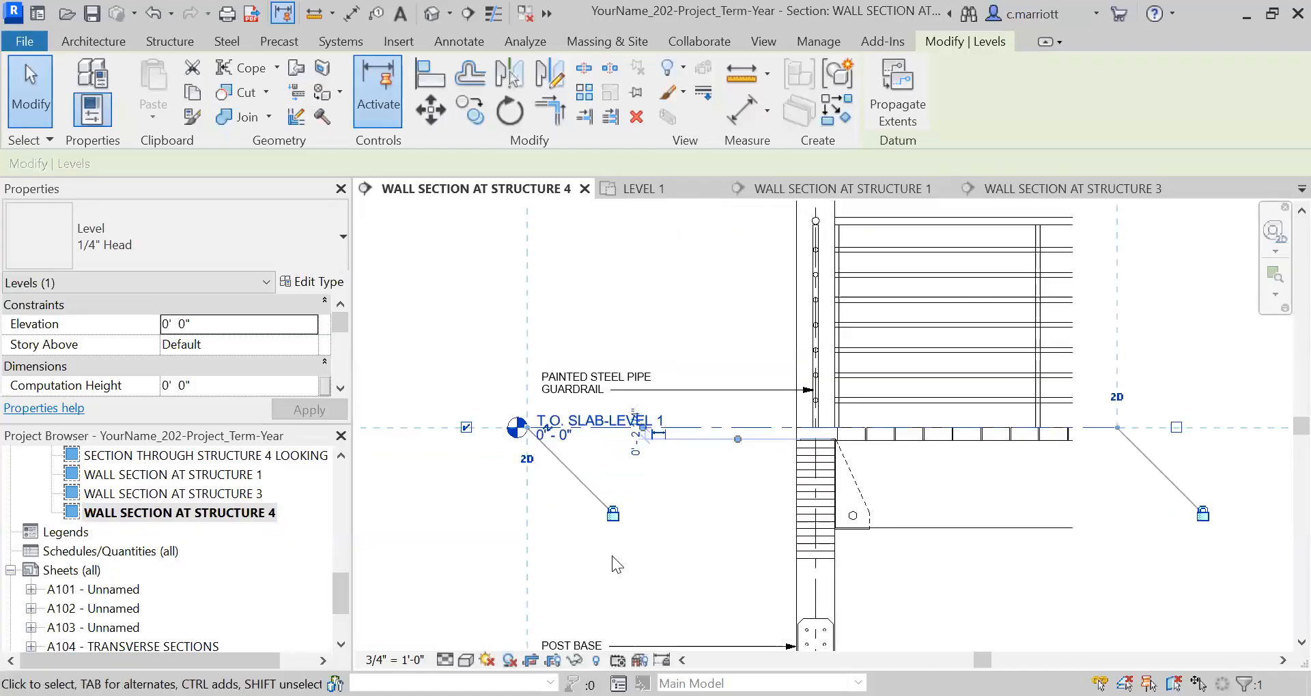
scroll(480, 498, "up", 4)
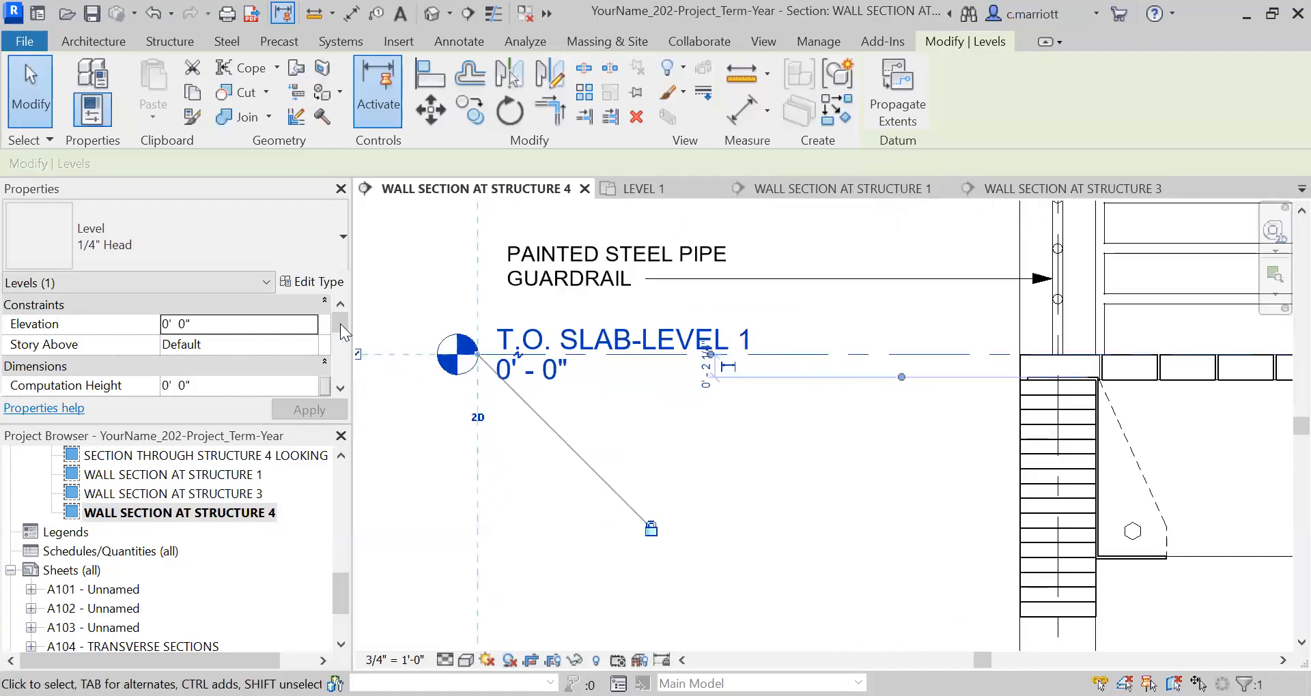
left_click(396, 292)
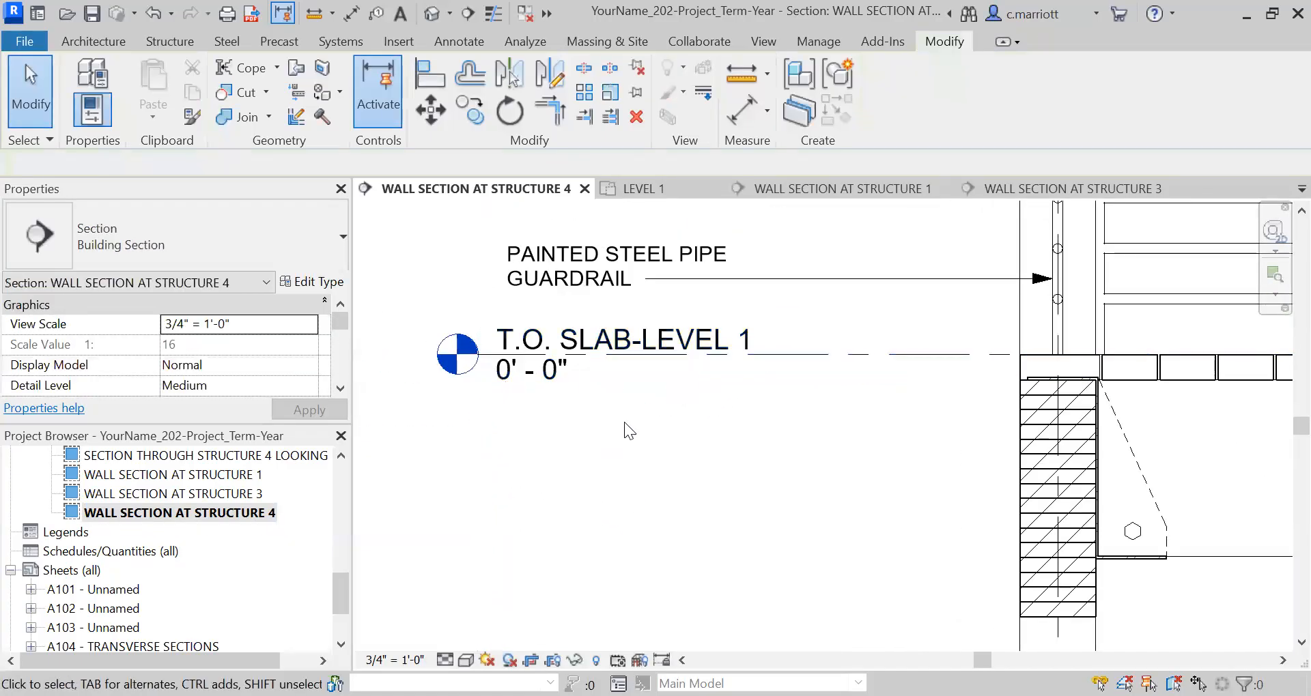
Rename the T.O. SLAB-LEVEL 1 level in the Structure 4 wall section to T.O. DECKING - LEVEL 1.
double_click(610, 347)
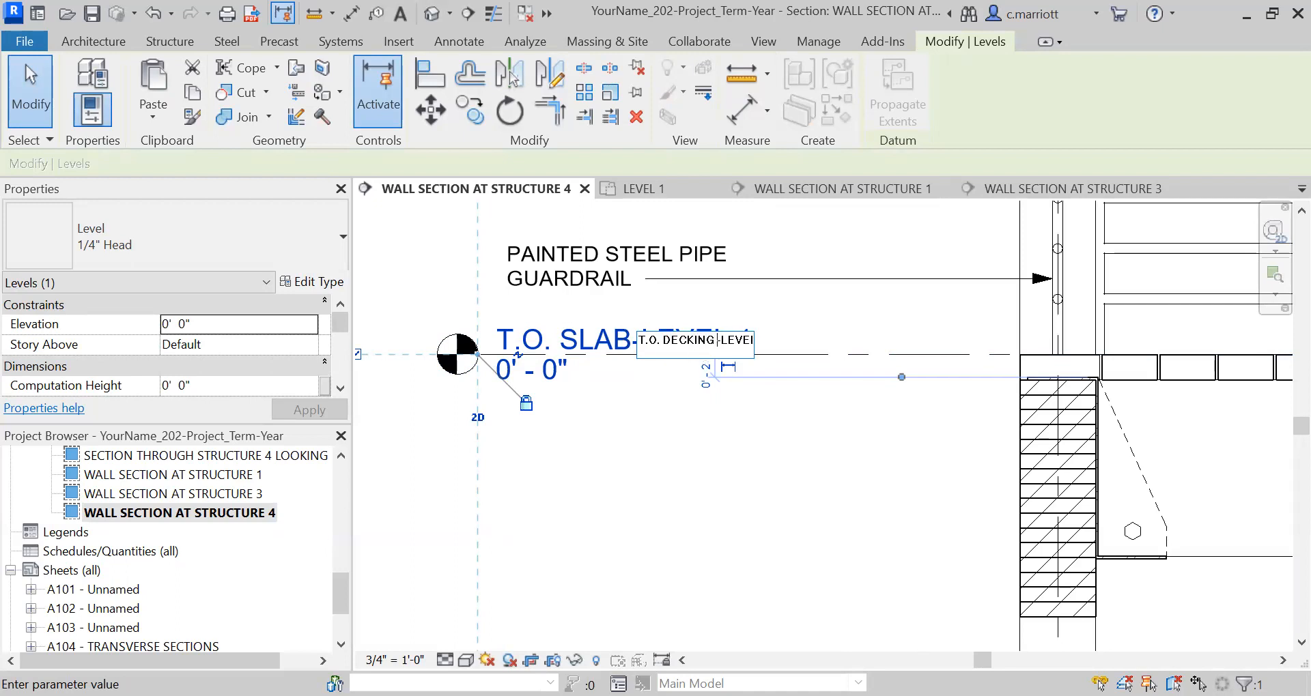
left_click(408, 291)
left_click(435, 303)
scroll(423, 347, "down", 2)
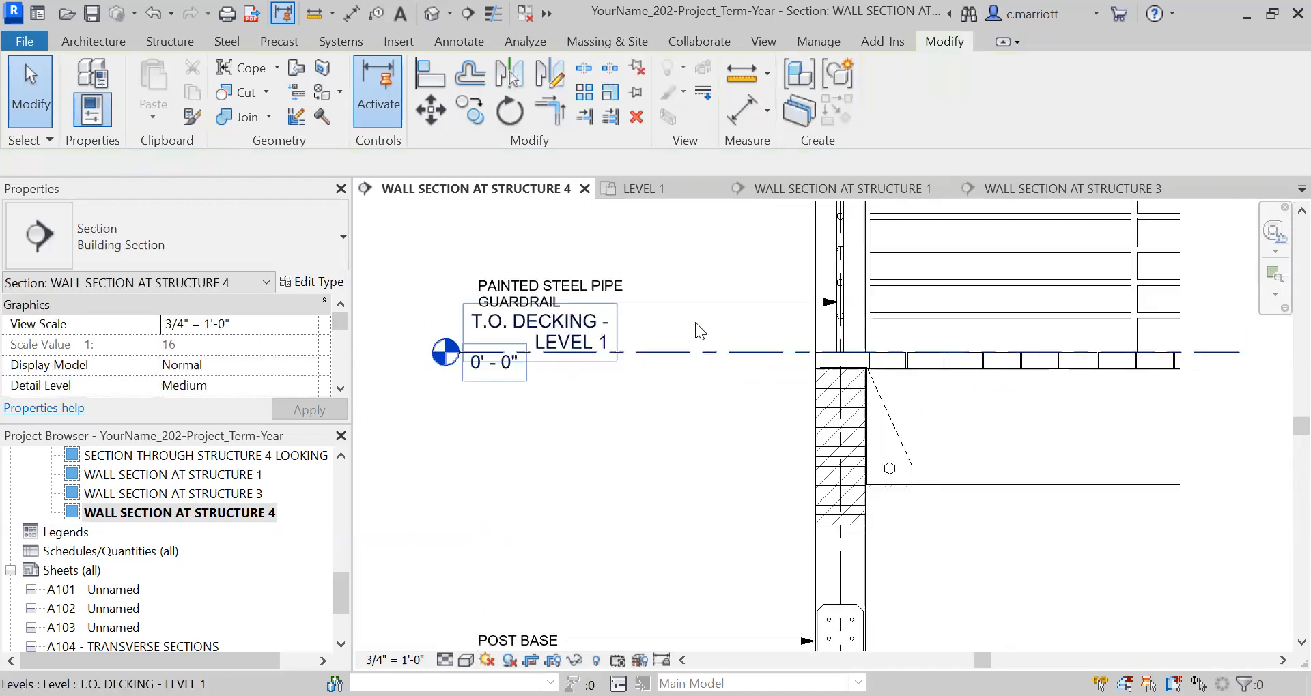
Nudge the PAINTED STEEL PIPE GUARDRAIL note up slightly to clear the T.O. DECKING - LEVEL 1 label.
left_click(676, 300)
key("Up")
key("Up")
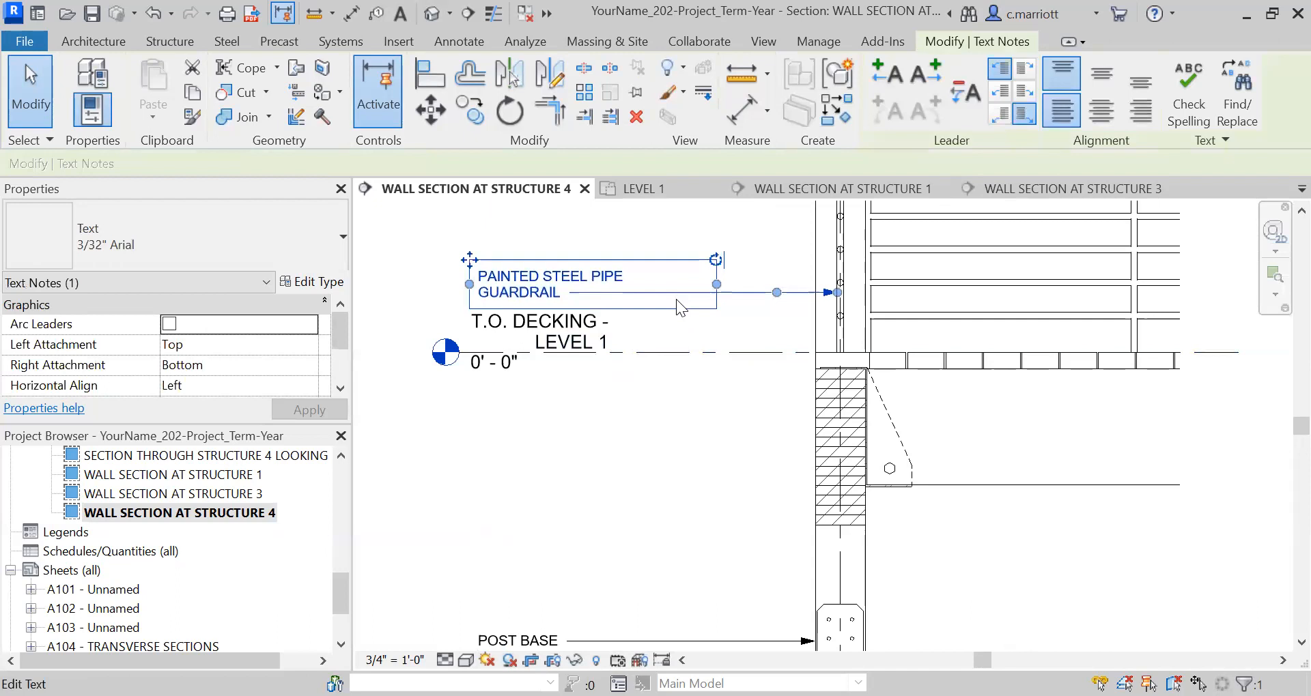
left_click(373, 284)
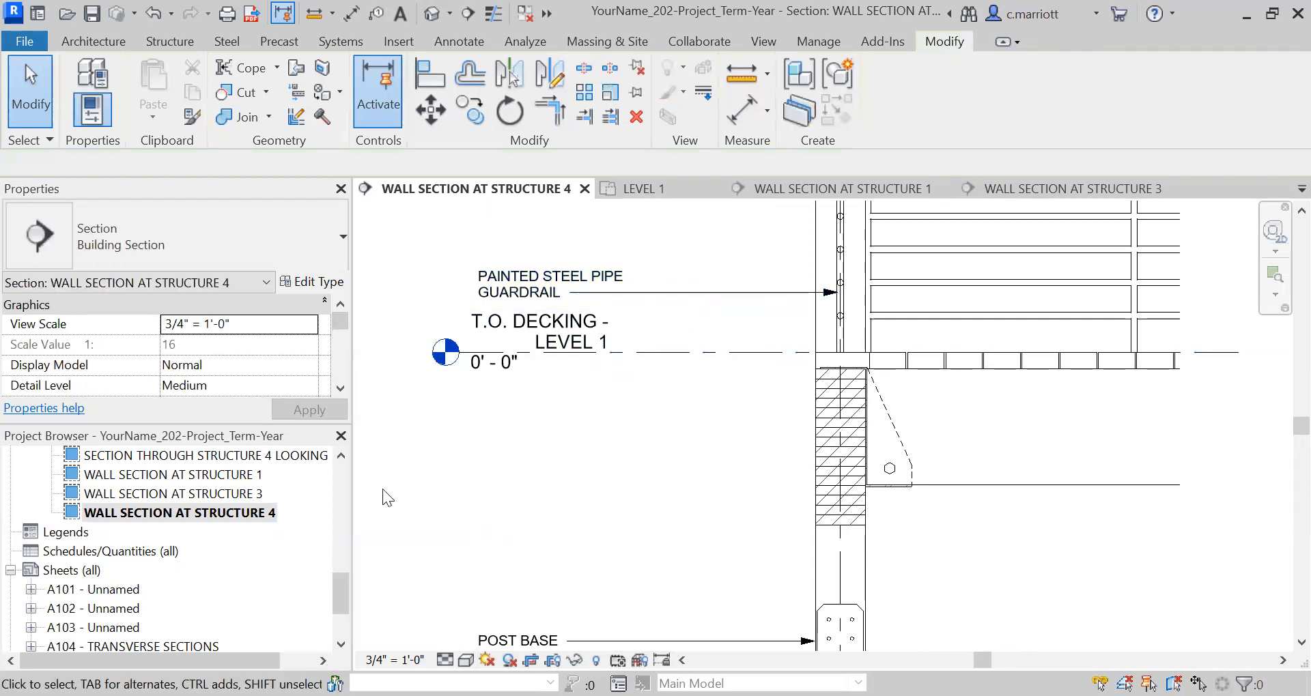
scroll(614, 480, "down", 2)
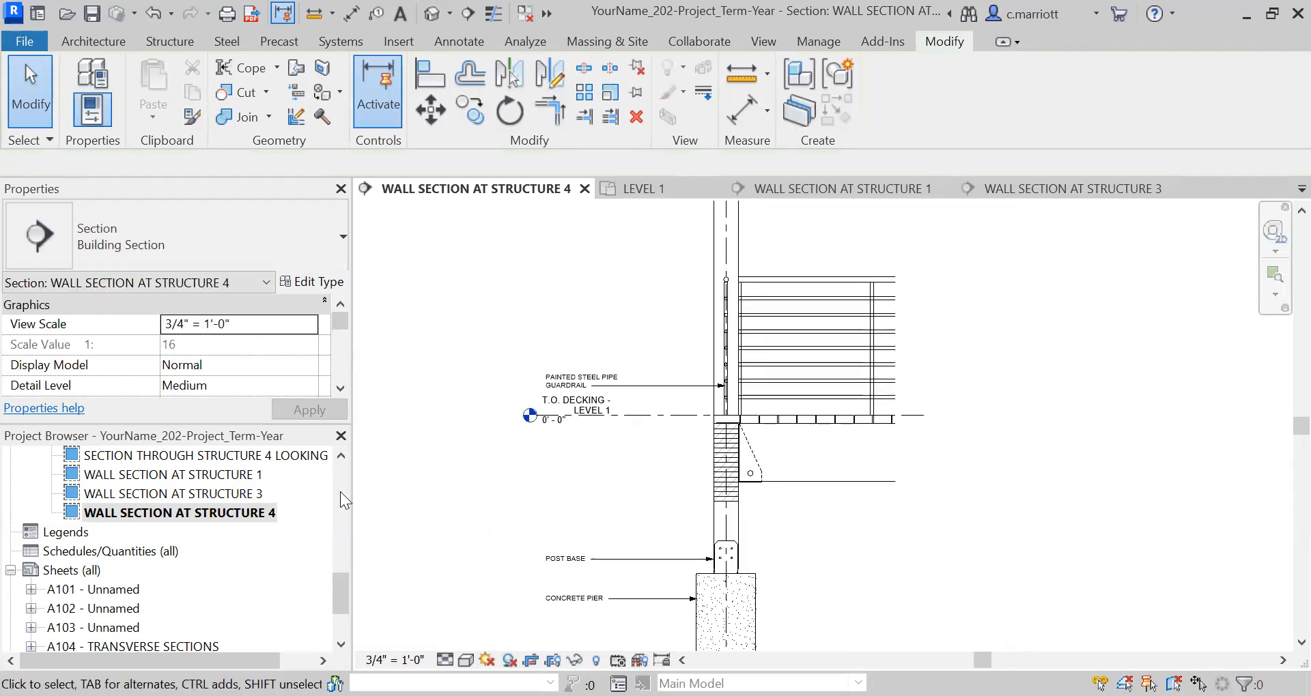
Open the Structure 3 wall section and hide the T.O. DECKING - LEVEL 1 level element overlapping the T.O. SLAB label.
double_click(224, 493)
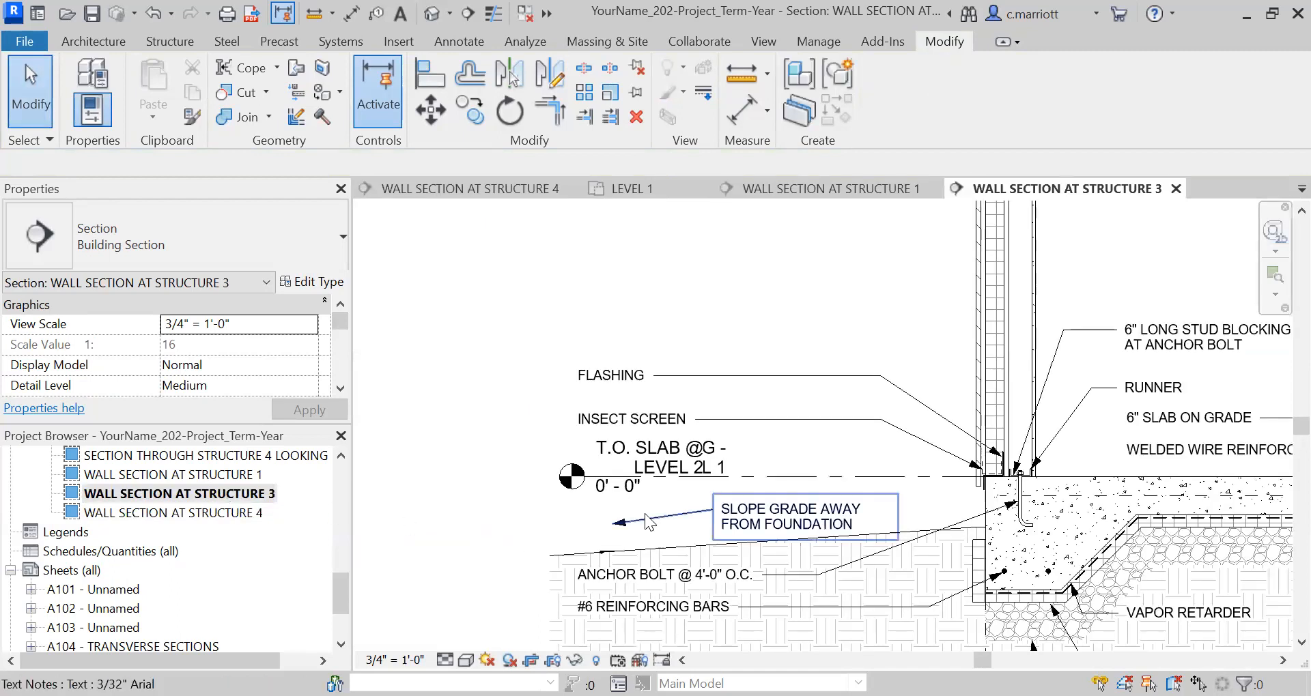
scroll(731, 430, "up", 3)
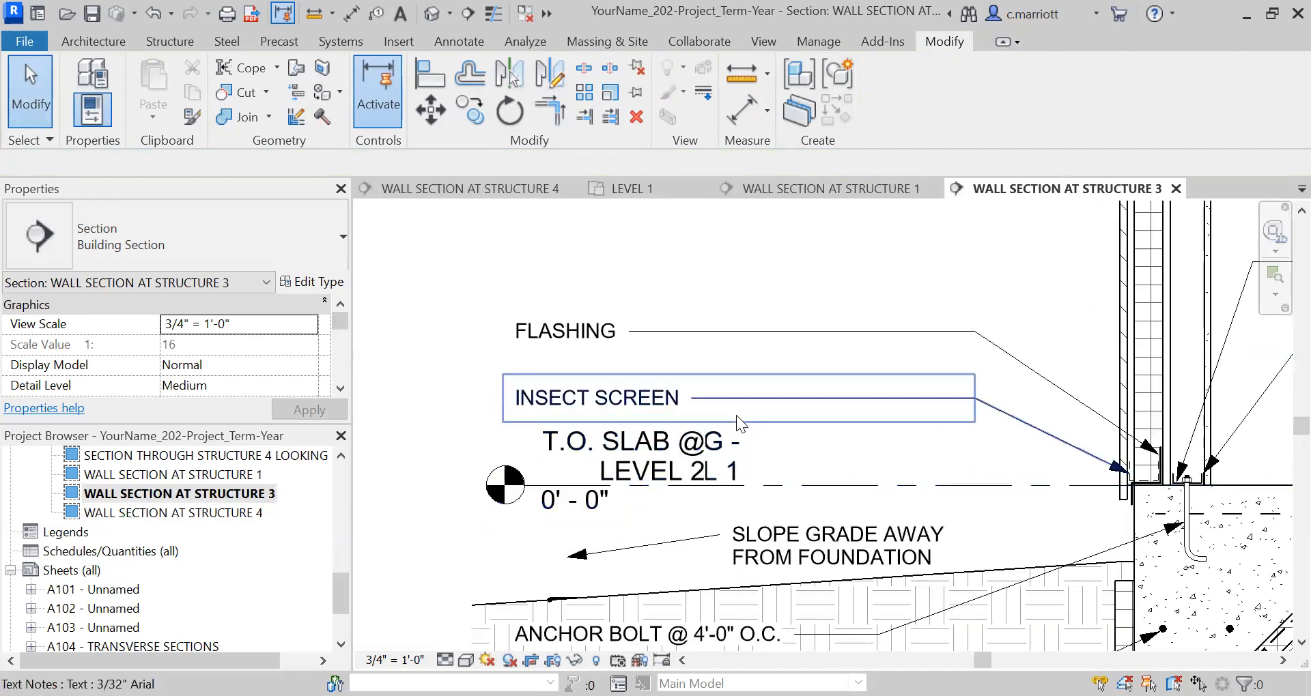
scroll(714, 460, "up", 1)
left_click(713, 461)
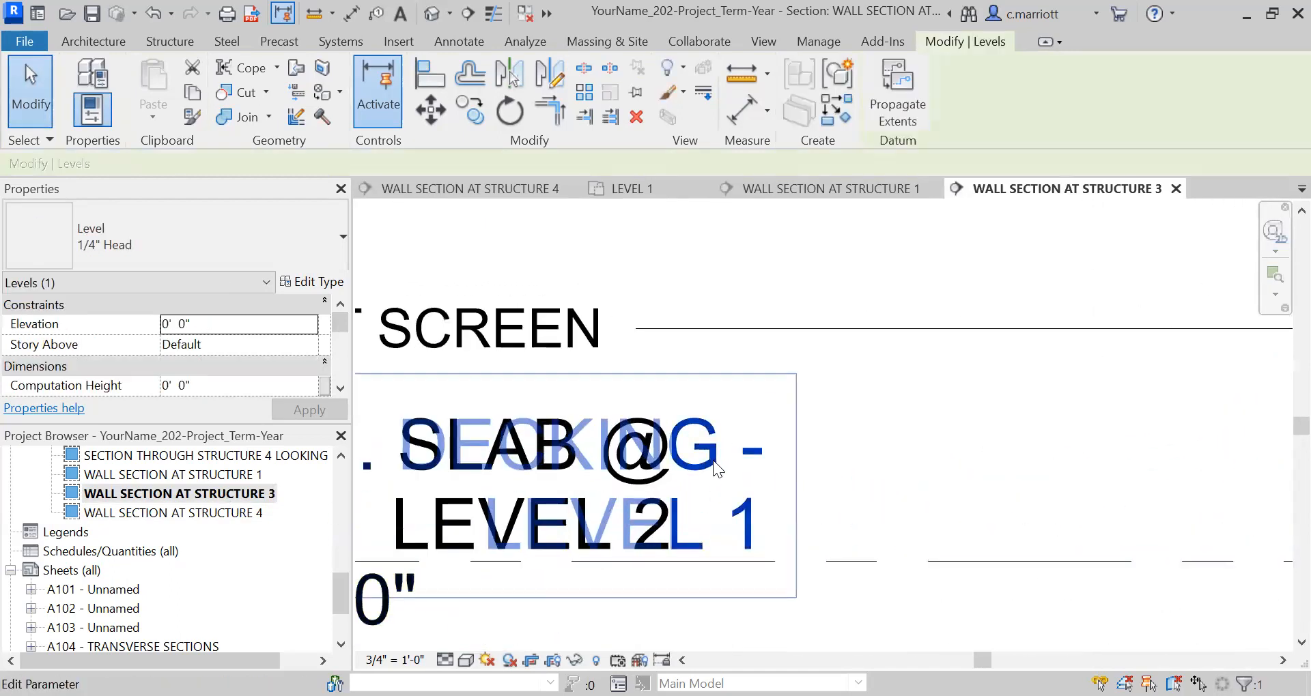
key("Escape")
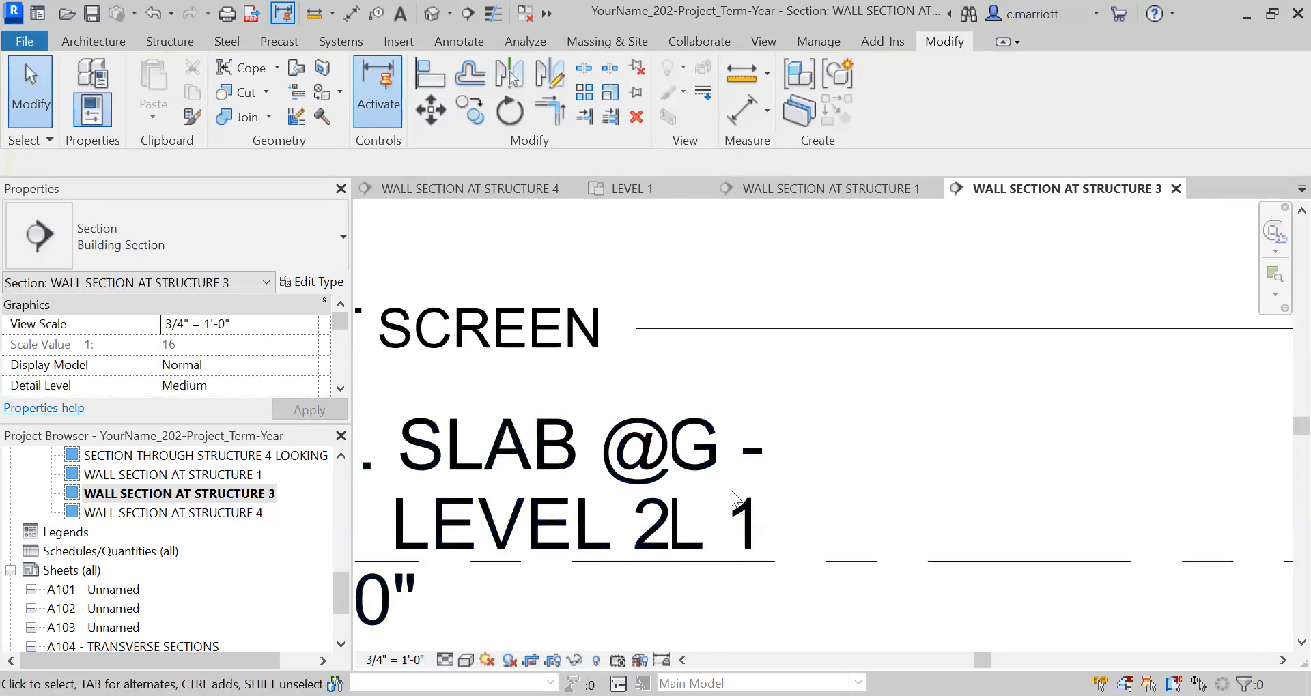
left_click(739, 559)
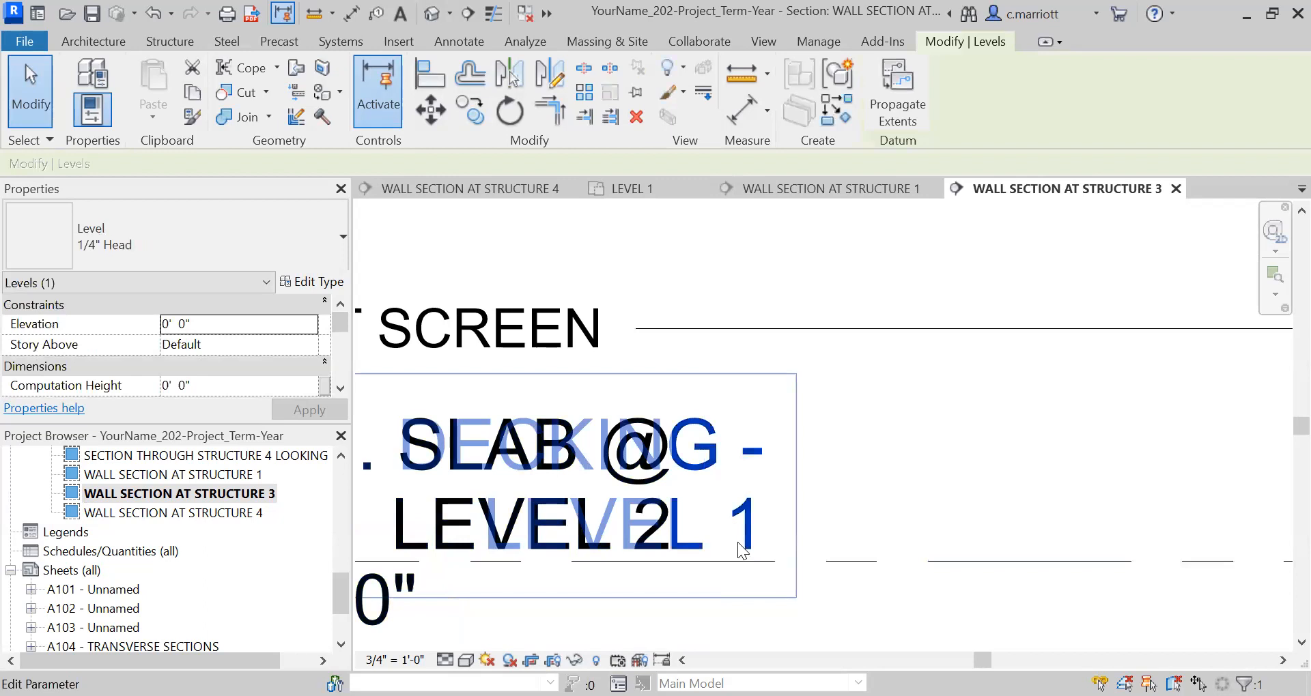
right_click(742, 550)
mouse_move(792, 343)
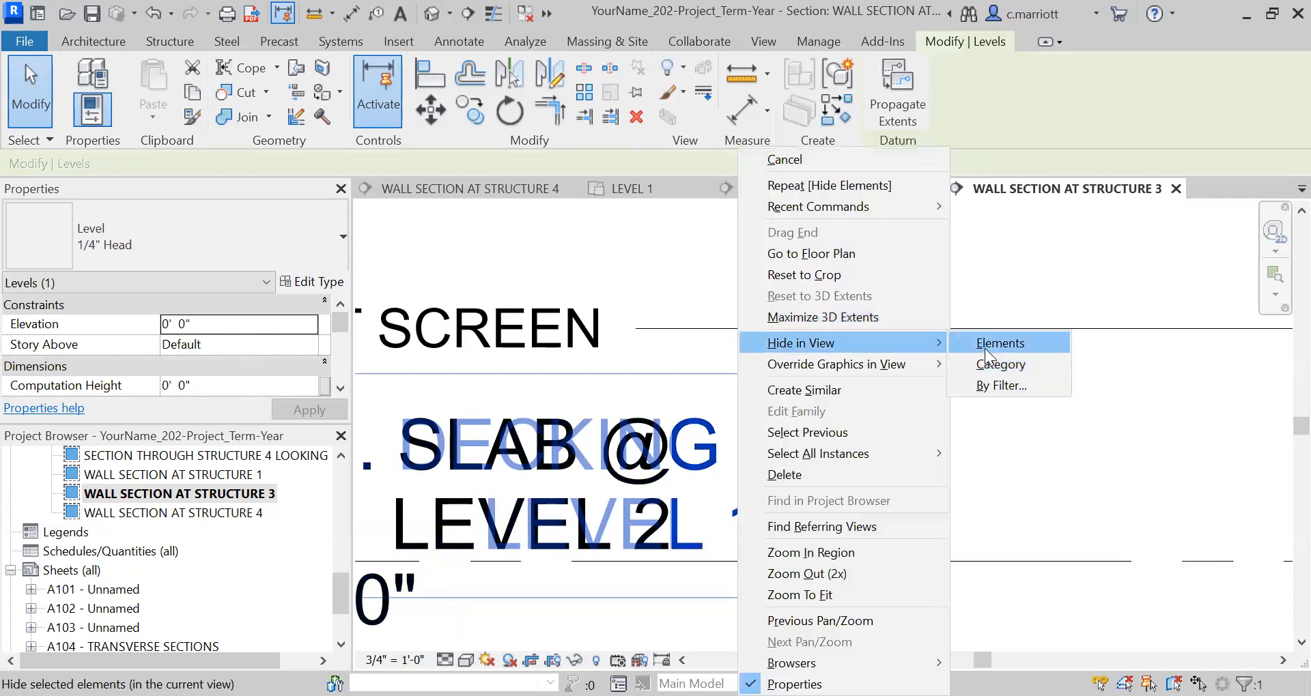
left_click(985, 348)
scroll(876, 480, "down", 5)
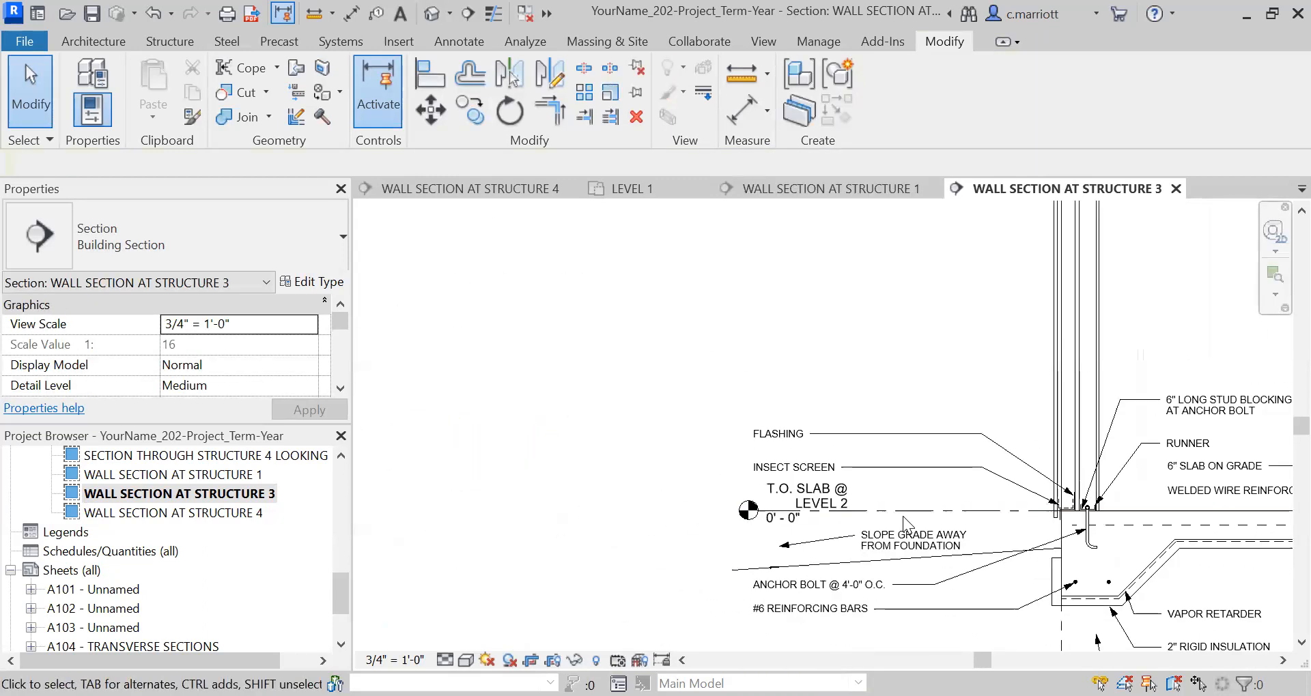
Return to the Structure 4 wall section and hide the T.O. SUBFLOOR @ LEVEL 2 level element near the copper gutter note.
double_click(174, 513)
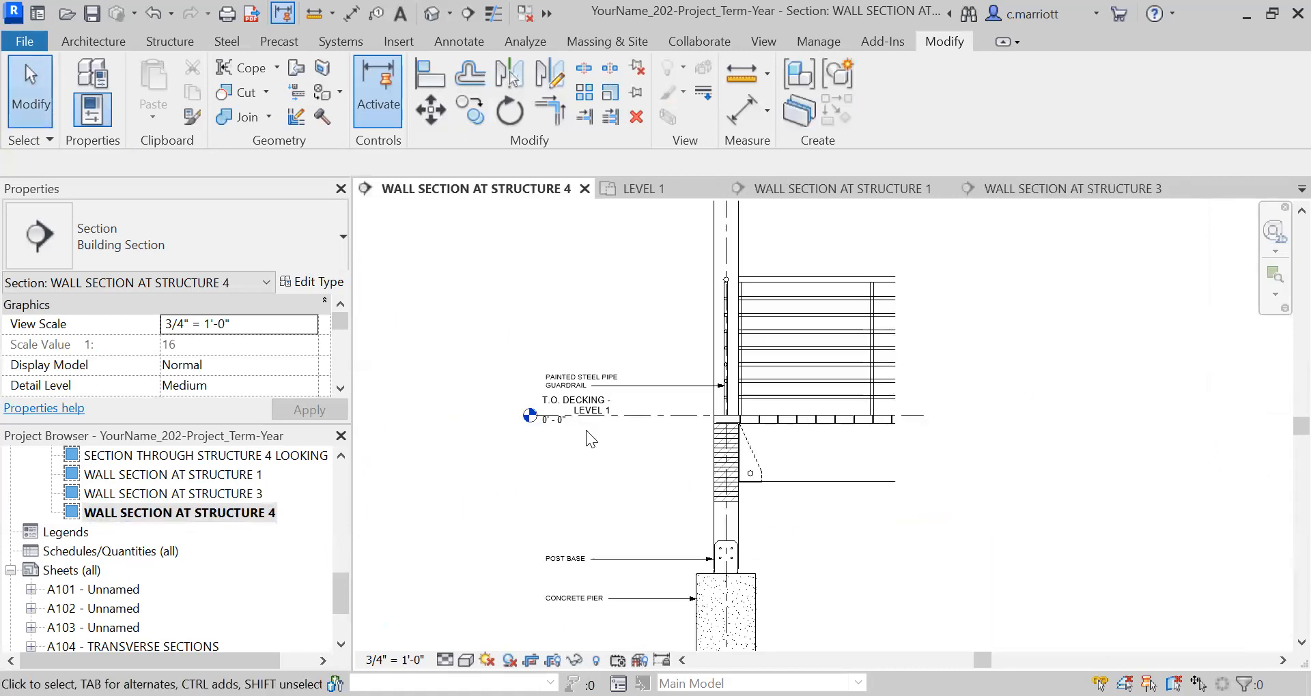
scroll(586, 431, "up", 2)
scroll(586, 430, "down", 2)
middle_click_drag(582, 380, 575, 557)
scroll(581, 373, "up", 3)
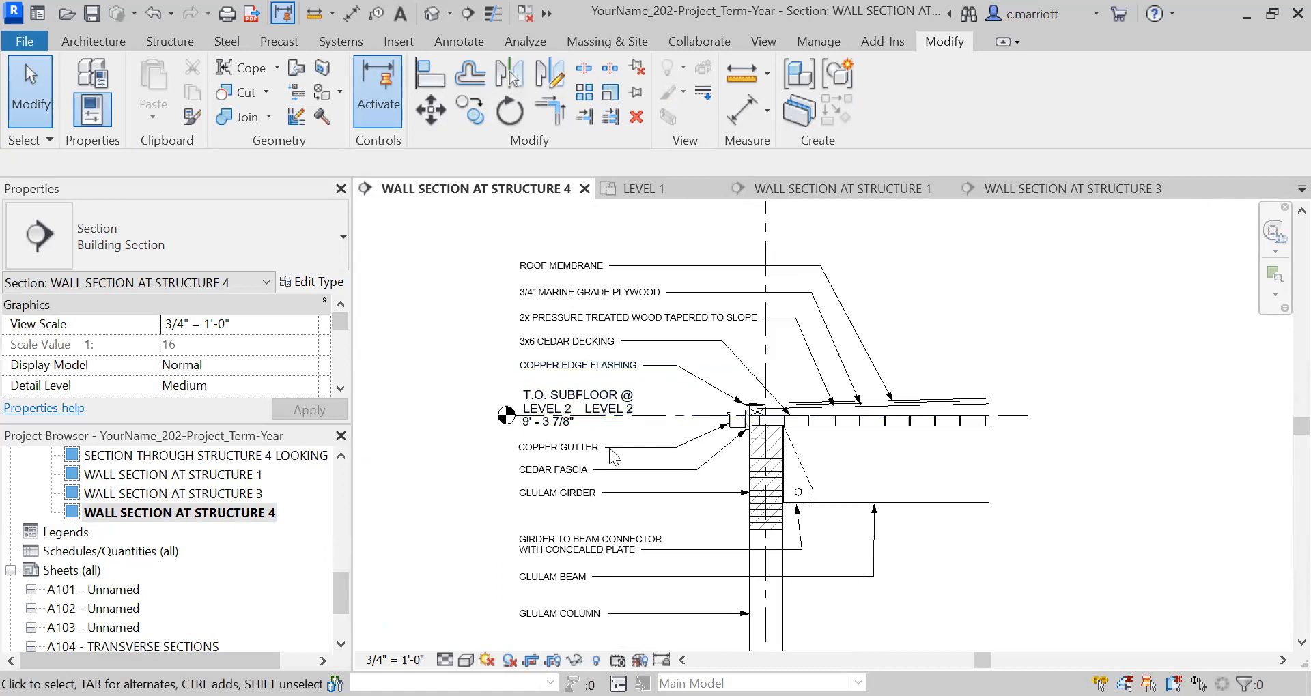
scroll(611, 414, "up", 3)
scroll(611, 415, "up", 2)
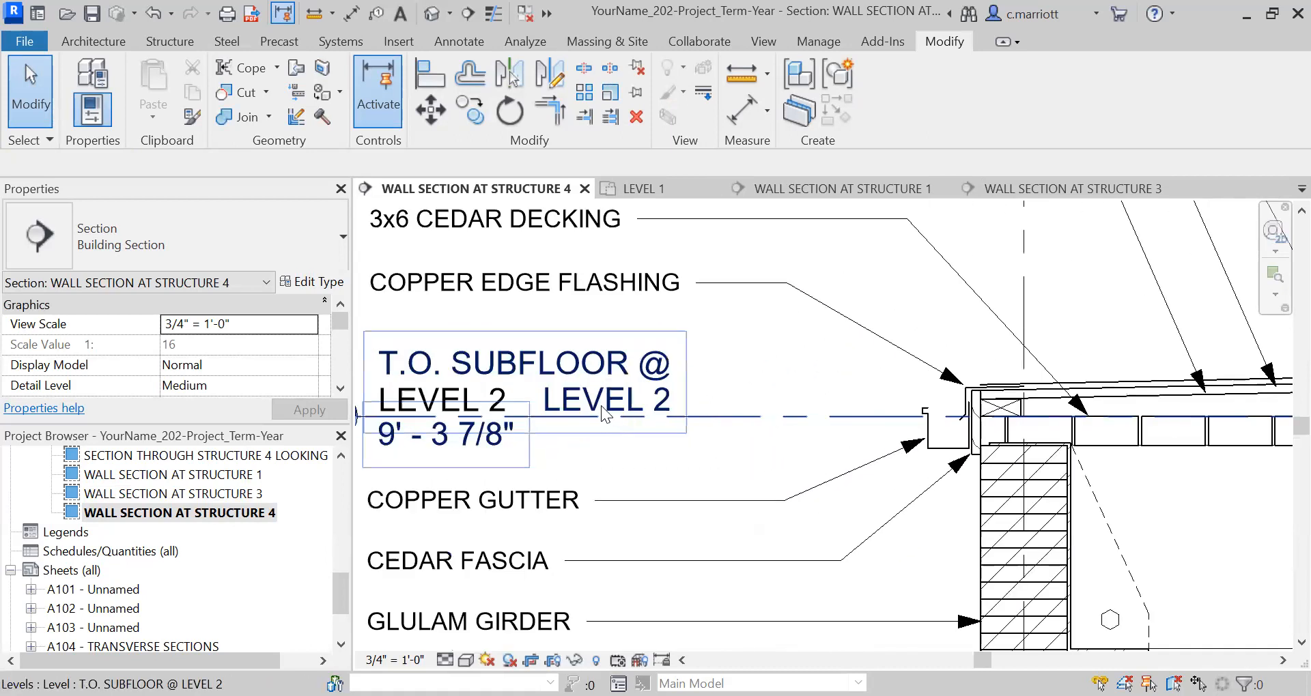
left_click(601, 413)
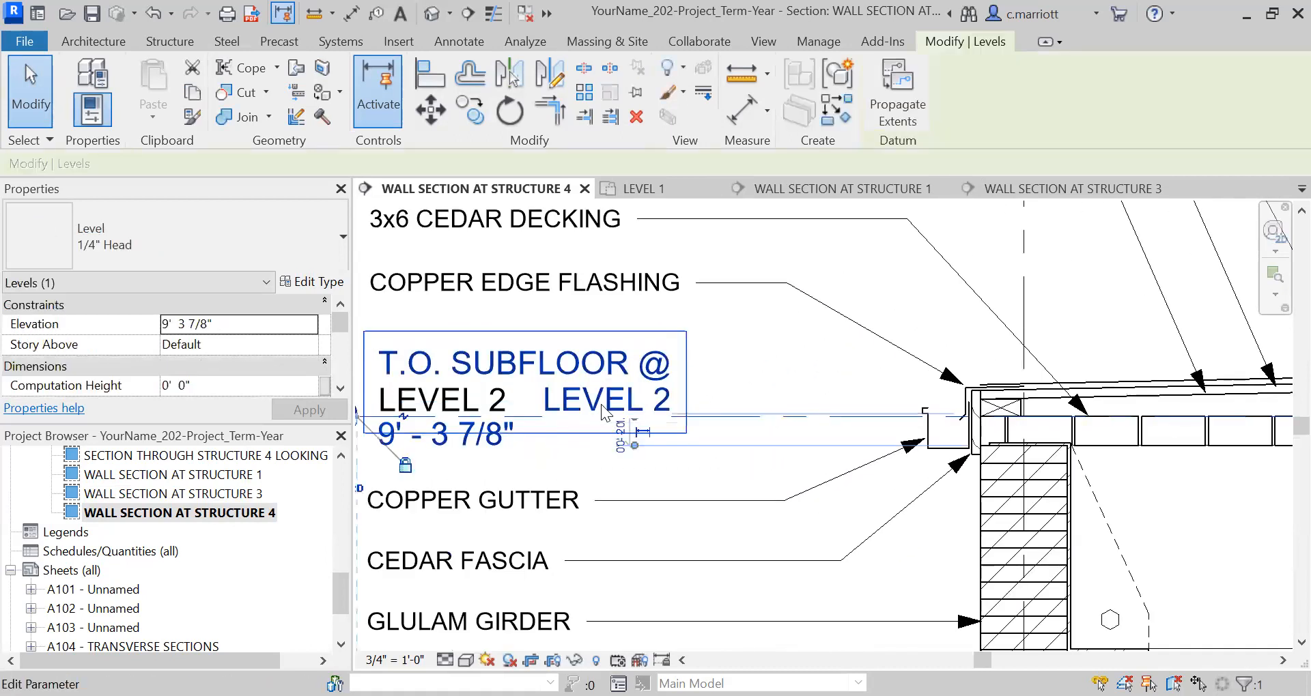
right_click(600, 412)
mouse_move(655, 338)
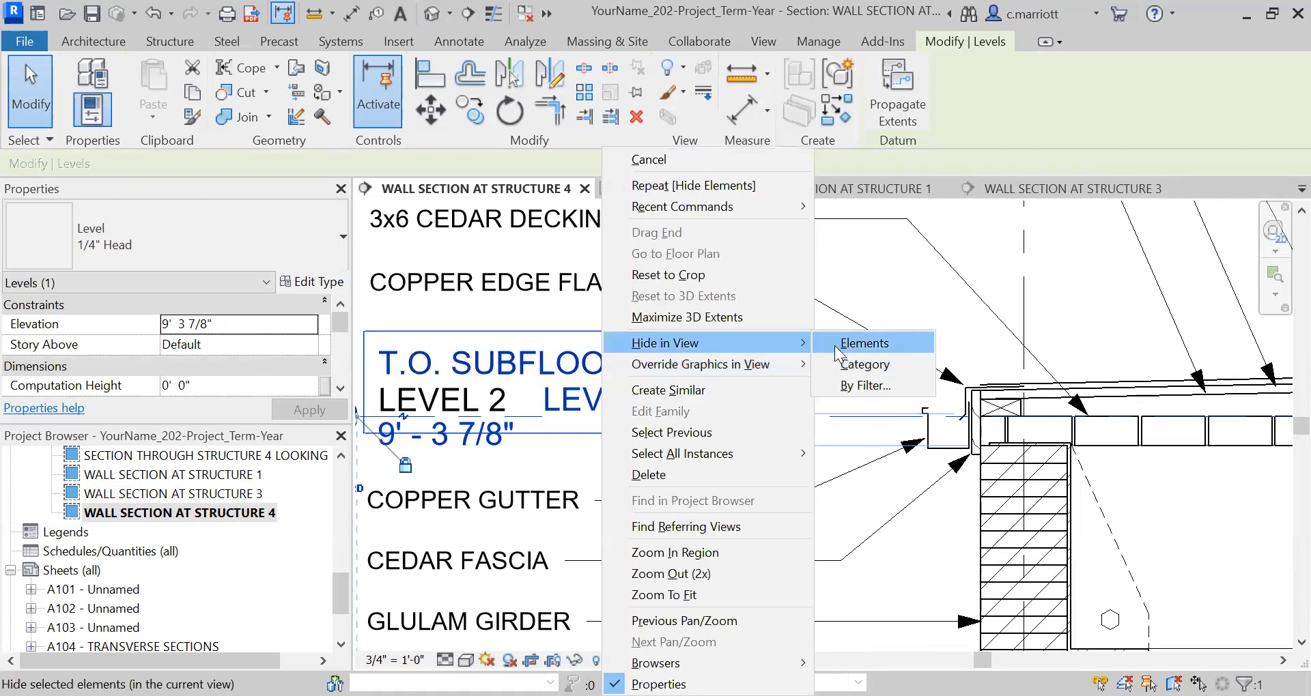
left_click(843, 341)
scroll(561, 416, "down", 2)
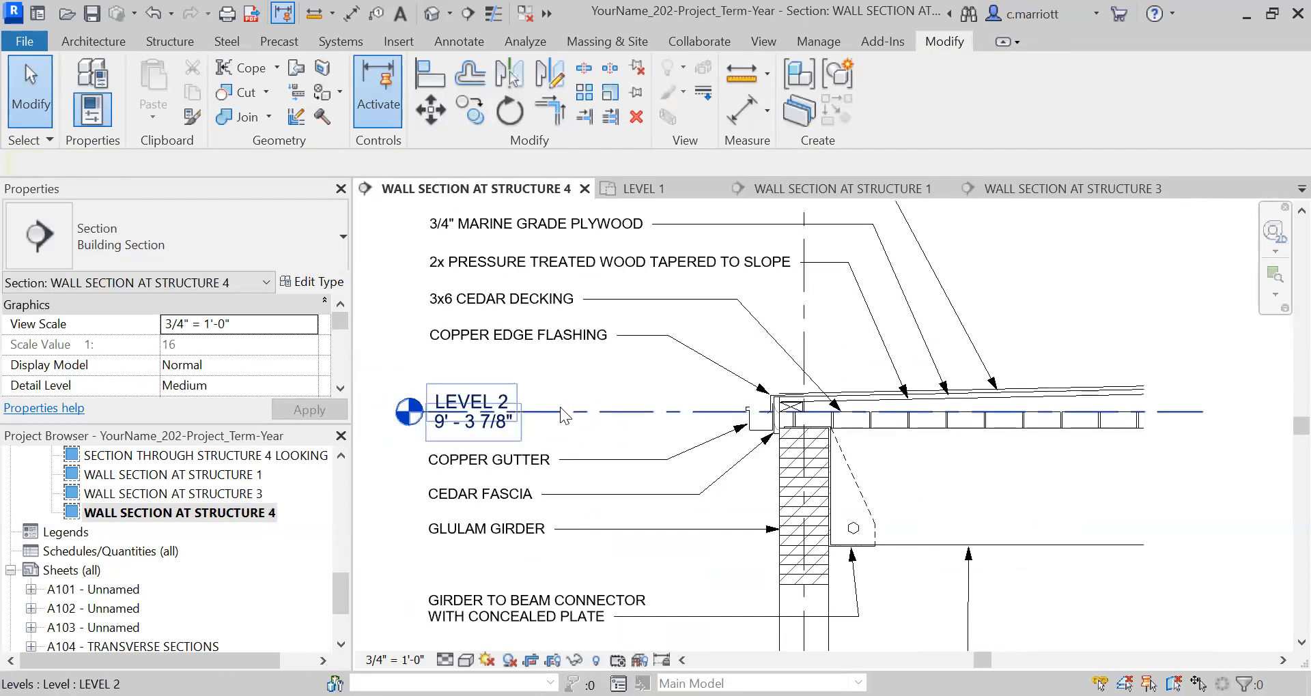
Hide the LEVEL 2 level element above the copper gutter note in the Structure 4 wall section.
left_click(560, 410)
right_click(559, 407)
mouse_move(615, 346)
left_click(821, 345)
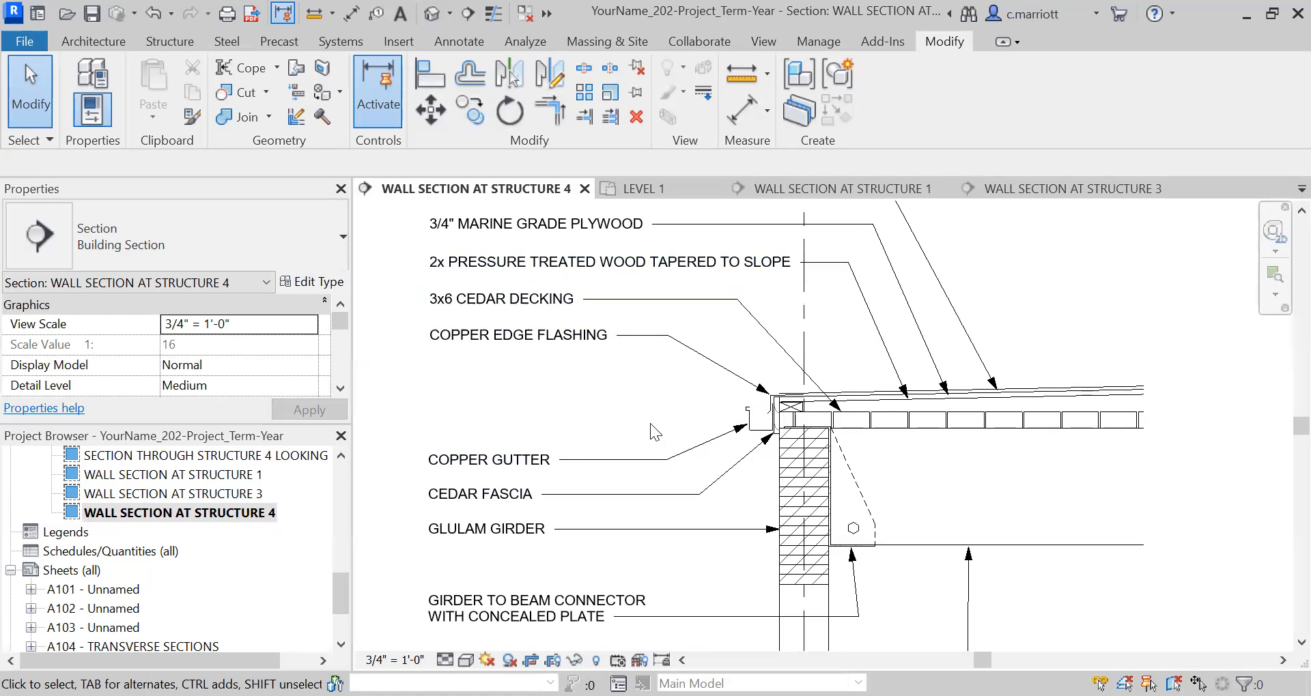
Draw a new level along the top of the upper cedar decking at 9' 3 7/8", with its head beside the Structure 4 notes.
left_click(123, 38)
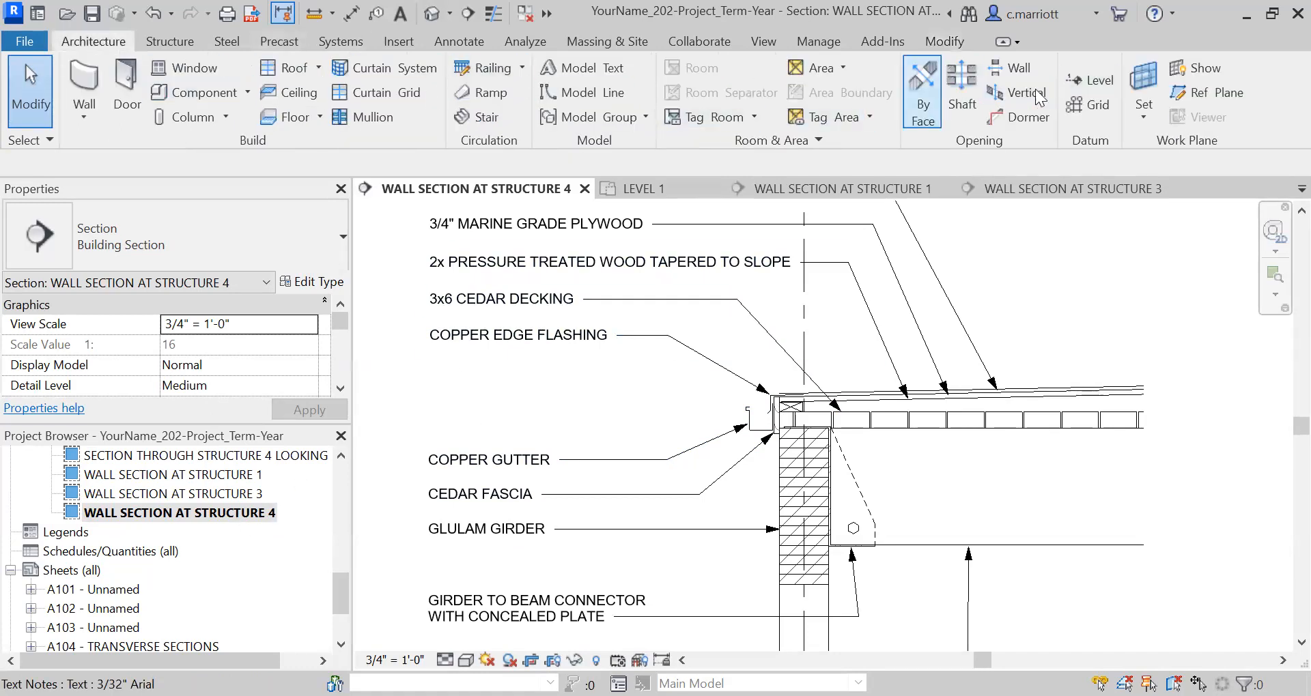
left_click(1091, 80)
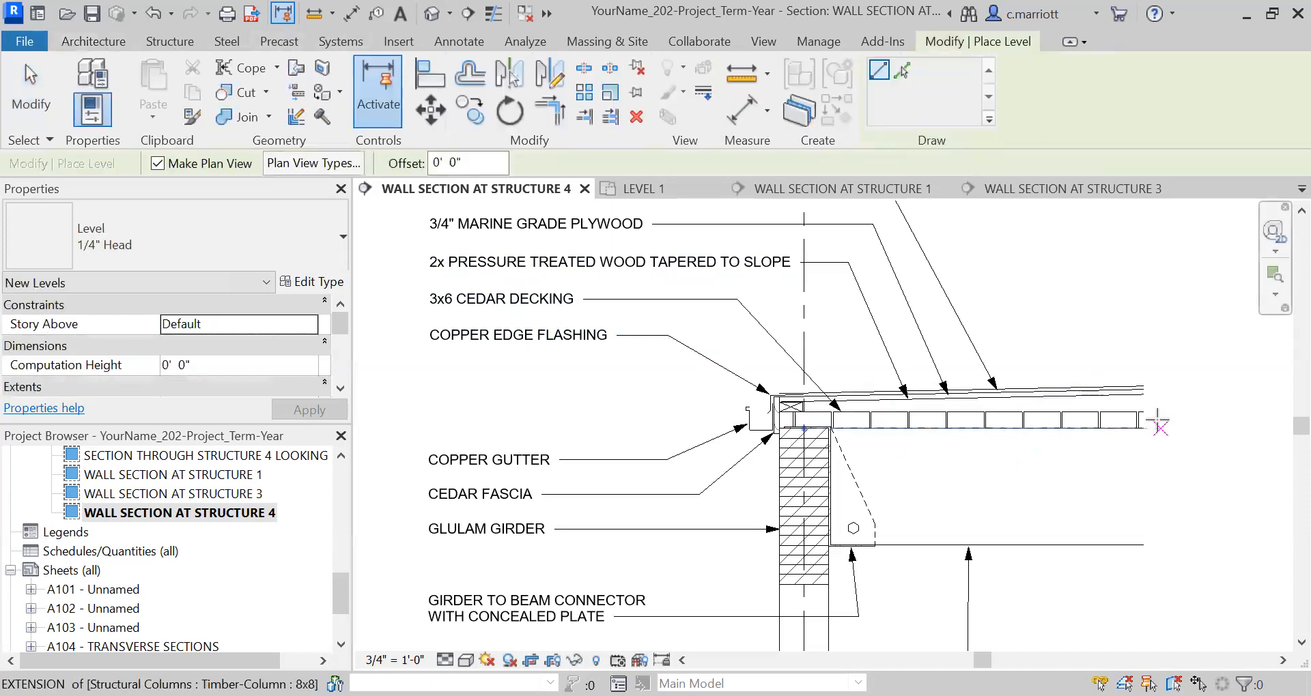
left_click(1095, 413)
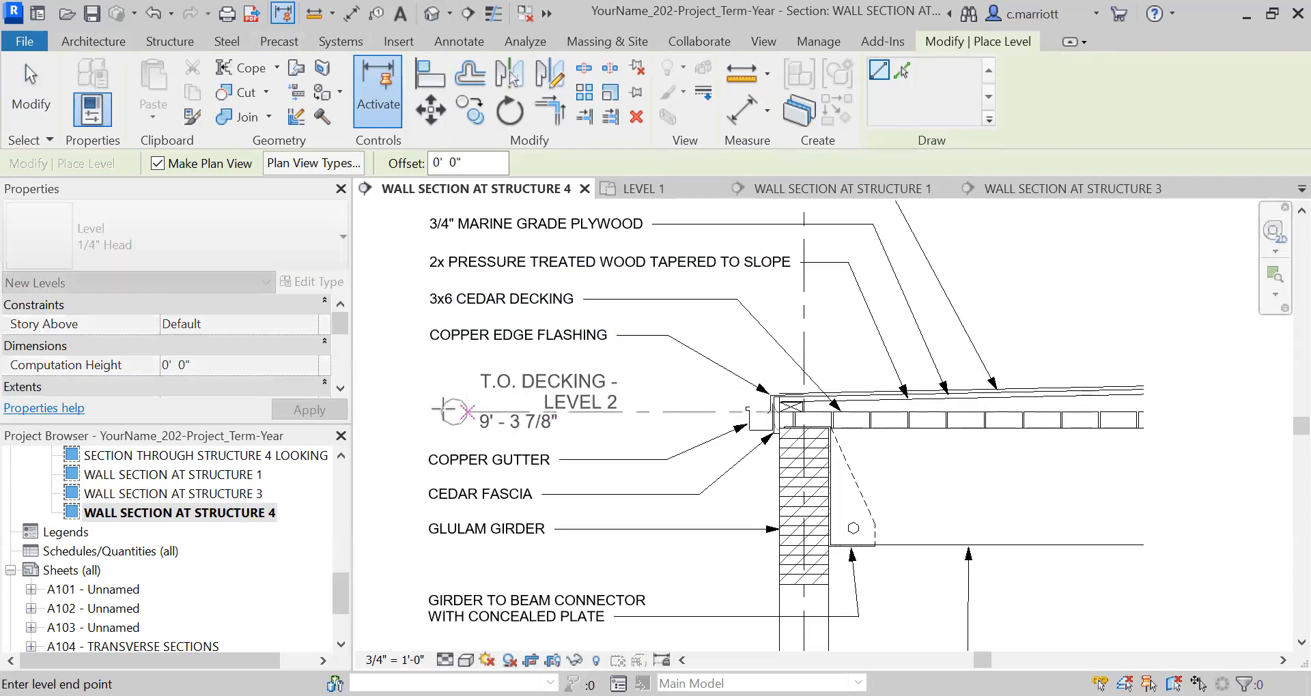
scroll(443, 410, "down", 4)
middle_click_drag(511, 398, 598, 296)
scroll(533, 330, "up", 1)
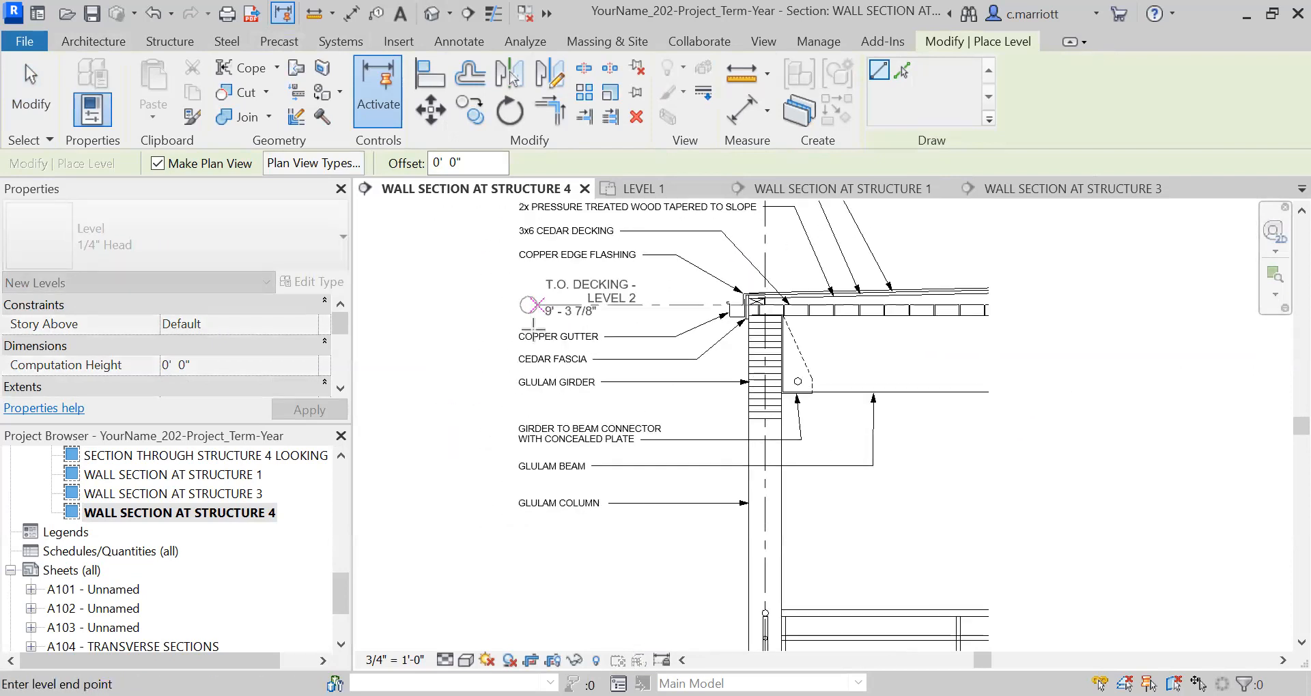
left_click(511, 304)
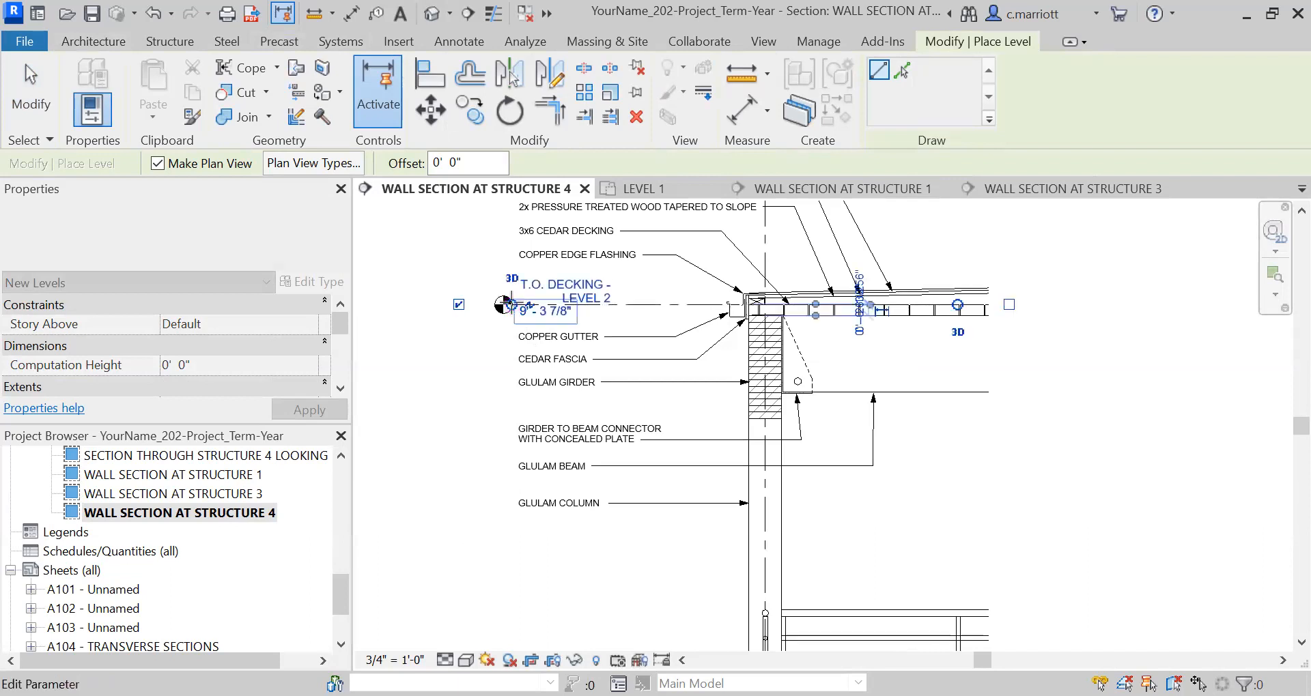
key("Escape")
key("Escape")
scroll(600, 324, "down", 1)
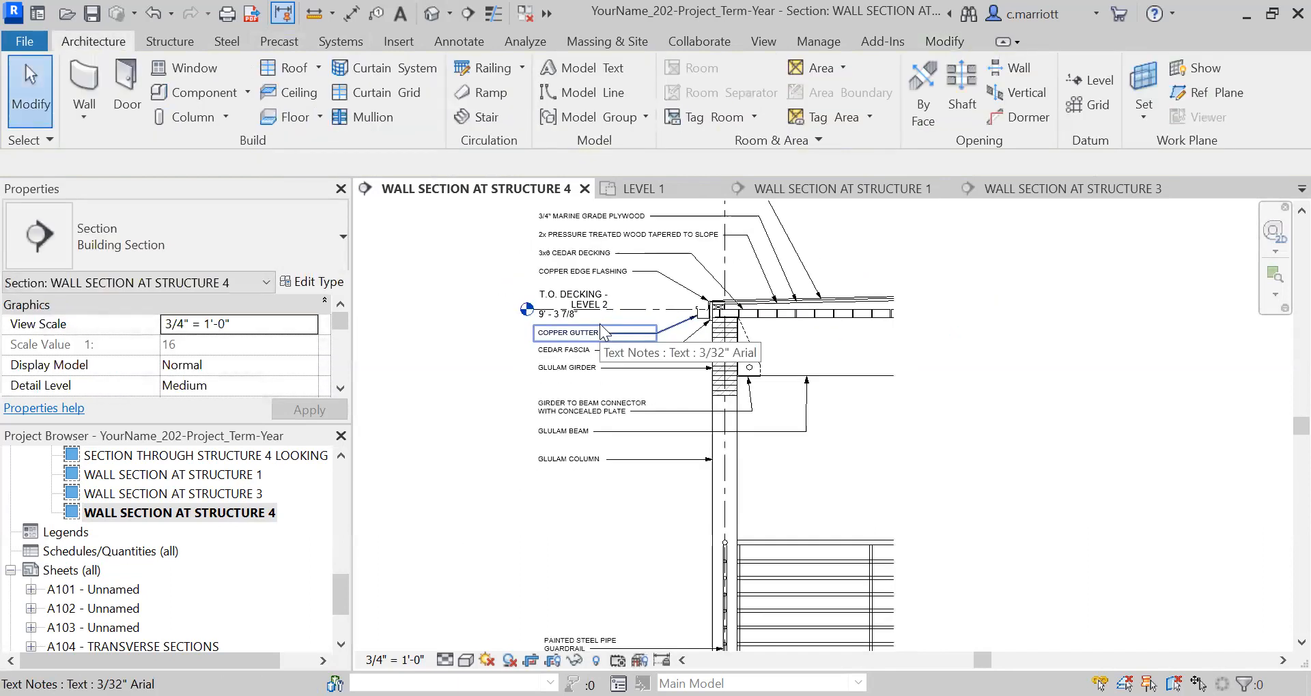
scroll(840, 373, "down", 2)
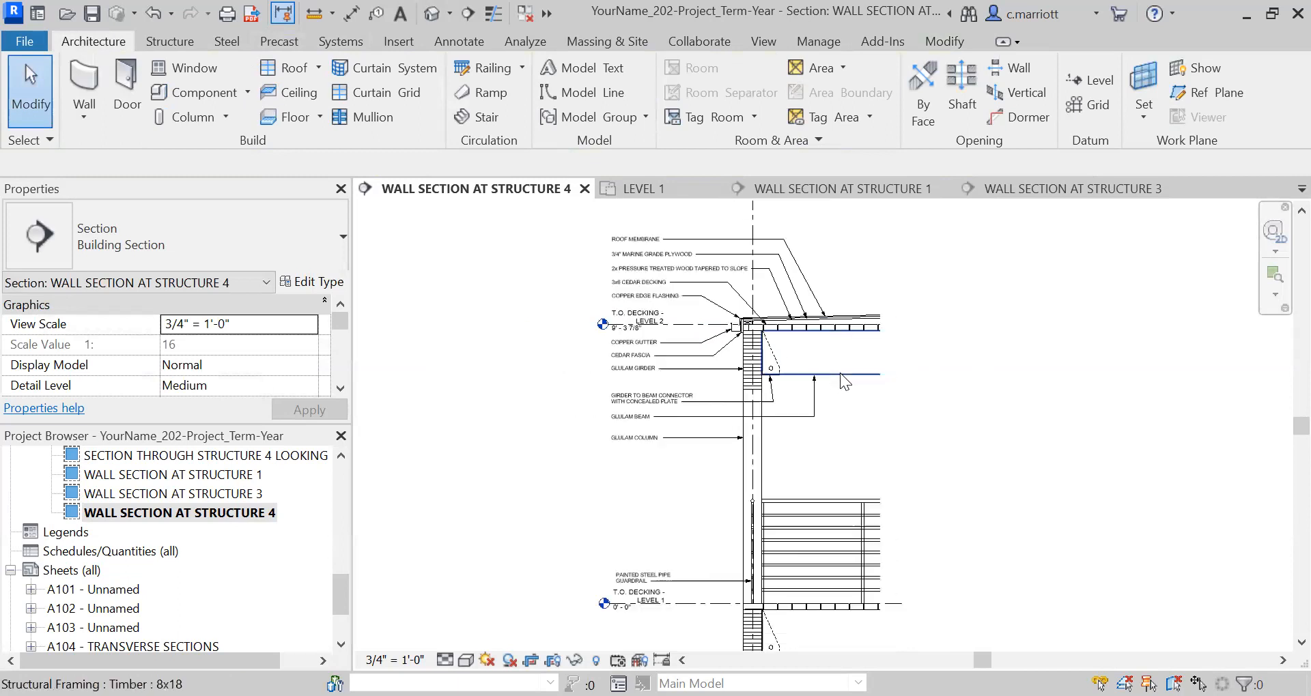
Extend the plain end of the T.O. DECKING - LEVEL 2 line past the decking to align with the Level 1 line.
left_click(792, 348)
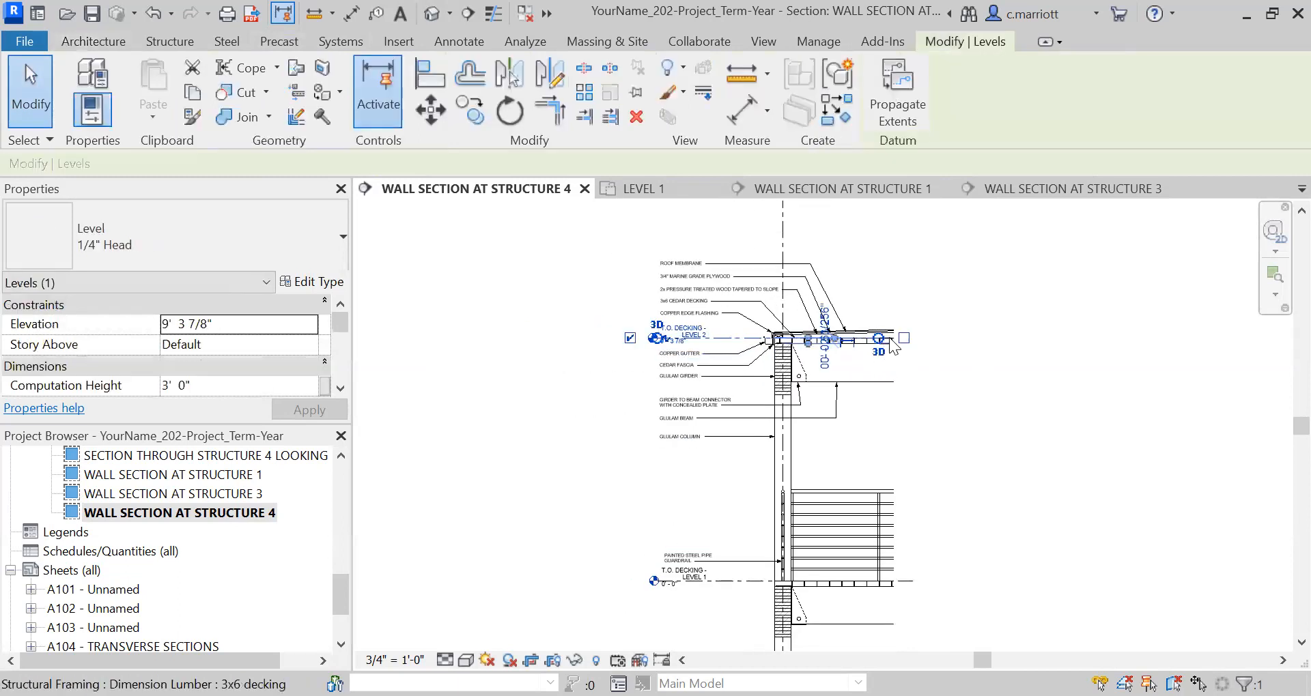
left_click_drag(920, 339, 912, 339)
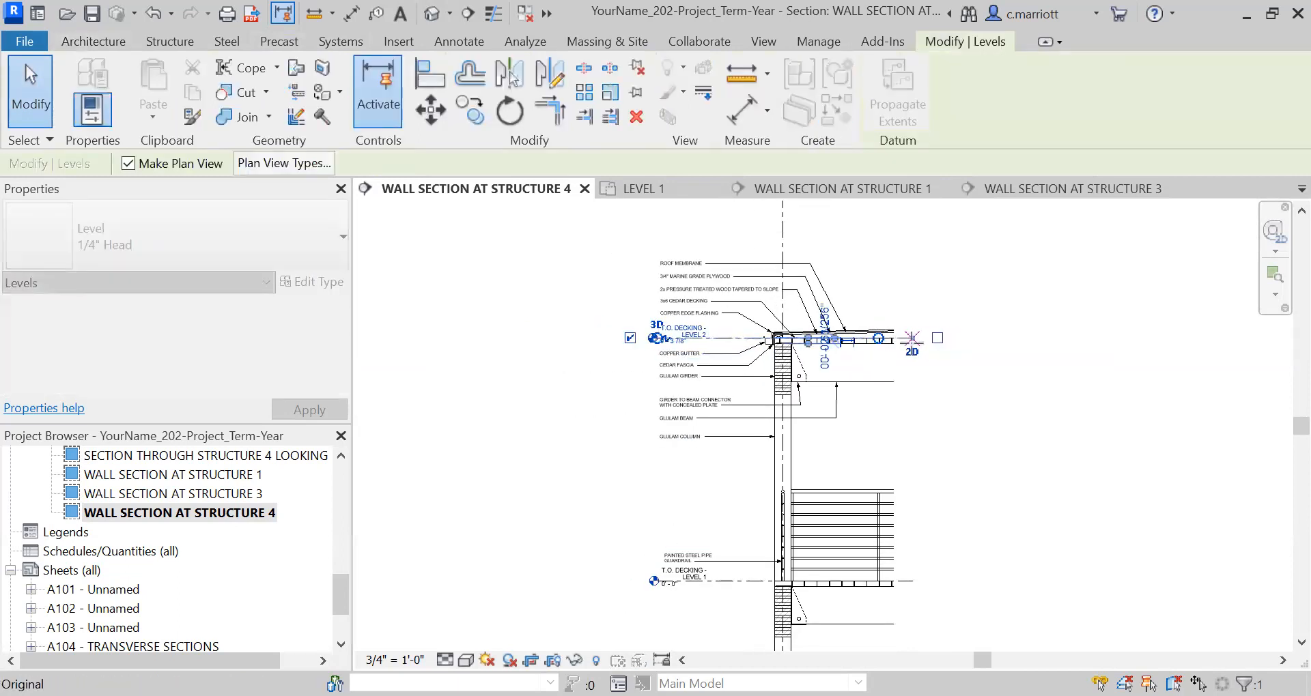
left_click(941, 386)
scroll(643, 332, "up", 2)
scroll(787, 352, "up", 5)
scroll(787, 352, "down", 6)
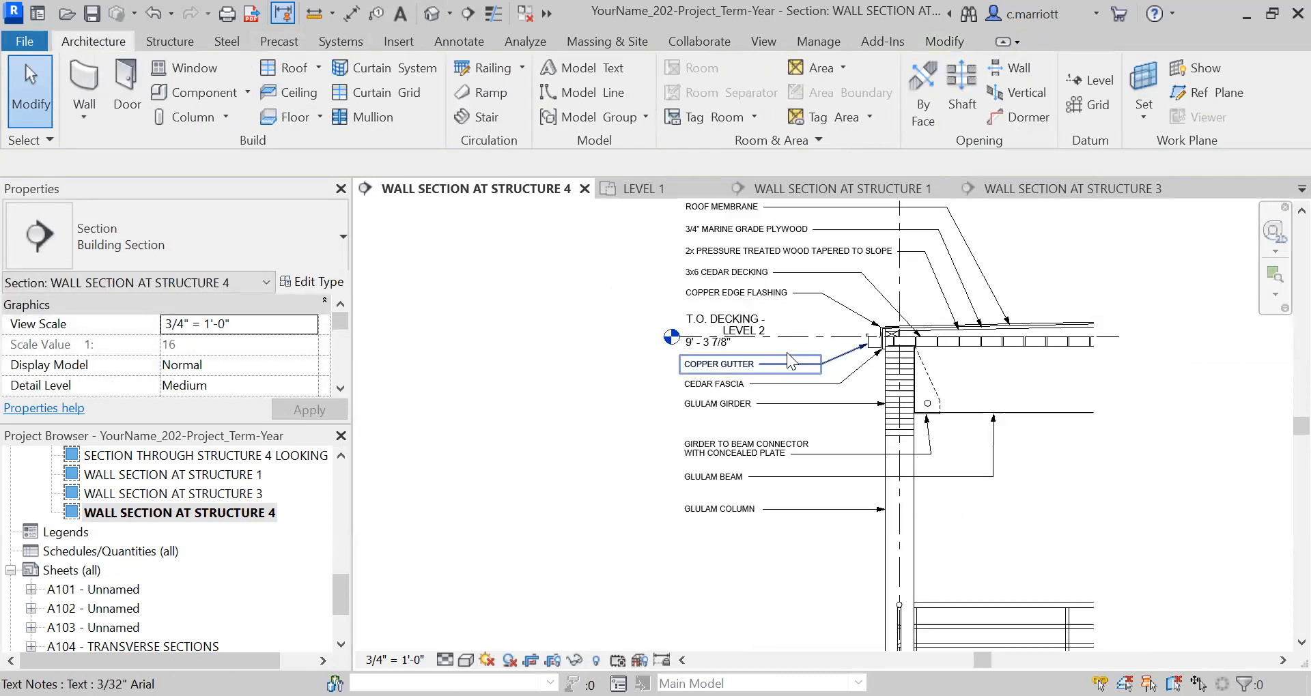
Open the Structure 3 wall section, hide the T.O. DECKING - LEVEL 2 level element, and check the notes up to the roof.
double_click(215, 491)
scroll(785, 400, "down", 2)
middle_click_drag(806, 244, 796, 636)
scroll(792, 485, "up", 4)
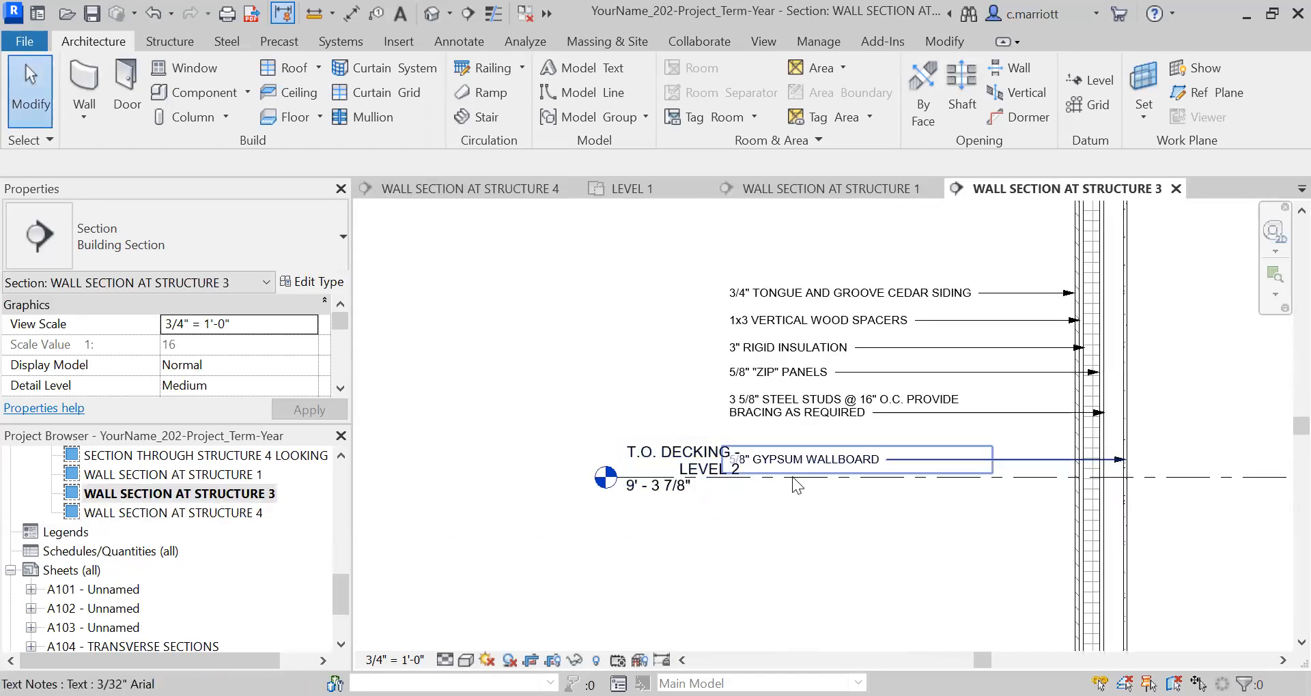
left_click(1203, 482)
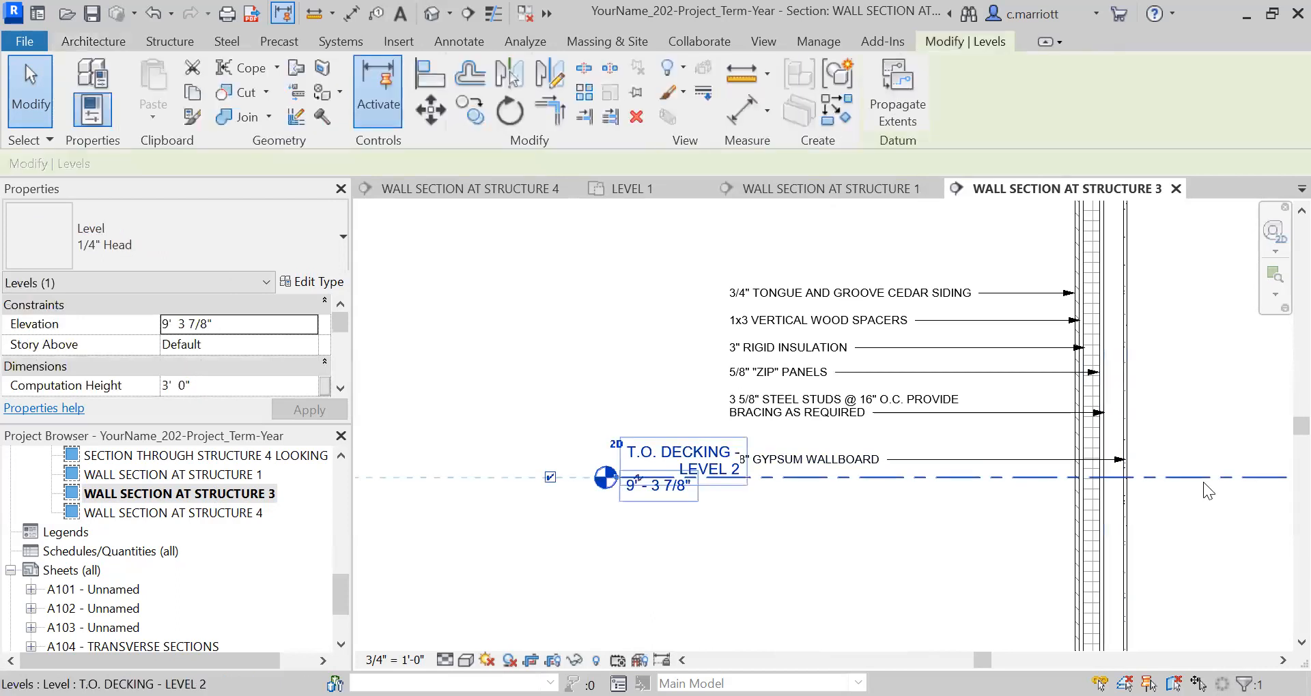
right_click(1157, 349)
mouse_move(1154, 343)
left_click(1039, 342)
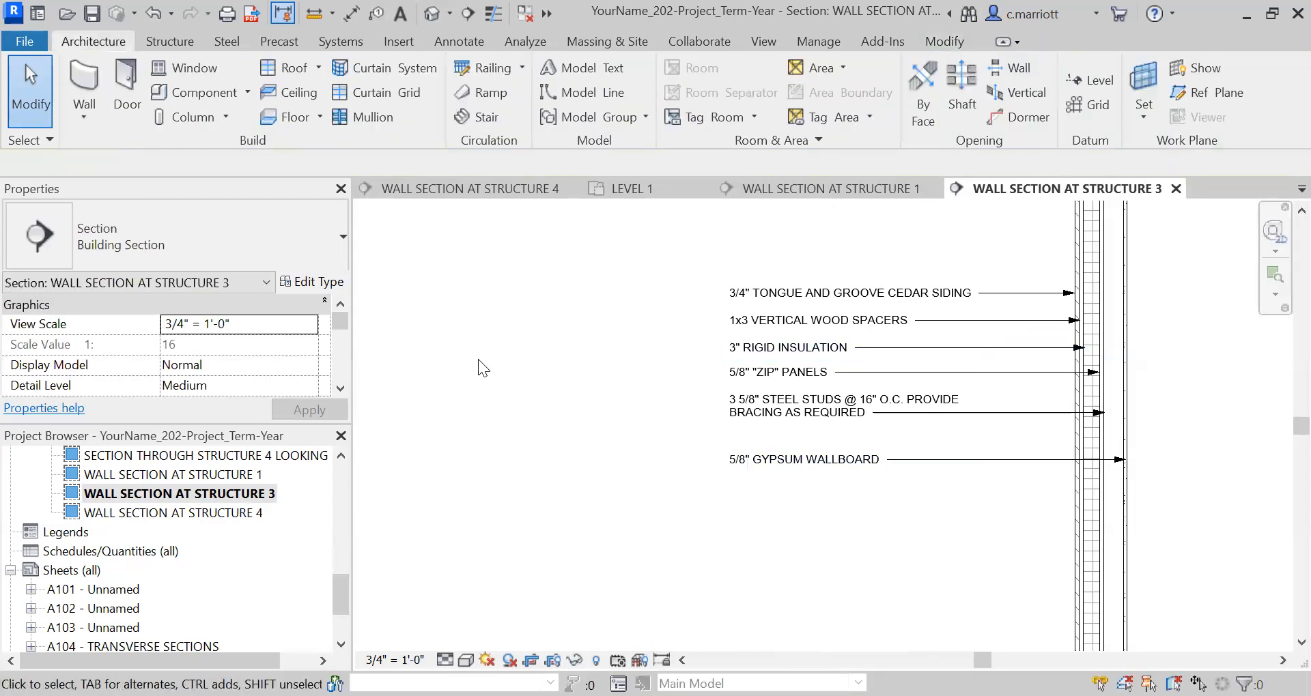
scroll(575, 352, "down", 3)
middle_click_drag(620, 362, 651, 574)
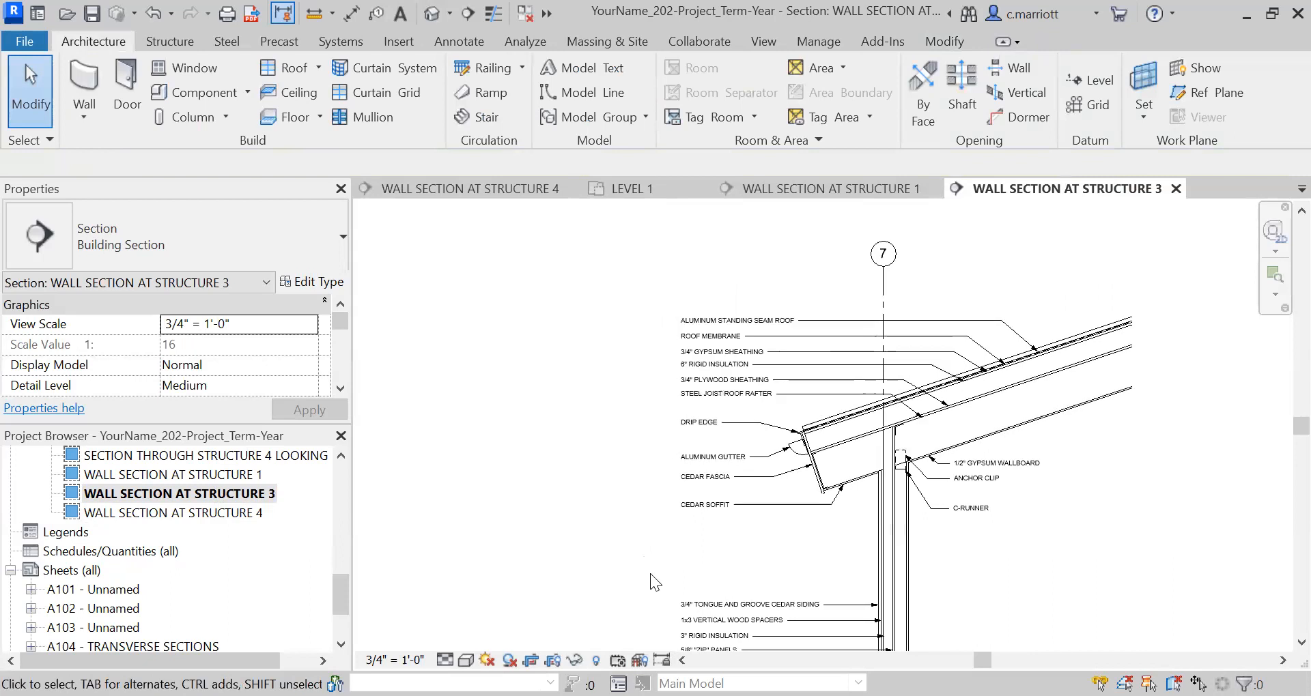
Open the Structure 1 wall section and check its level labels from the top plate down to the foundation.
left_click(202, 478)
double_click(202, 478)
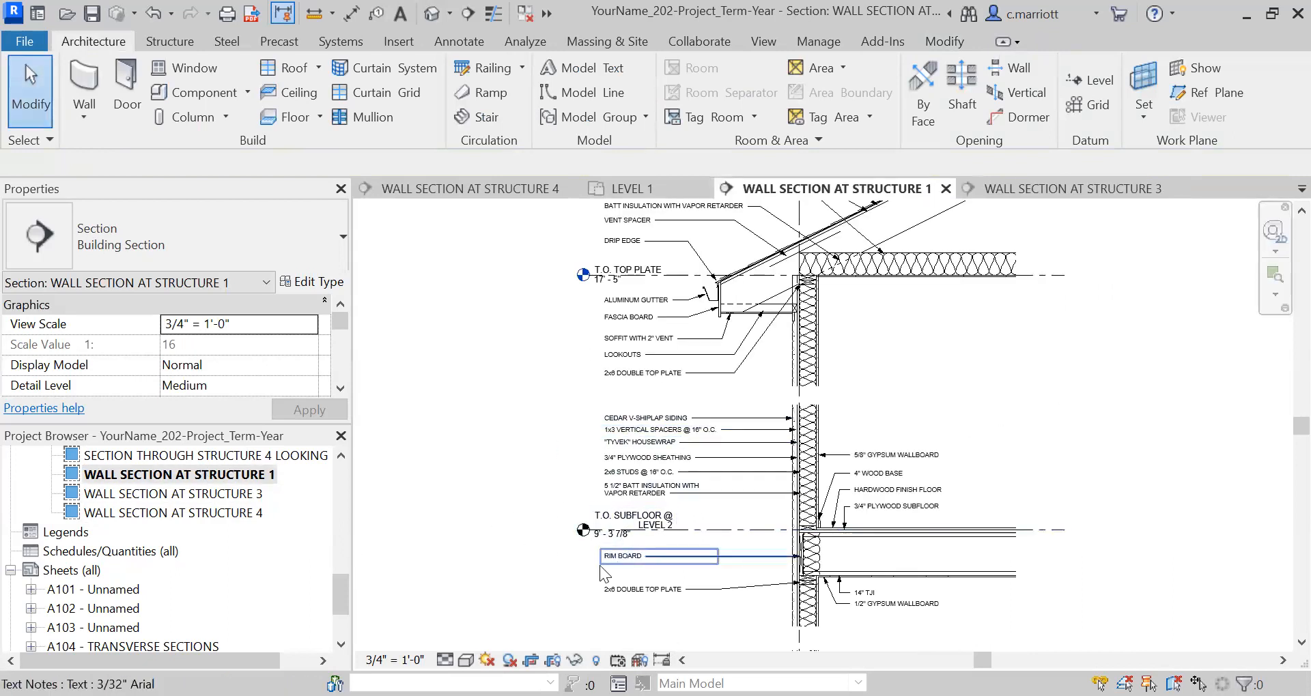
scroll(536, 548, "down", 2)
middle_click_drag(535, 547, 550, 344)
middle_click_drag(580, 469, 586, 396)
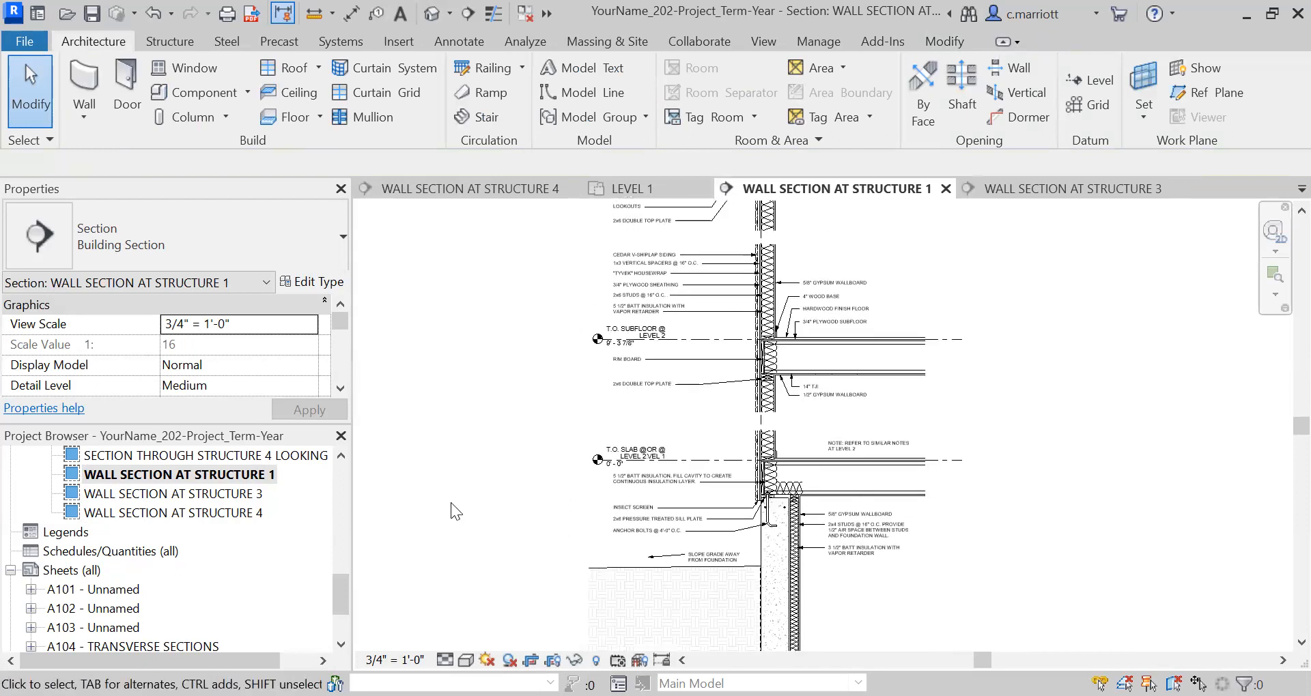
Open the Structure 4 wall section and check the T.O. DECKING labels at Level 1 and Level 2 against the surrounding notes.
double_click(241, 512)
scroll(847, 513, "down", 2)
middle_click_drag(840, 465, 820, 297)
scroll(812, 407, "up", 2)
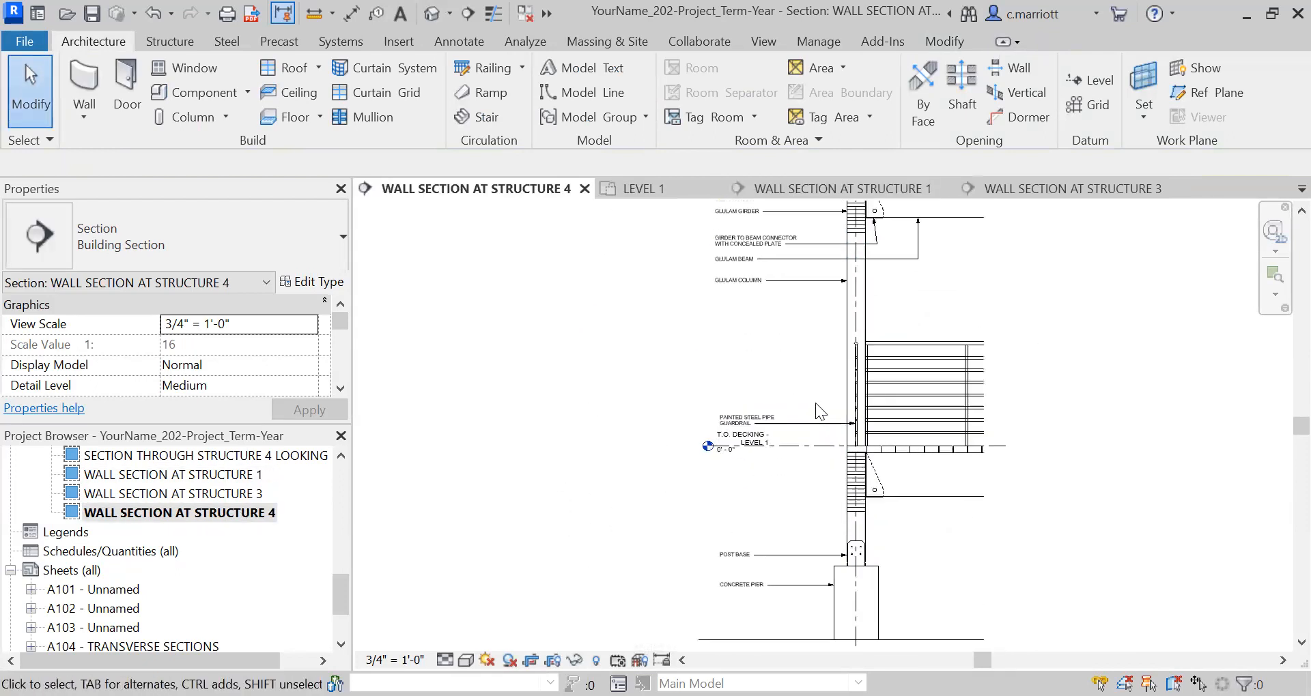
scroll(780, 417, "up", 1)
scroll(808, 458, "down", 4)
middle_click_drag(813, 497, 808, 612)
scroll(771, 396, "up", 3)
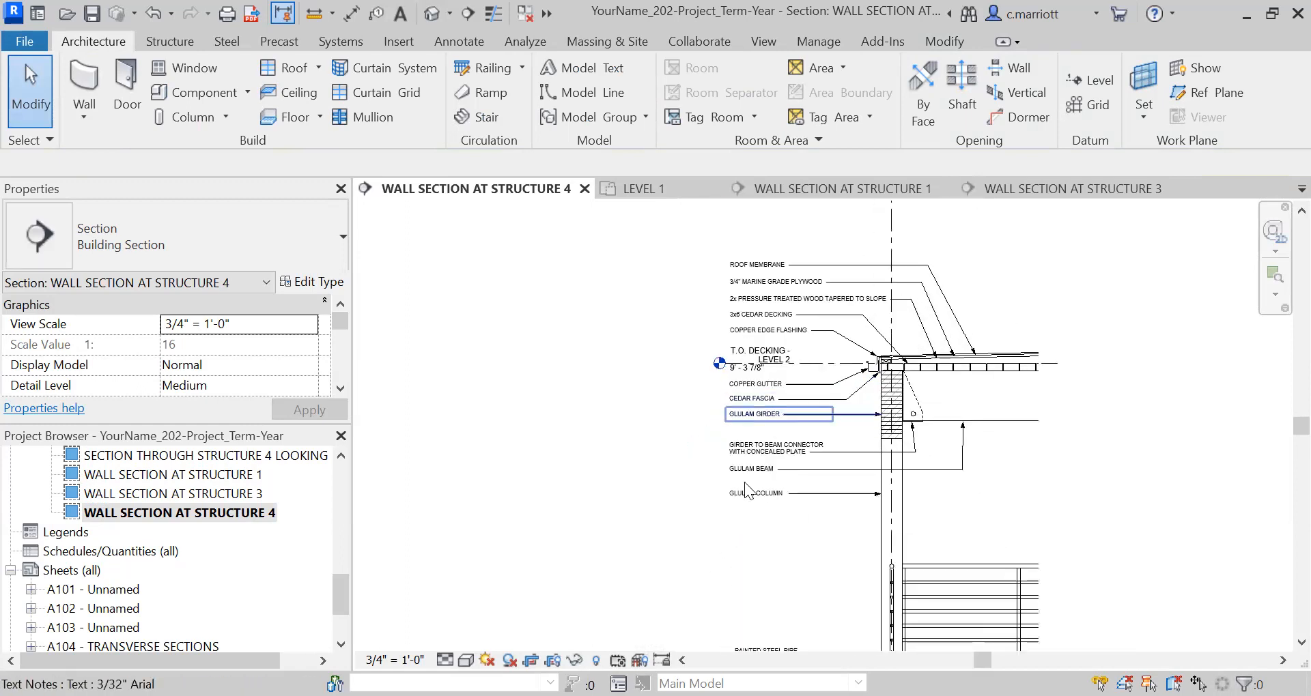
scroll(668, 507, "down", 1)
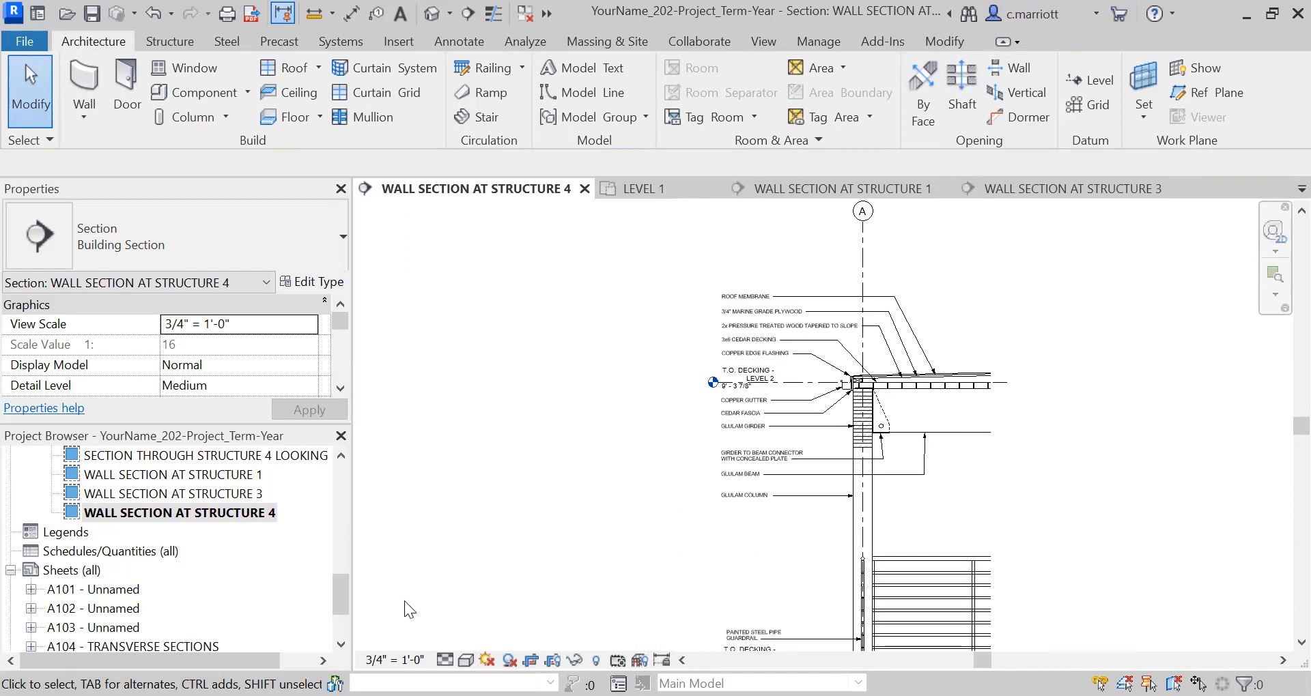
Open sheet A105 - WALL SECTIONS and check the level labels and notes across all three wall sections.
left_click(341, 627)
double_click(139, 570)
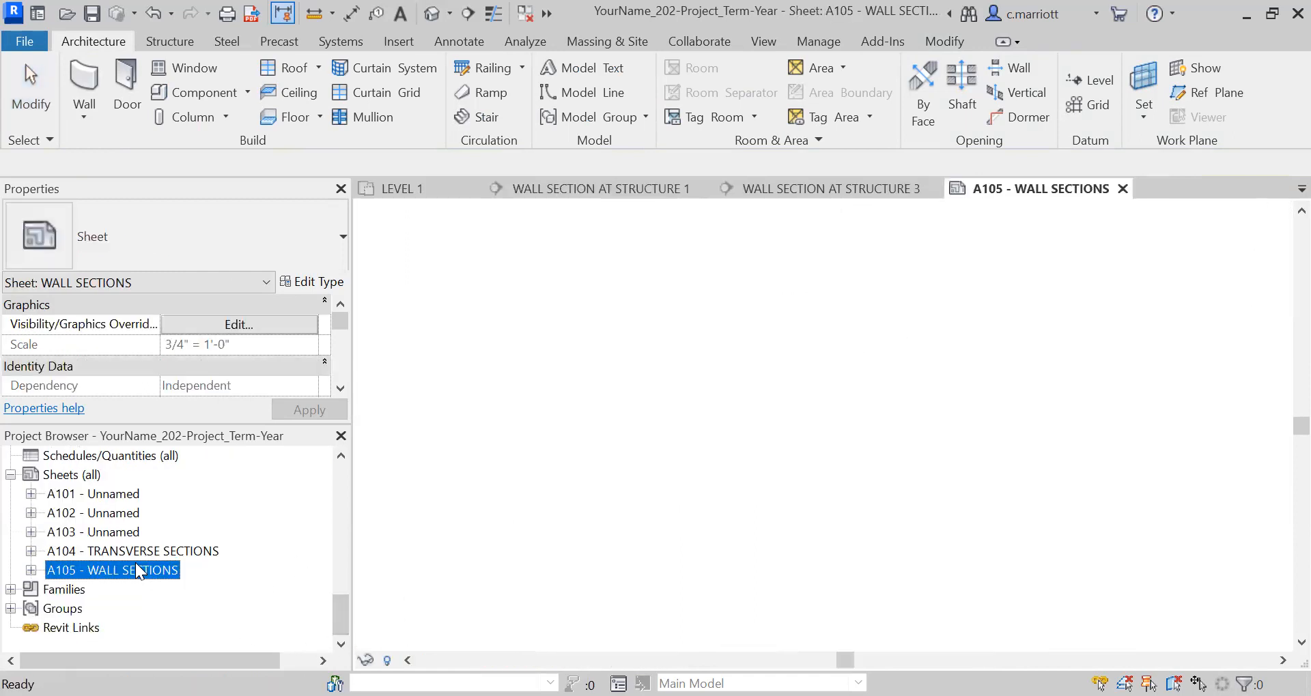
scroll(619, 478, "down", 3)
scroll(732, 507, "down", 3)
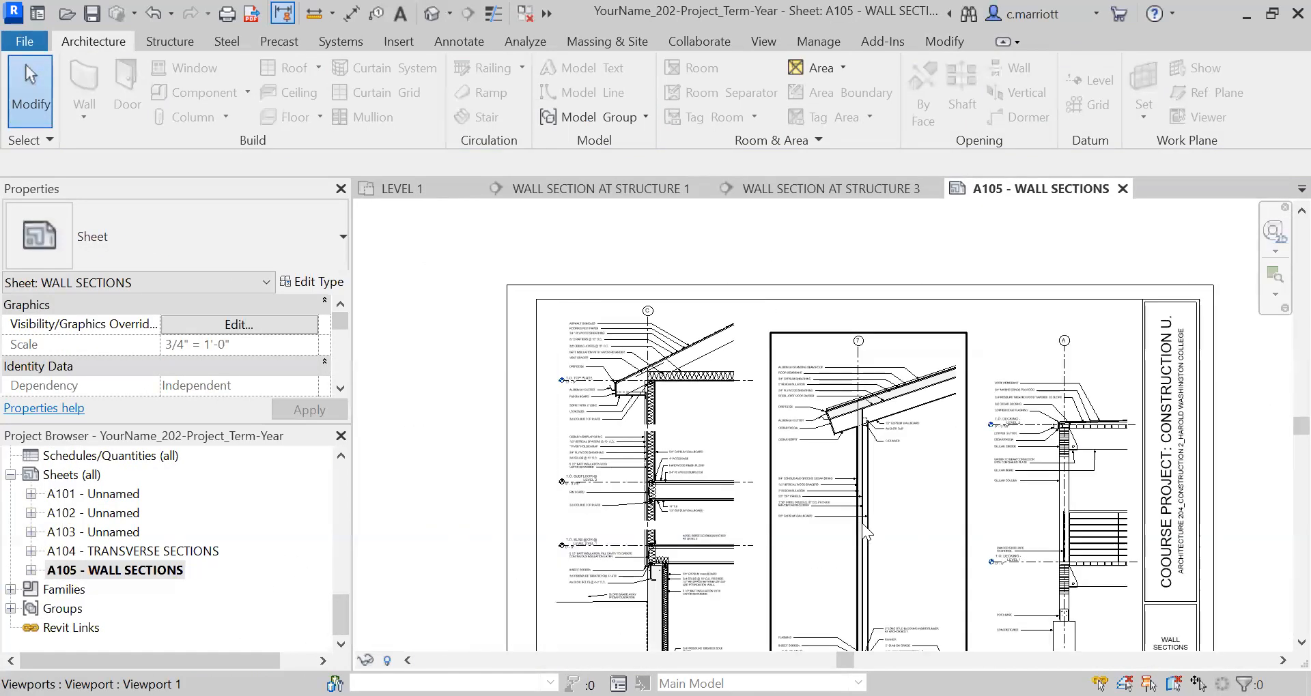
middle_click_drag(854, 556, 855, 490)
scroll(819, 563, "up", 5)
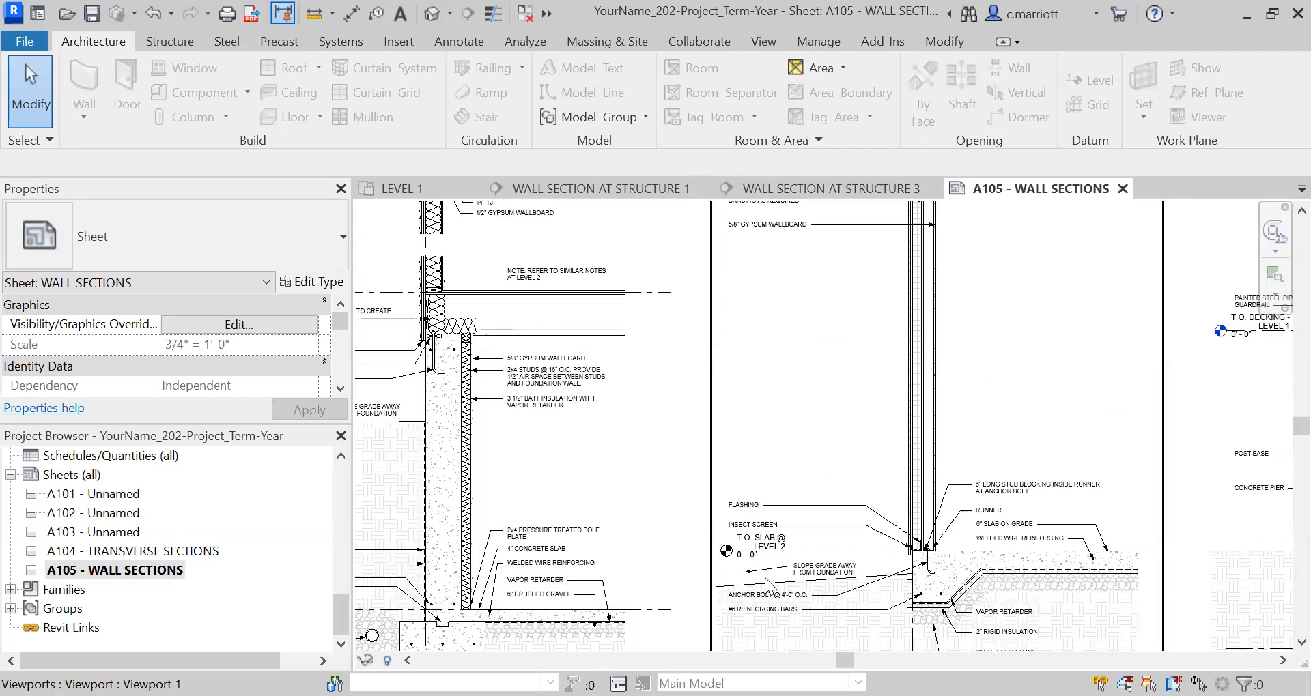
scroll(823, 564, "down", 2)
scroll(829, 552, "down", 3)
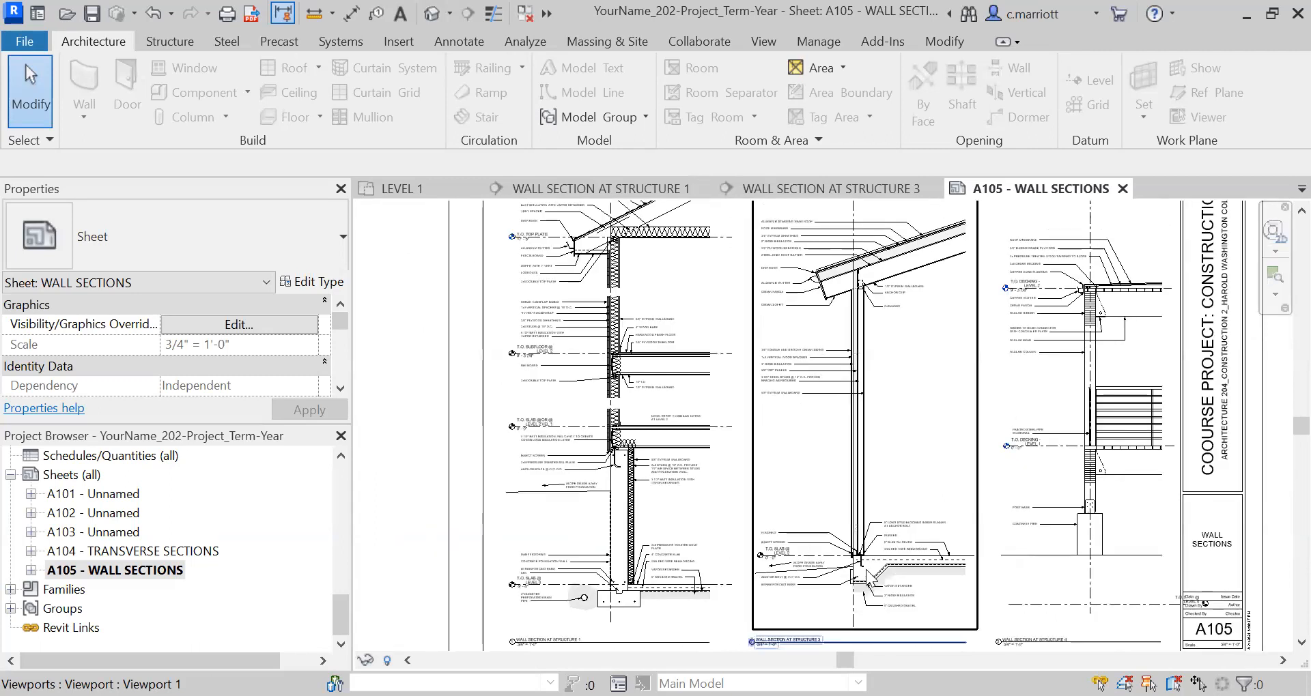
scroll(1081, 492, "up", 2)
scroll(1076, 494, "down", 3)
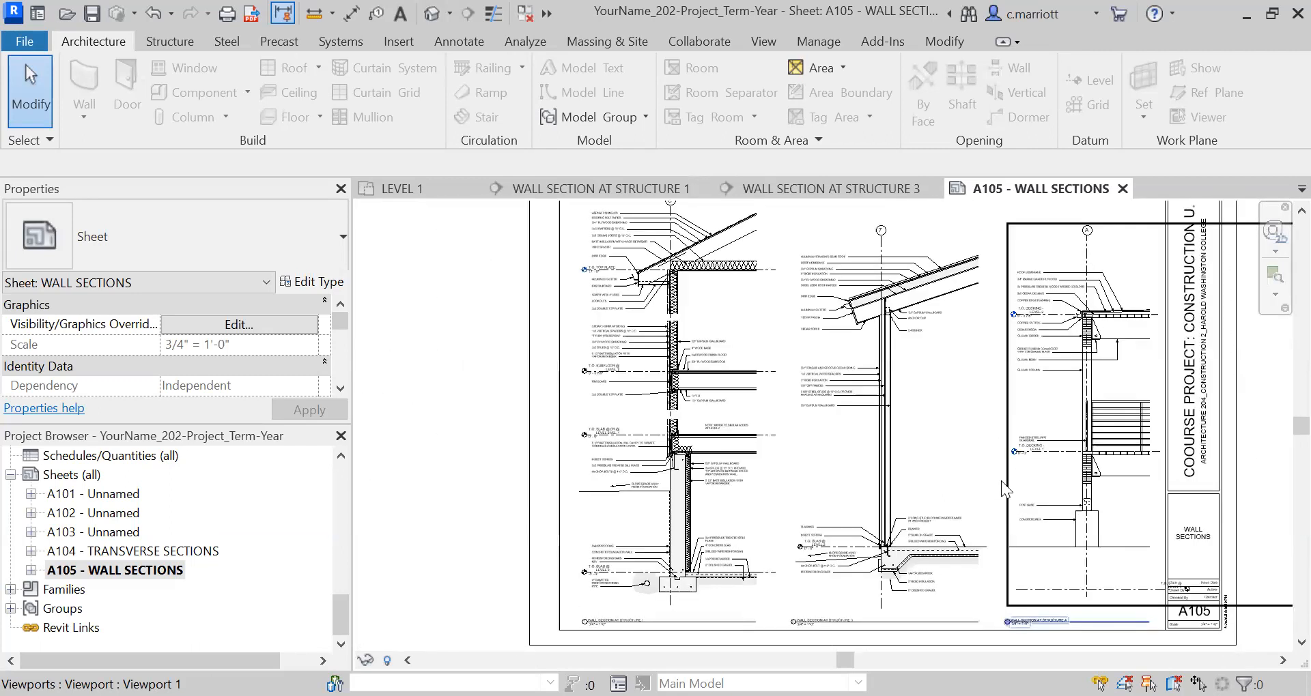
middle_click_drag(562, 427, 498, 448)
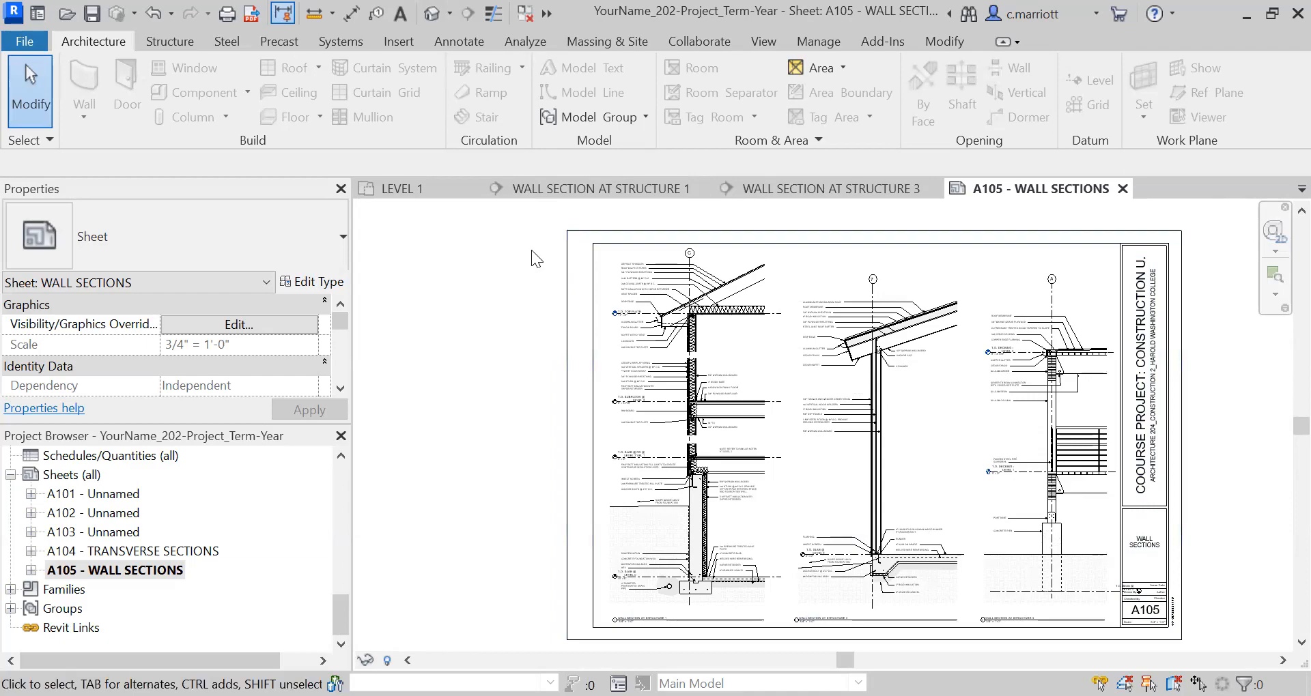
Inspect the Level 0 level line and head beside the title block in the Structure 4 section on the sheet.
scroll(1112, 621, "up", 2)
scroll(1113, 594, "up", 2)
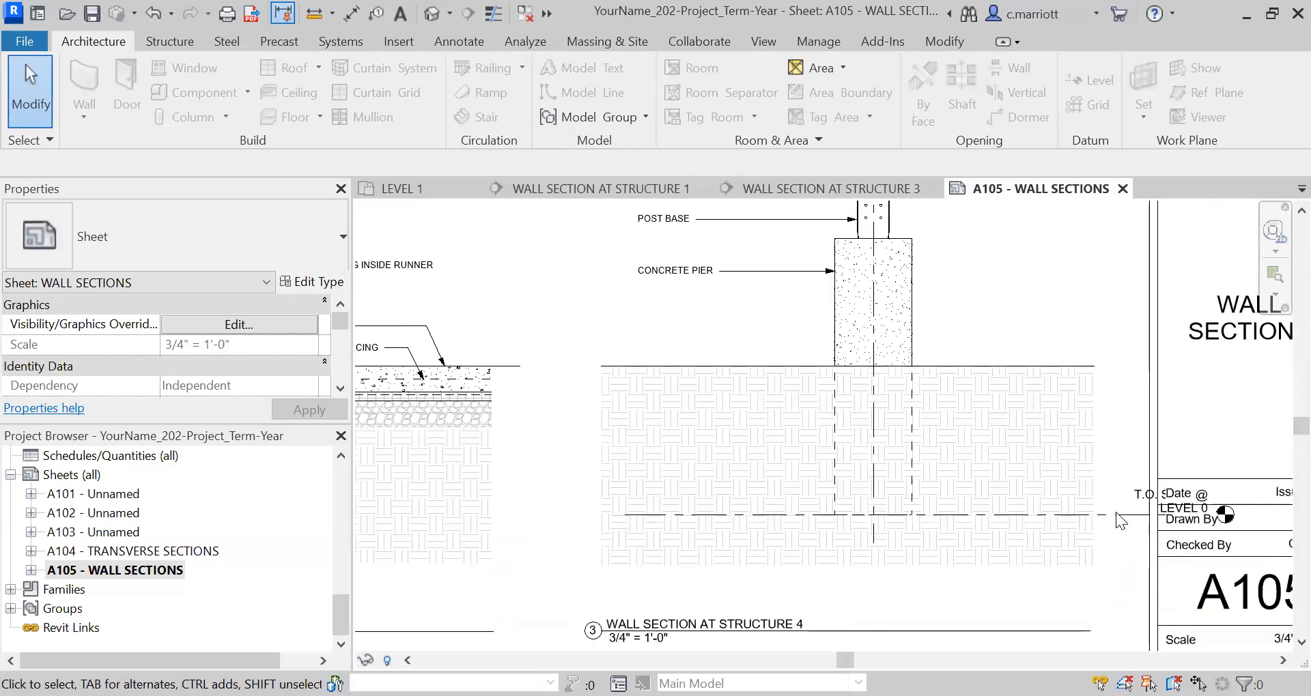
scroll(1115, 512, "up", 1)
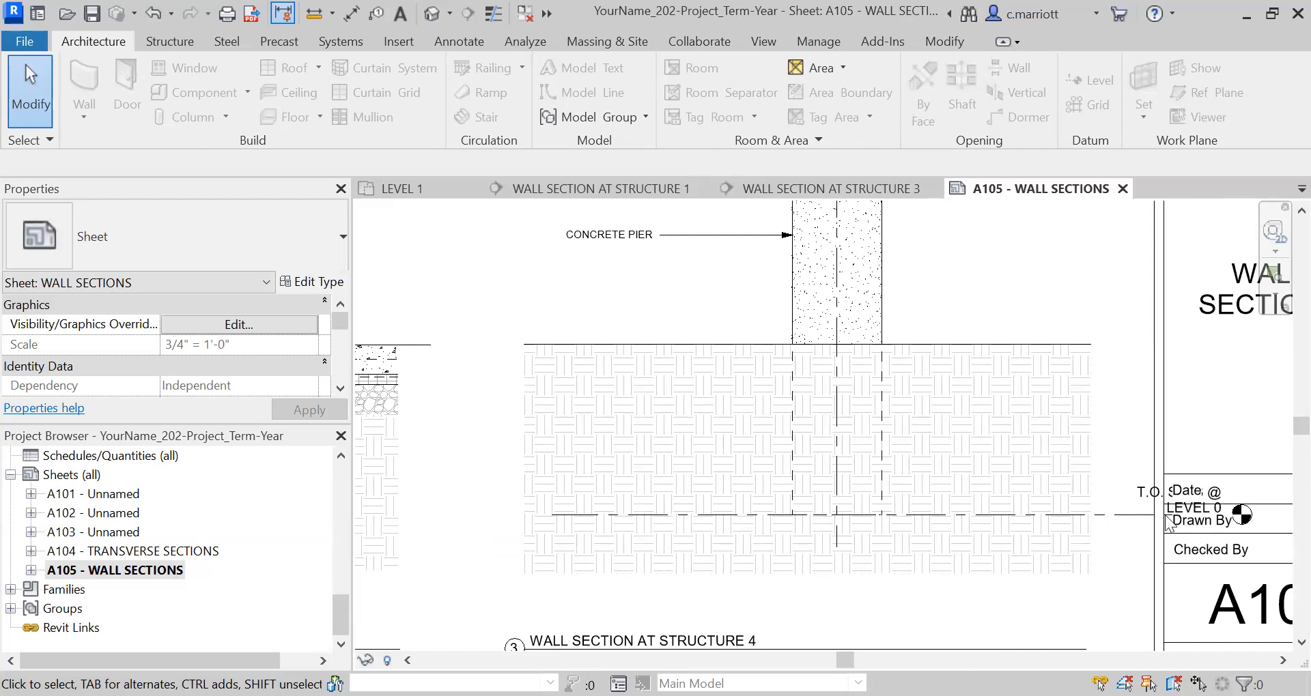
scroll(1169, 522, "down", 5)
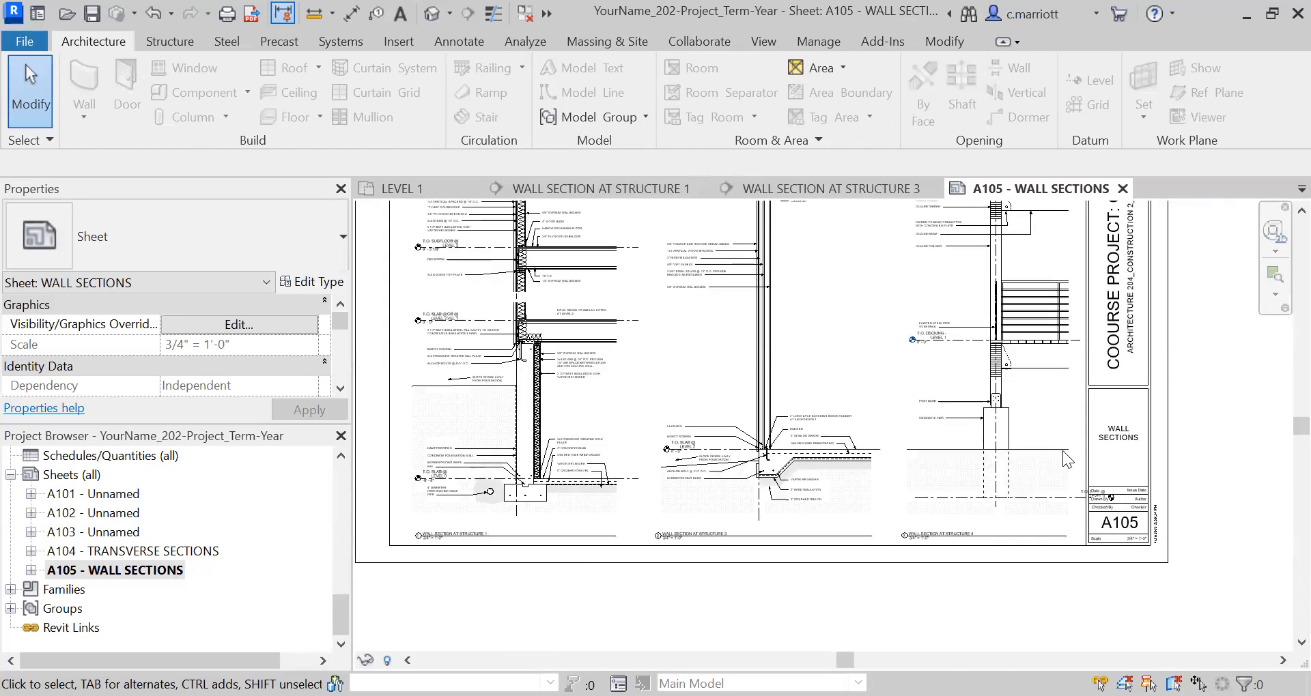
scroll(1062, 450, "down", 1)
scroll(1066, 493, "up", 1)
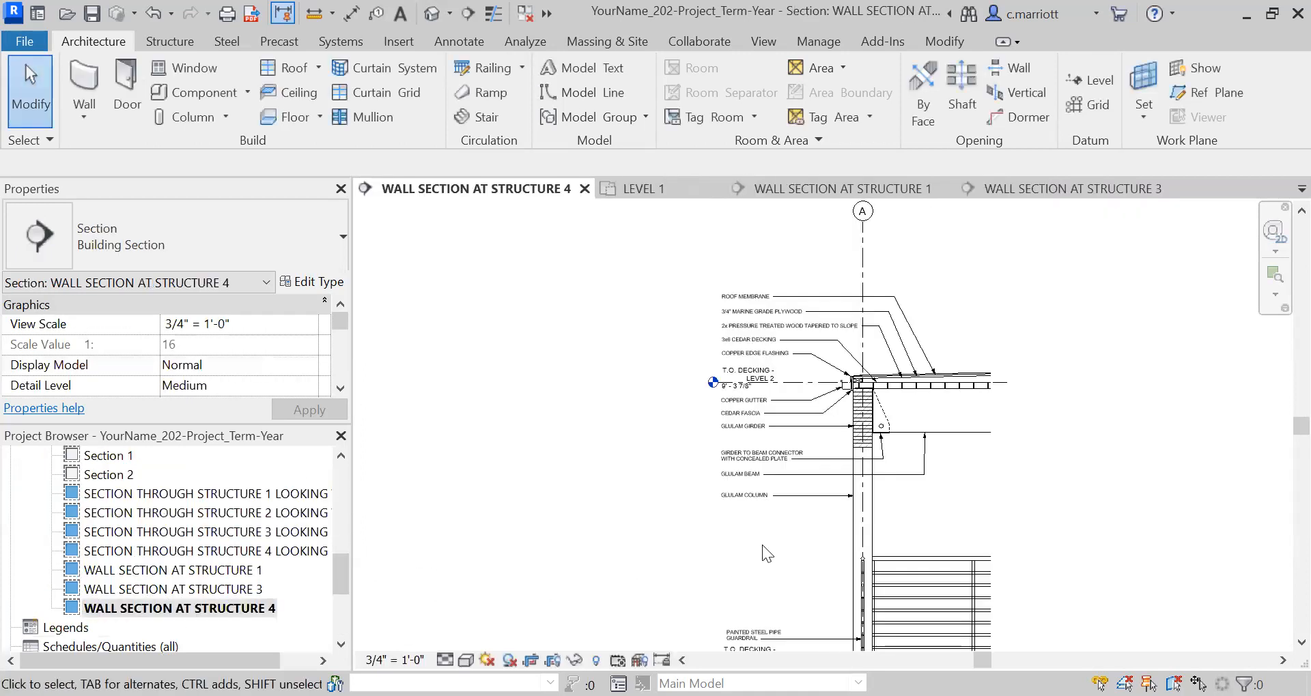
Open the Structure 4 wall section and hide the T.O. SLAB @ LEVEL 0 level element at the bottom of the pier.
scroll(808, 490, "down", 2)
middle_click_drag(809, 491, 791, 273)
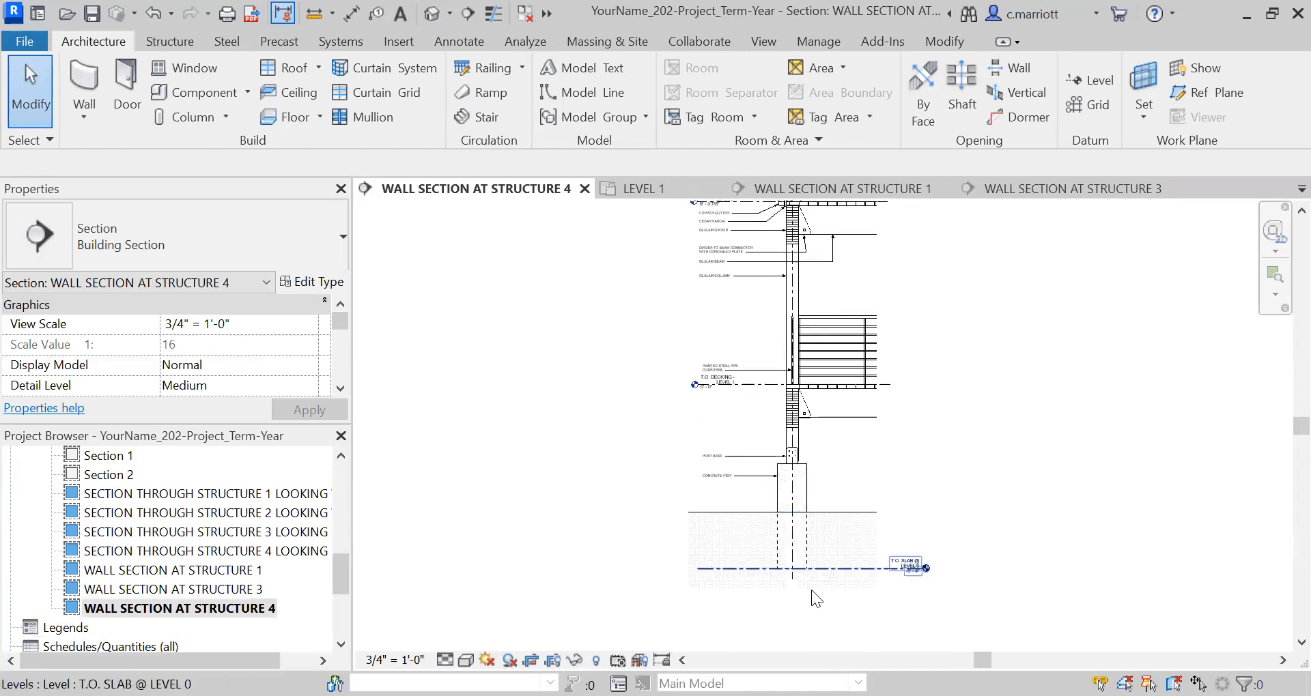
left_click(903, 568)
scroll(906, 570, "up", 3)
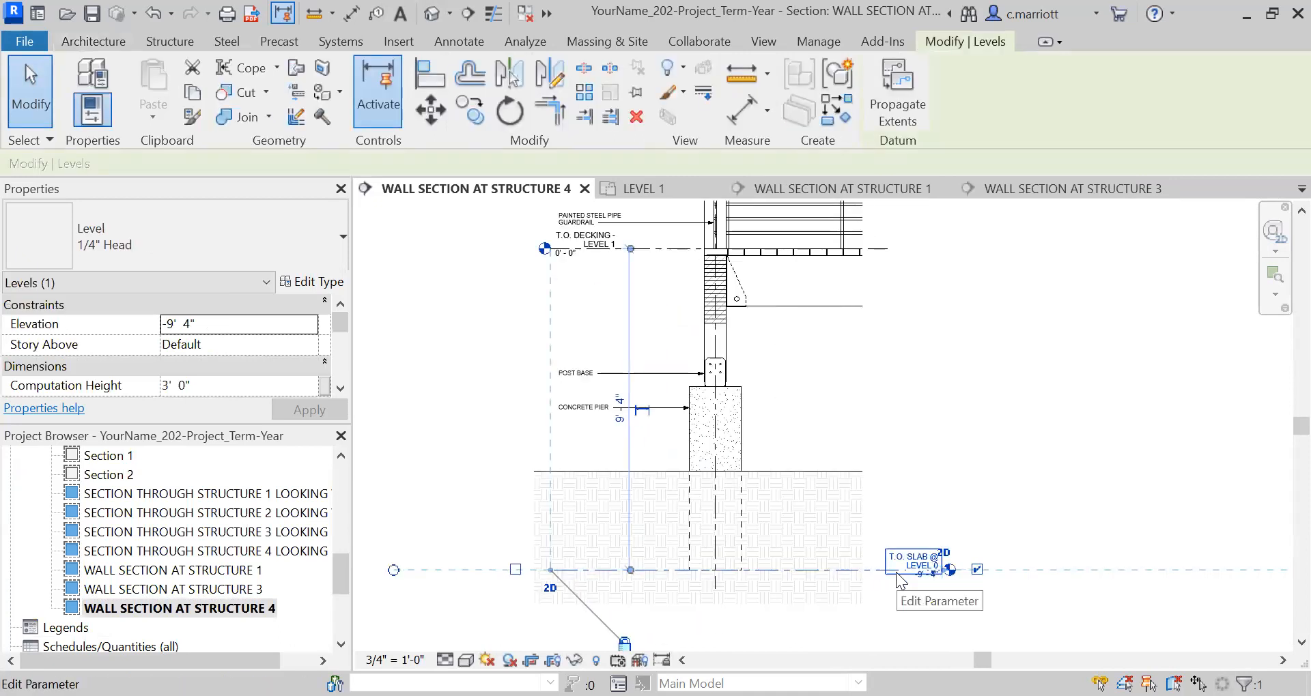
right_click(897, 577)
mouse_move(971, 222)
left_click(1148, 225)
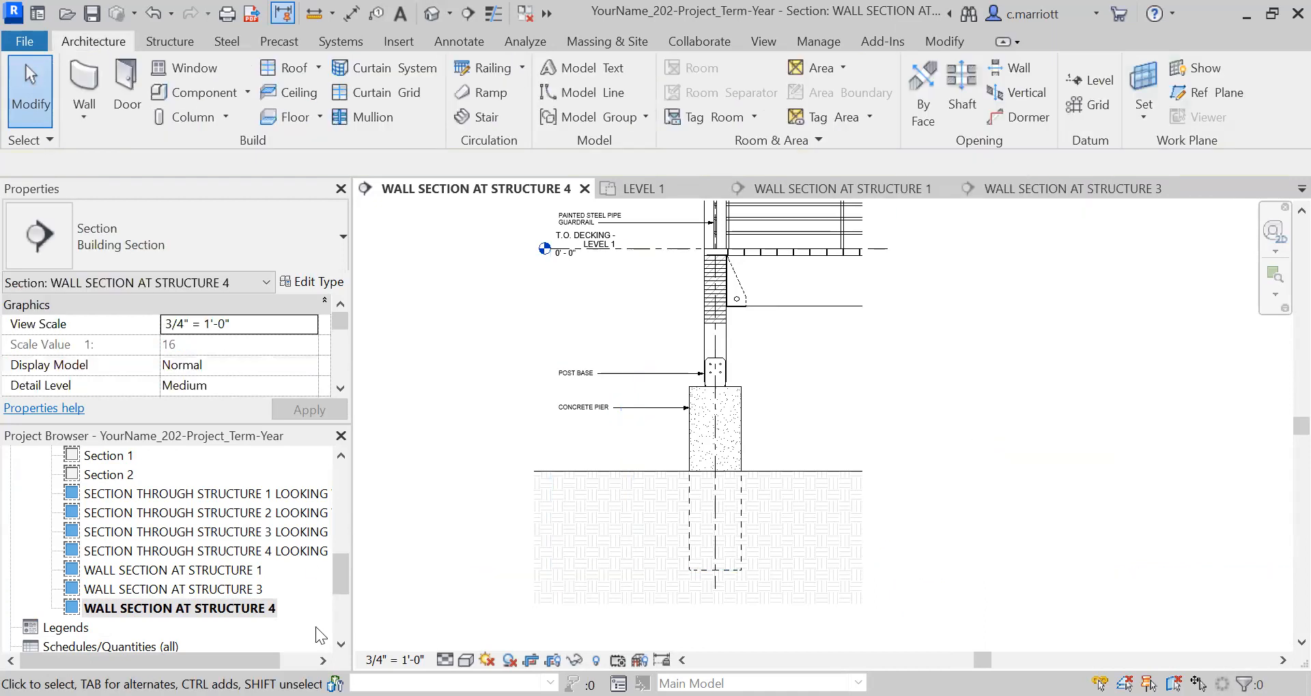
Return to sheet A105 and shift the Structure 4 viewport slightly away from the title block toward the Structure 3 section.
scroll(324, 645, "down", 3)
double_click(111, 568)
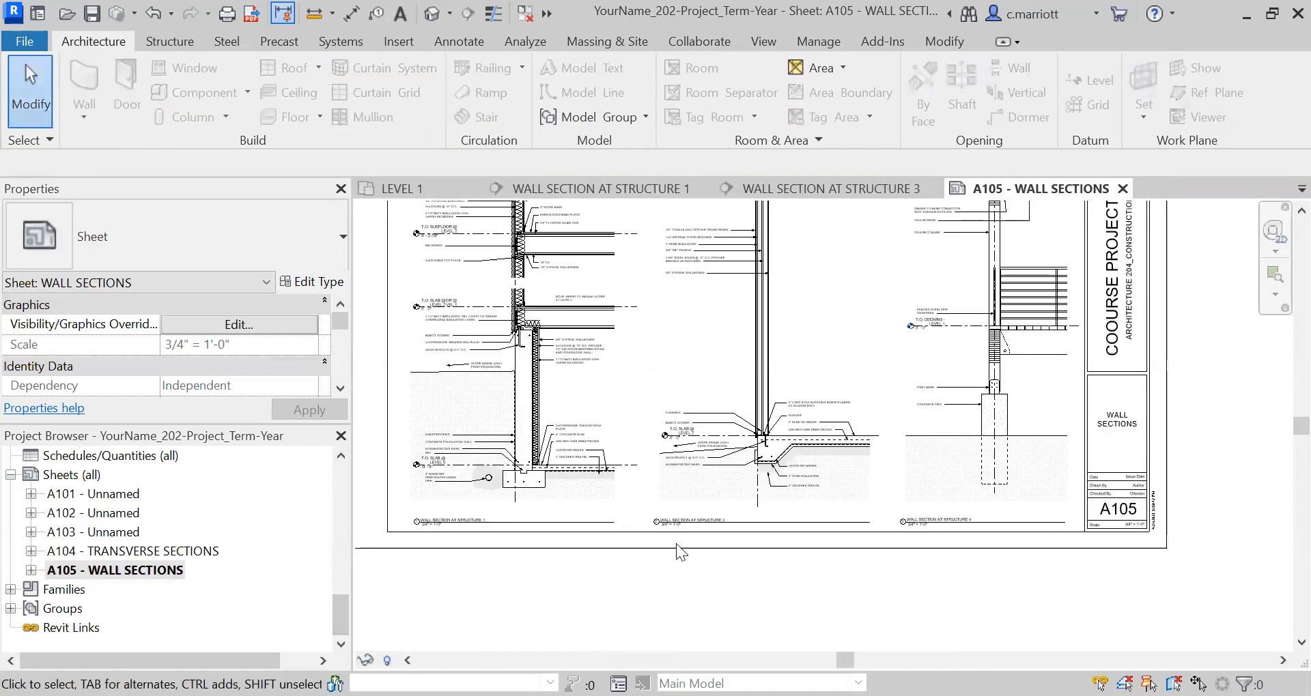
scroll(810, 553, "down", 2)
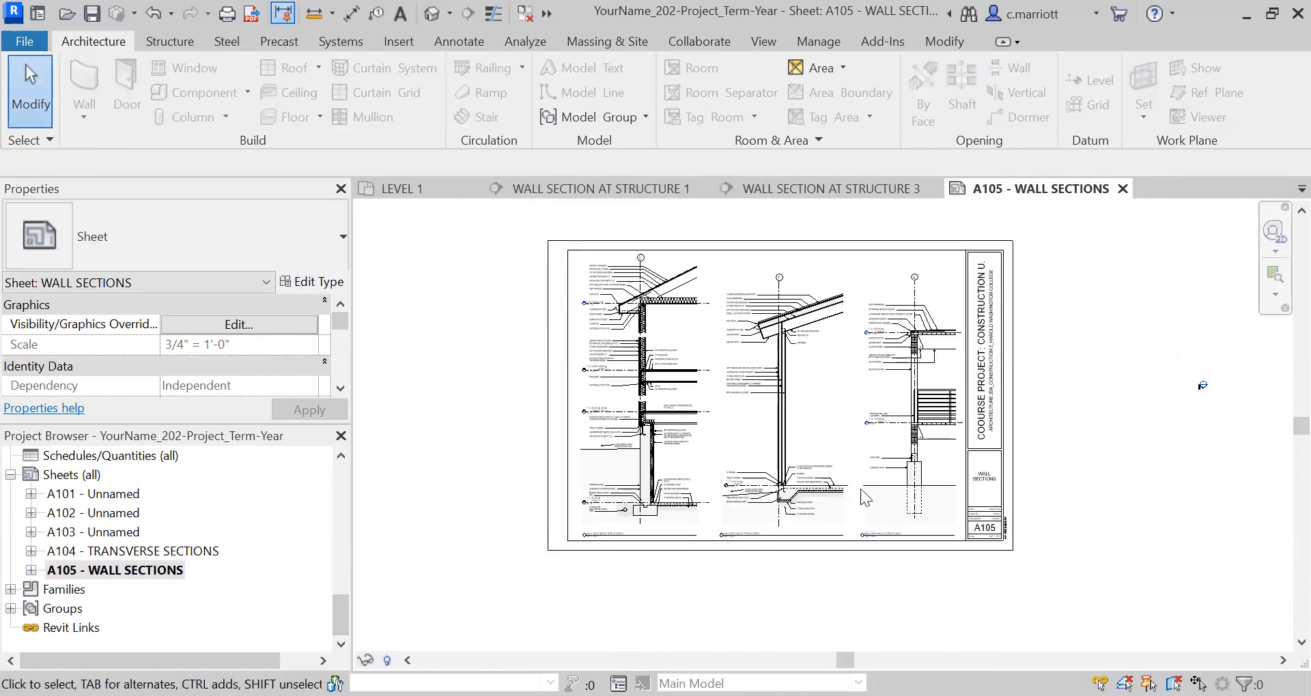
left_click(909, 418)
left_click_drag(910, 418, 904, 418)
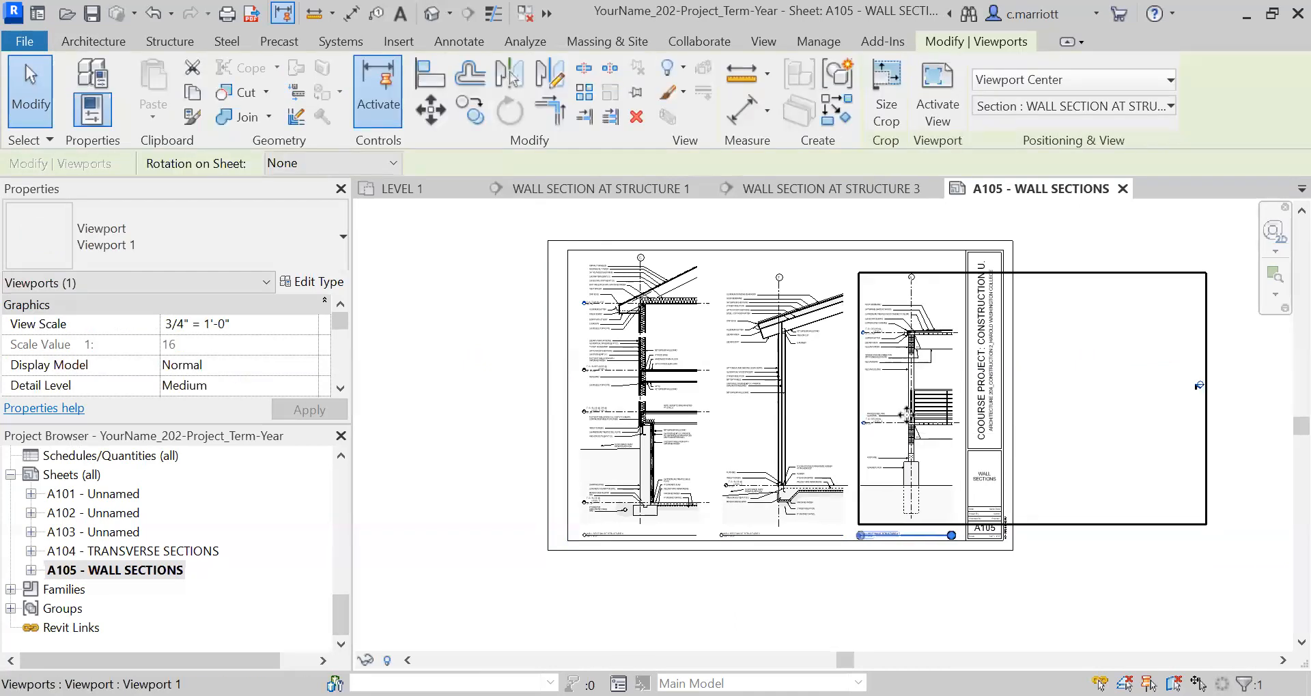
left_click(1018, 601)
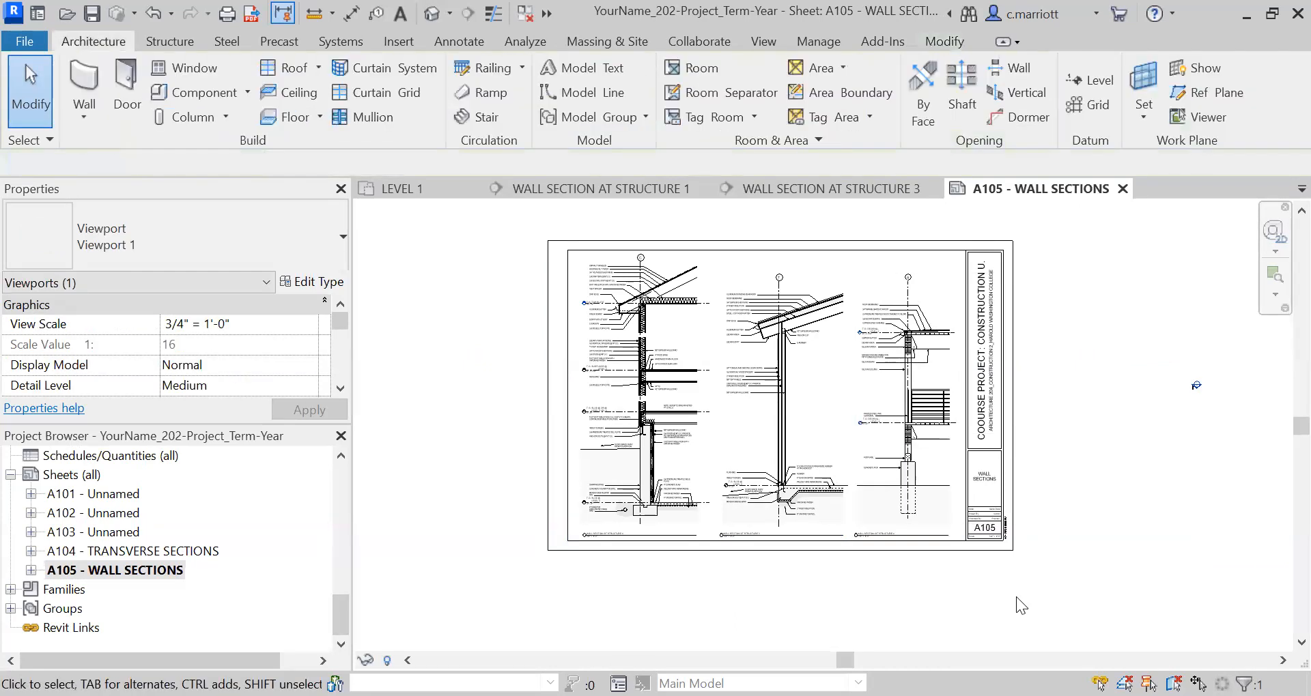
Save the project with the whole A105 sheet in view.
middle_click_drag(610, 547, 646, 589)
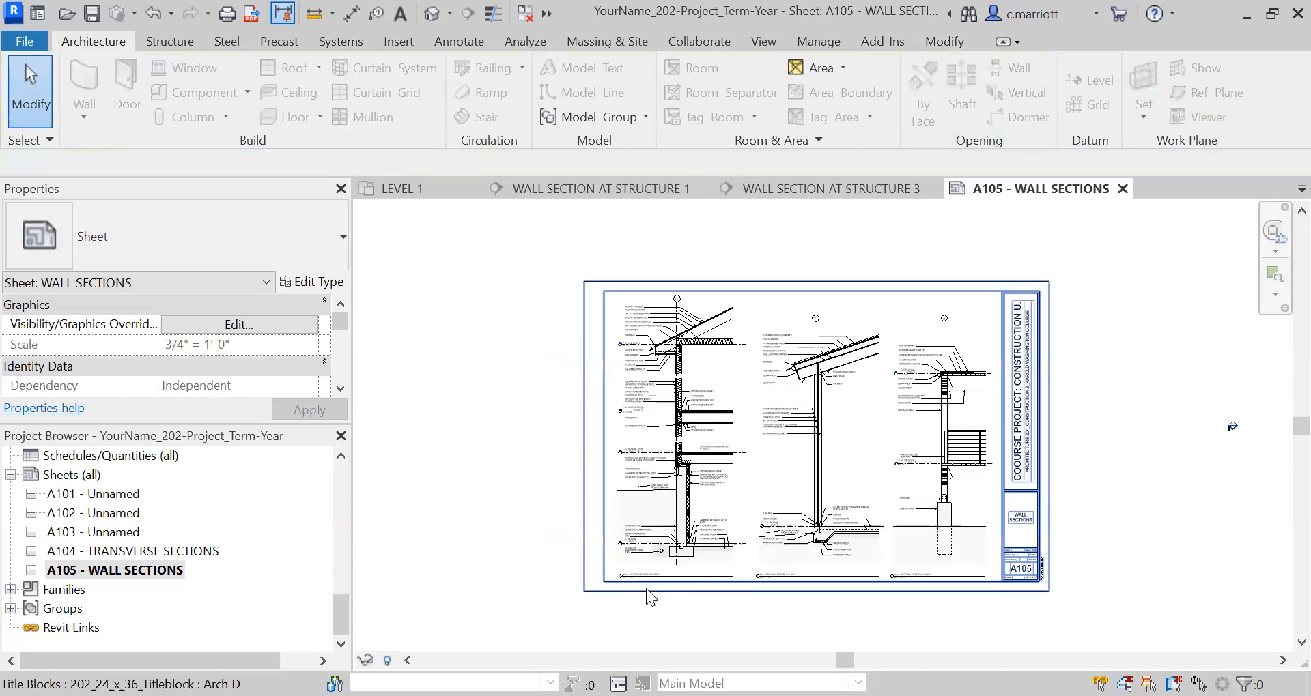
key("alt+f")
key("s")
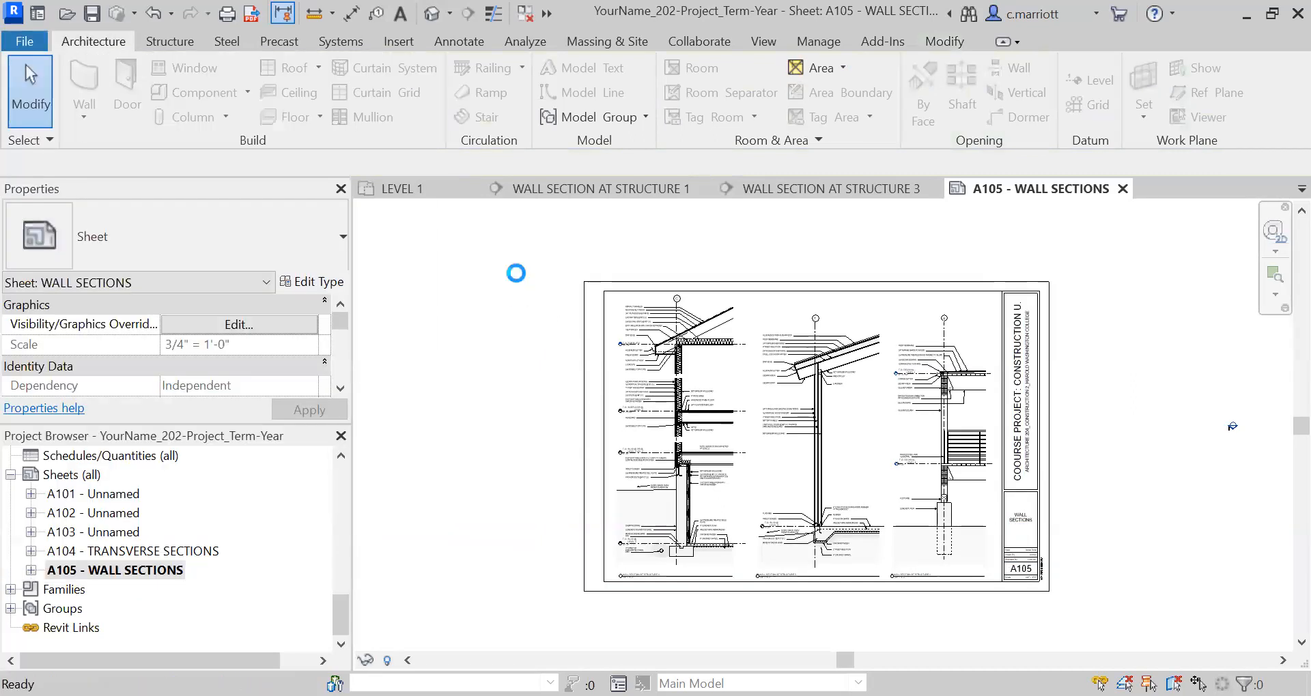